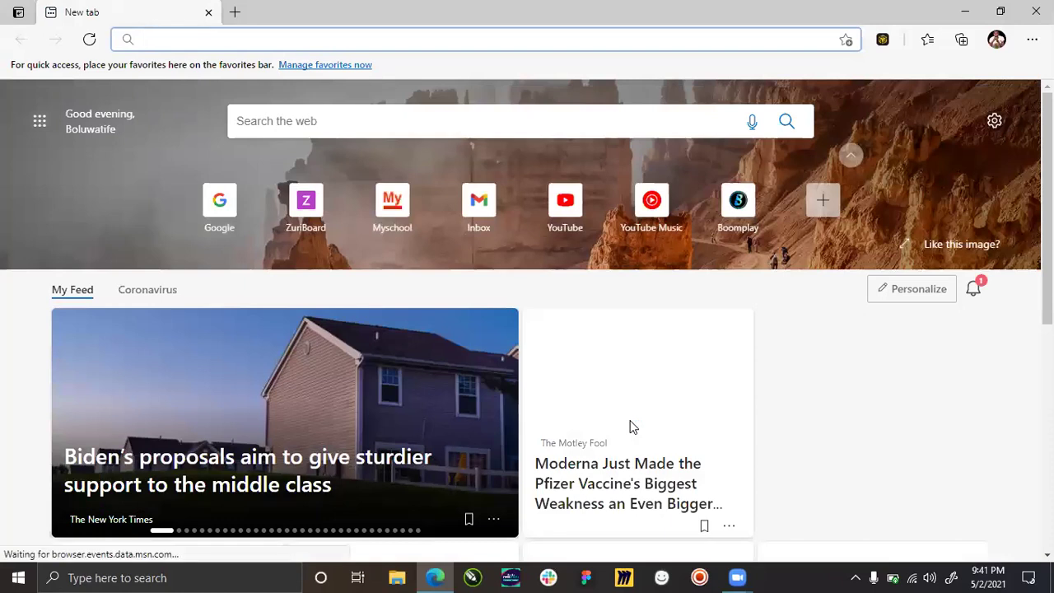
{"action": "type", "text": "getino"}
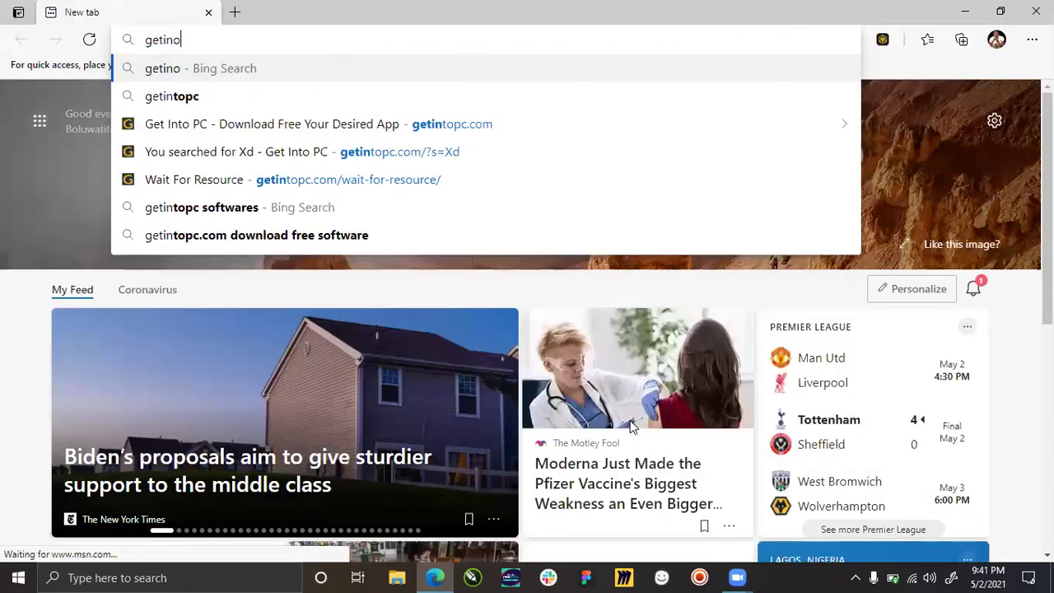
{"action": "key", "text": "BackSpace"}
{"action": "key", "text": "Down"}
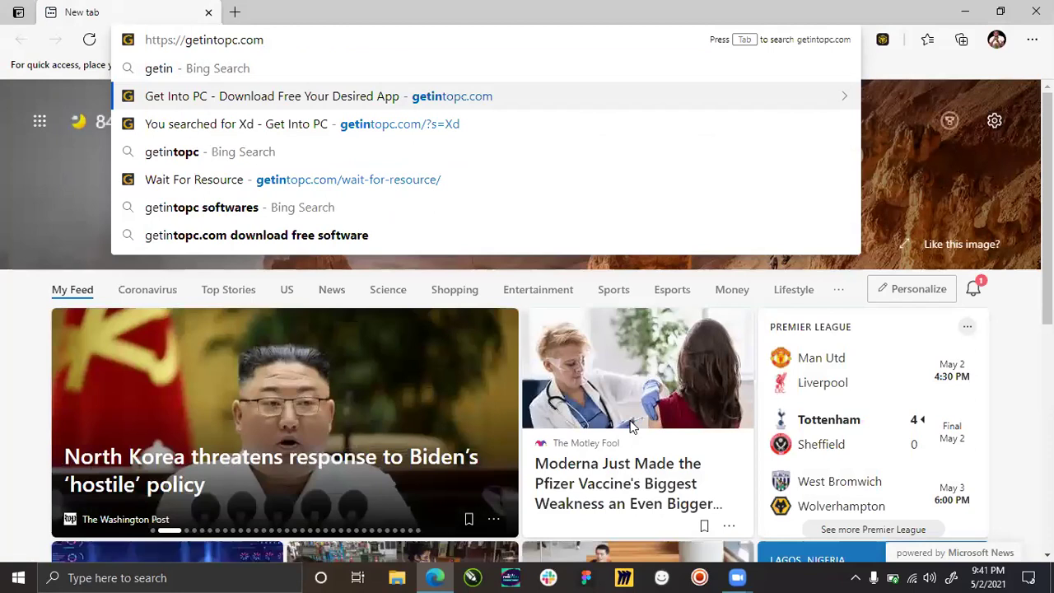
{"action": "key", "text": "shift+Home"}
{"action": "key", "text": "BackSpace"}
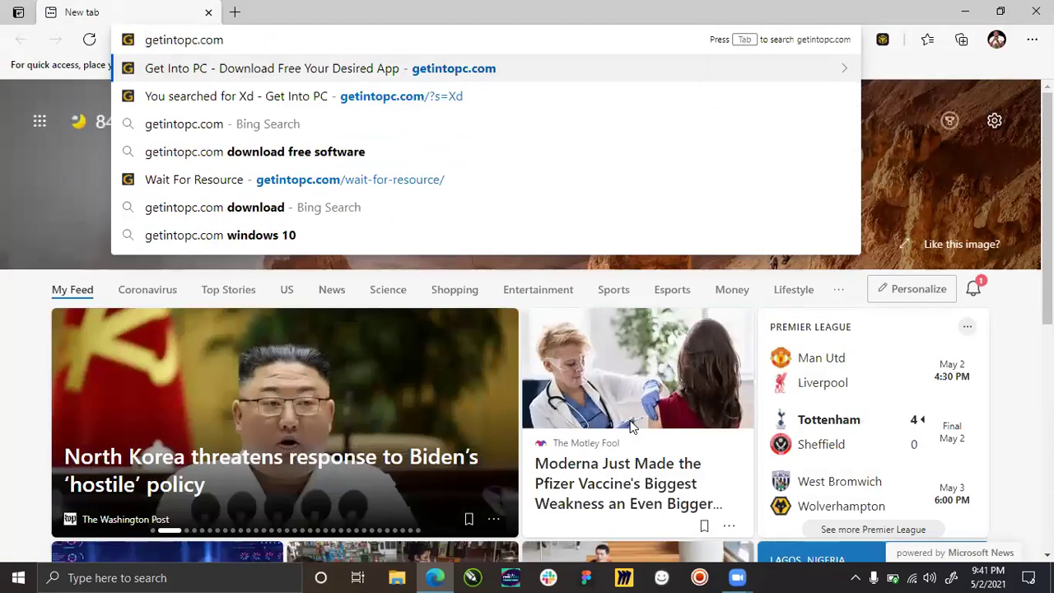
{"action": "key", "text": "Return"}
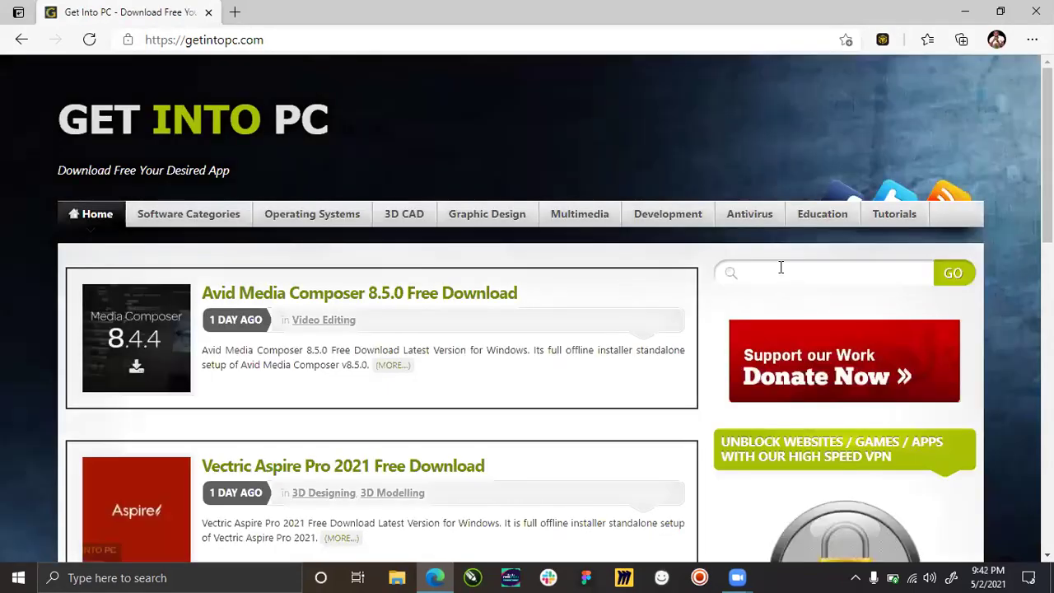
Search the site for 'Balsamiq' and look over the three results.
{"action": "left_click", "coordinate": [781, 267]}
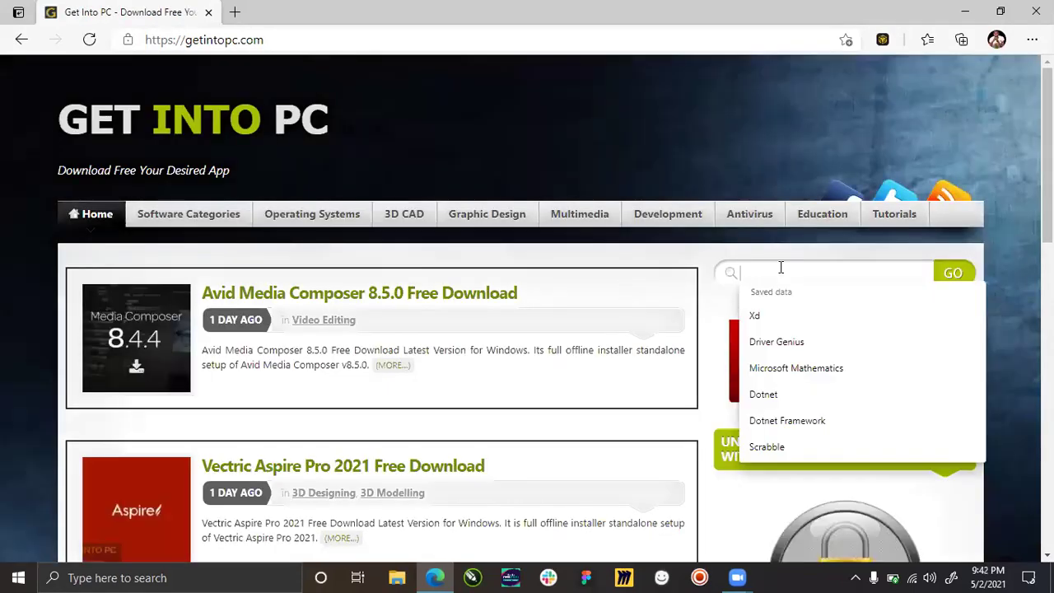
{"action": "type", "text": "Ba"}
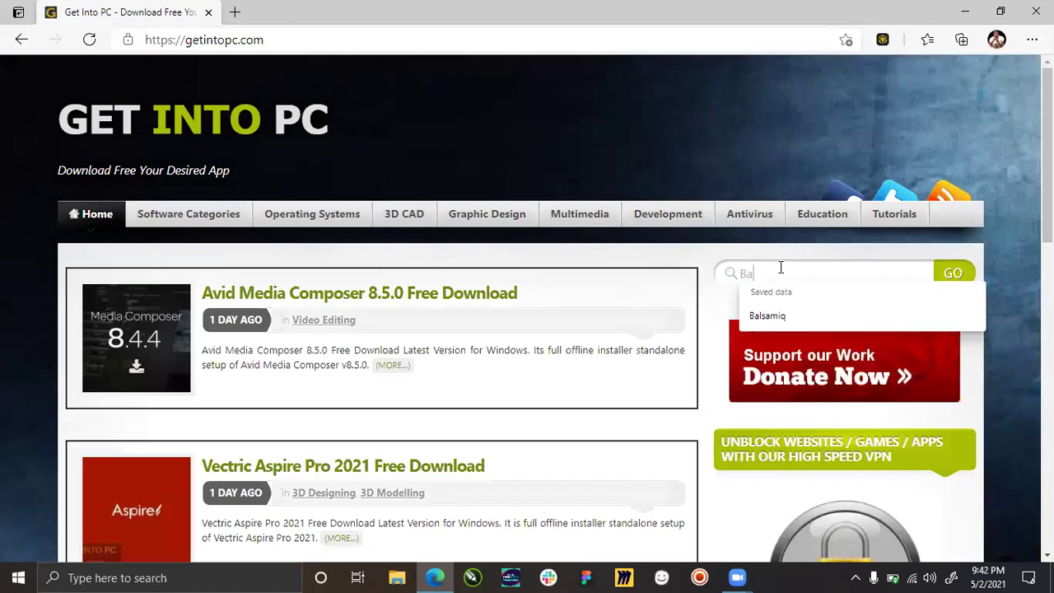
{"action": "left_click", "coordinate": [789, 317]}
{"action": "left_click", "coordinate": [953, 273]}
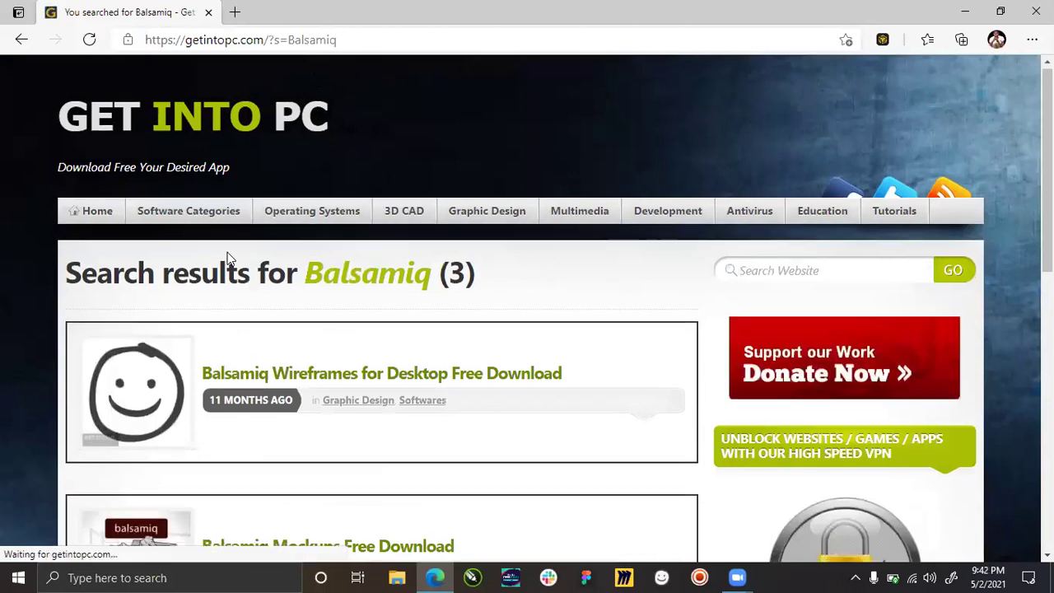
{"action": "scroll", "coordinate": [229, 258], "scroll_direction": "down", "scroll_amount": 3}
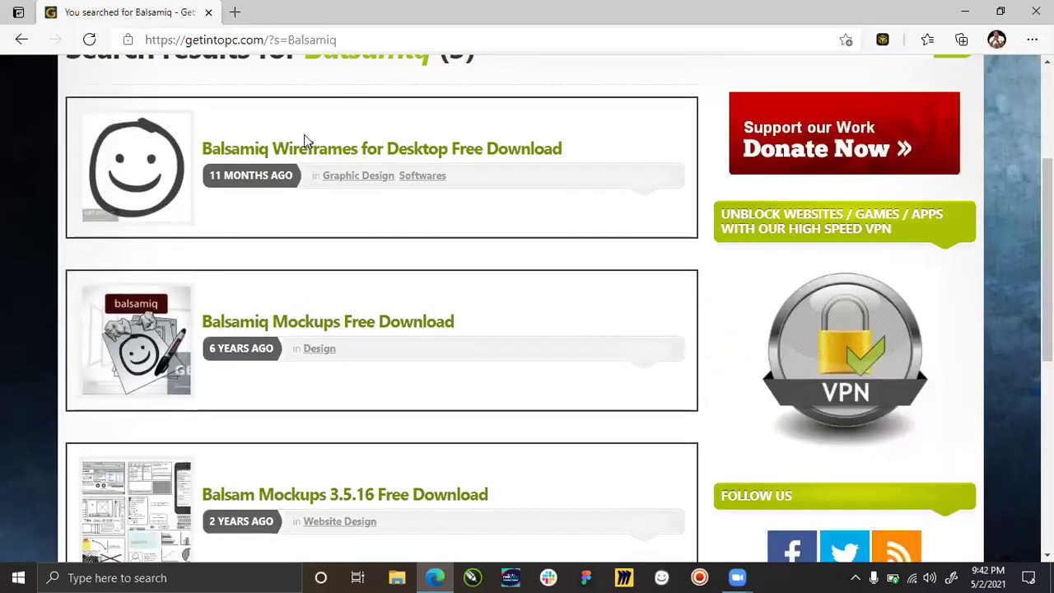
{"action": "scroll", "coordinate": [267, 271], "scroll_direction": "down", "scroll_amount": 3}
{"action": "scroll", "coordinate": [266, 332], "scroll_direction": "up", "scroll_amount": 4}
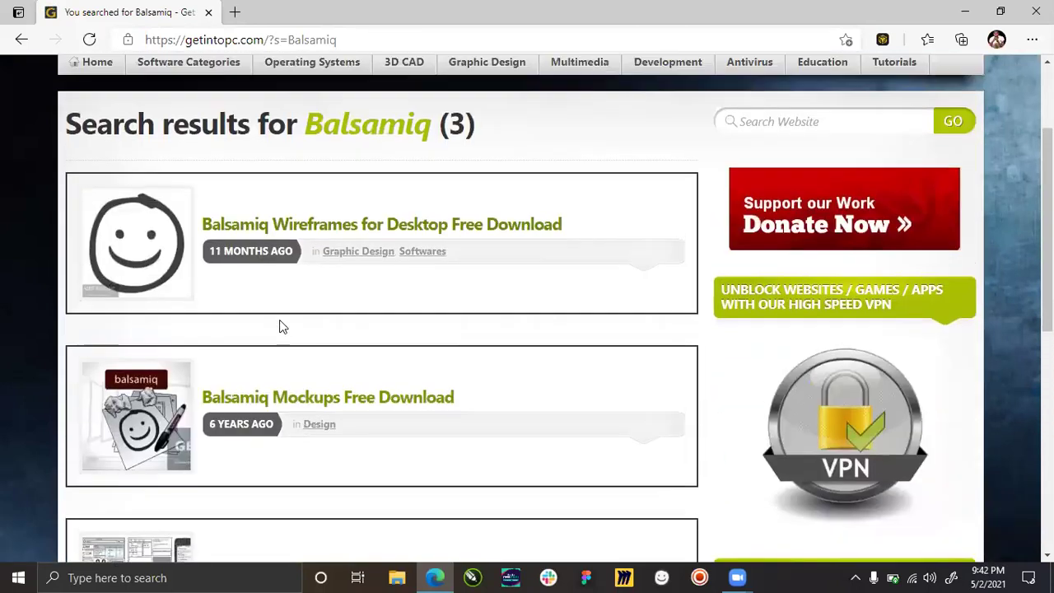
{"action": "scroll", "coordinate": [281, 327], "scroll_direction": "down", "scroll_amount": 3}
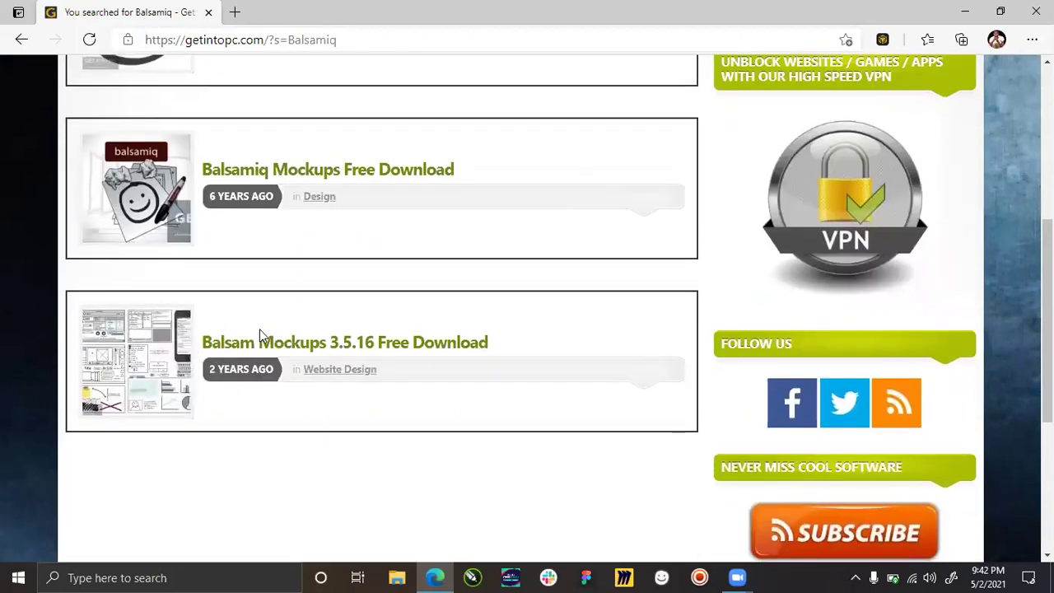
{"action": "scroll", "coordinate": [202, 298], "scroll_direction": "up", "scroll_amount": 4}
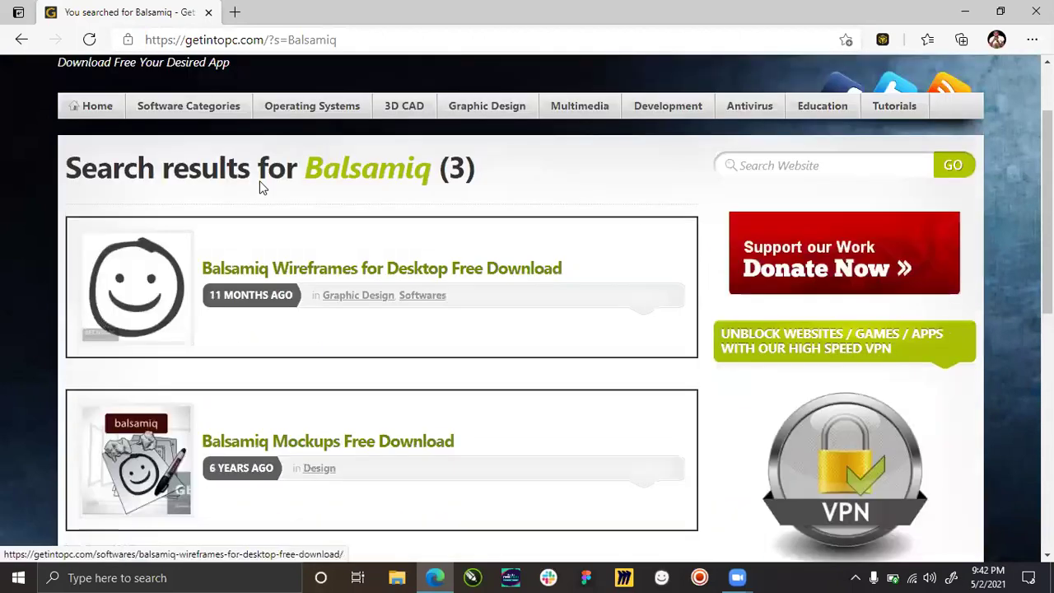
{"action": "scroll", "coordinate": [259, 248], "scroll_direction": "up", "scroll_amount": 1}
Open the Balsamiq Wireframes for Desktop result, scroll to its Download Full Setup section, and open File Explorer.
{"action": "left_click", "coordinate": [259, 306]}
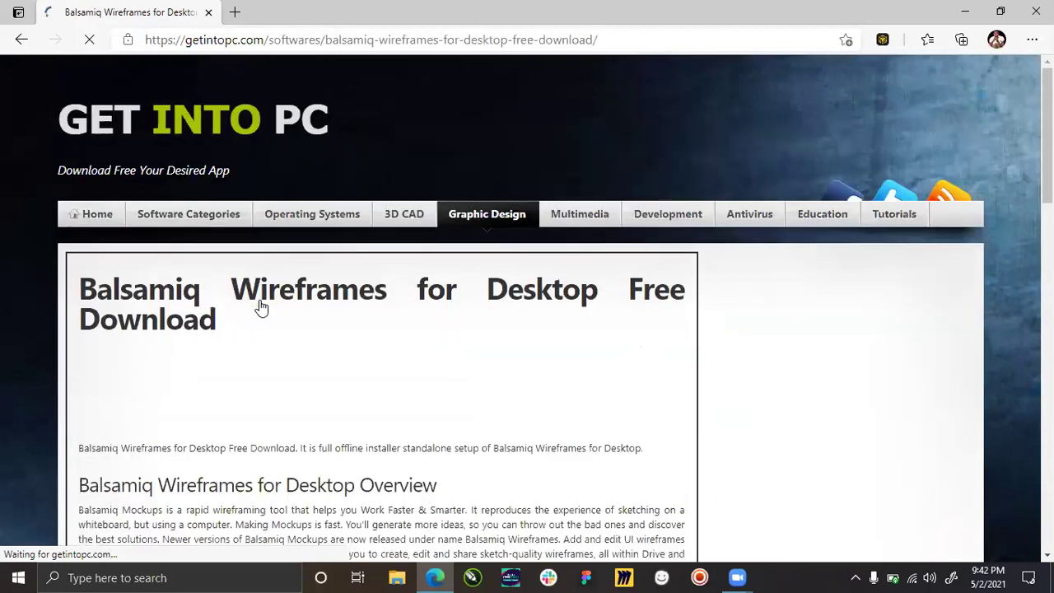
{"action": "scroll", "coordinate": [321, 252], "scroll_direction": "down", "scroll_amount": 5}
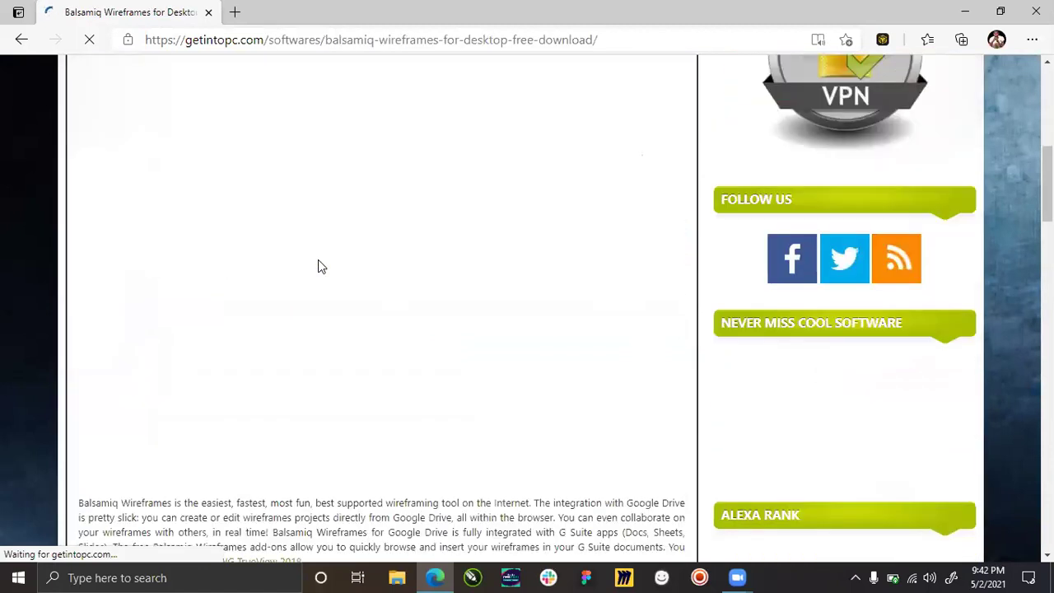
{"action": "scroll", "coordinate": [321, 266], "scroll_direction": "down", "scroll_amount": 10}
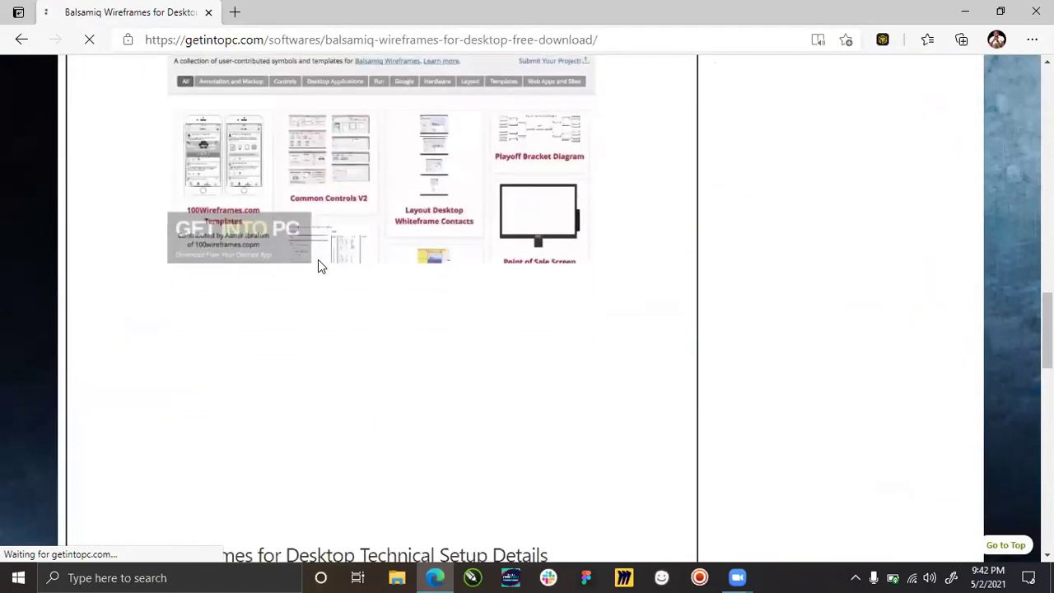
{"action": "scroll", "coordinate": [320, 264], "scroll_direction": "down", "scroll_amount": 10}
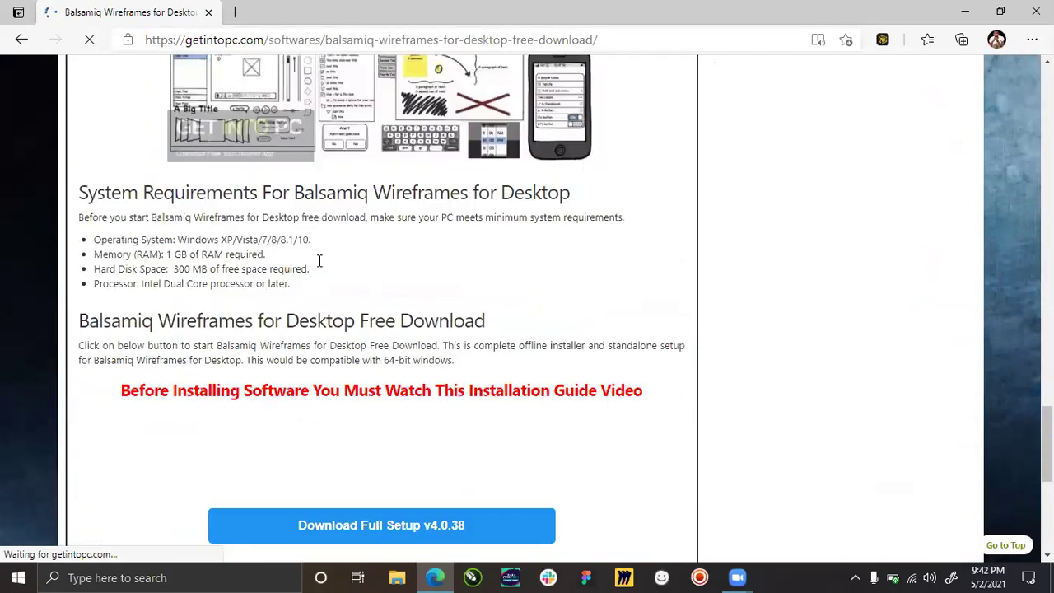
{"action": "scroll", "coordinate": [321, 261], "scroll_direction": "up", "scroll_amount": 5}
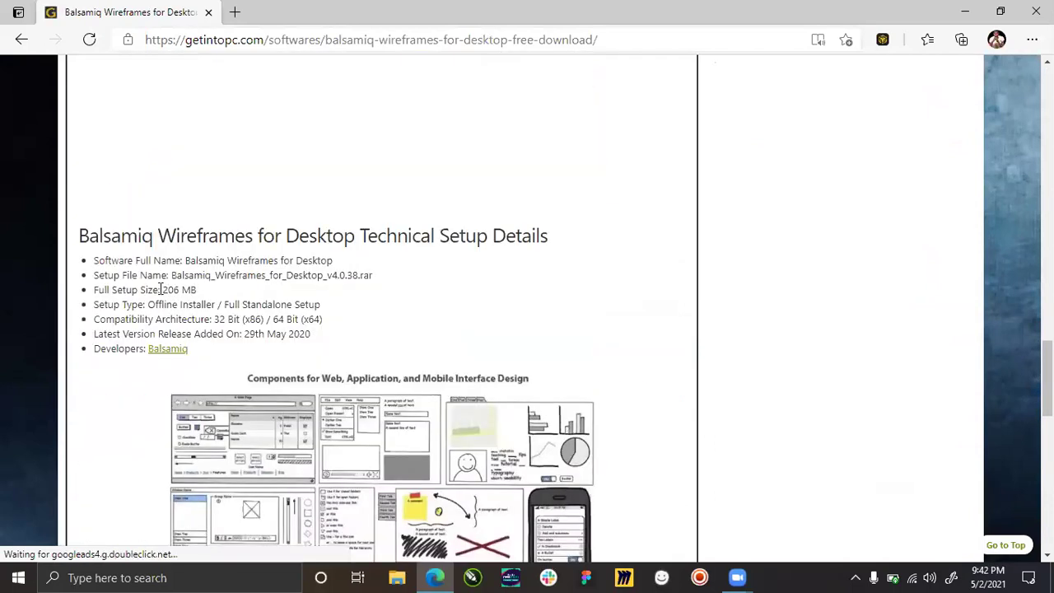
{"action": "left_click_drag", "start_coordinate": [160, 289], "coordinate": [184, 289]}
{"action": "left_click", "coordinate": [194, 289]}
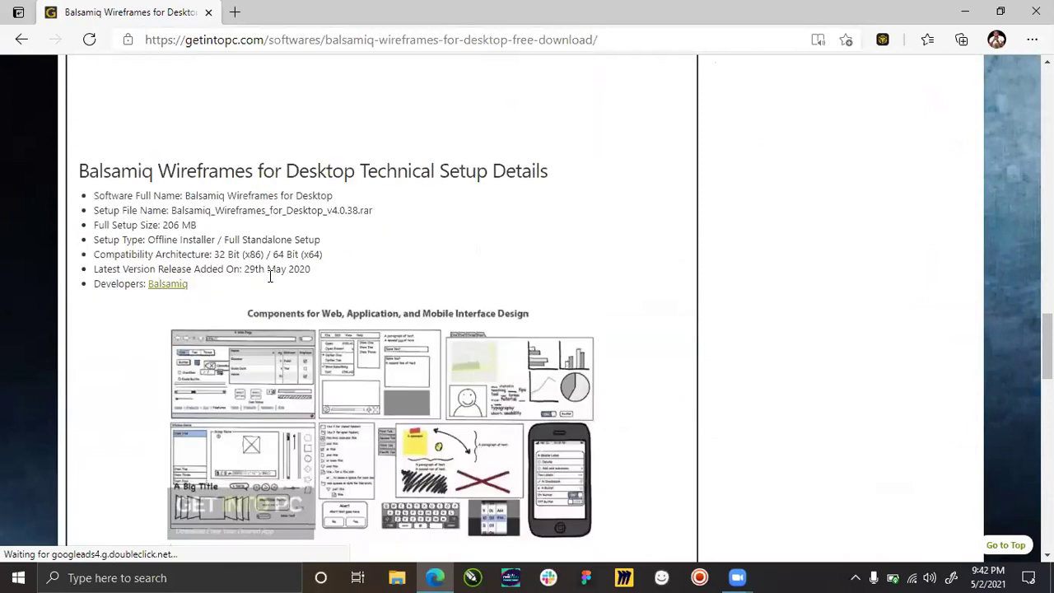
{"action": "scroll", "coordinate": [271, 275], "scroll_direction": "down", "scroll_amount": 6}
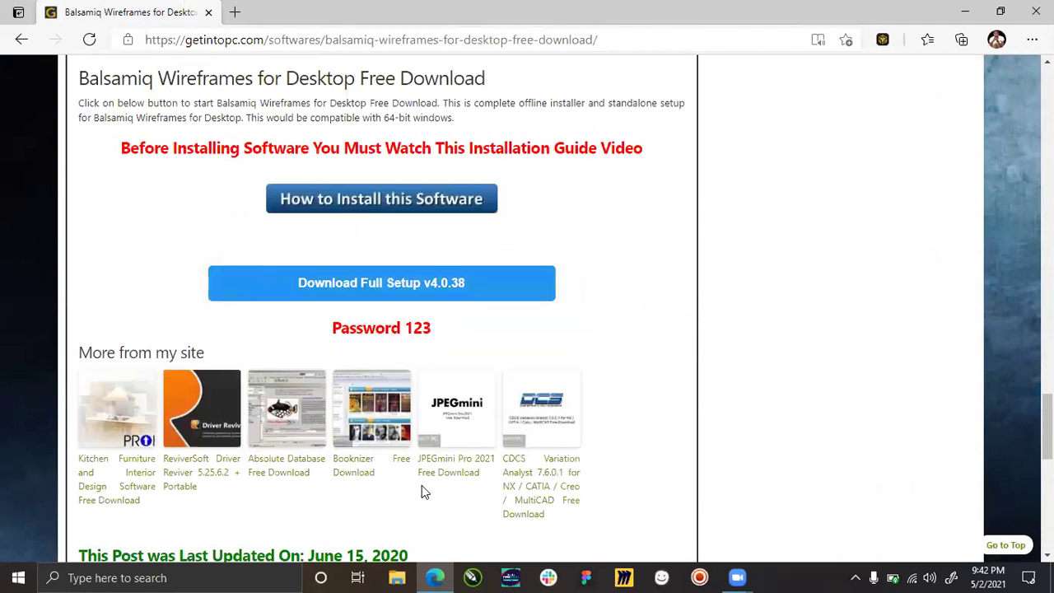
{"action": "left_click", "coordinate": [399, 579]}
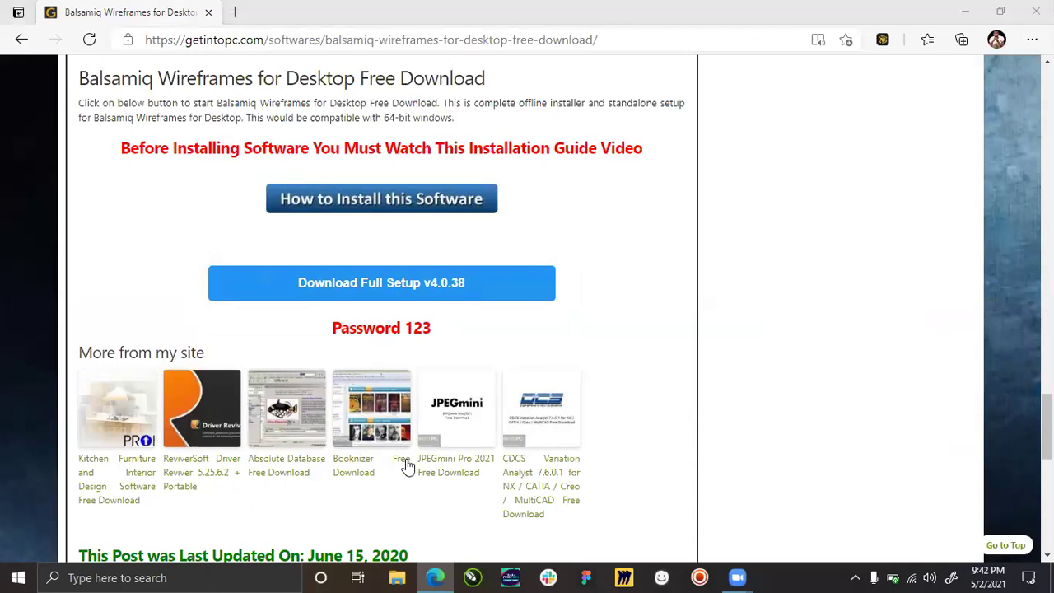
{"action": "left_click", "coordinate": [396, 576]}
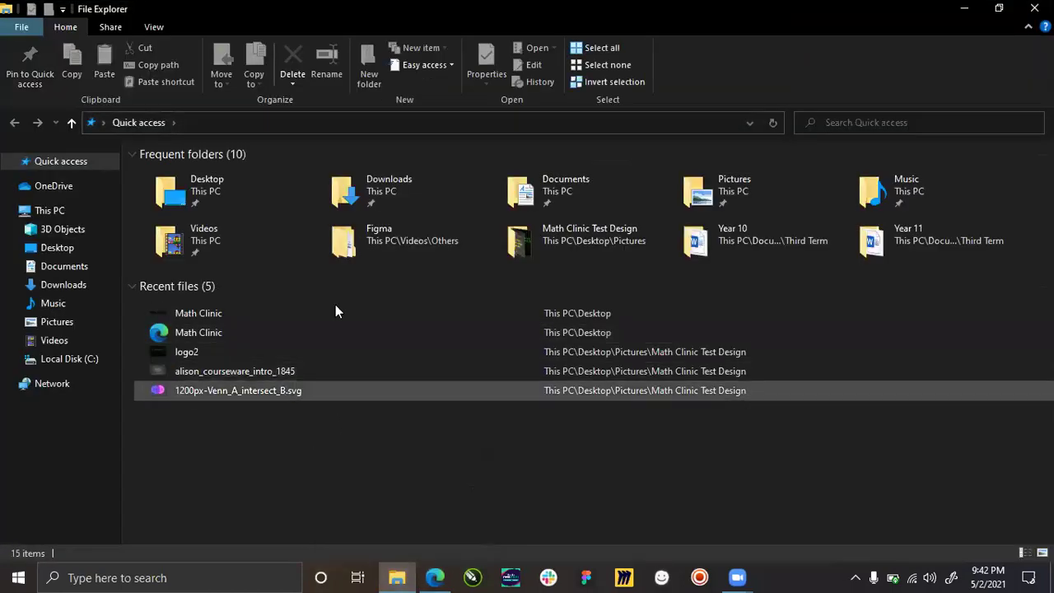
Open Downloads › Compressed and select the Balsamiq Wireframes for Desktop v4.0.38 RAR archive.
{"action": "double_click", "coordinate": [434, 187]}
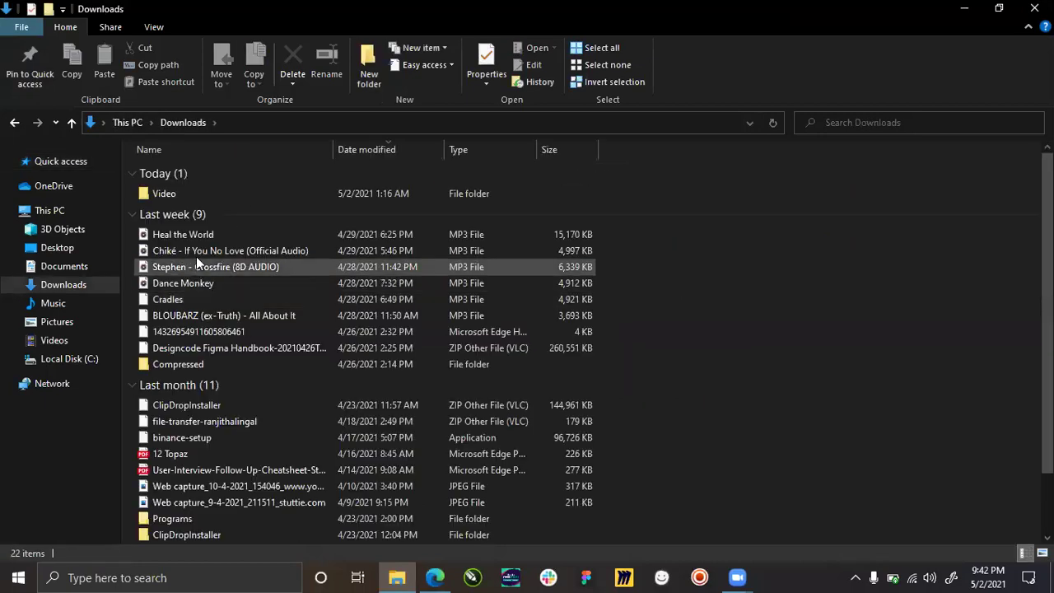
{"action": "scroll", "coordinate": [198, 412], "scroll_direction": "down", "scroll_amount": 1}
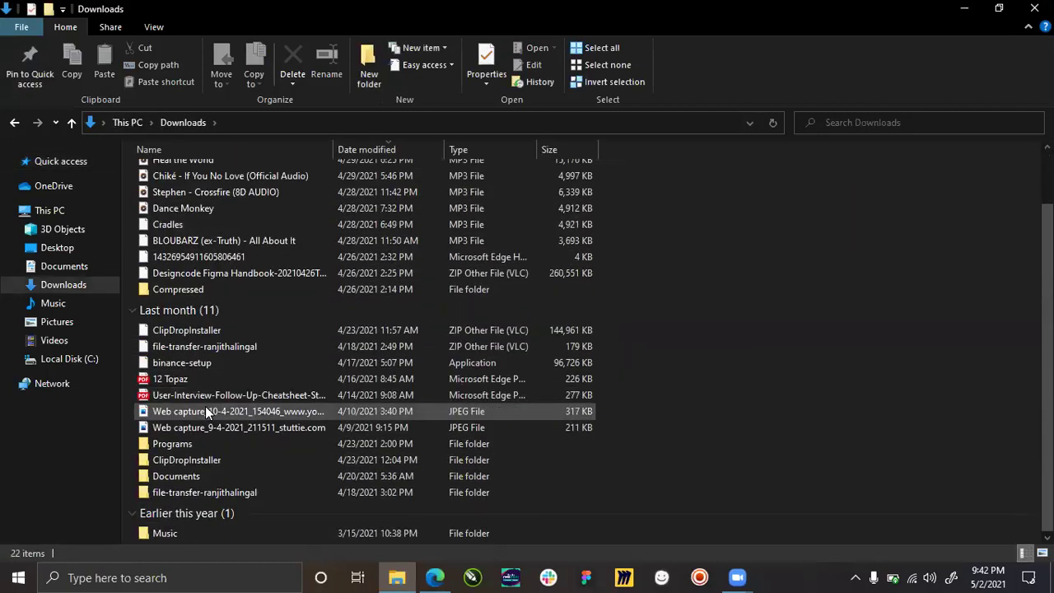
{"action": "left_click", "coordinate": [185, 289]}
{"action": "double_click", "coordinate": [186, 289]}
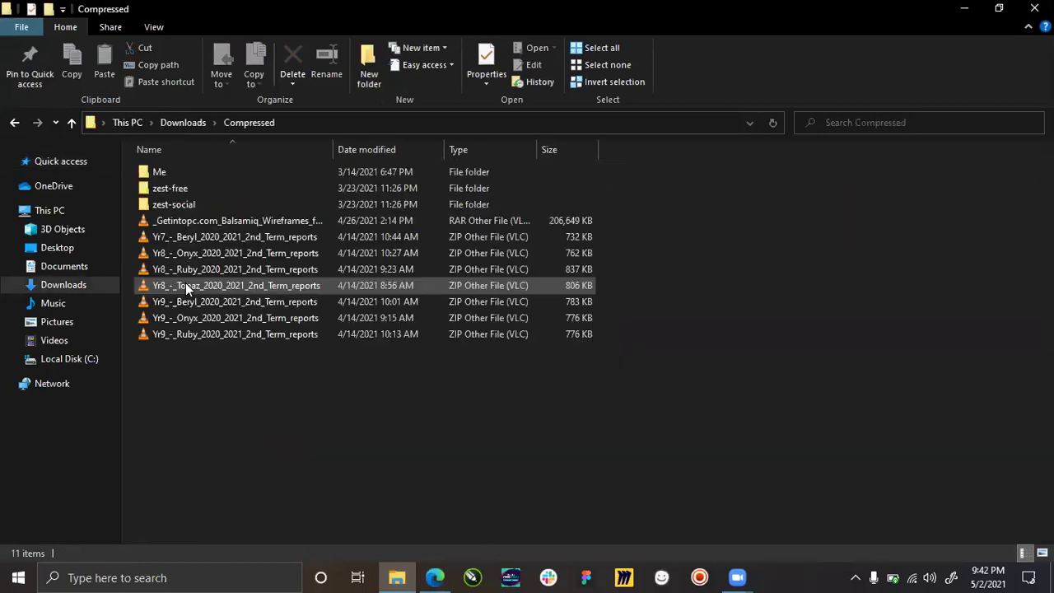
{"action": "left_click", "coordinate": [224, 219]}
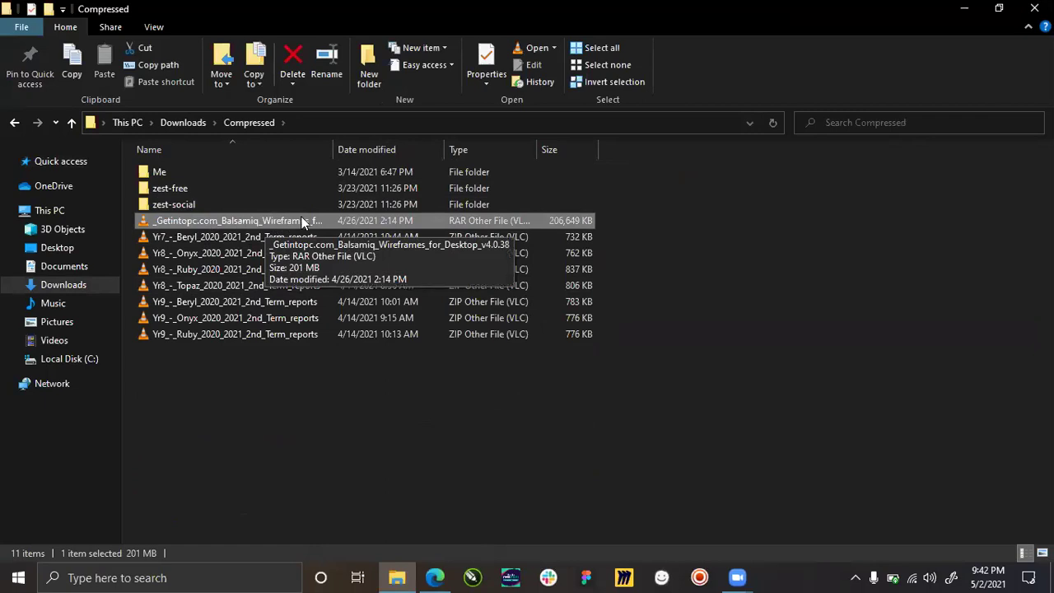
Extract the Balsamiq RAR archive into its own named folder, entering the archive password.
{"action": "right_click", "coordinate": [188, 217]}
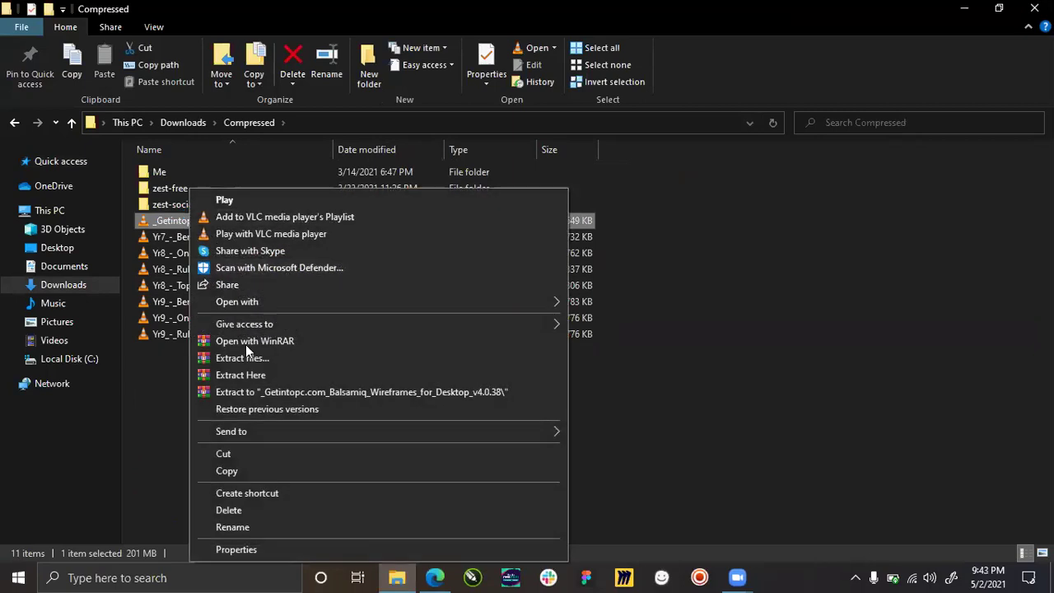
{"action": "left_click", "coordinate": [270, 388]}
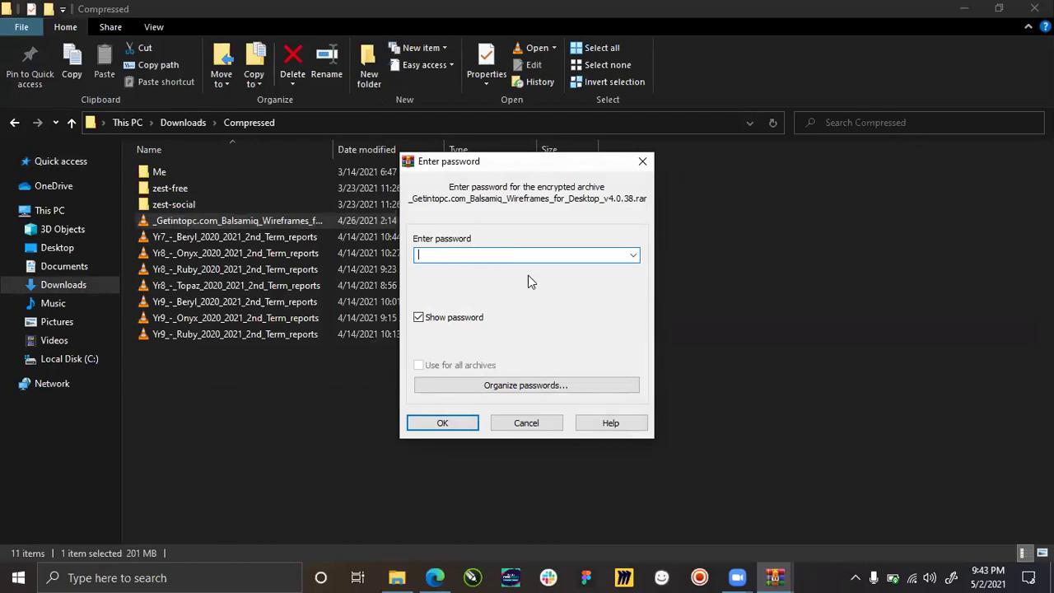
{"action": "type", "text": "123"}
{"action": "left_click", "coordinate": [437, 420]}
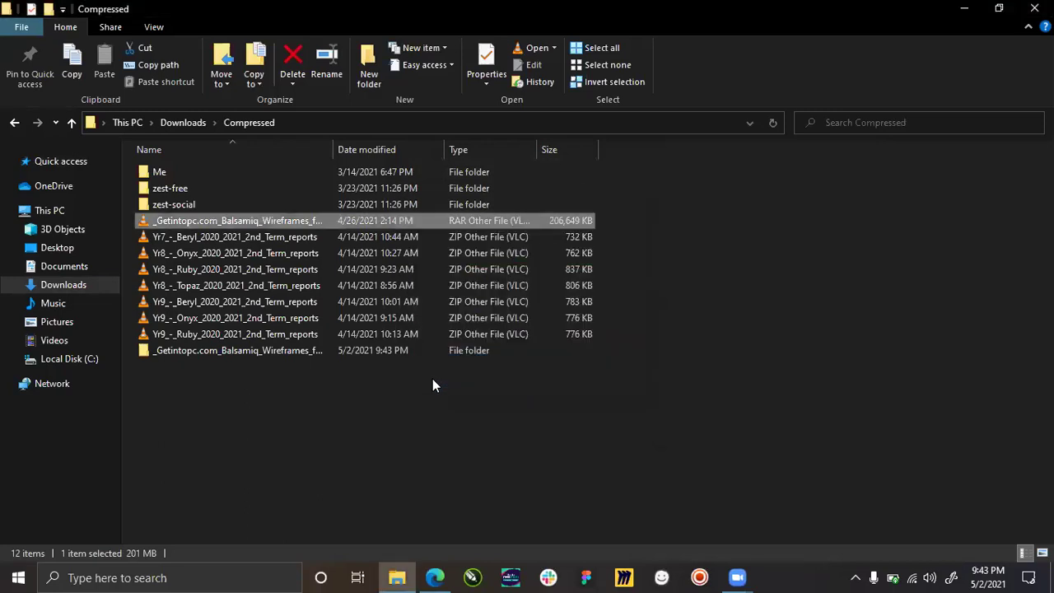
Open the extracted Balsamiq_Wireframes_for_Desktop_v4.0.38 folder showing Crack and the x64/x86 setups.
{"action": "double_click", "coordinate": [229, 350]}
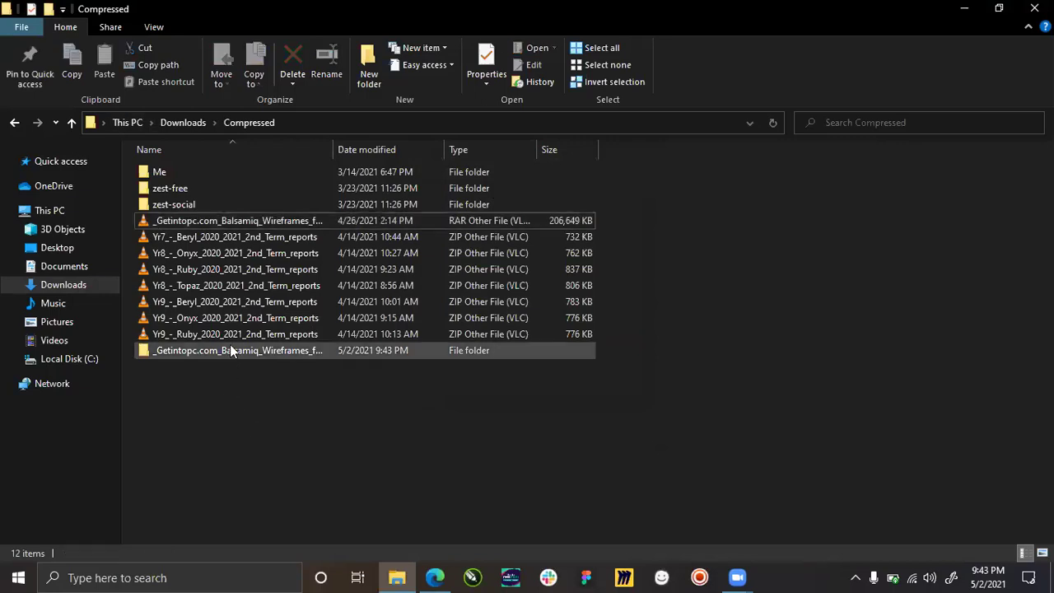
{"action": "double_click", "coordinate": [223, 167]}
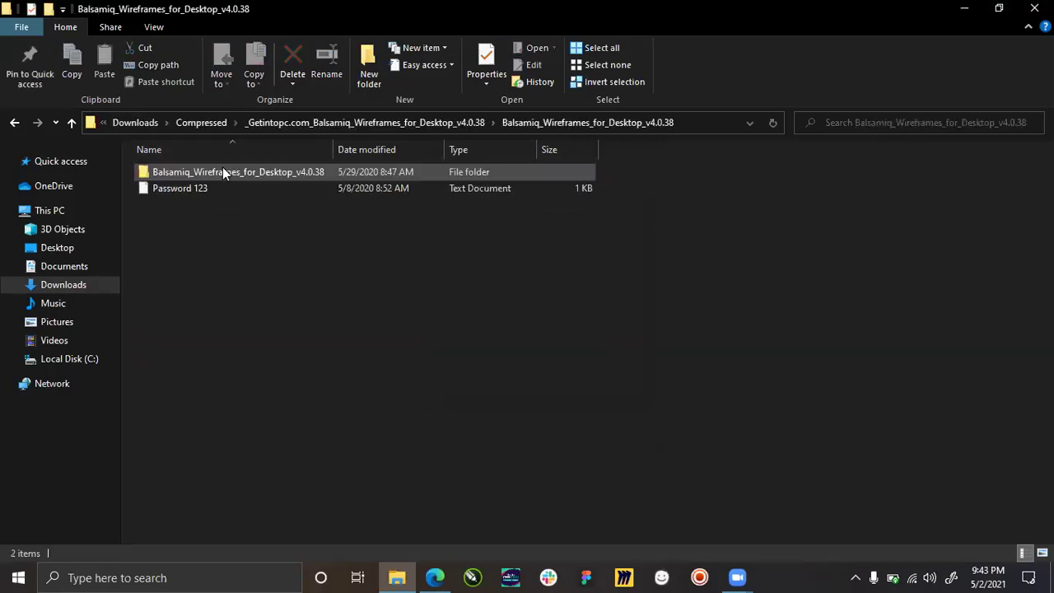
{"action": "left_click", "coordinate": [196, 175]}
{"action": "double_click", "coordinate": [196, 175]}
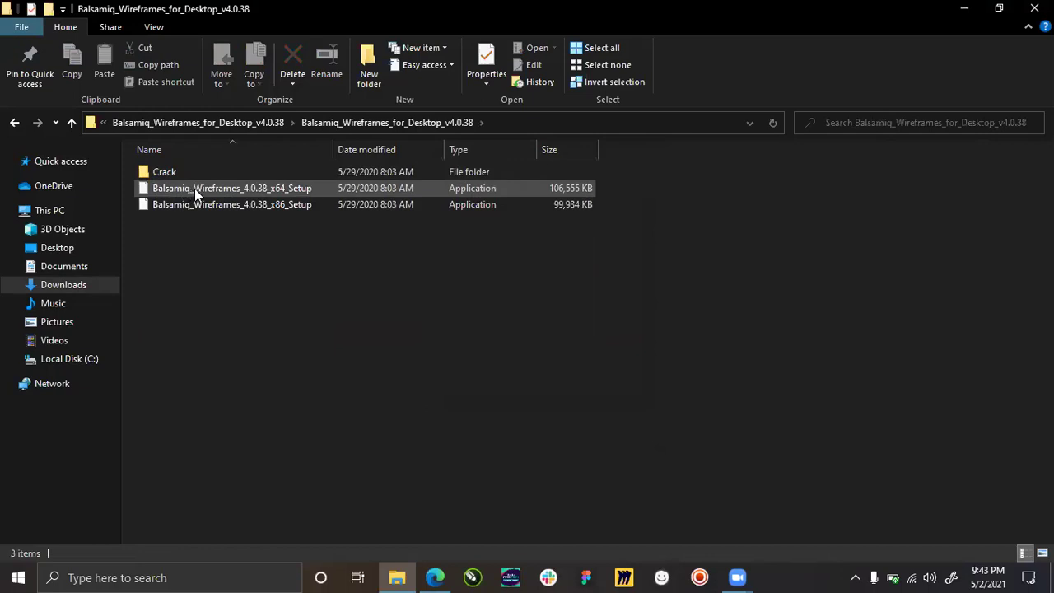
{"action": "left_click", "coordinate": [194, 189]}
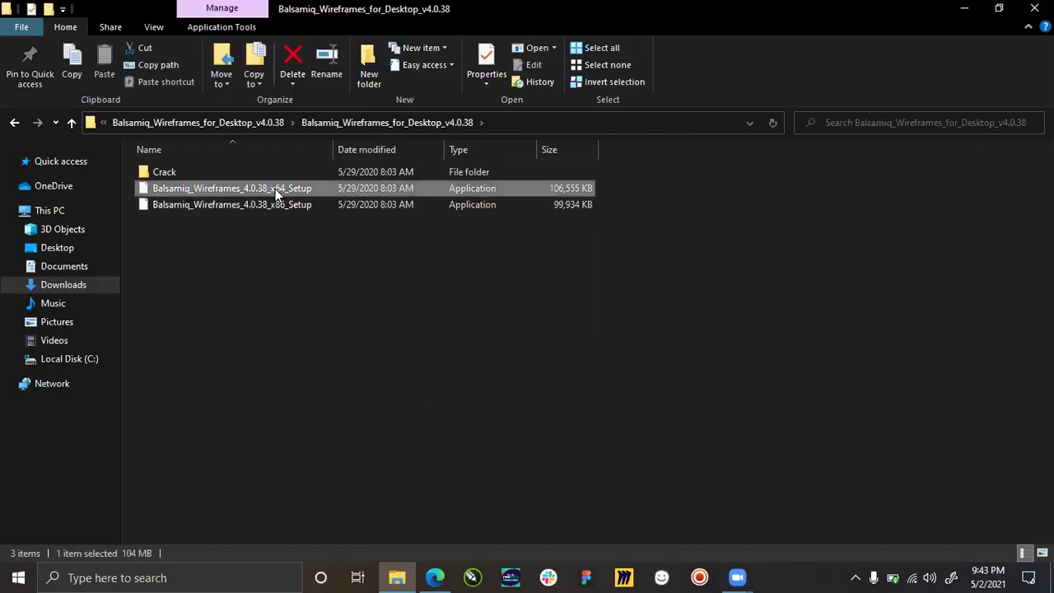
{"action": "left_click", "coordinate": [265, 215]}
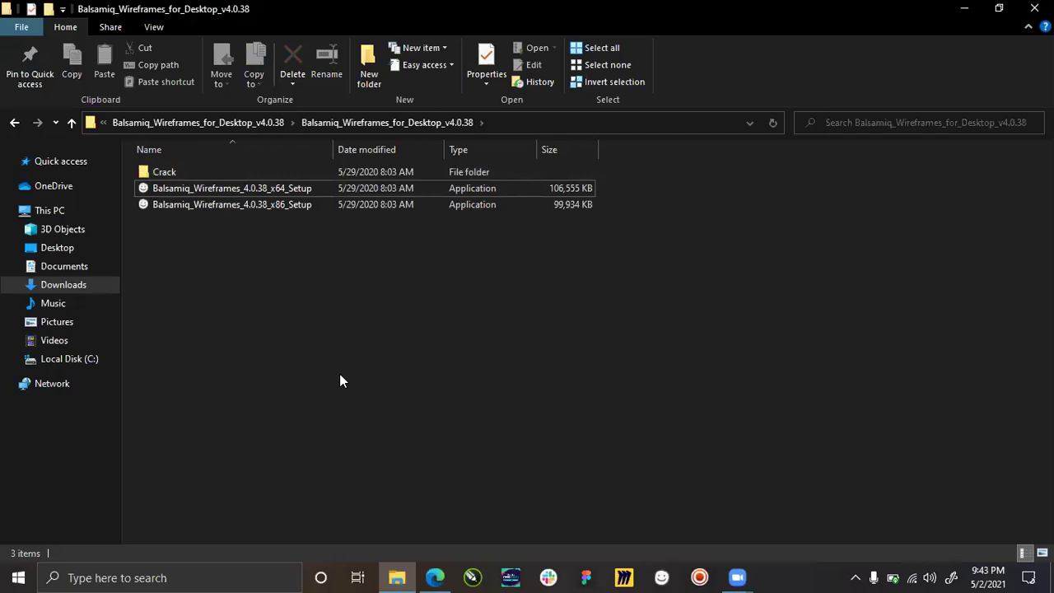
Run dxdiag from the Run app, declining the driver signature check.
{"action": "left_click", "coordinate": [18, 577]}
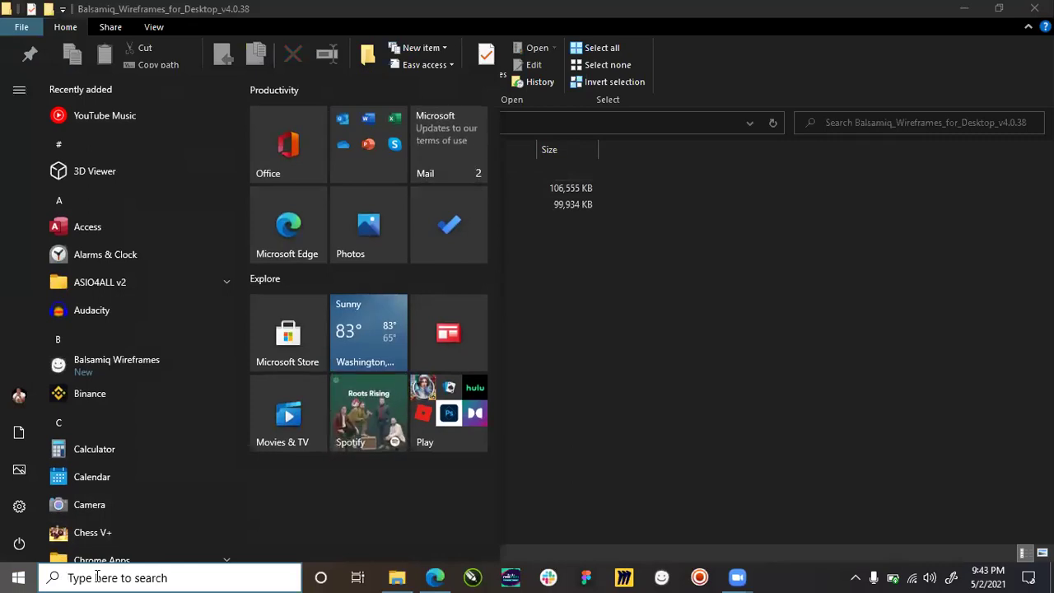
{"action": "type", "text": "run"}
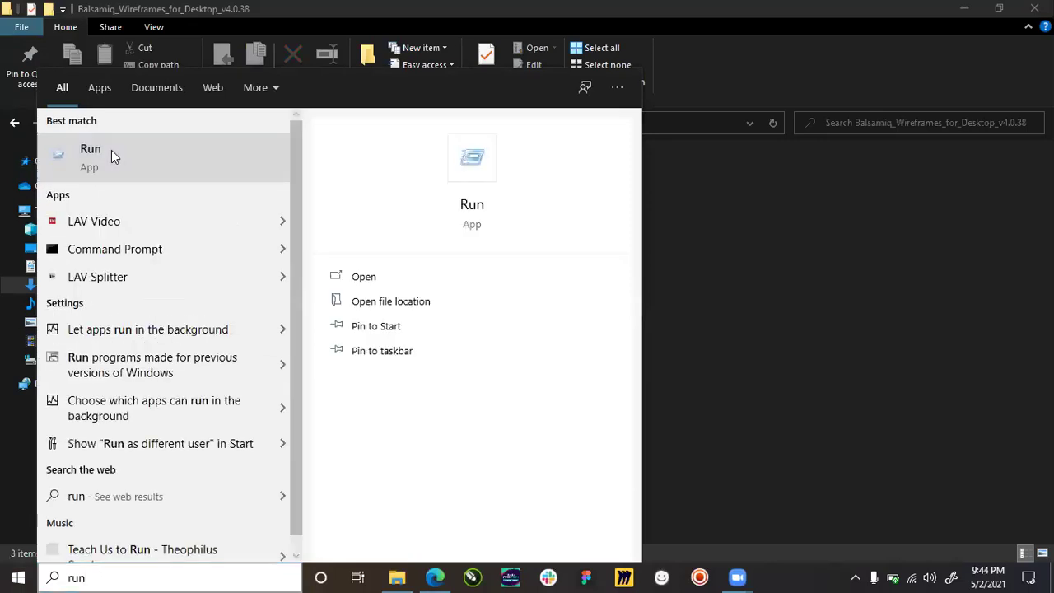
{"action": "left_click", "coordinate": [111, 150]}
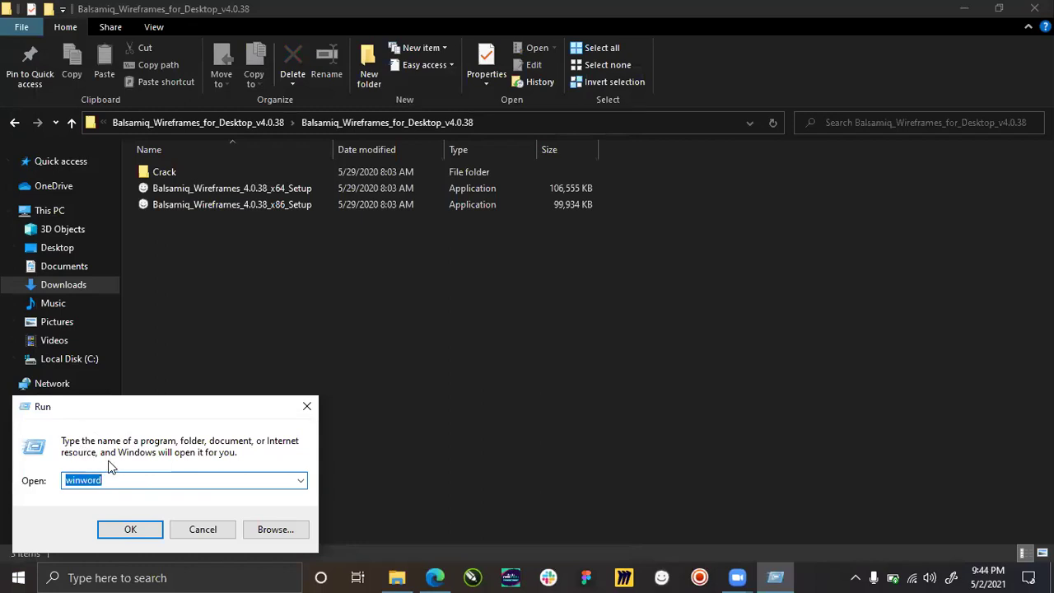
{"action": "type", "text": "dxdiag"}
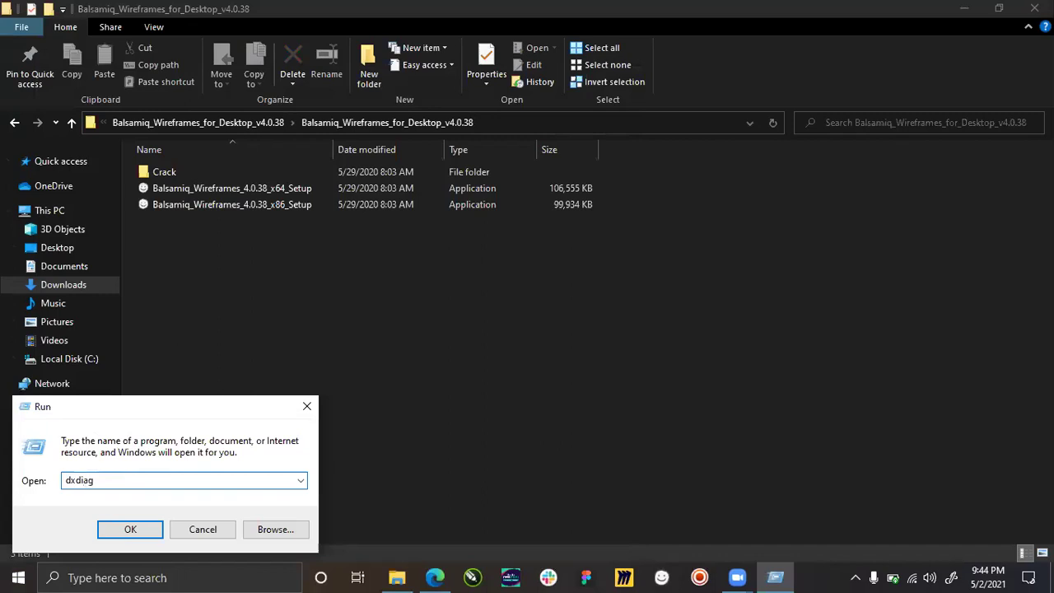
{"action": "key", "text": "Return"}
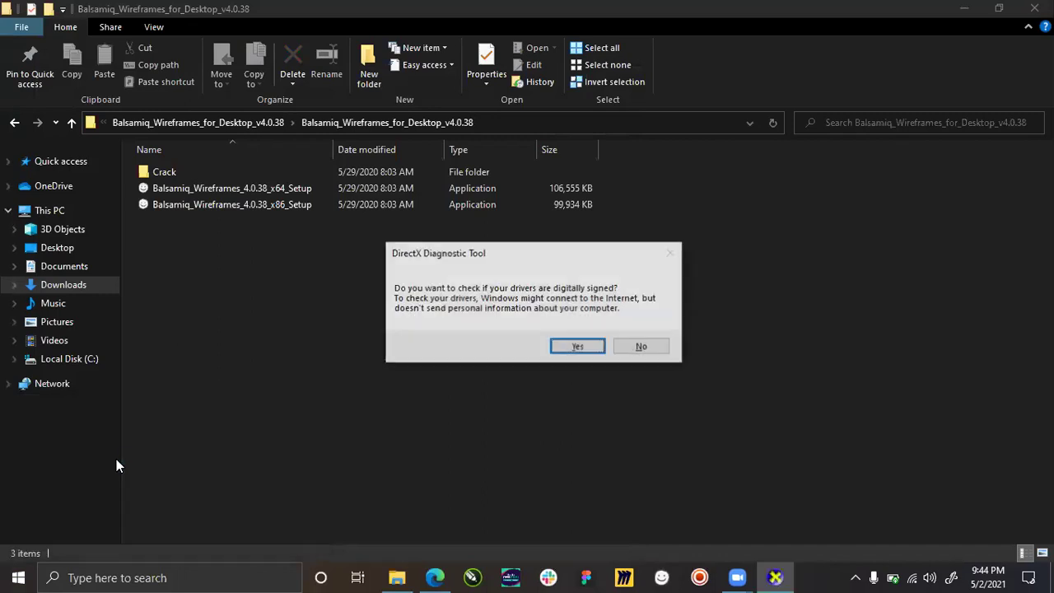
{"action": "left_click", "coordinate": [650, 349]}
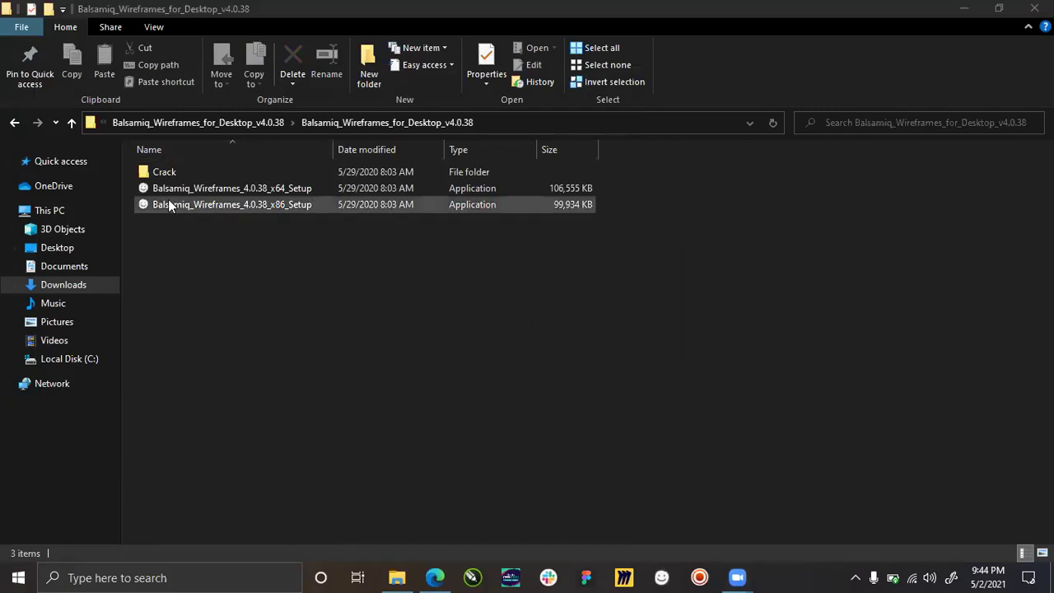
Look through the Crack folder's x64 subfolder and Readme, then bring up DirectX Diagnostic Tool.
{"action": "double_click", "coordinate": [168, 172]}
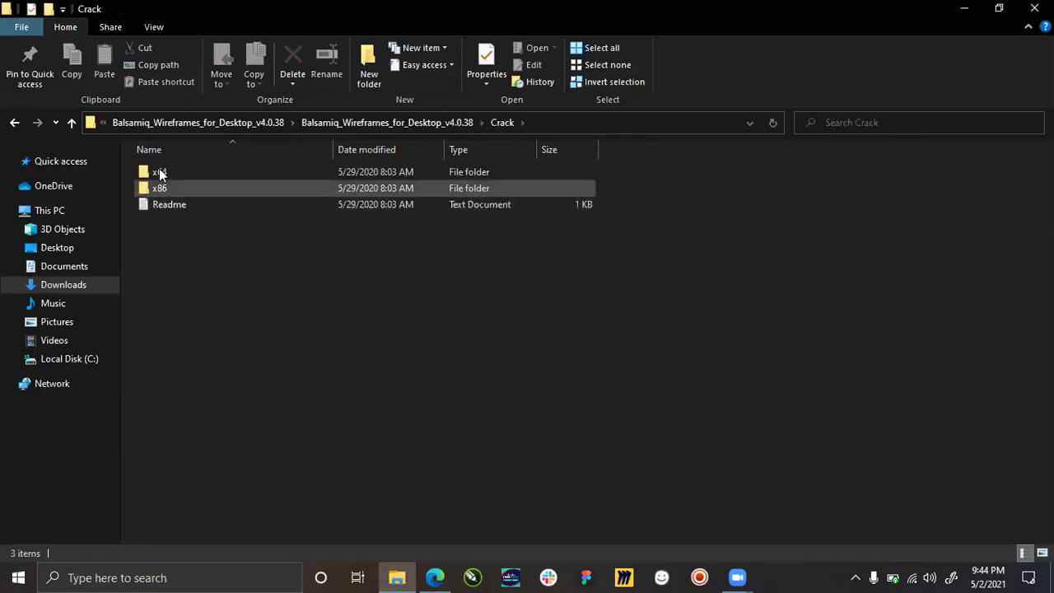
{"action": "double_click", "coordinate": [198, 173]}
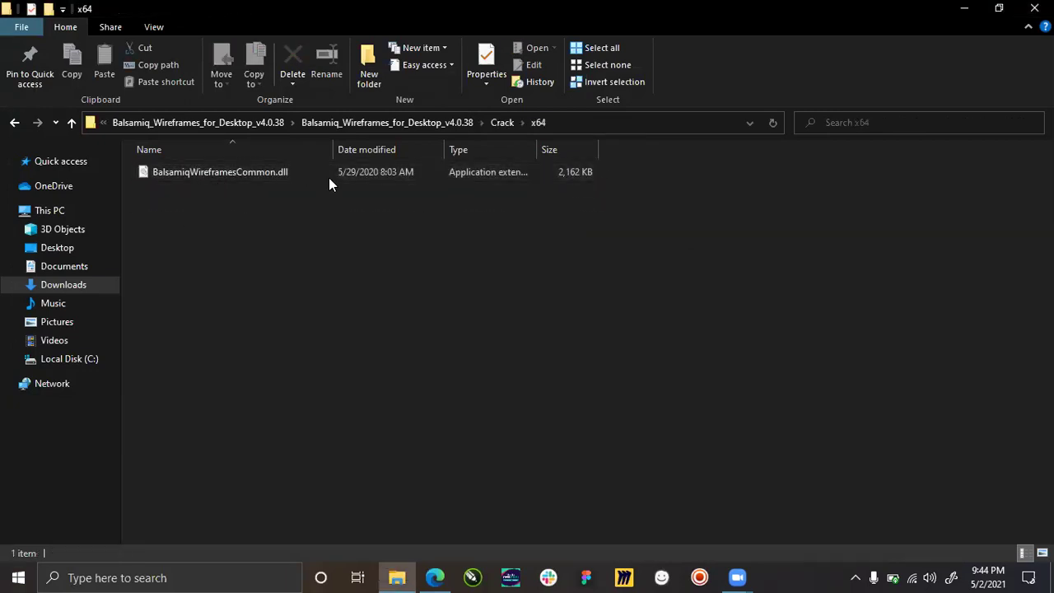
{"action": "left_click", "coordinate": [15, 123]}
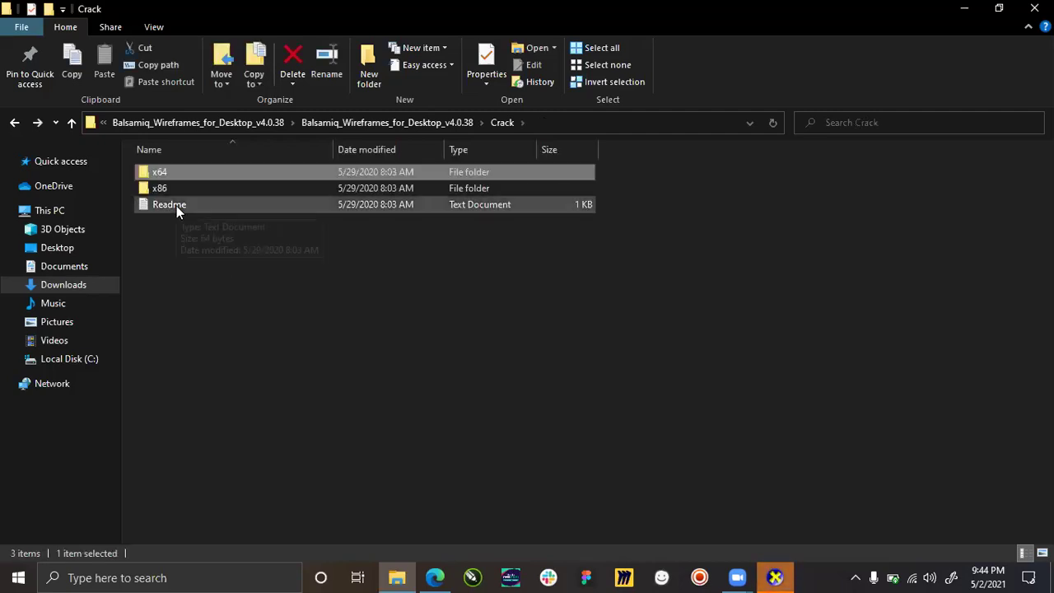
{"action": "left_click", "coordinate": [176, 206]}
{"action": "left_click", "coordinate": [213, 276]}
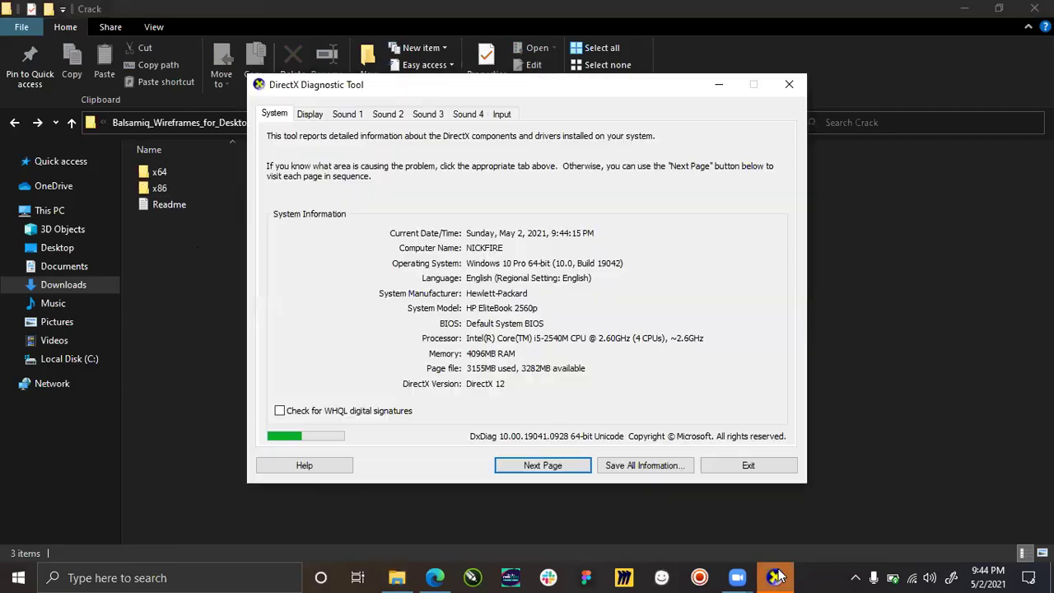
{"action": "left_click", "coordinate": [775, 577]}
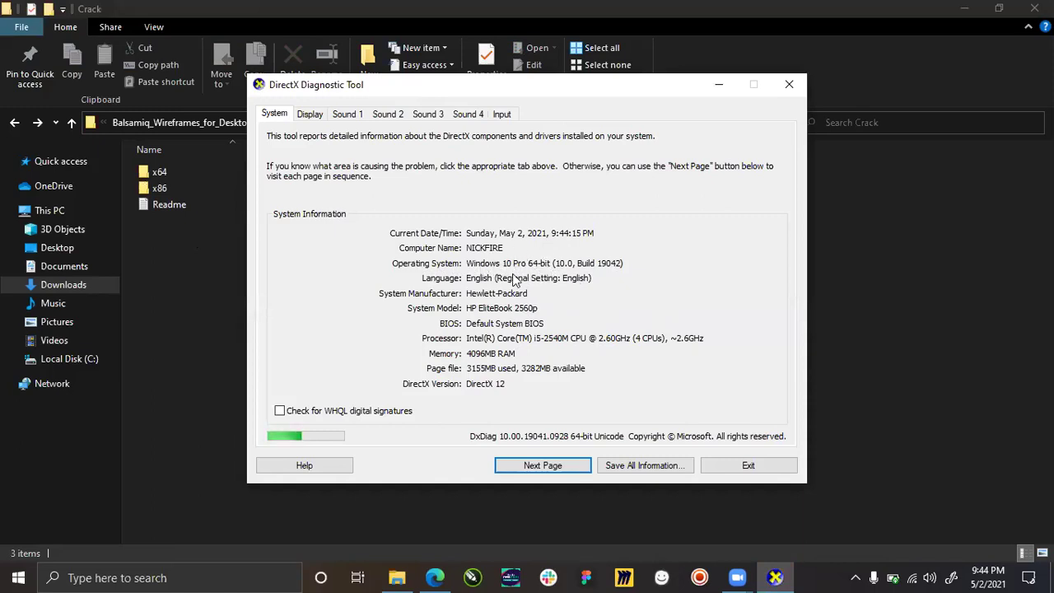
Exit DirectX Diagnostic Tool, return to the Balsamiq setup folder, then close Explorer and Edge.
{"action": "left_click", "coordinate": [747, 466]}
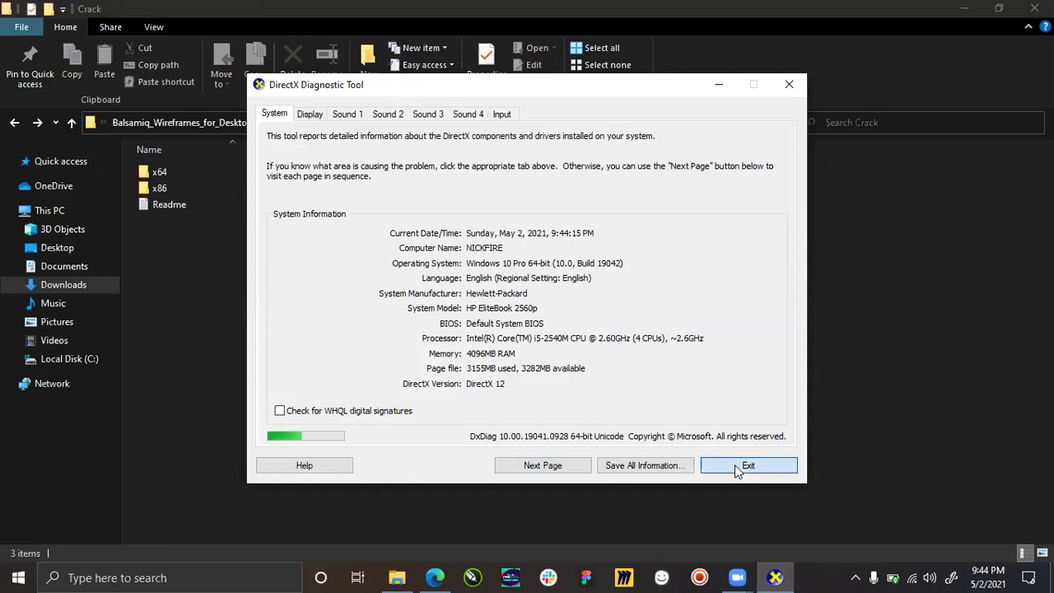
{"action": "key", "text": "alt+Up"}
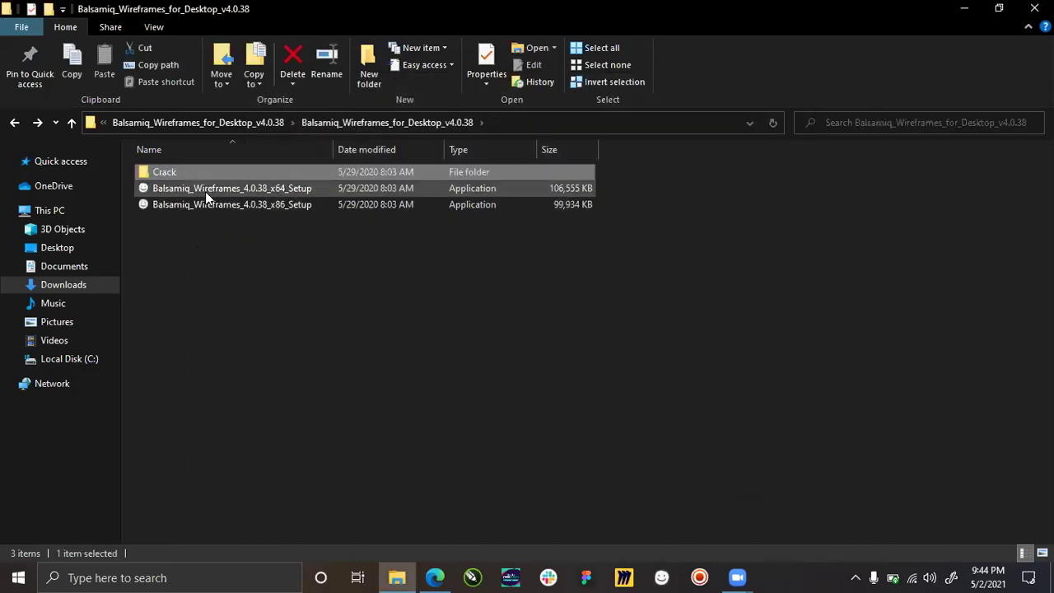
{"action": "left_click", "coordinate": [211, 189]}
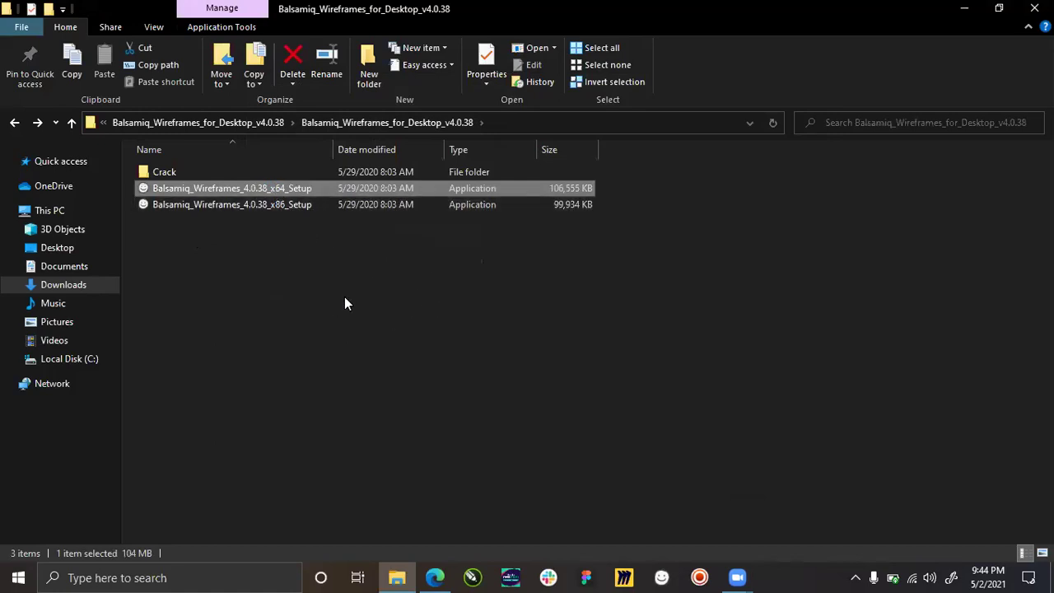
{"action": "left_click", "coordinate": [414, 271]}
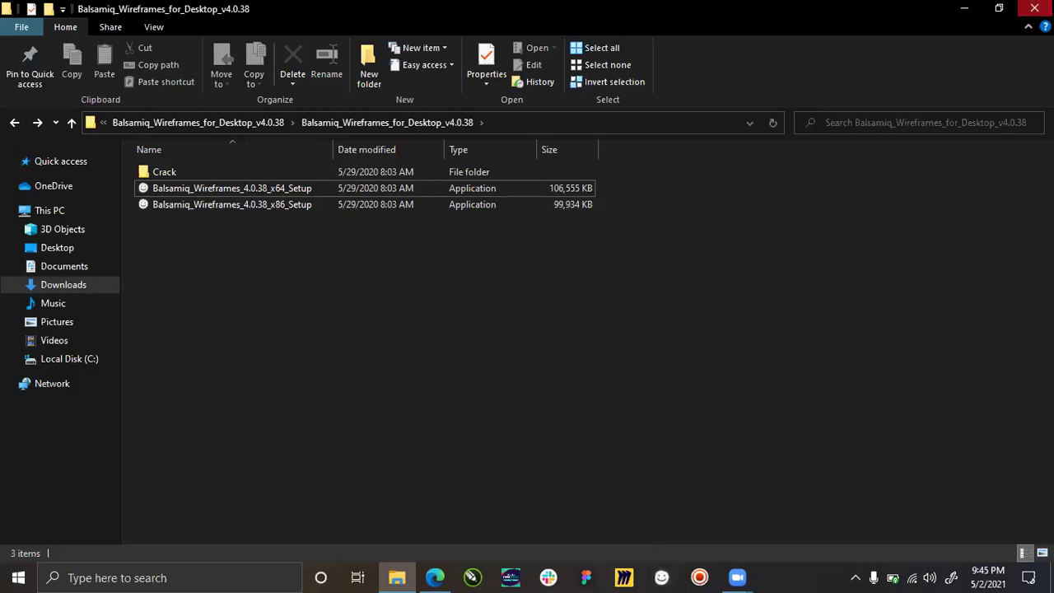
{"action": "left_click", "coordinate": [1035, 8]}
{"action": "left_click", "coordinate": [1037, 11]}
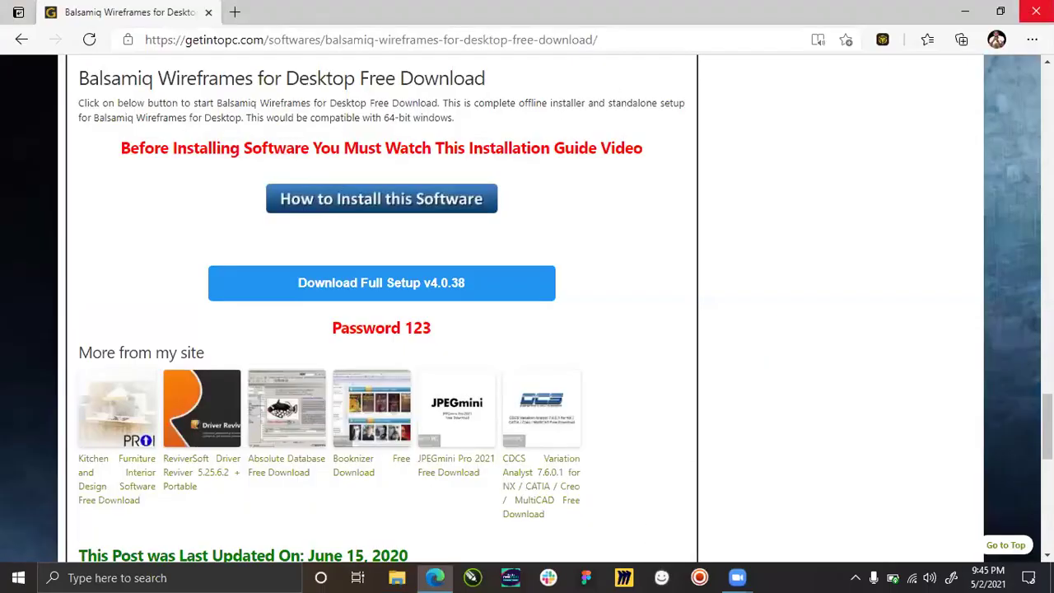
Launch Balsamiq Wireframes, maximize the blank New Wireframe 1, and switch to Miro's boards.
{"action": "left_click", "coordinate": [662, 577]}
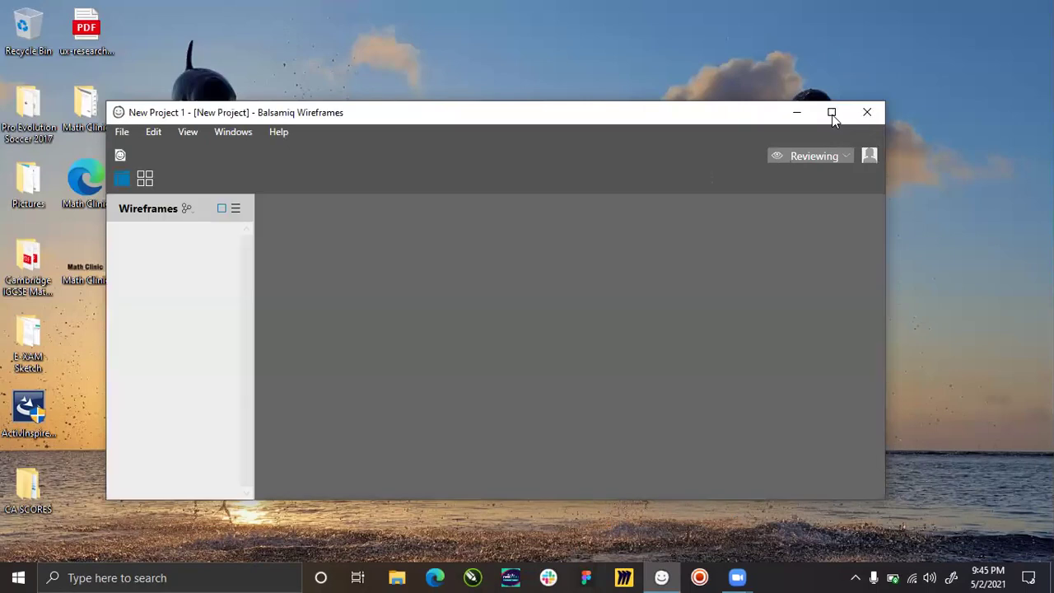
{"action": "left_click", "coordinate": [832, 113]}
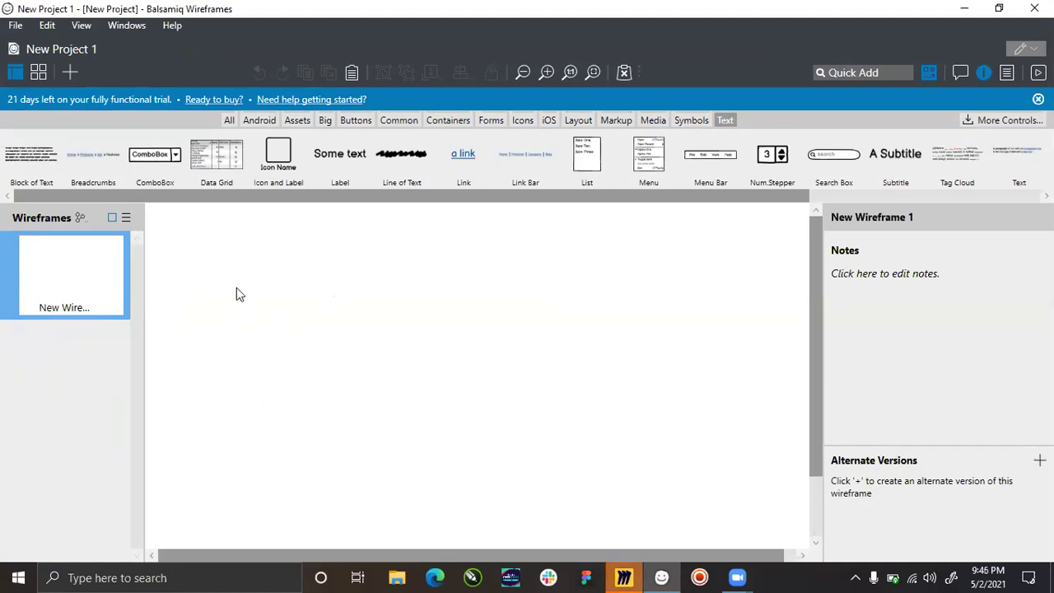
{"action": "left_click", "coordinate": [624, 578]}
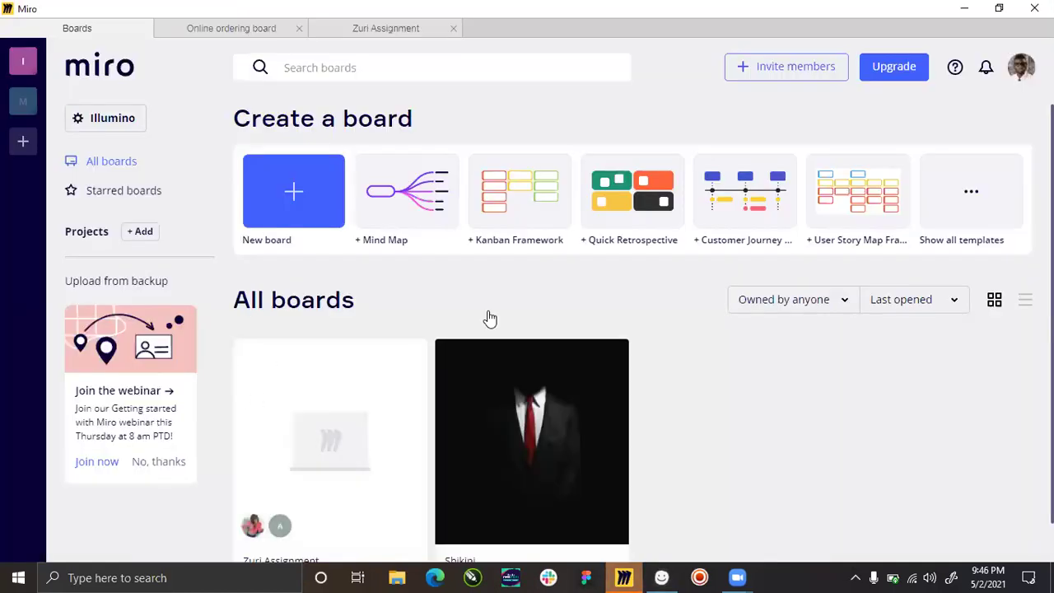
Open Miro's Zuri Assignment board, then switch back to Balsamiq with Alt+Tab.
{"action": "left_click", "coordinate": [327, 459]}
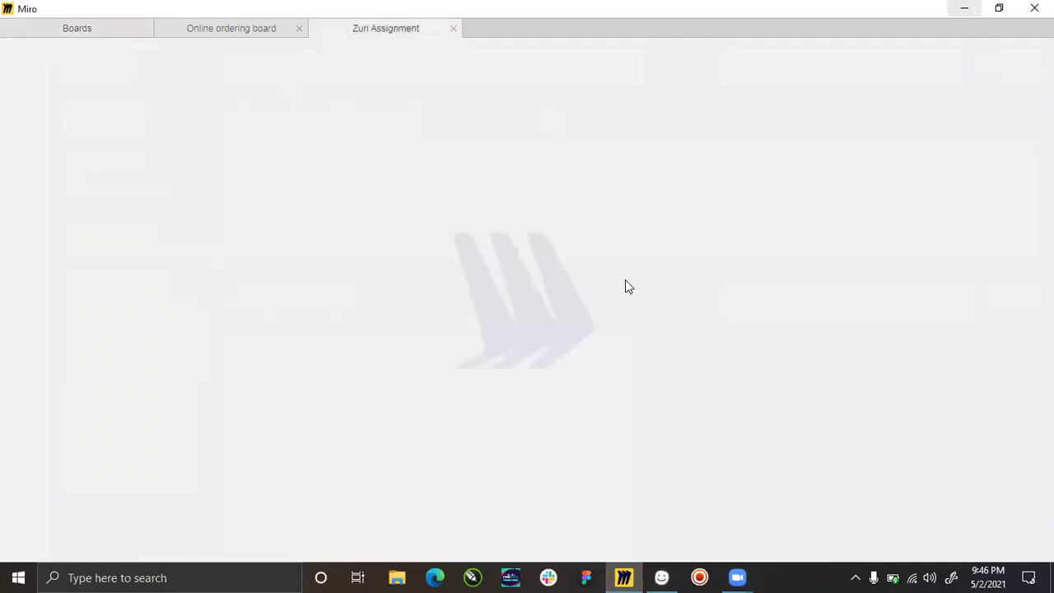
{"action": "key", "text": "alt+Tab"}
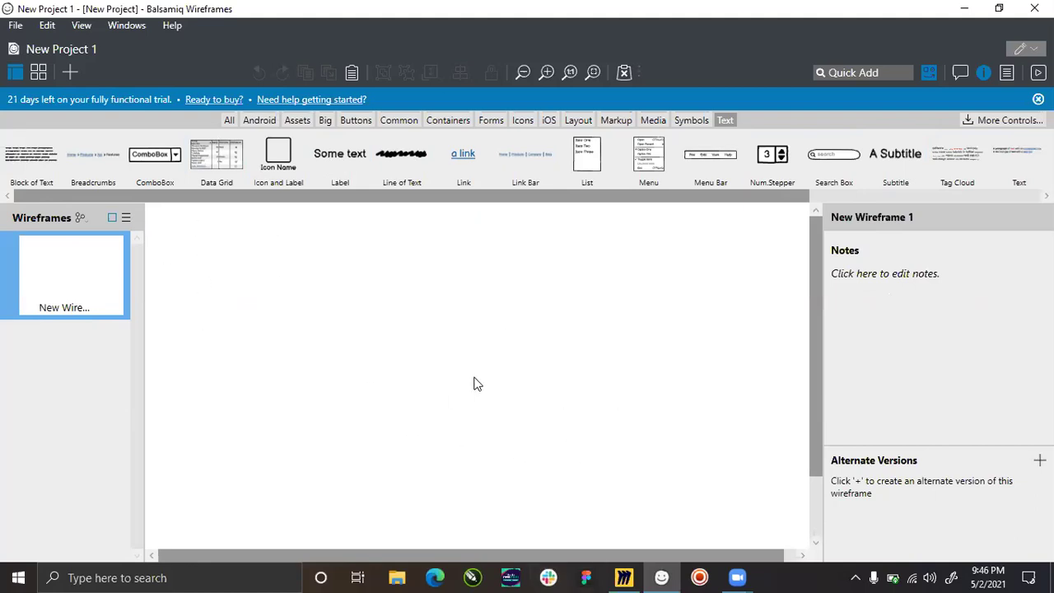
Show every component category in the UI library and locate the iPhone control.
{"action": "scroll", "coordinate": [504, 372], "scroll_direction": "down", "scroll_amount": 5}
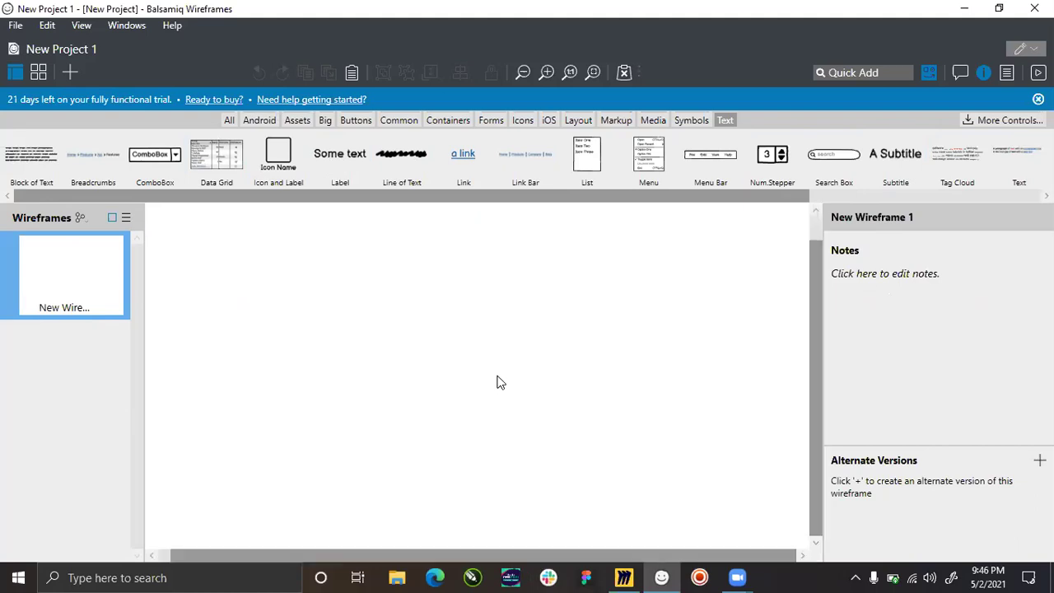
{"action": "scroll", "coordinate": [461, 383], "scroll_direction": "up", "scroll_amount": 5}
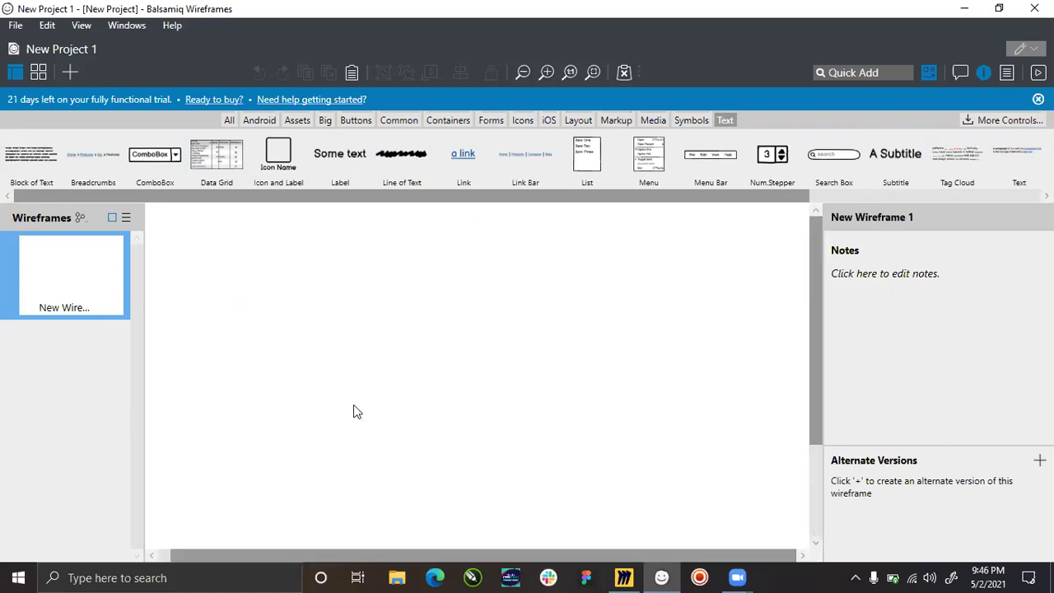
{"action": "left_click_drag", "start_coordinate": [299, 552], "coordinate": [220, 549]}
{"action": "left_click", "coordinate": [230, 121]}
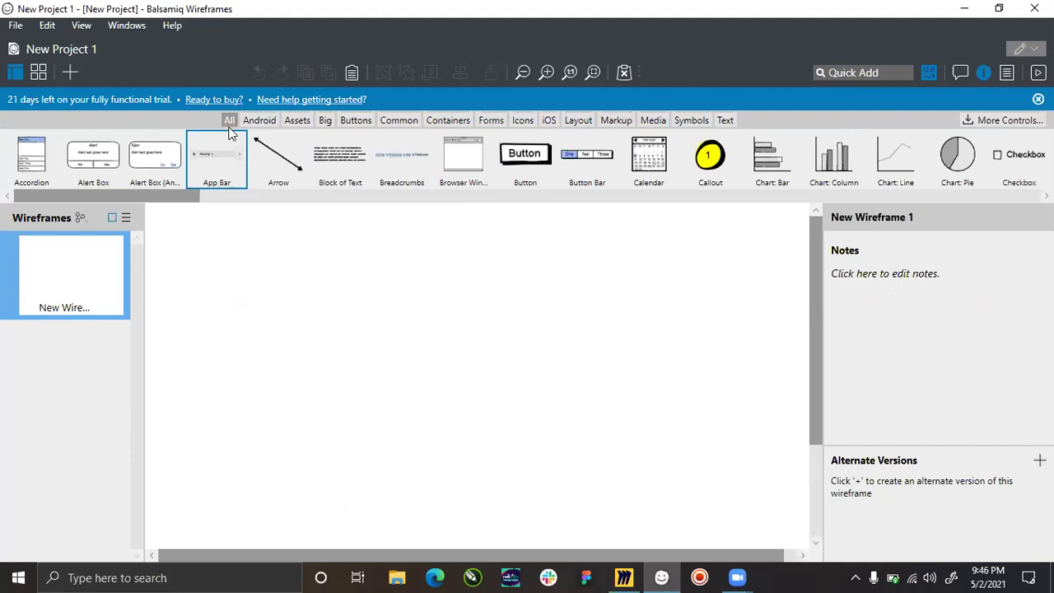
{"action": "left_click_drag", "start_coordinate": [150, 195], "coordinate": [551, 196]}
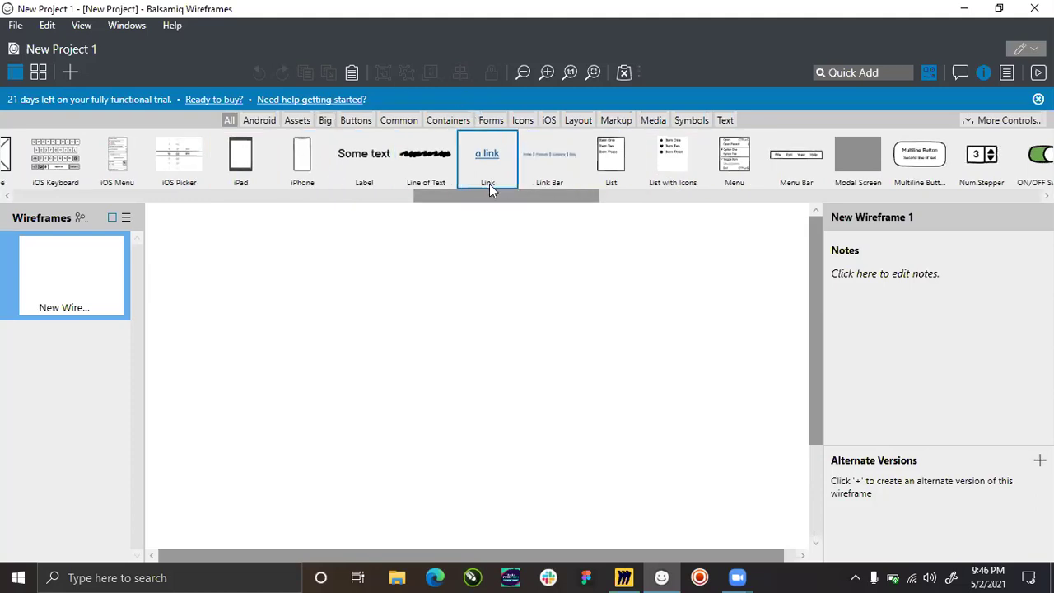
{"action": "left_click_drag", "start_coordinate": [513, 198], "coordinate": [36, 182]}
{"action": "left_click_drag", "start_coordinate": [163, 182], "coordinate": [277, 318]}
Place a 436×867 iPhone mockup at position 0,0 on New Wireframe 1.
{"action": "left_click_drag", "start_coordinate": [510, 371], "coordinate": [510, 370]}
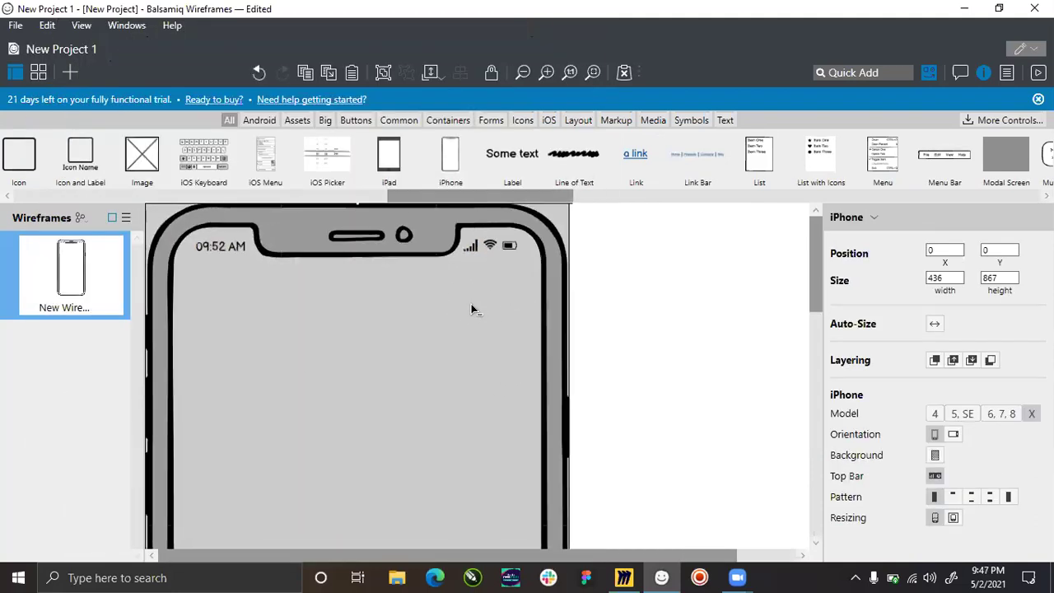
{"action": "scroll", "coordinate": [471, 310], "scroll_direction": "down", "scroll_amount": 5}
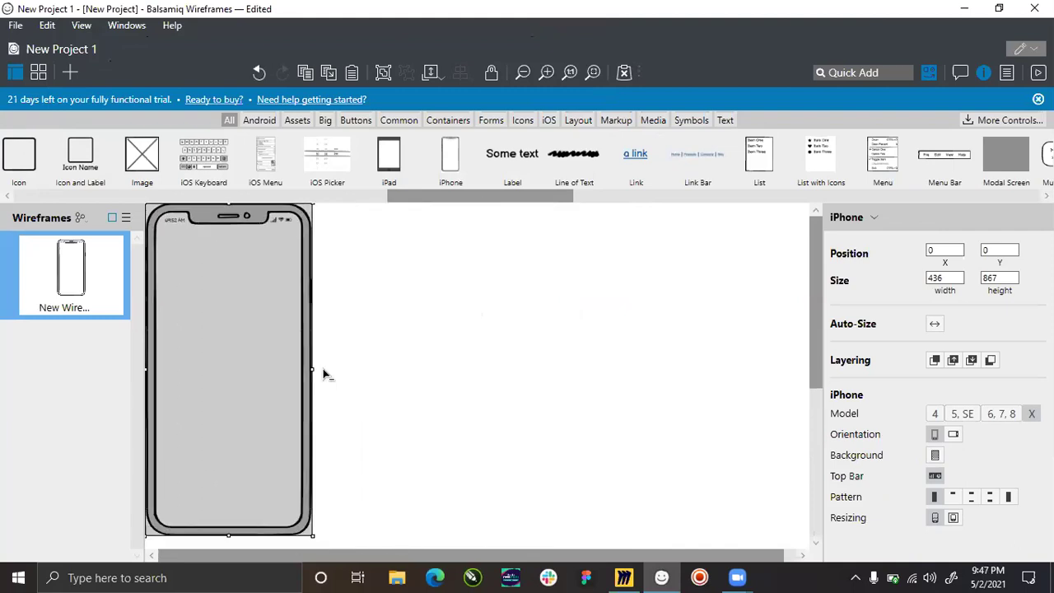
{"action": "left_click", "coordinate": [348, 470]}
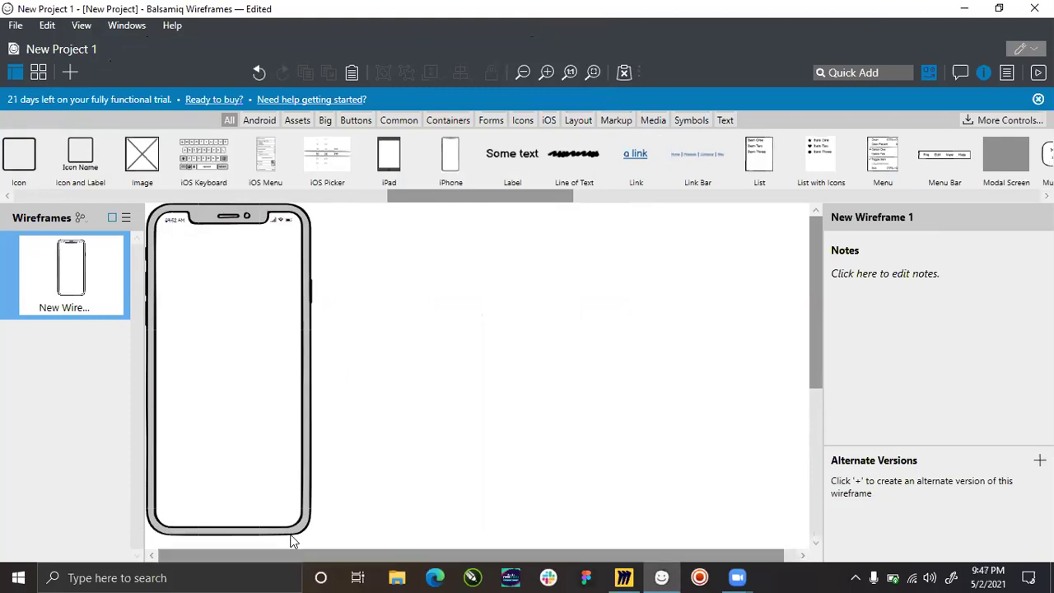
{"action": "left_click", "coordinate": [220, 232]}
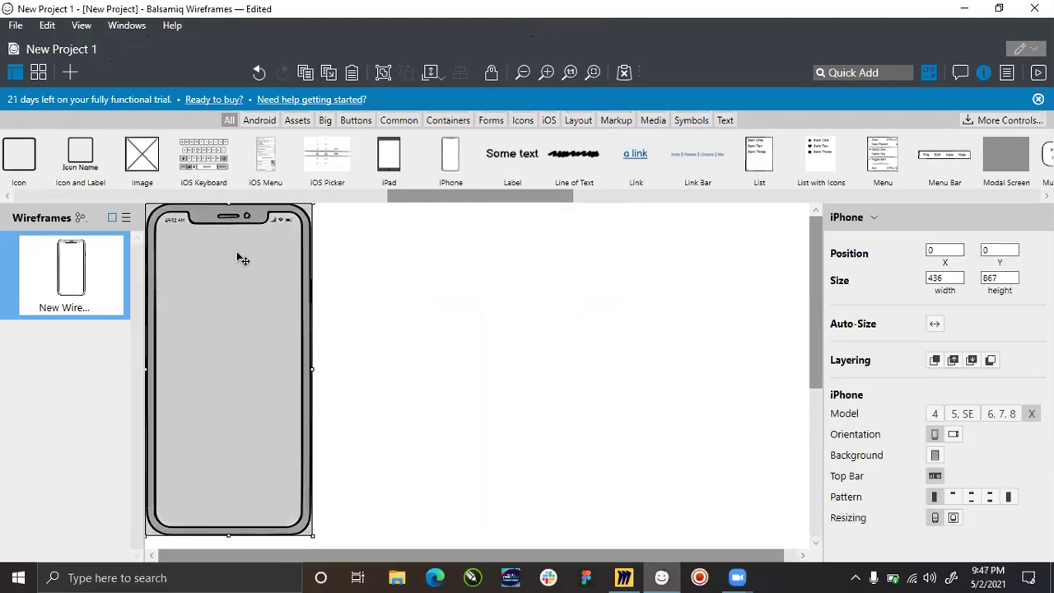
{"action": "left_click", "coordinate": [383, 299]}
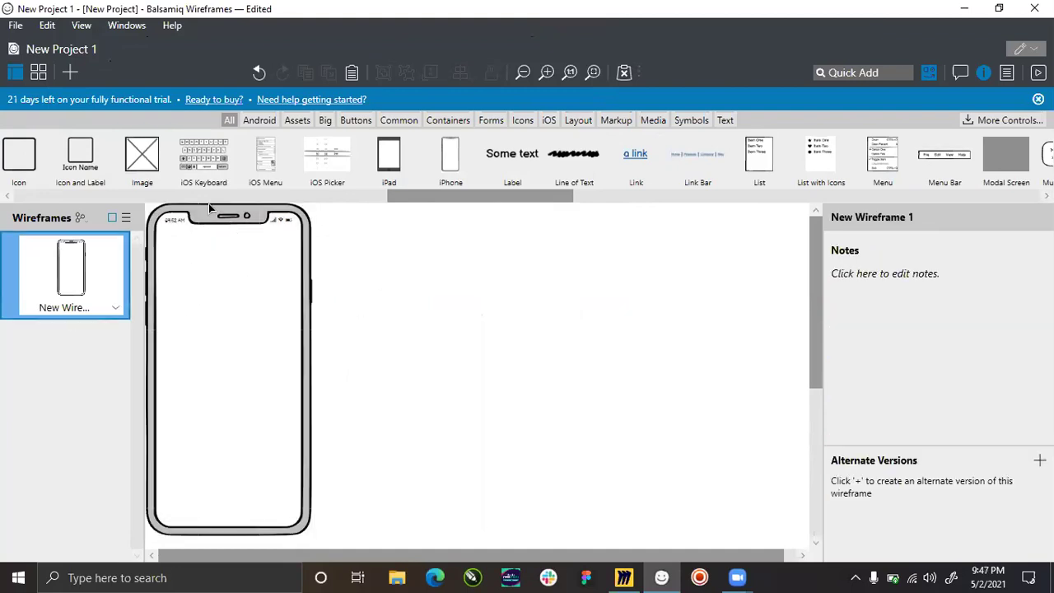
Zoom into the Donor Flow's Donate Clothes frame on the Miro board, then return to Balsamiq.
{"action": "left_click", "coordinate": [624, 577]}
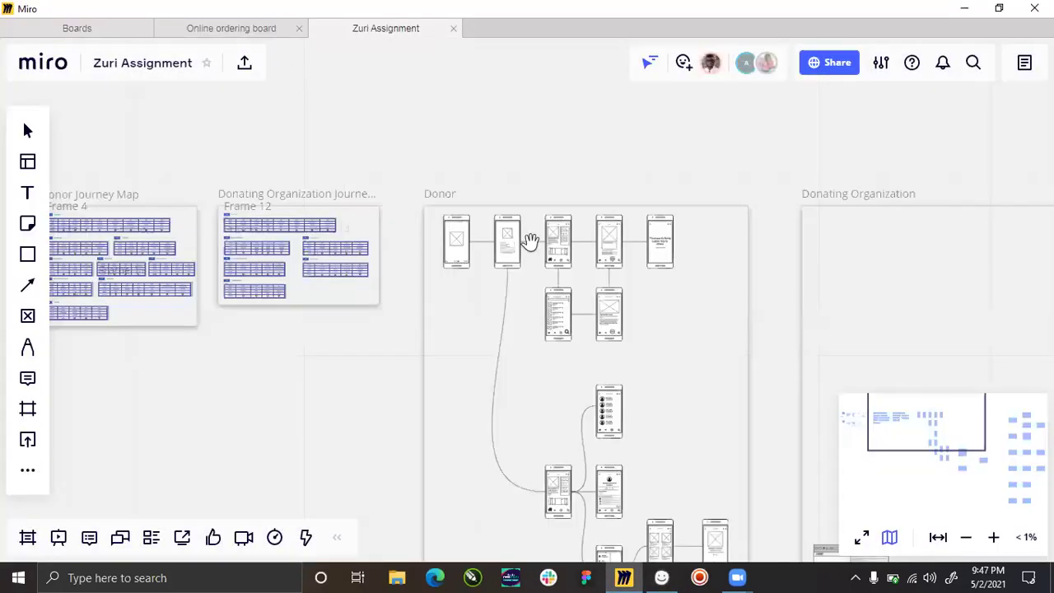
{"action": "scroll", "coordinate": [519, 237], "scroll_direction": "down", "scroll_amount": 1}
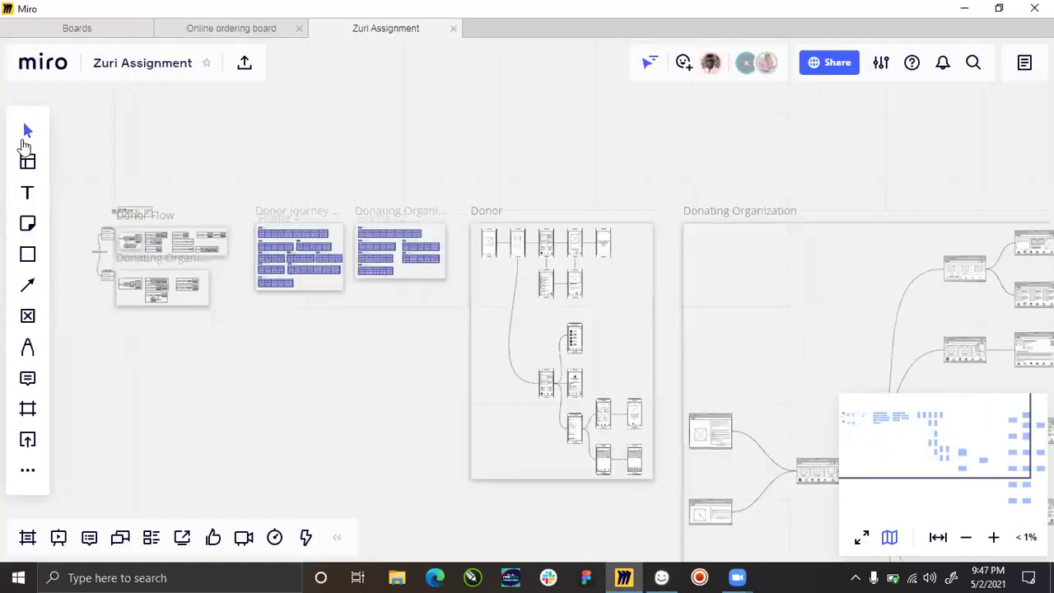
{"action": "scroll", "coordinate": [124, 235], "scroll_direction": "up", "scroll_amount": 5}
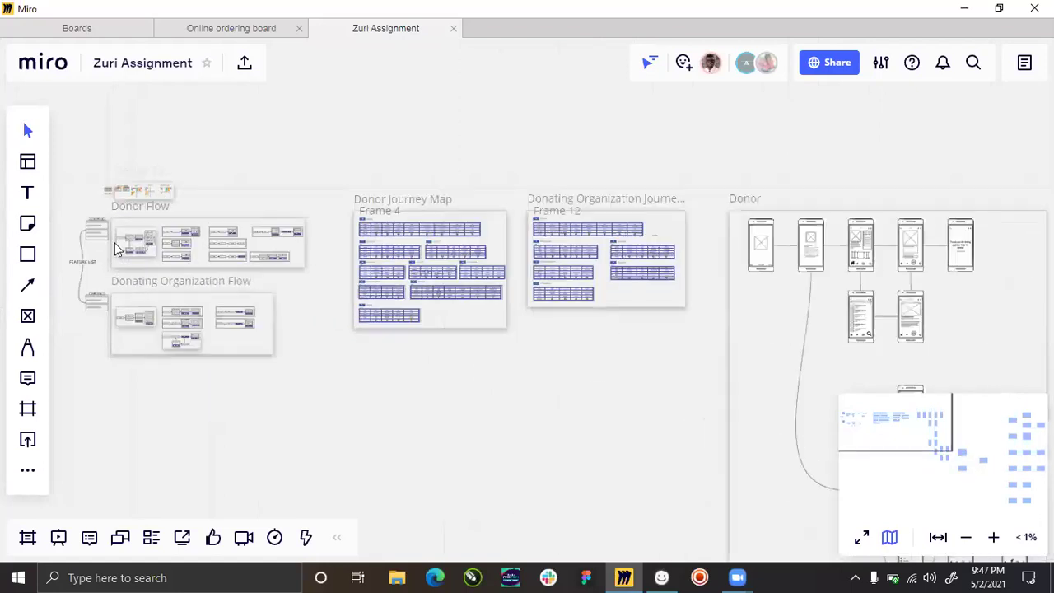
{"action": "scroll", "coordinate": [115, 225], "scroll_direction": "up", "scroll_amount": 5}
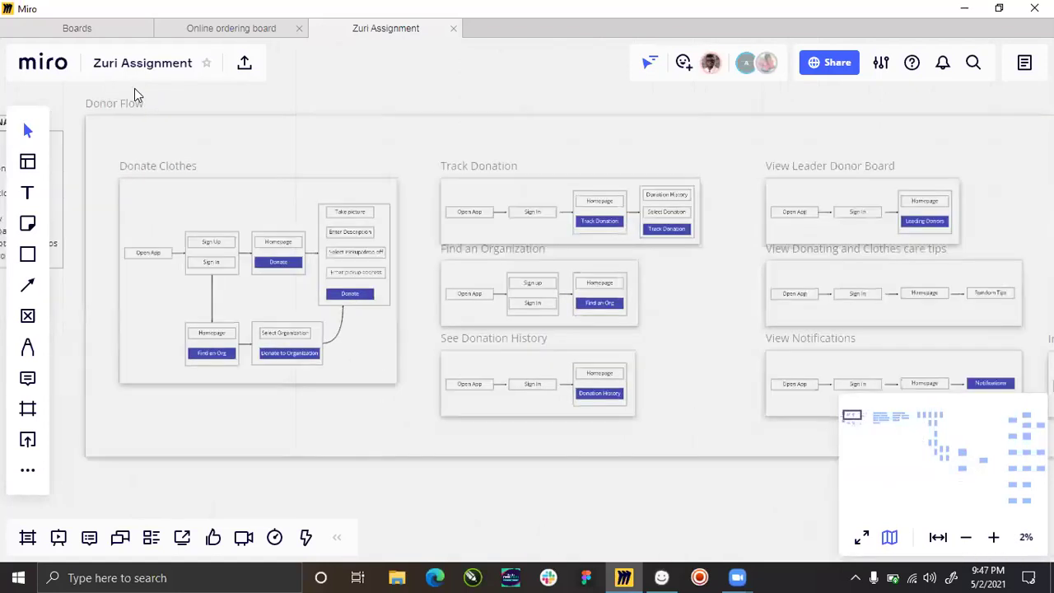
{"action": "scroll", "coordinate": [137, 381], "scroll_direction": "up", "scroll_amount": 4}
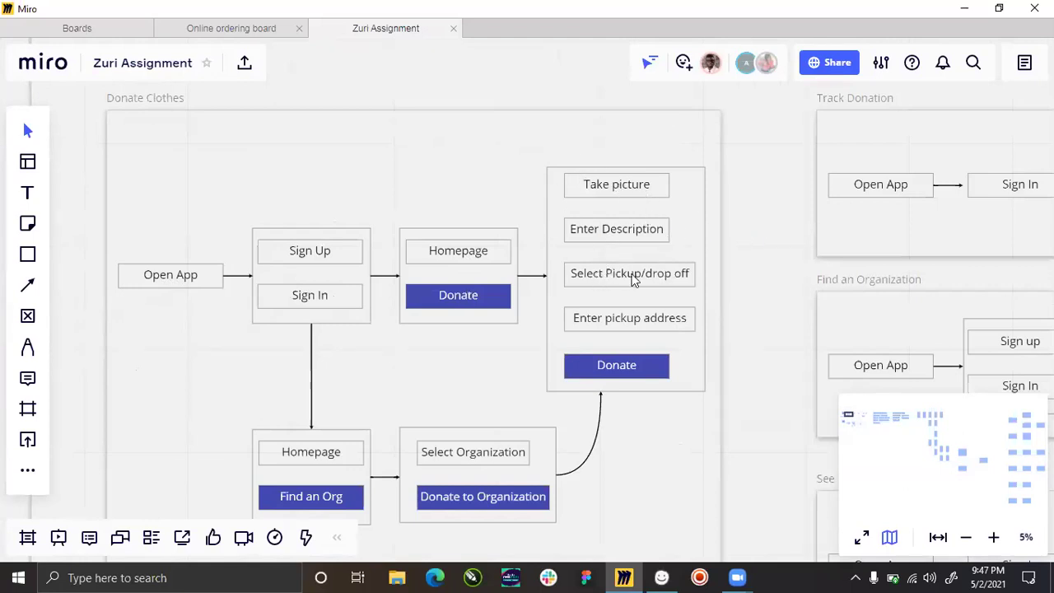
{"action": "left_click", "coordinate": [626, 577]}
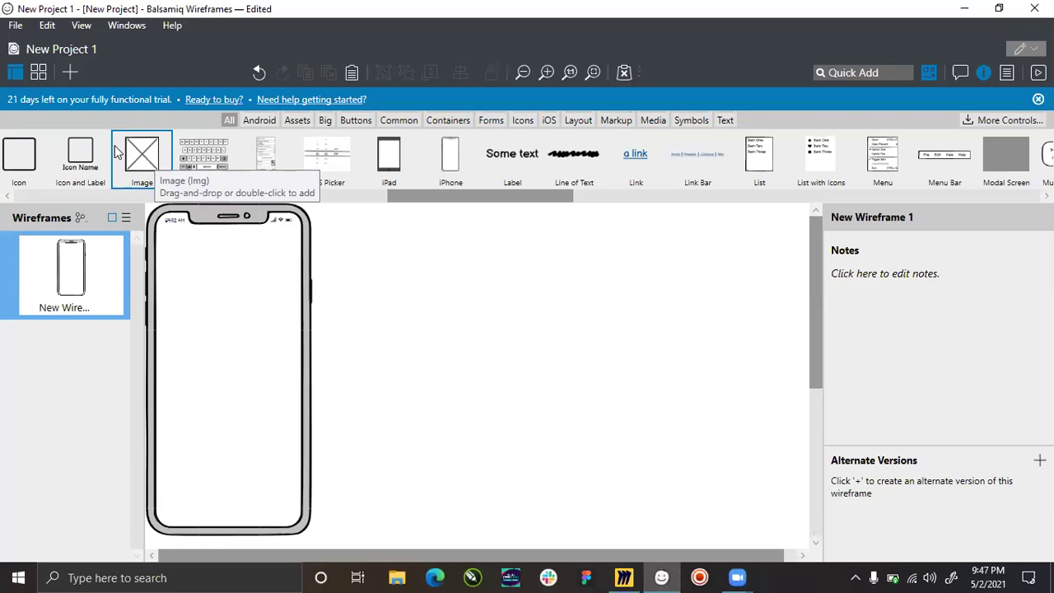
Drop an Image placeholder onto the iPhone screen.
{"action": "mouse_move", "coordinate": [156, 162]}
{"action": "left_mouse_down"}
{"action": "mouse_move", "coordinate": [294, 252]}
{"action": "mouse_move", "coordinate": [220, 367]}
{"action": "mouse_move", "coordinate": [178, 191]}
{"action": "mouse_move", "coordinate": [142, 157]}
{"action": "mouse_move", "coordinate": [144, 165]}
{"action": "left_mouse_up"}
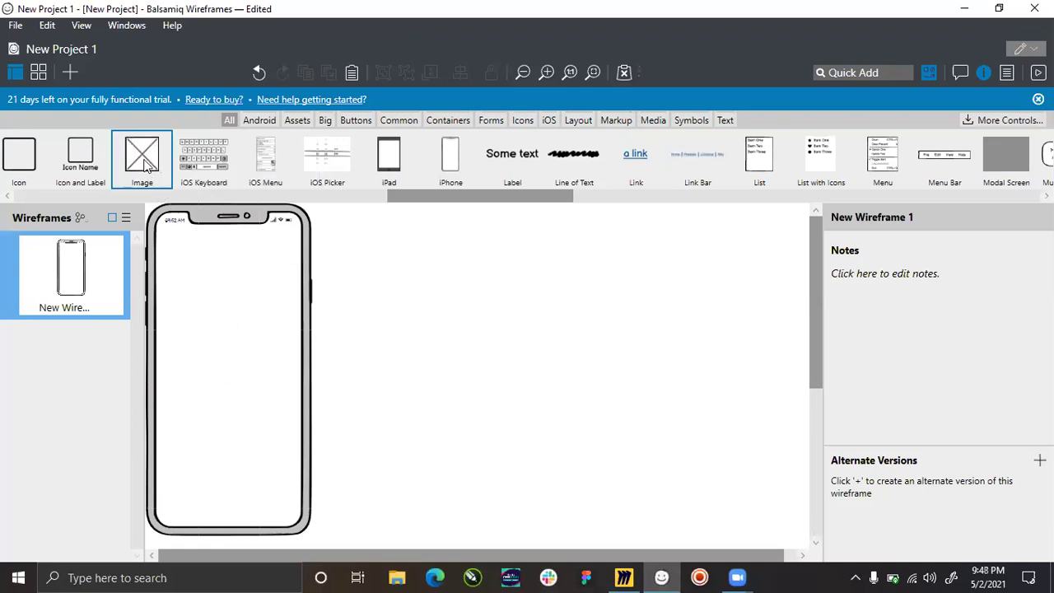
{"action": "left_click_drag", "start_coordinate": [421, 195], "coordinate": [2, 166]}
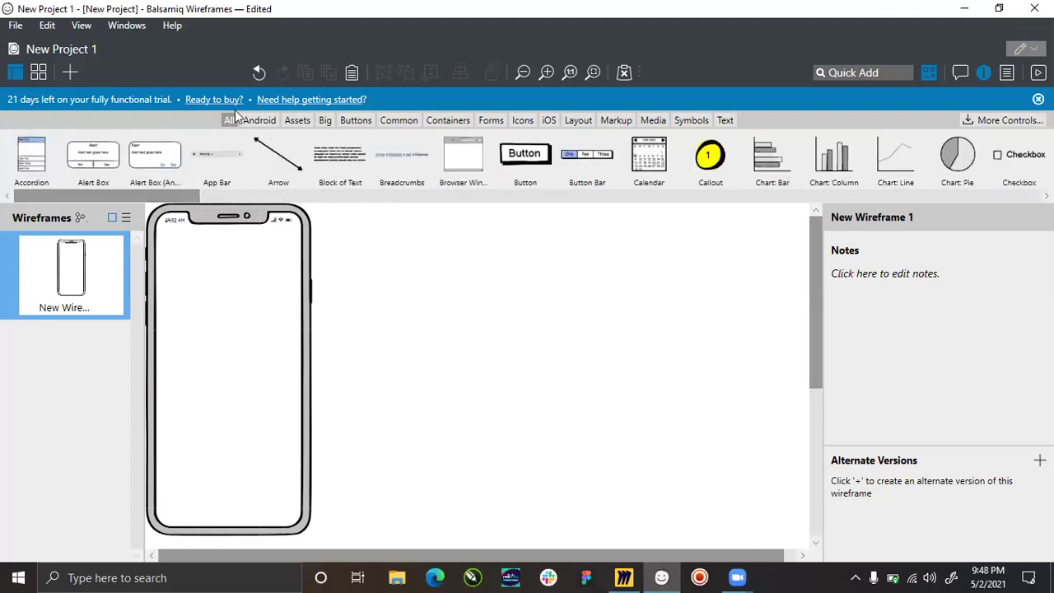
{"action": "left_click_drag", "start_coordinate": [198, 198], "coordinate": [425, 195]}
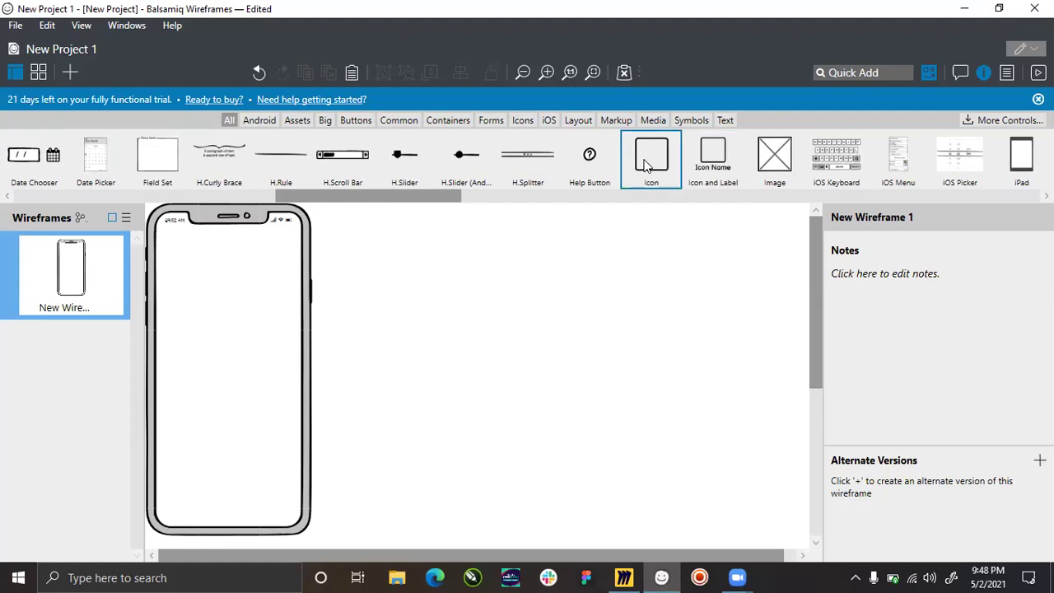
{"action": "left_click_drag", "start_coordinate": [376, 198], "coordinate": [429, 196]}
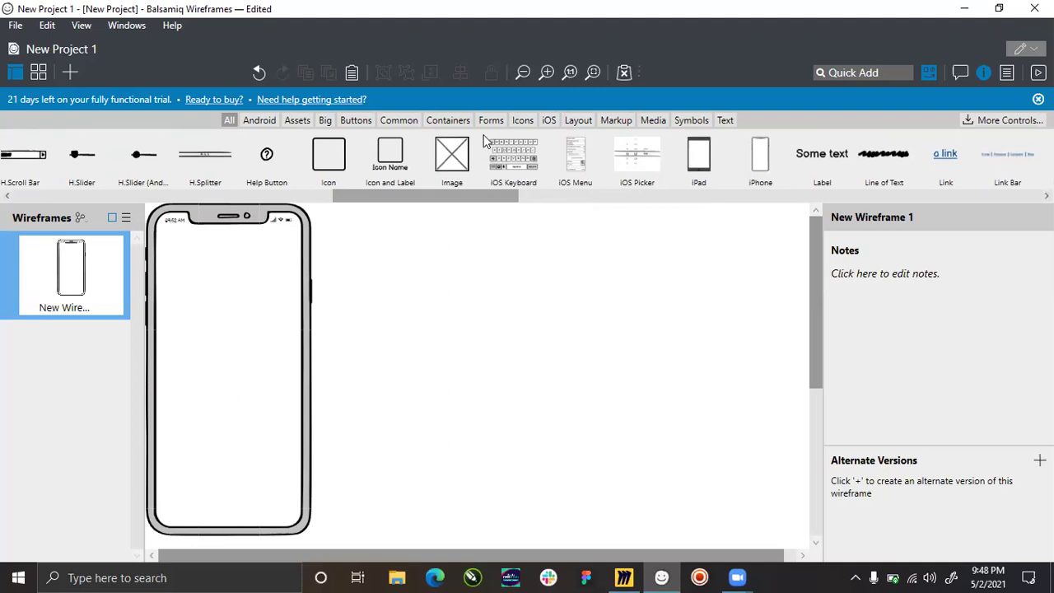
{"action": "left_click_drag", "start_coordinate": [451, 159], "coordinate": [214, 340]}
{"action": "double_click", "coordinate": [230, 352]}
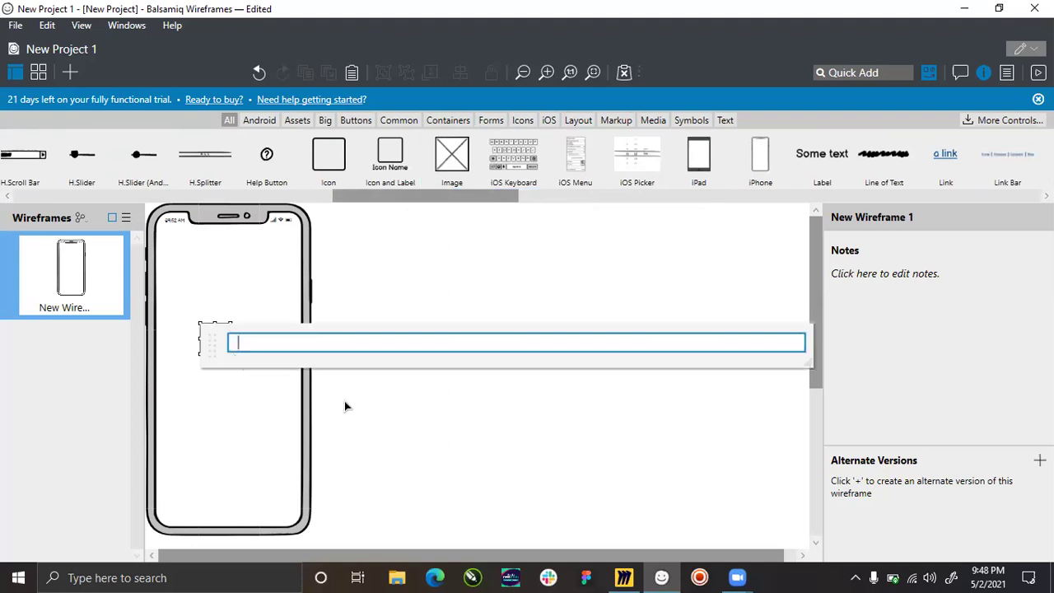
{"action": "left_click", "coordinate": [186, 328]}
Enlarge the image placeholder to about 214 by 220.
{"action": "left_click", "coordinate": [220, 353]}
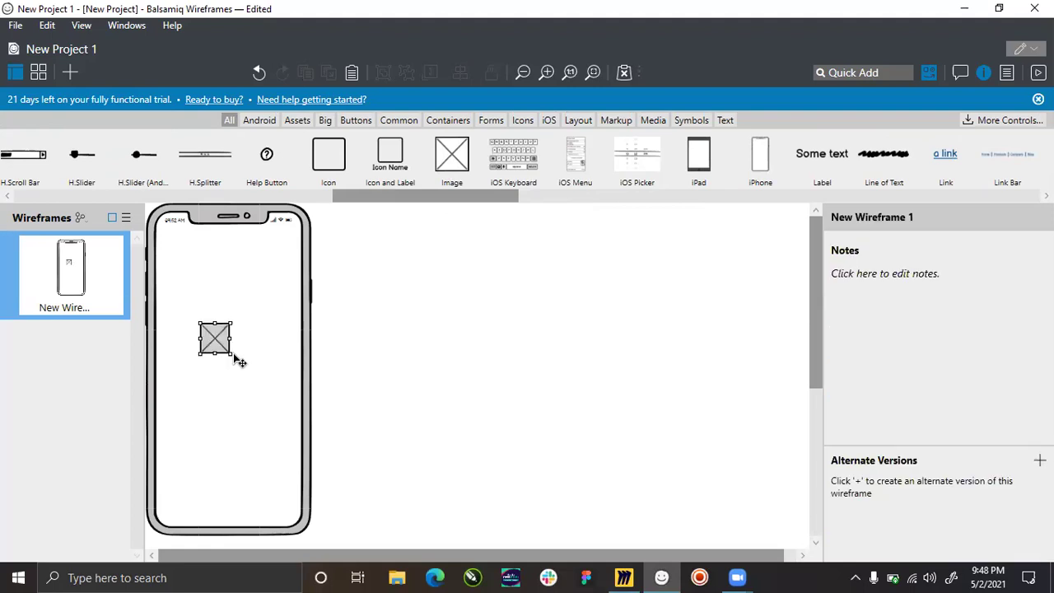
{"action": "left_click_drag", "start_coordinate": [238, 357], "coordinate": [287, 423]}
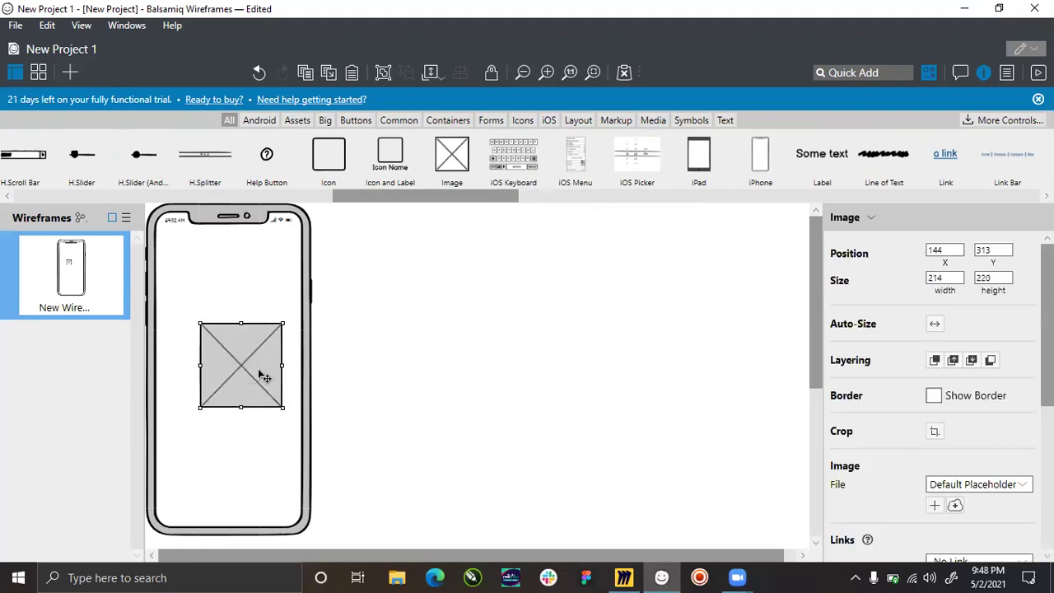
{"action": "mouse_move", "coordinate": [249, 365]}
{"action": "left_mouse_down"}
{"action": "mouse_move", "coordinate": [229, 346]}
{"action": "mouse_move", "coordinate": [238, 368]}
{"action": "left_mouse_up"}
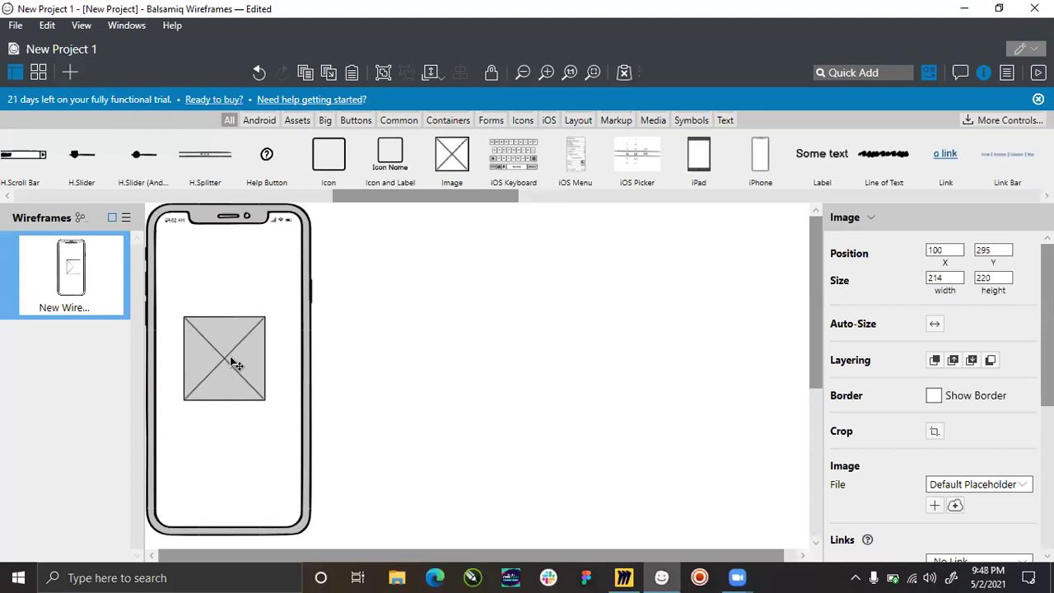
Centre the image within the phone, then raise it into the upper part of the screen.
{"action": "left_click", "coordinate": [220, 229], "text": "shift"}
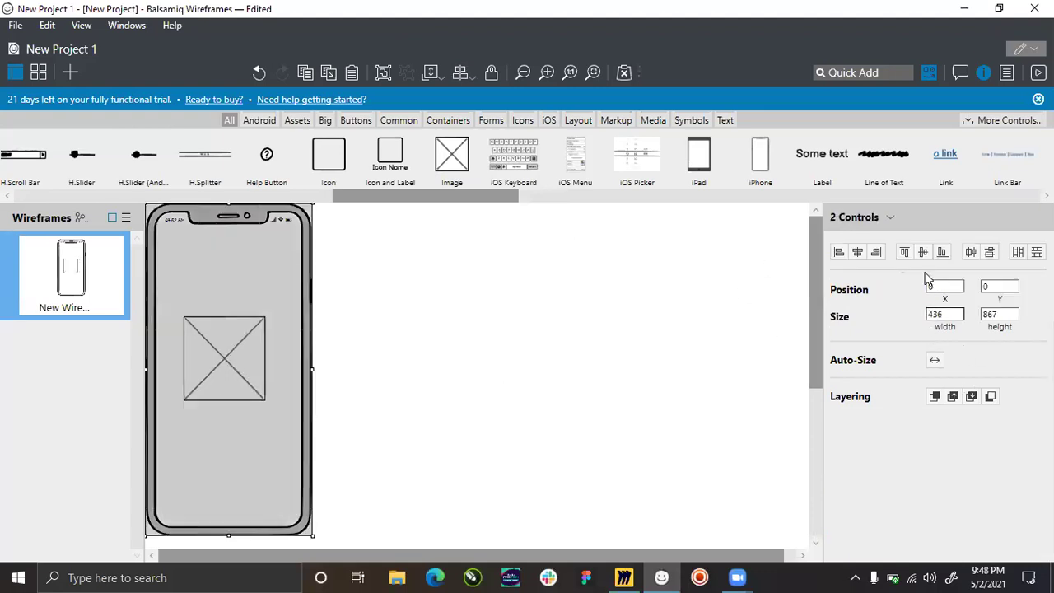
{"action": "left_click", "coordinate": [858, 252]}
{"action": "left_click", "coordinate": [923, 253]}
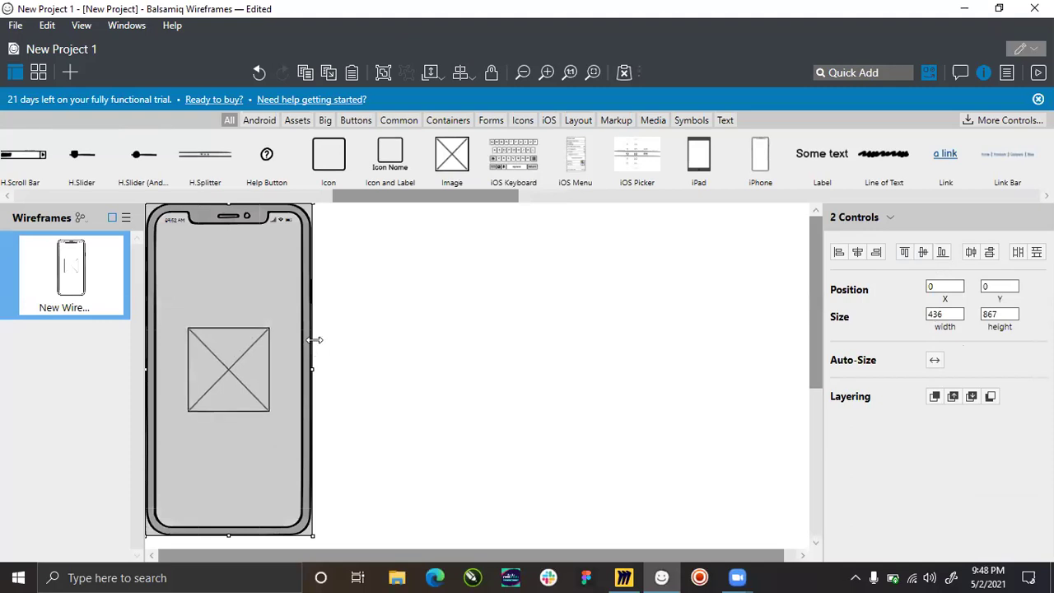
{"action": "left_click", "coordinate": [451, 421]}
{"action": "left_click", "coordinate": [230, 365]}
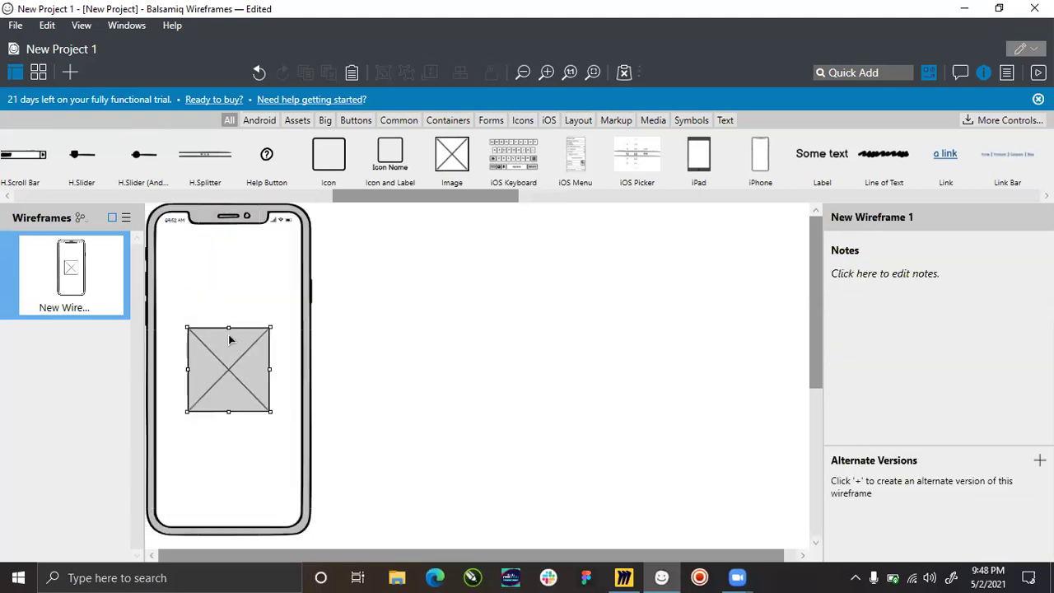
{"action": "left_click_drag", "start_coordinate": [230, 340], "coordinate": [229, 300]}
{"action": "left_click", "coordinate": [381, 261]}
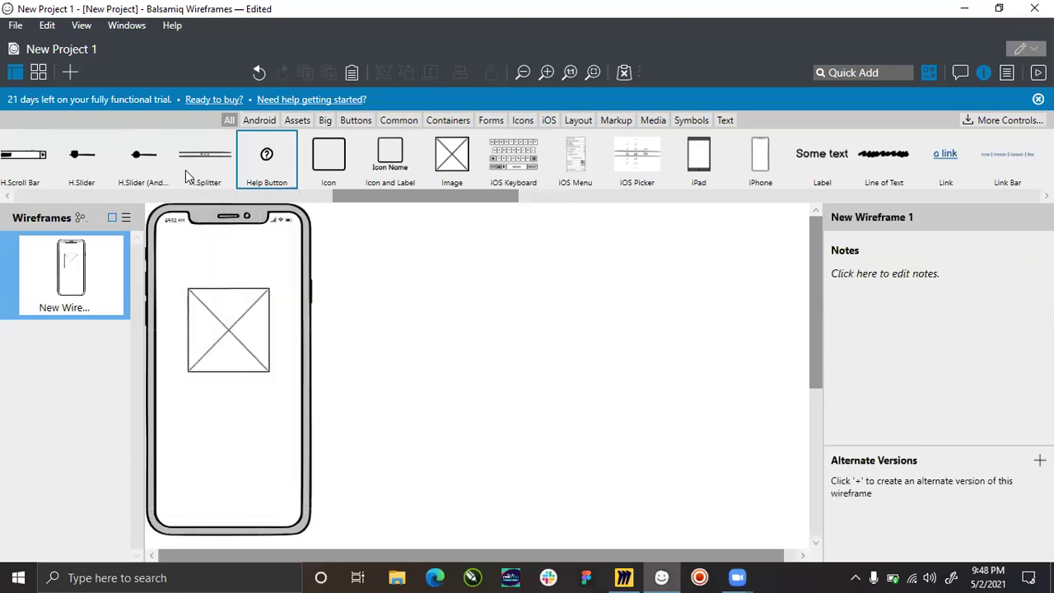
{"action": "left_click_drag", "start_coordinate": [351, 198], "coordinate": [9, 197]}
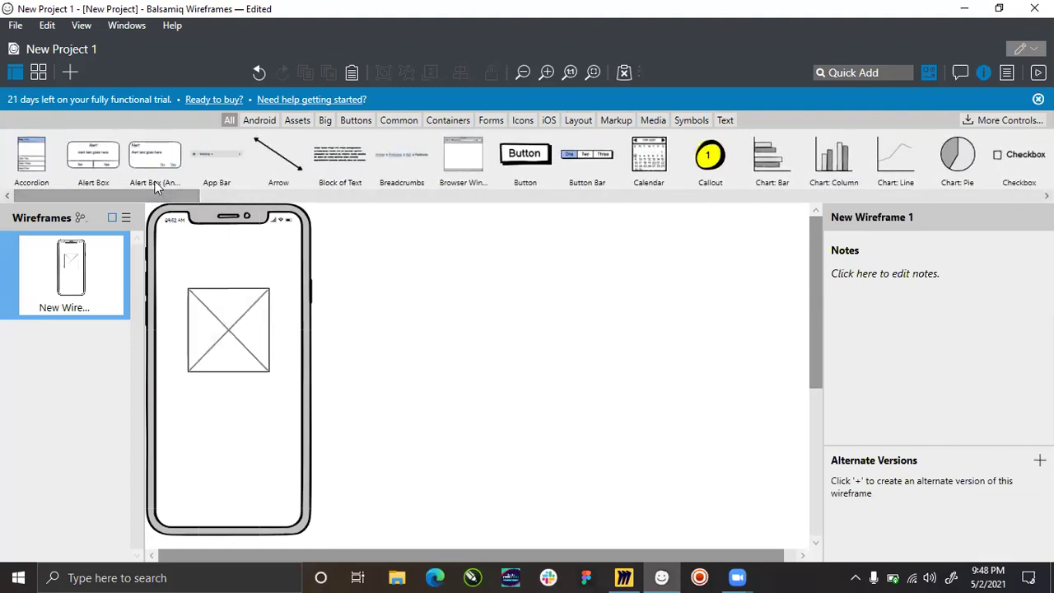
{"action": "left_click", "coordinate": [355, 121]}
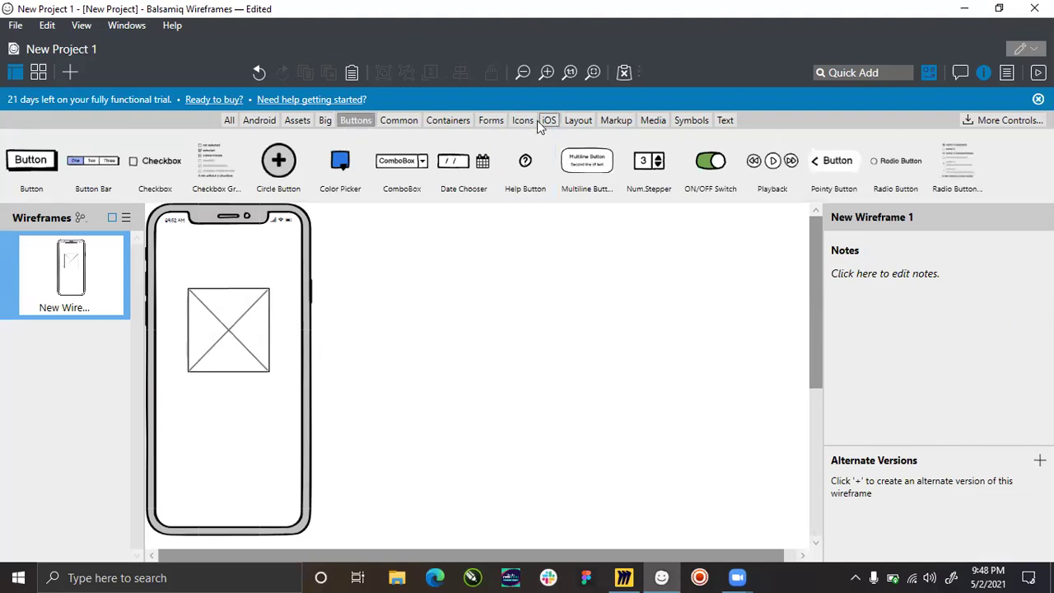
{"action": "left_click", "coordinate": [228, 121]}
{"action": "left_click_drag", "start_coordinate": [132, 199], "coordinate": [168, 223]}
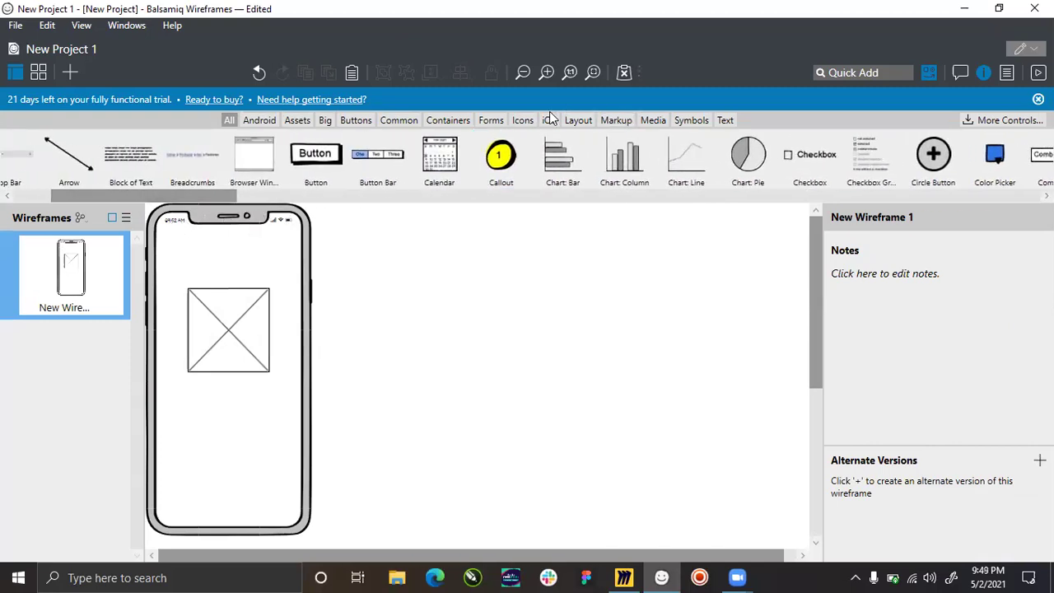
{"action": "left_click", "coordinate": [522, 120]}
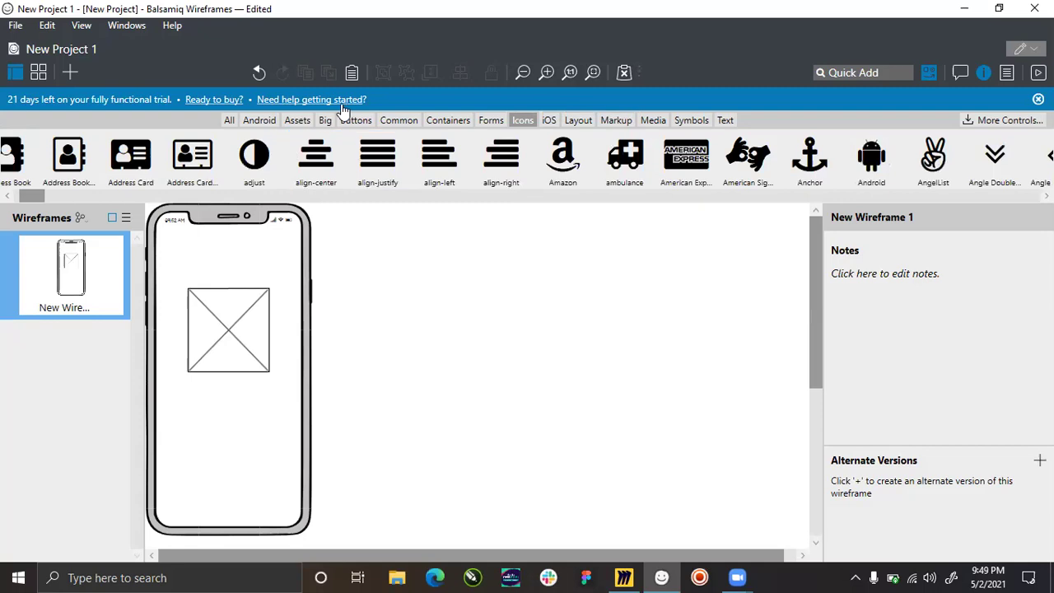
{"action": "left_click", "coordinate": [299, 121]}
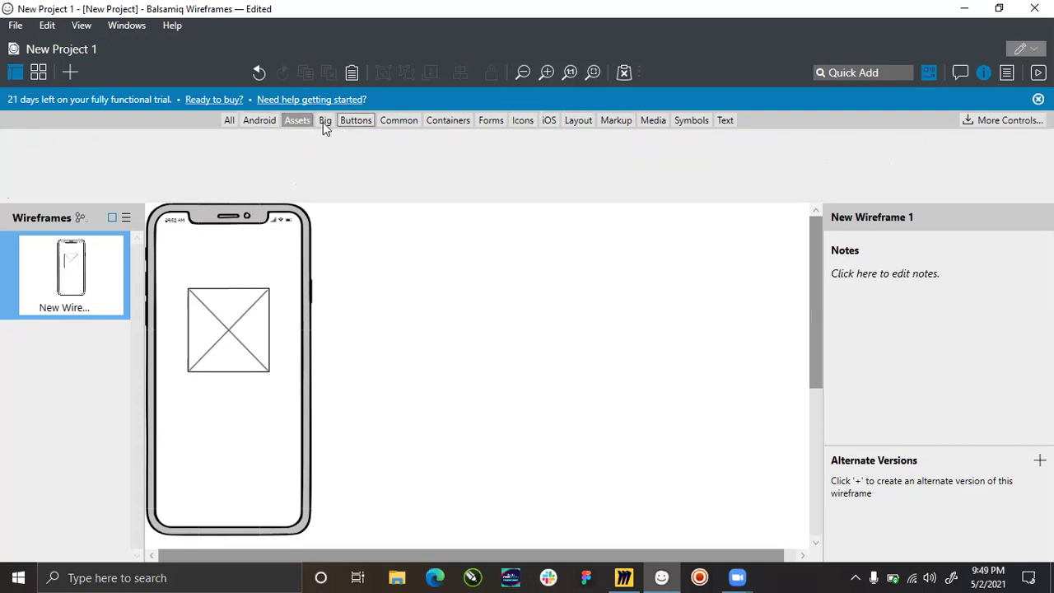
{"action": "left_click", "coordinate": [269, 120]}
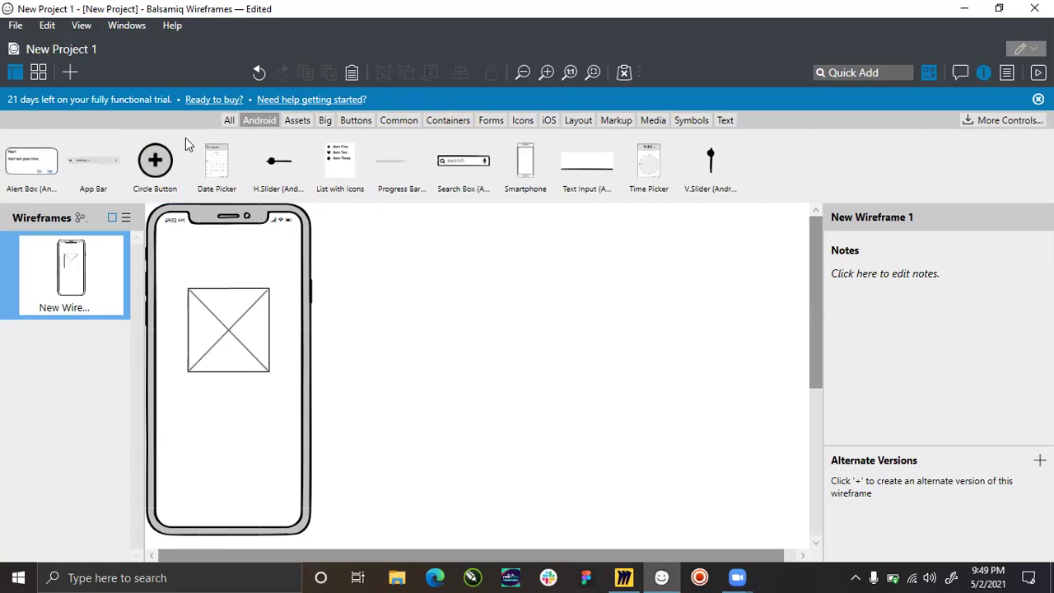
{"action": "left_click", "coordinate": [230, 120]}
{"action": "left_click_drag", "start_coordinate": [163, 197], "coordinate": [26, 232]}
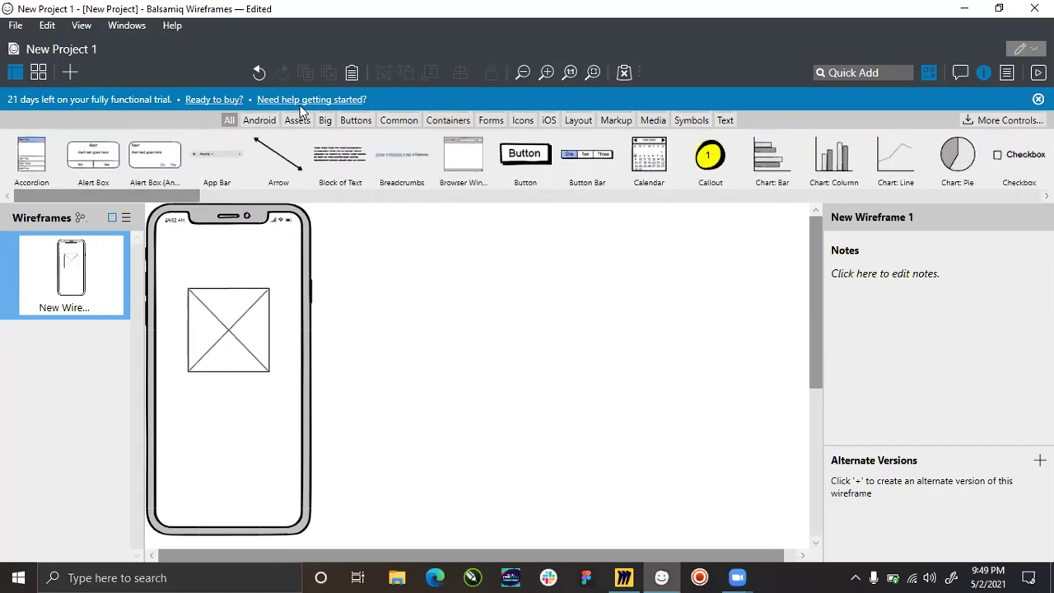
{"action": "left_click", "coordinate": [259, 120]}
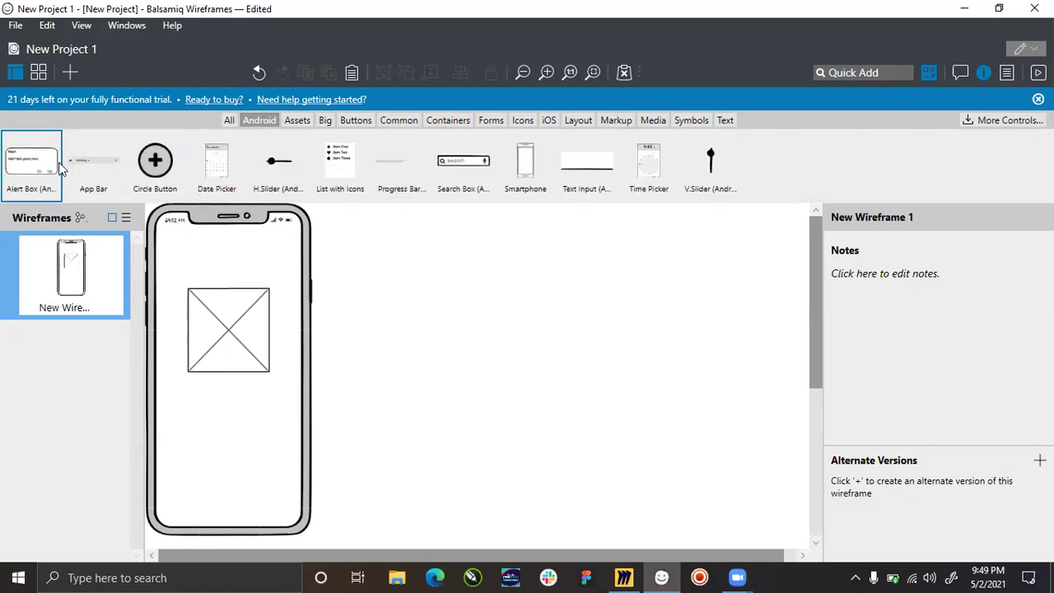
{"action": "left_click", "coordinate": [297, 121]}
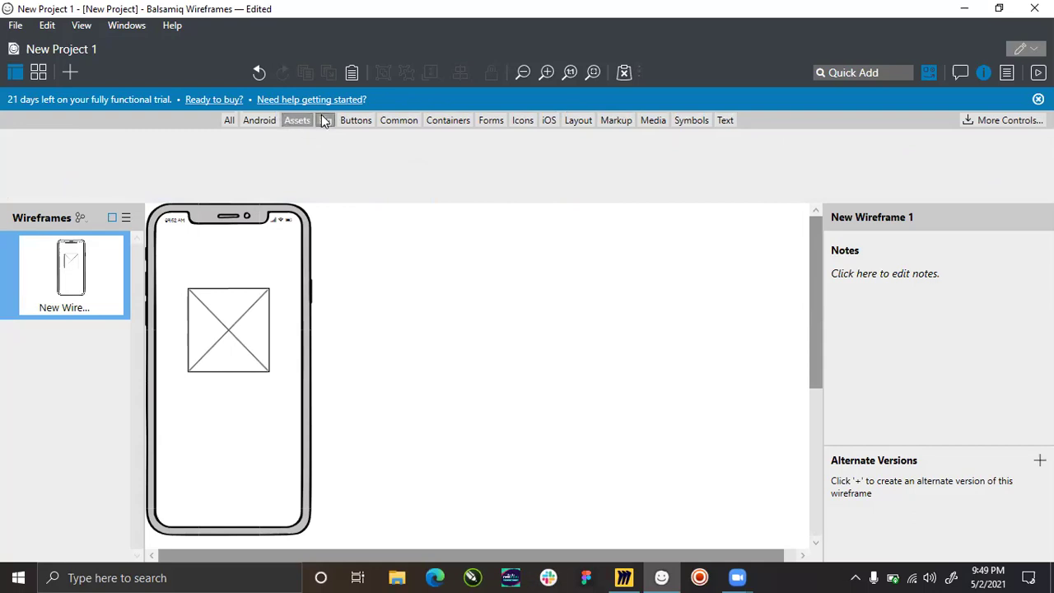
{"action": "left_click", "coordinate": [324, 120]}
{"action": "left_click_drag", "start_coordinate": [255, 194], "coordinate": [155, 181]}
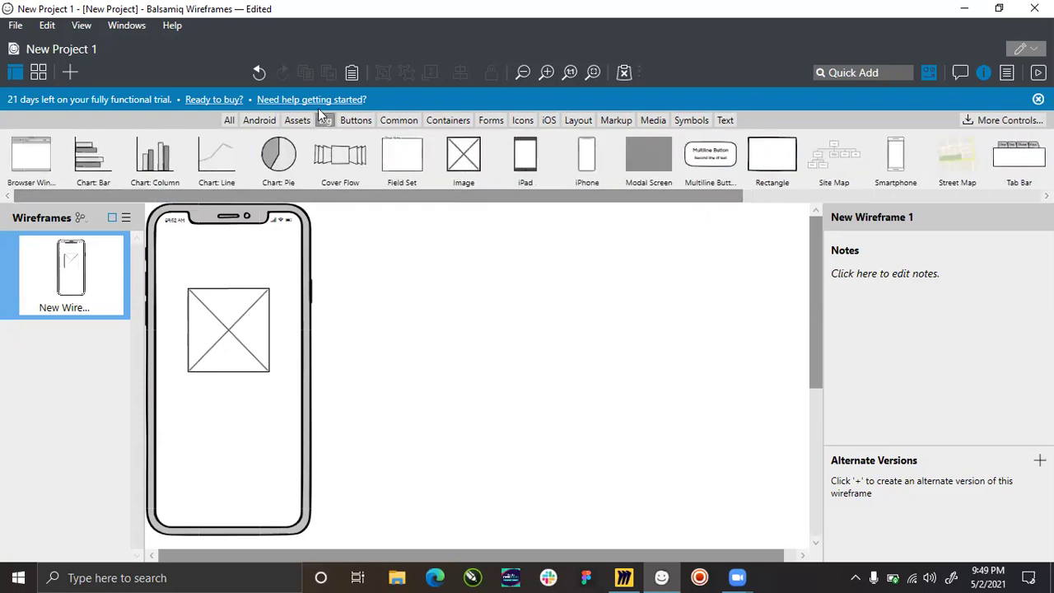
{"action": "left_click", "coordinate": [354, 120]}
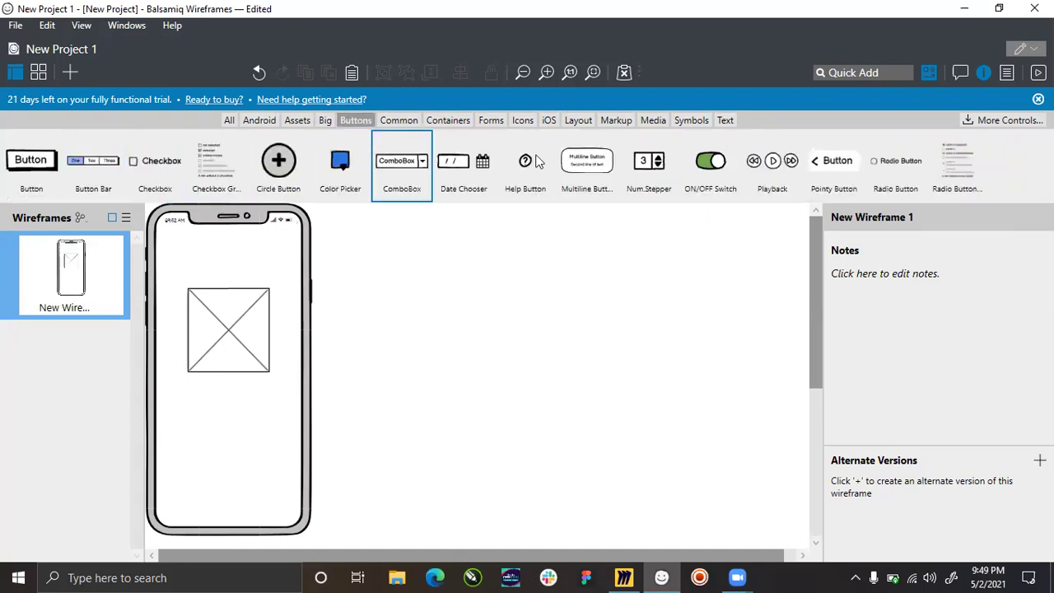
{"action": "left_click", "coordinate": [725, 122]}
{"action": "left_click", "coordinate": [692, 121]}
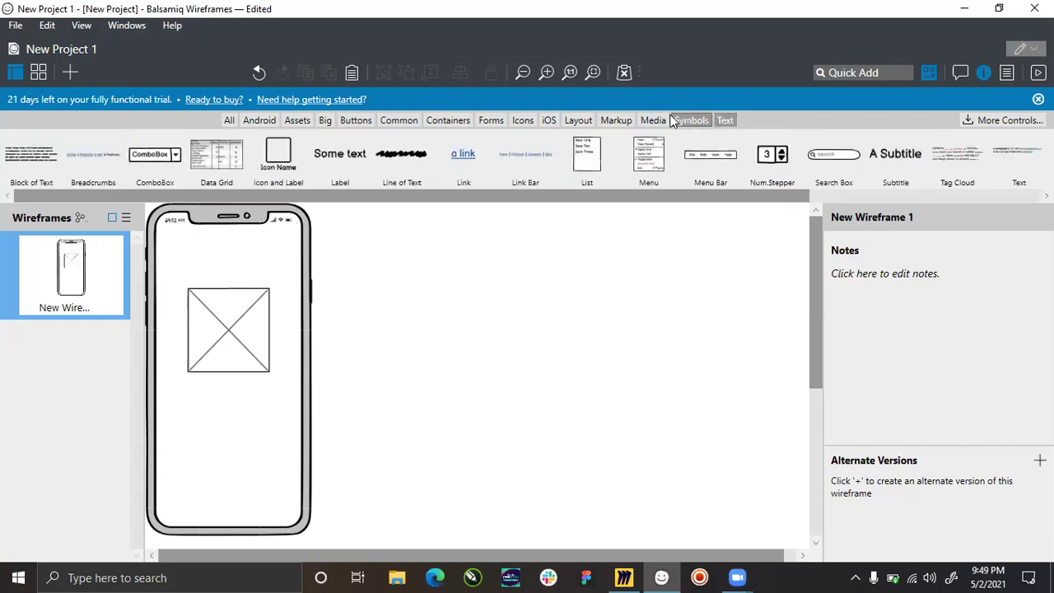
{"action": "left_click", "coordinate": [224, 120]}
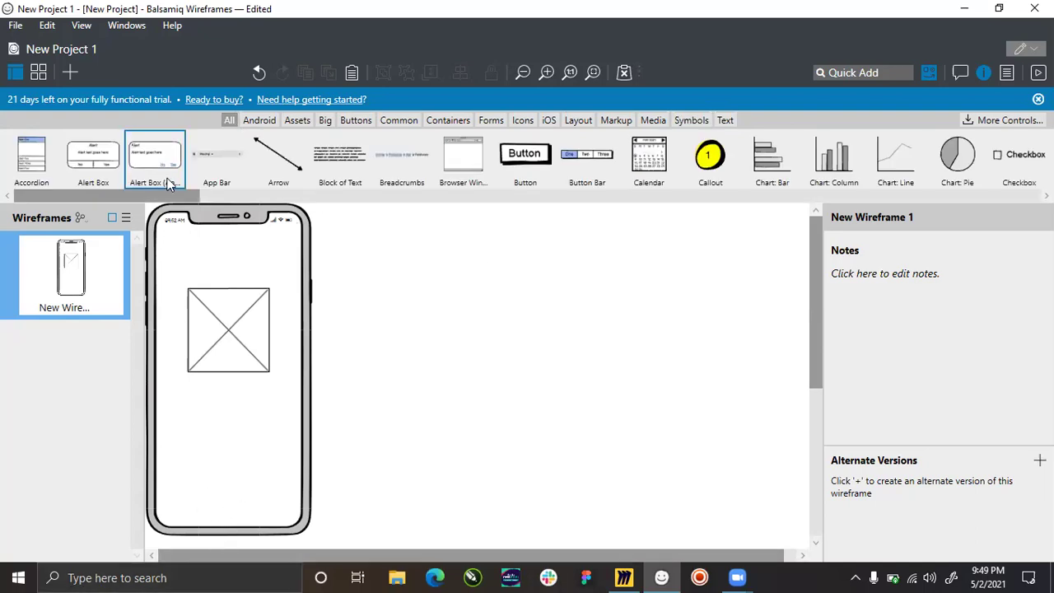
{"action": "left_click_drag", "start_coordinate": [164, 199], "coordinate": [560, 199]}
{"action": "left_click_drag", "start_coordinate": [627, 233], "coordinate": [787, 218]}
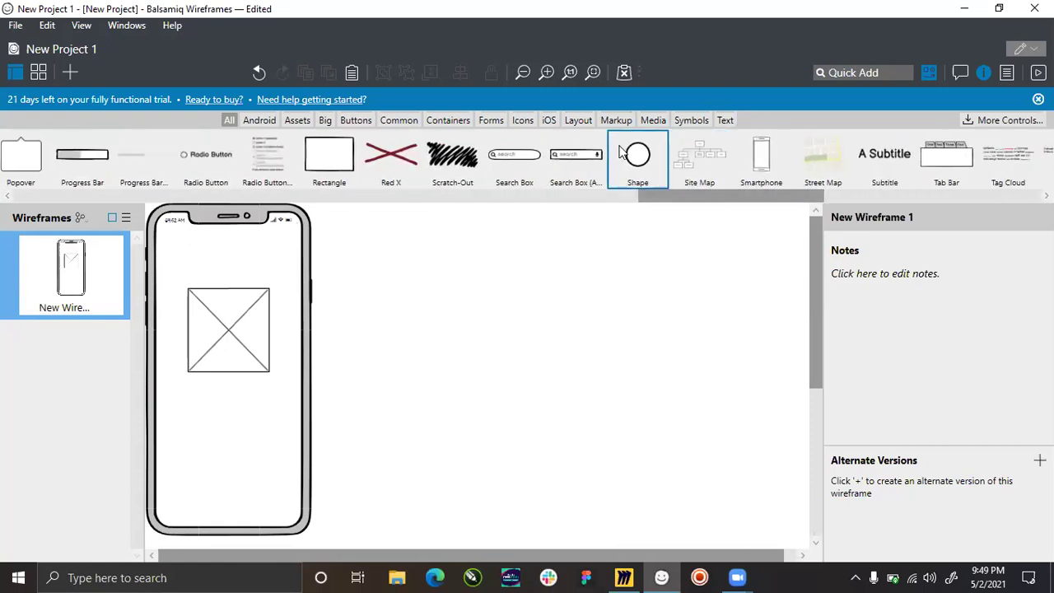
Place a circle shape on the phone and size it to 24×24 in the Inspector.
{"action": "left_click_drag", "start_coordinate": [639, 162], "coordinate": [222, 528]}
{"action": "left_click", "coordinate": [146, 557]}
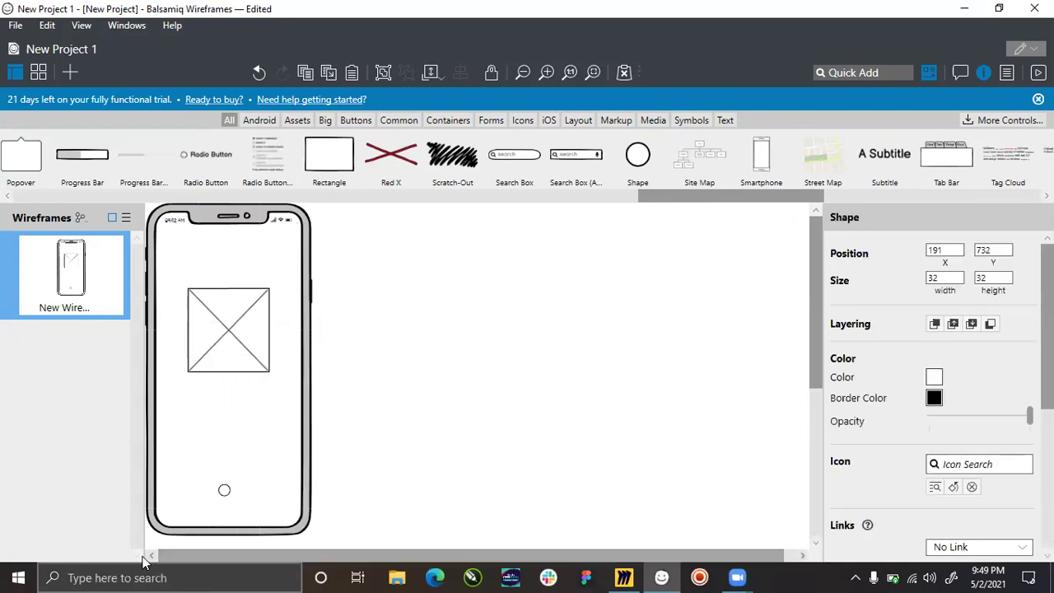
{"action": "left_click", "coordinate": [169, 518]}
{"action": "scroll", "coordinate": [171, 515], "scroll_direction": "up", "scroll_amount": 5}
{"action": "left_click", "coordinate": [251, 480]}
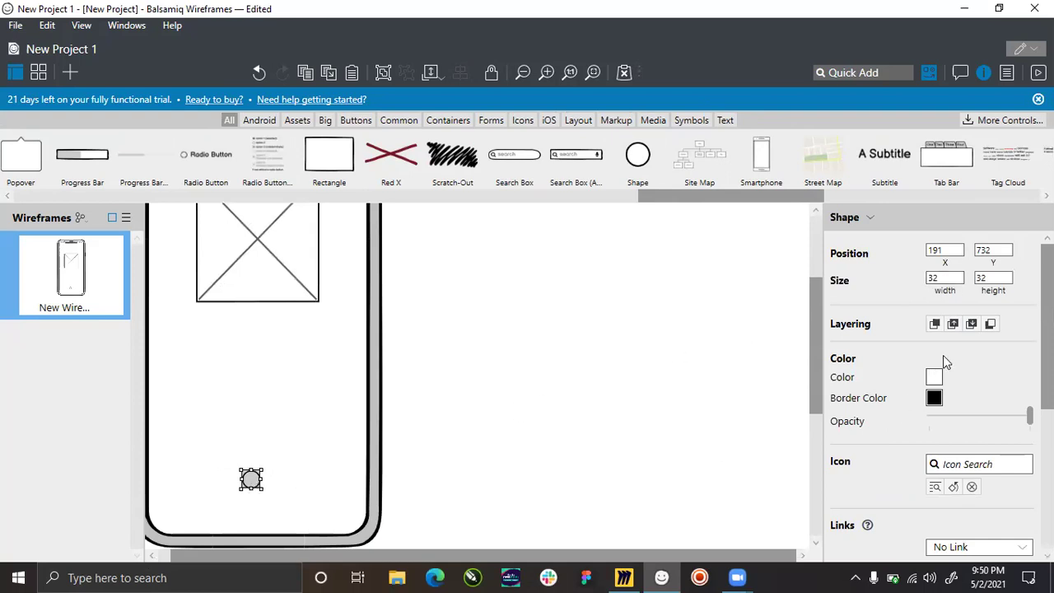
{"action": "left_click", "coordinate": [948, 278]}
{"action": "type", "text": "24"}
{"action": "key", "text": "Tab"}
{"action": "type", "text": "24"}
{"action": "key", "text": "Return"}
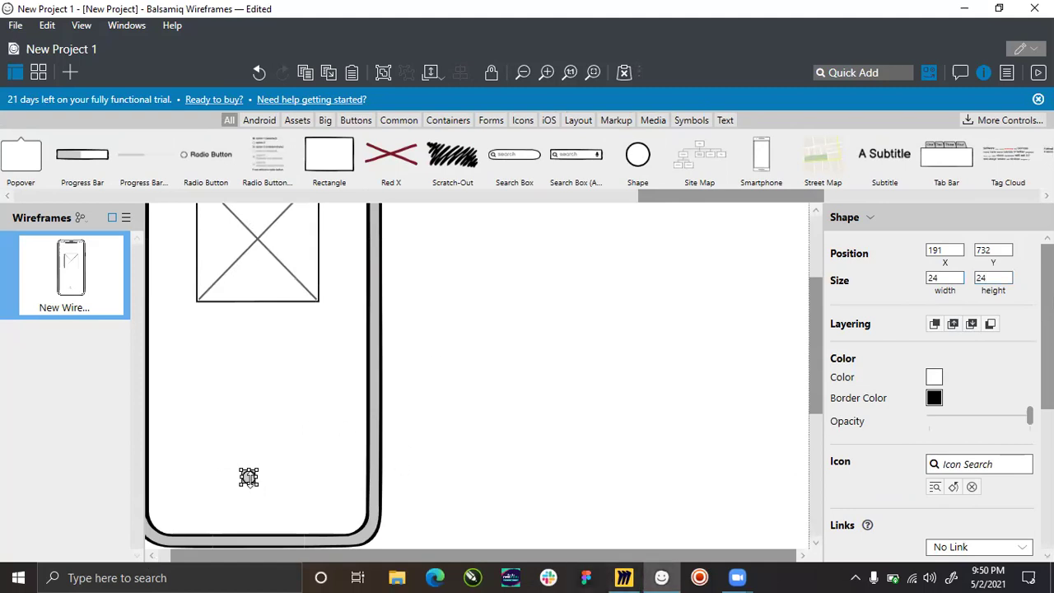
Move the 24×24 circle down near the bottom of the phone screen.
{"action": "left_click_drag", "start_coordinate": [248, 479], "coordinate": [257, 522]}
{"action": "scroll", "coordinate": [255, 528], "scroll_direction": "up", "scroll_amount": 5}
{"action": "scroll", "coordinate": [359, 393], "scroll_direction": "down", "scroll_amount": 2}
{"action": "scroll", "coordinate": [360, 394], "scroll_direction": "down", "scroll_amount": 2}
{"action": "scroll", "coordinate": [313, 388], "scroll_direction": "up", "scroll_amount": 2}
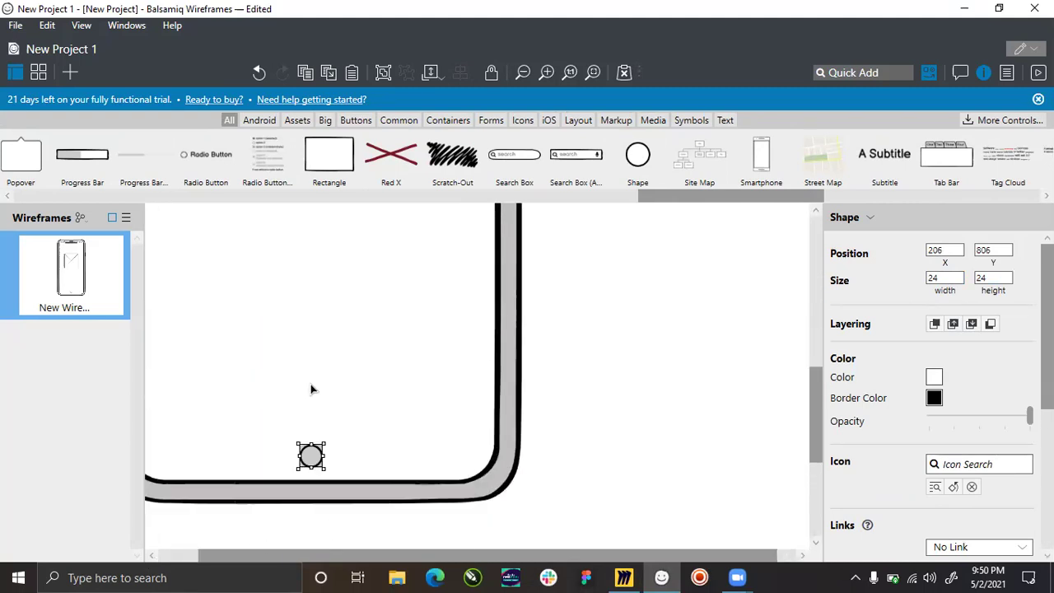
{"action": "scroll", "coordinate": [309, 403], "scroll_direction": "down", "scroll_amount": 1}
{"action": "left_click_drag", "start_coordinate": [311, 404], "coordinate": [276, 398]}
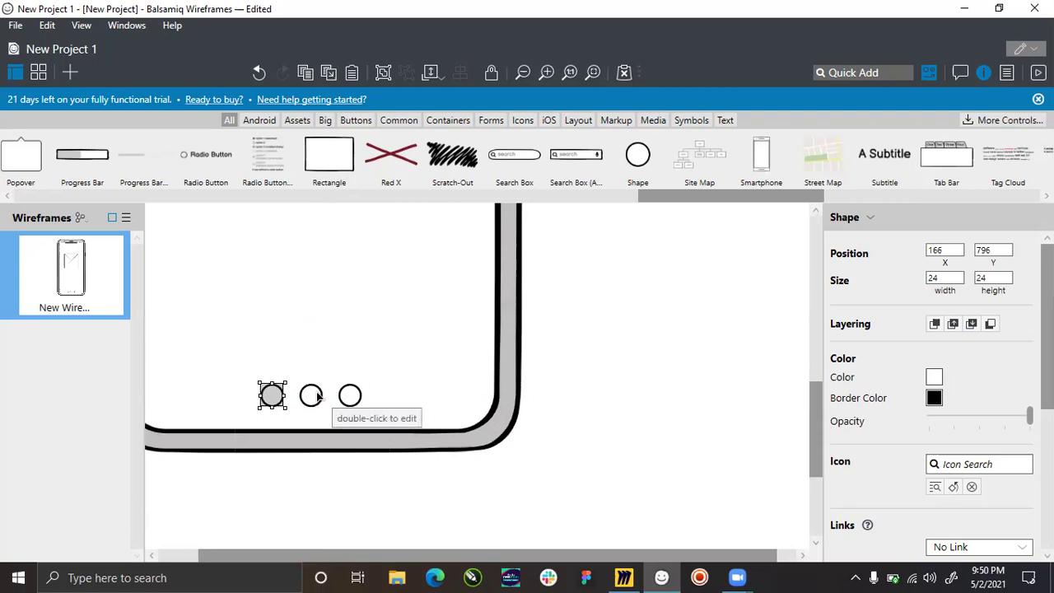
Space the three small circles evenly apart in a horizontal row.
{"action": "left_click", "coordinate": [311, 397], "text": "shift"}
{"action": "left_click", "coordinate": [352, 393], "text": "shift"}
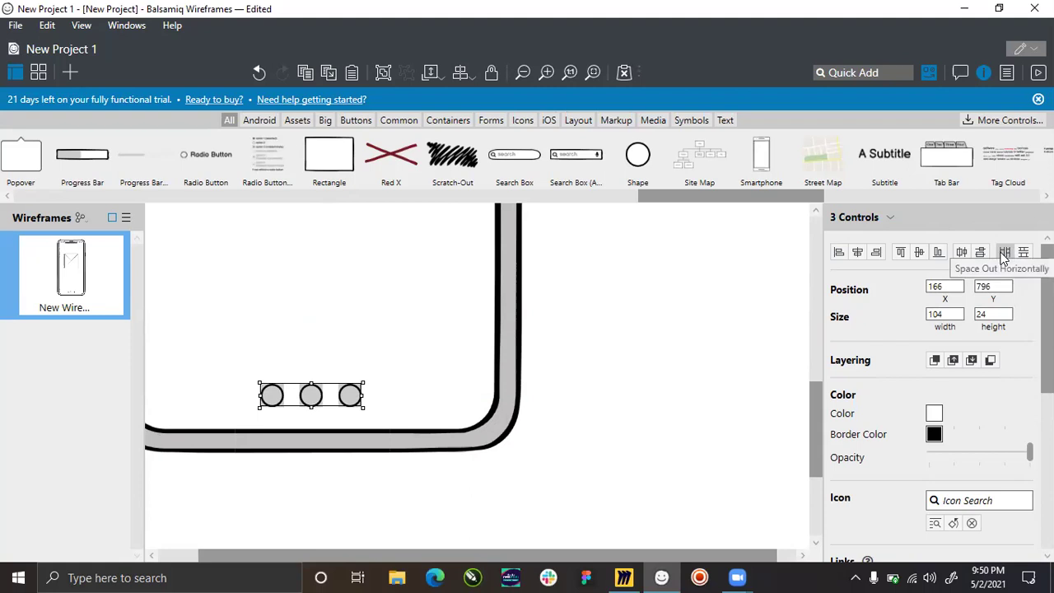
{"action": "left_click", "coordinate": [1005, 253]}
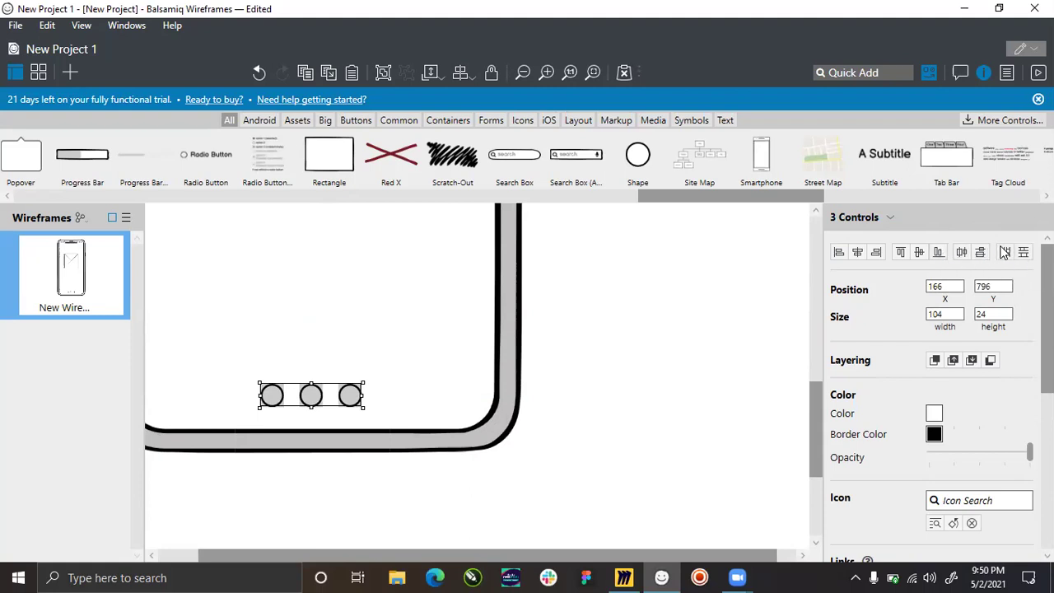
{"action": "left_click", "coordinate": [1005, 253]}
{"action": "left_click", "coordinate": [556, 397]}
{"action": "left_click", "coordinate": [340, 397]}
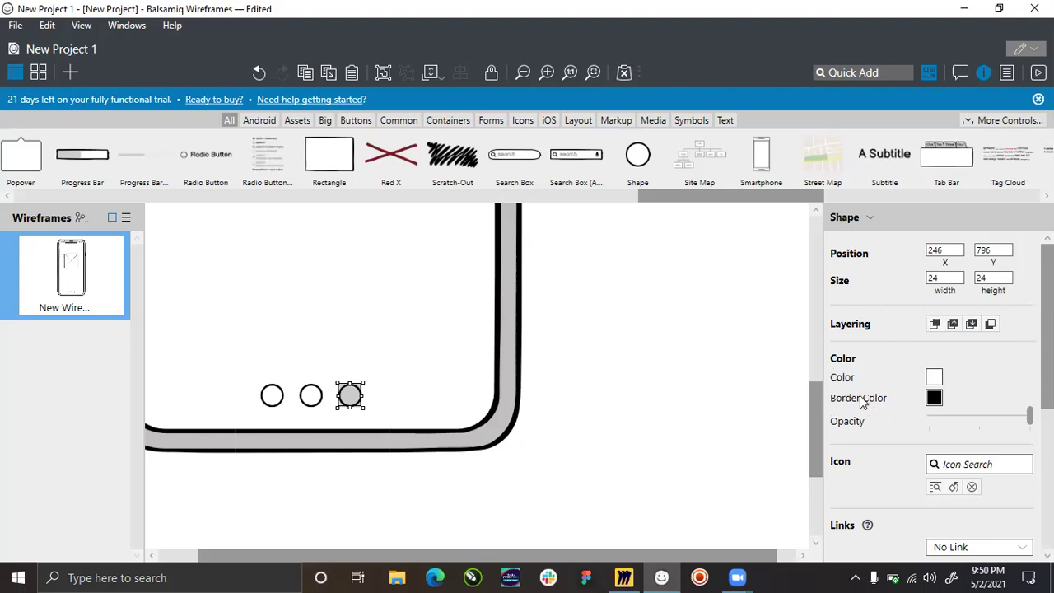
Give the third circle a dark grey fill in place of black.
{"action": "left_click", "coordinate": [933, 377]}
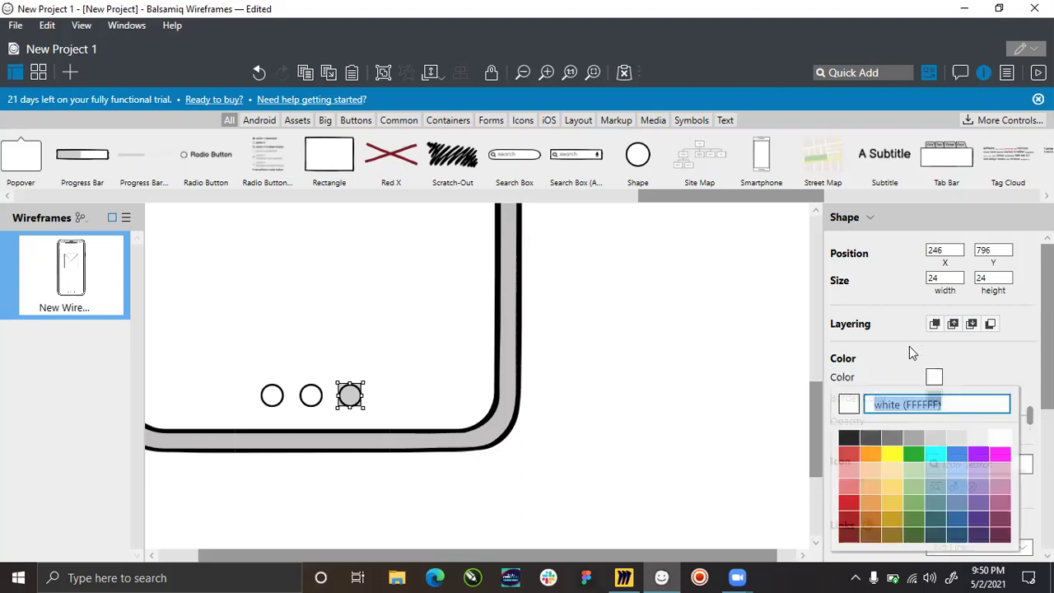
{"action": "left_click", "coordinate": [849, 439]}
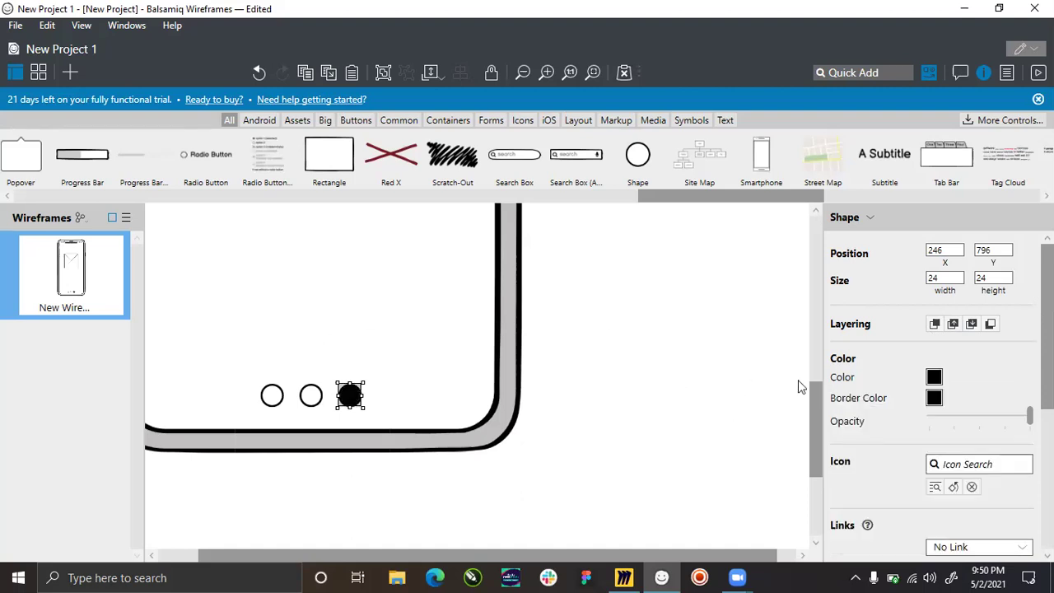
{"action": "left_click", "coordinate": [934, 378]}
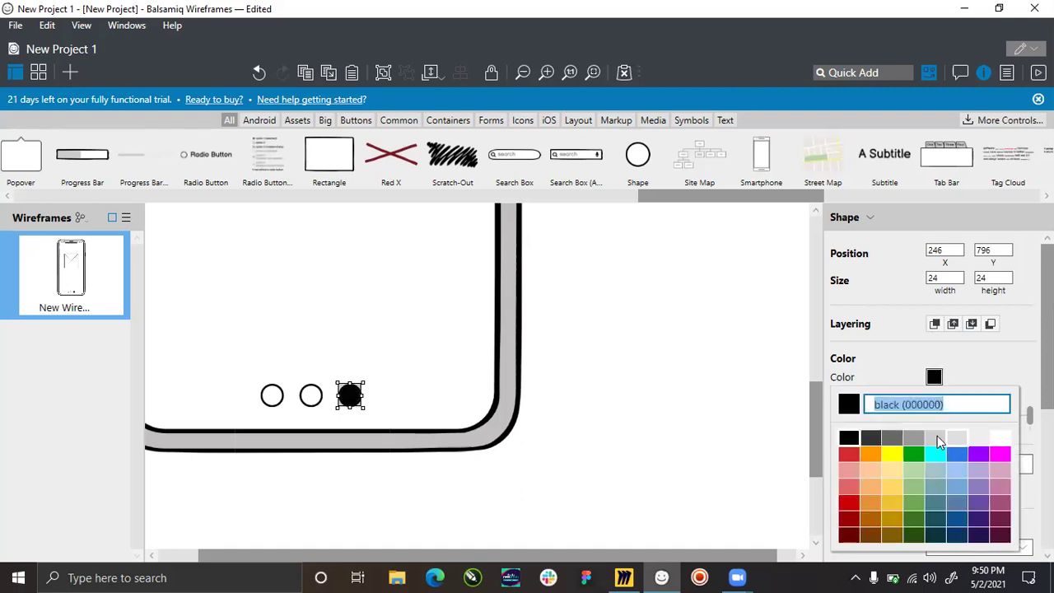
{"action": "left_click", "coordinate": [894, 438]}
{"action": "left_click", "coordinate": [641, 345]}
{"action": "scroll", "coordinate": [456, 404], "scroll_direction": "down", "scroll_amount": 3}
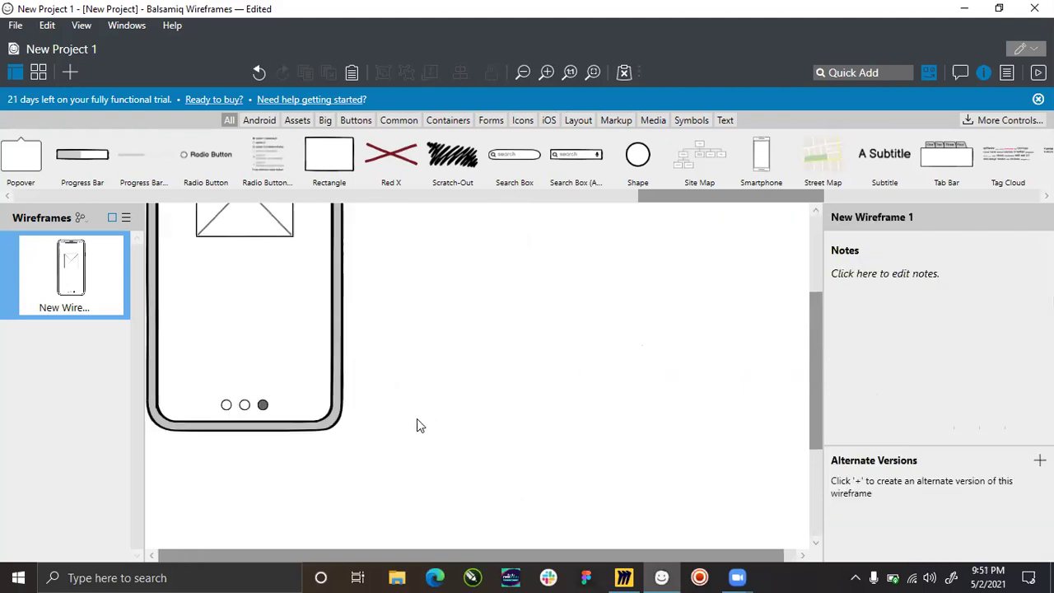
{"action": "scroll", "coordinate": [181, 342], "scroll_direction": "down", "scroll_amount": 2}
{"action": "scroll", "coordinate": [175, 360], "scroll_direction": "up", "scroll_amount": 3}
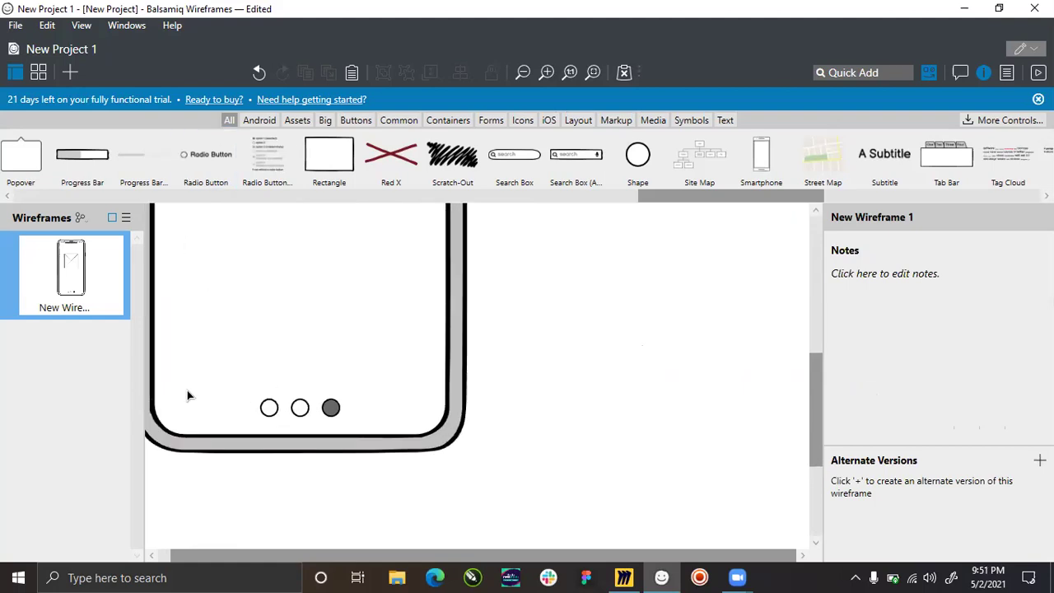
{"action": "scroll", "coordinate": [187, 397], "scroll_direction": "up", "scroll_amount": 1}
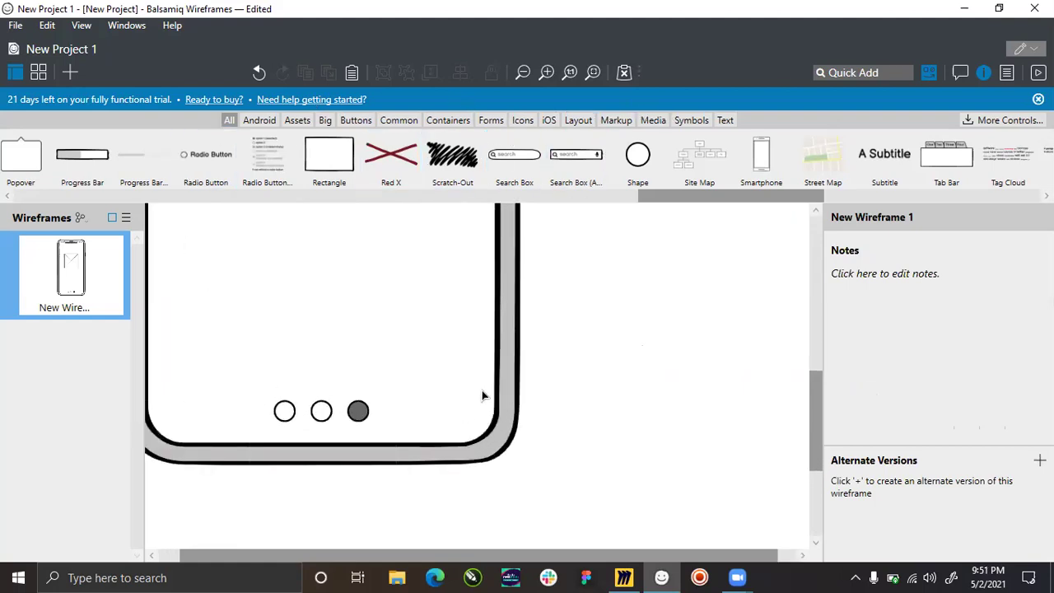
Add a Link reading 'Donate' at the bottom right of the phone screen.
{"action": "left_click", "coordinate": [728, 120]}
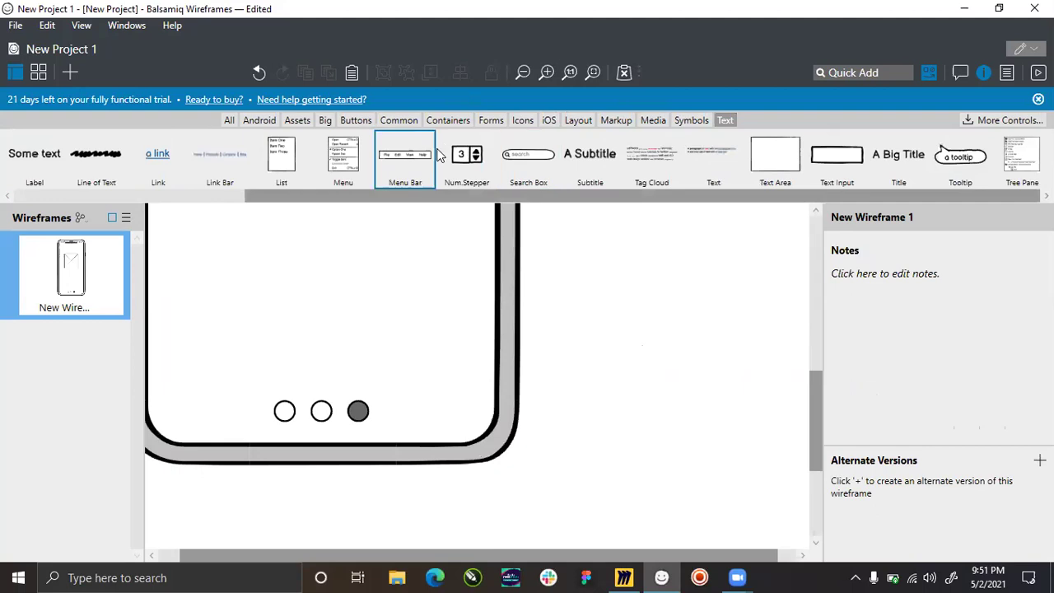
{"action": "scroll", "coordinate": [264, 199], "scroll_direction": "up", "scroll_amount": 3}
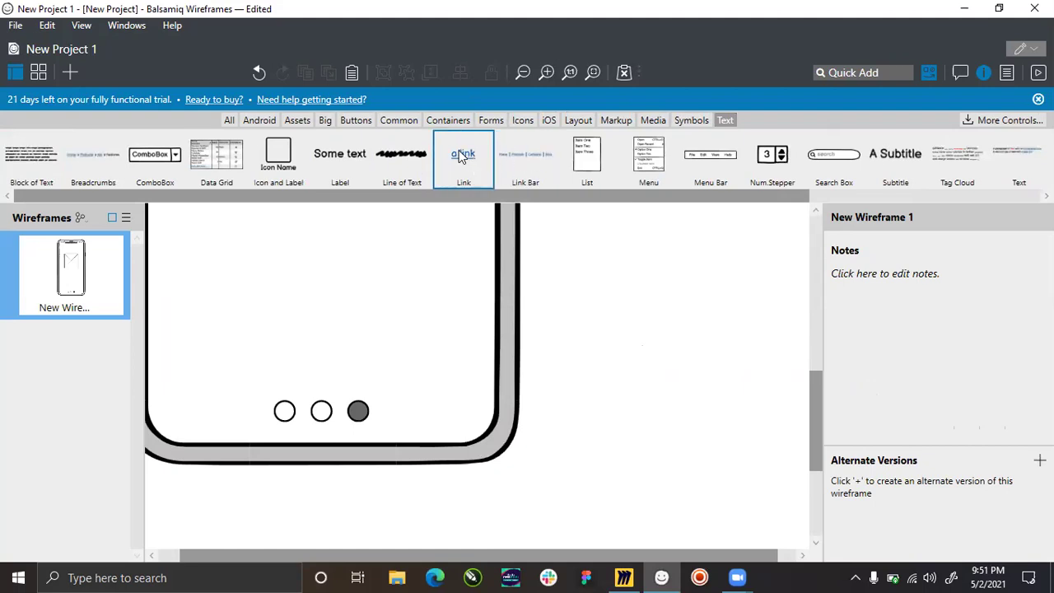
{"action": "left_click_drag", "start_coordinate": [463, 159], "coordinate": [455, 411]}
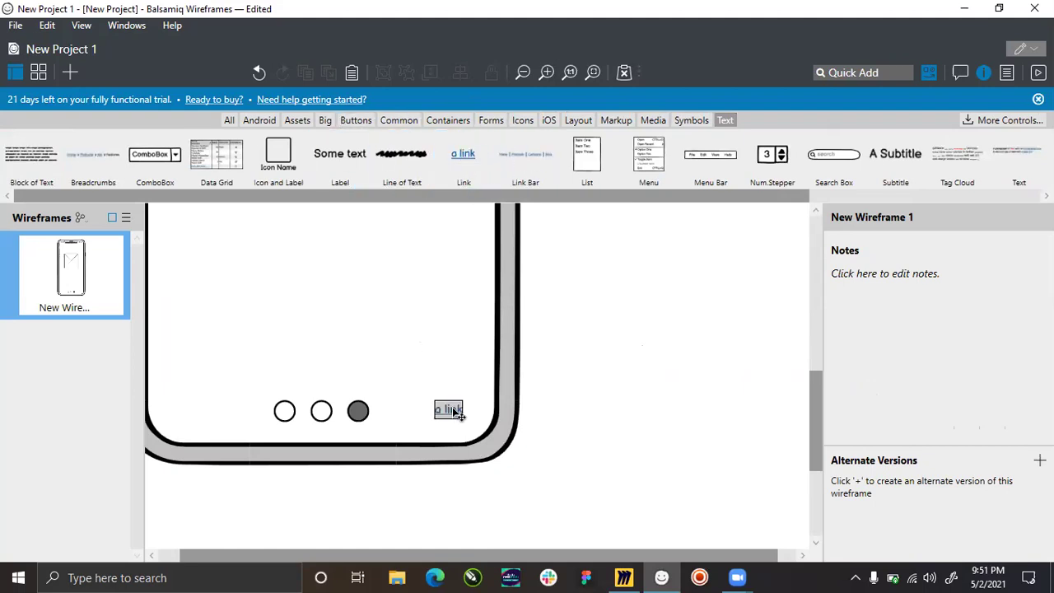
{"action": "double_click", "coordinate": [451, 411]}
{"action": "type", "text": "D"}
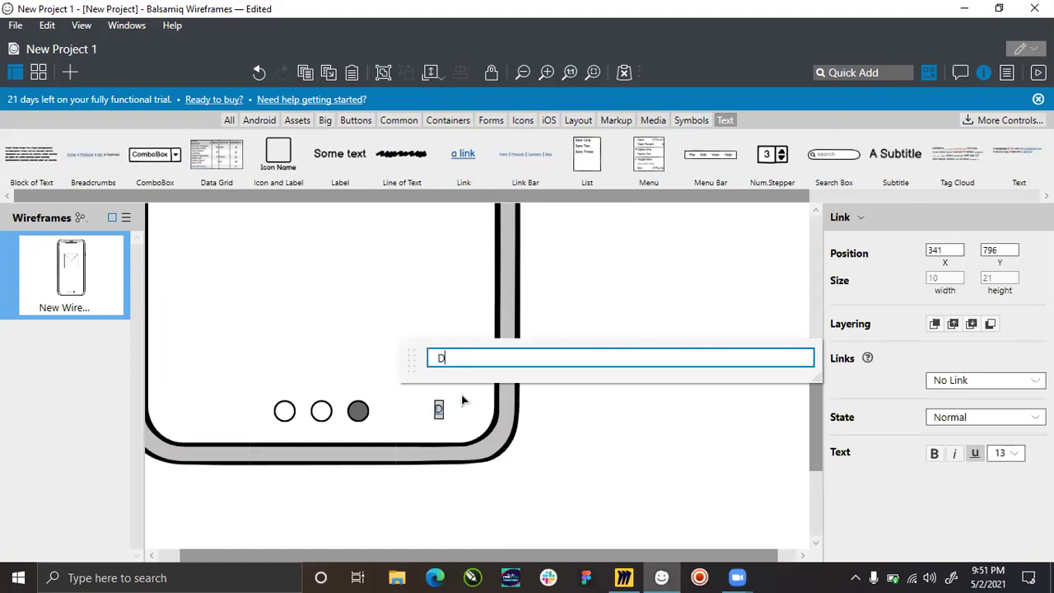
{"action": "type", "text": "onate"}
{"action": "key", "text": "Return"}
{"action": "left_click", "coordinate": [552, 416]}
{"action": "left_click", "coordinate": [466, 408]}
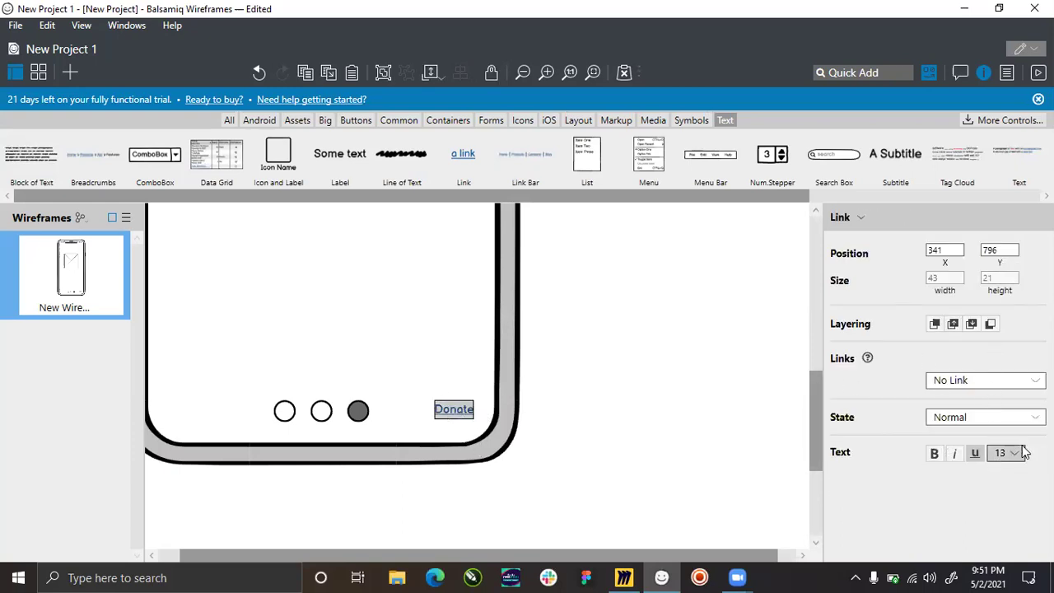
Set the Donate link's text size to 18 and shift it slightly left.
{"action": "left_click", "coordinate": [1019, 452]}
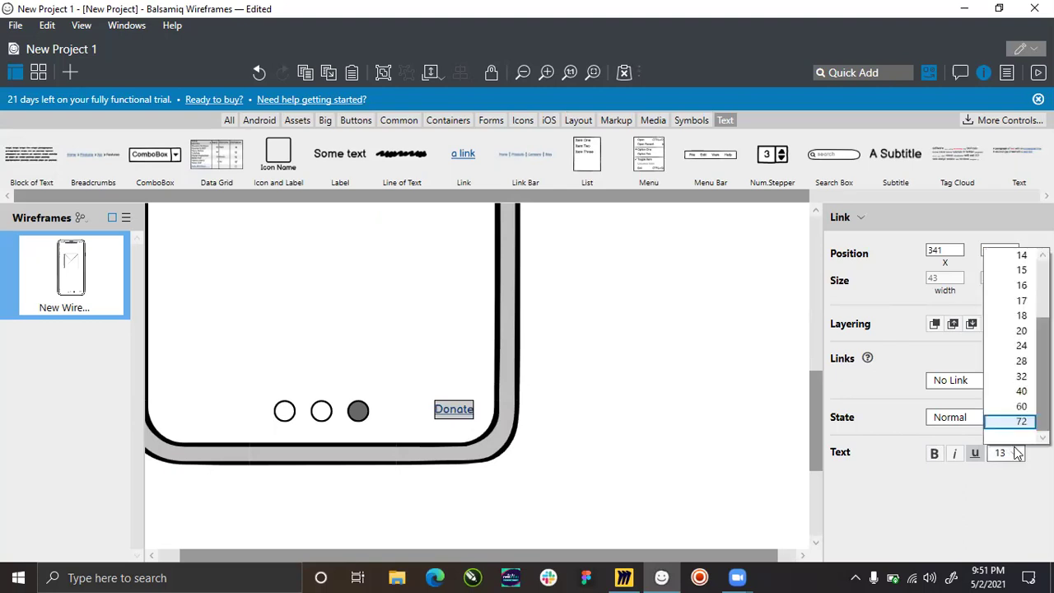
{"action": "left_click", "coordinate": [1020, 284]}
{"action": "left_click", "coordinate": [1018, 452]}
{"action": "left_click", "coordinate": [1016, 318]}
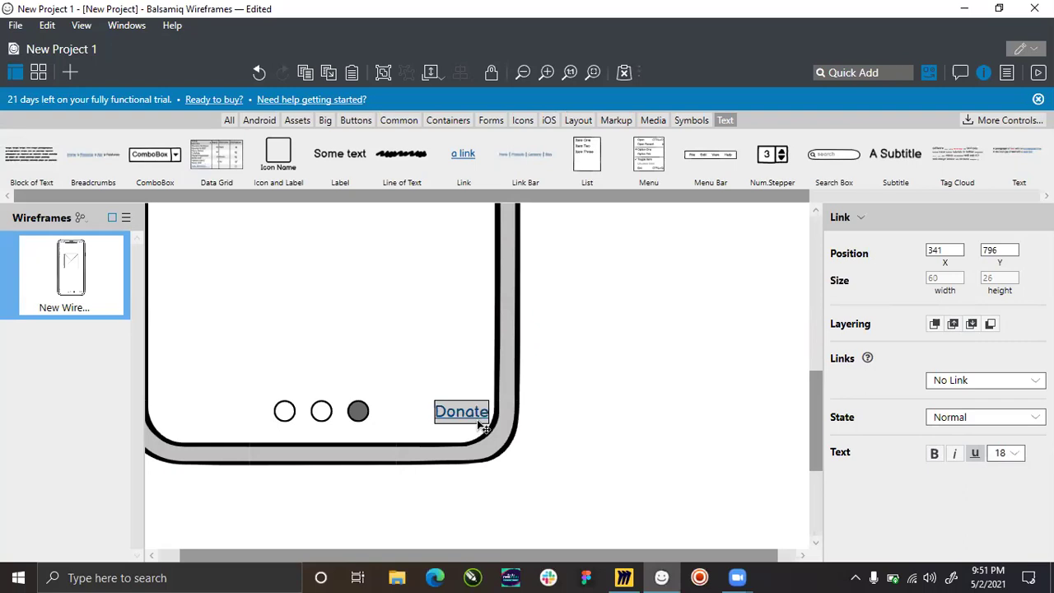
{"action": "left_click_drag", "start_coordinate": [468, 413], "coordinate": [457, 418]}
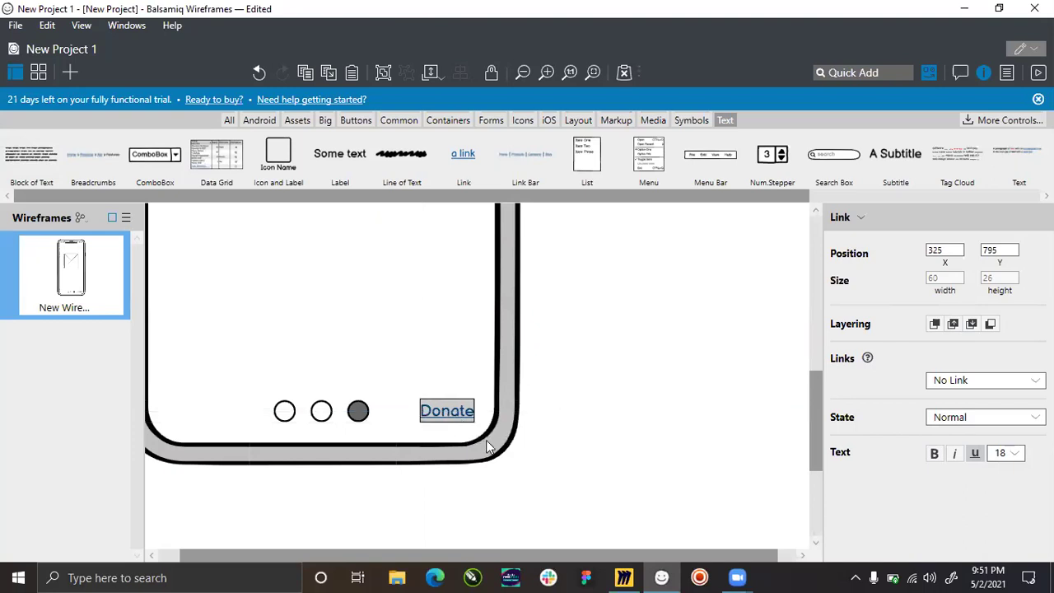
{"action": "left_click", "coordinate": [643, 396]}
{"action": "scroll", "coordinate": [644, 397], "scroll_direction": "down", "scroll_amount": 4}
{"action": "scroll", "coordinate": [412, 416], "scroll_direction": "down", "scroll_amount": 2}
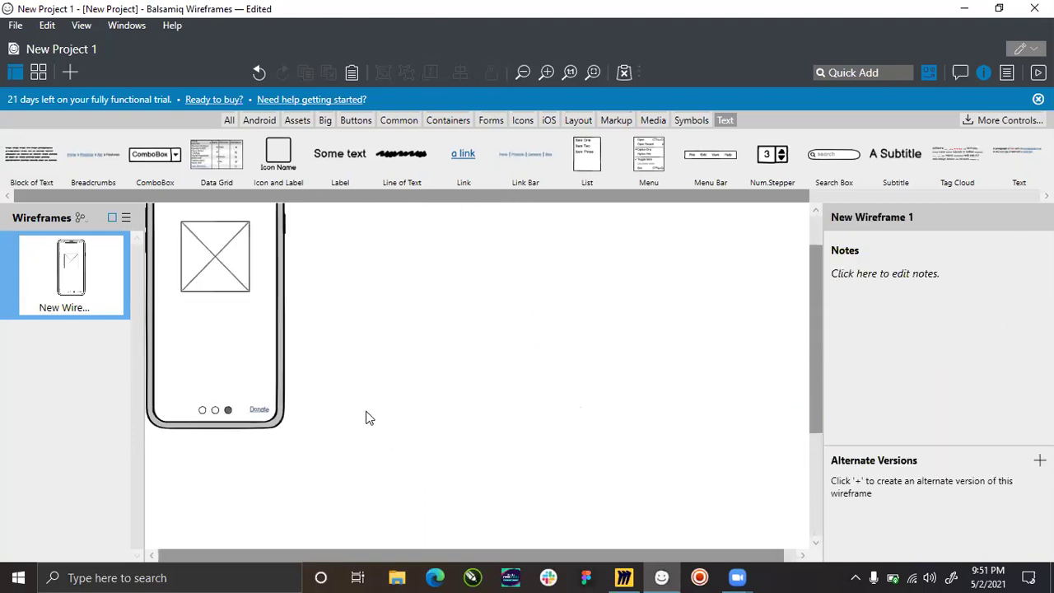
Rename the wireframe to 'Onboarding' and add a new blank wireframe.
{"action": "scroll", "coordinate": [219, 335], "scroll_direction": "down", "scroll_amount": 2}
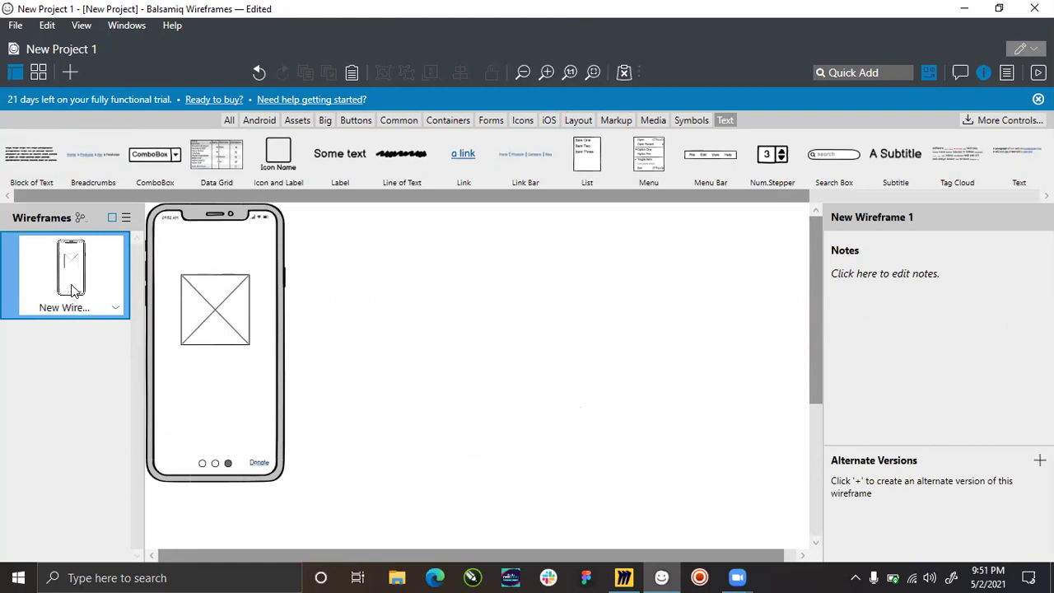
{"action": "right_click", "coordinate": [114, 311]}
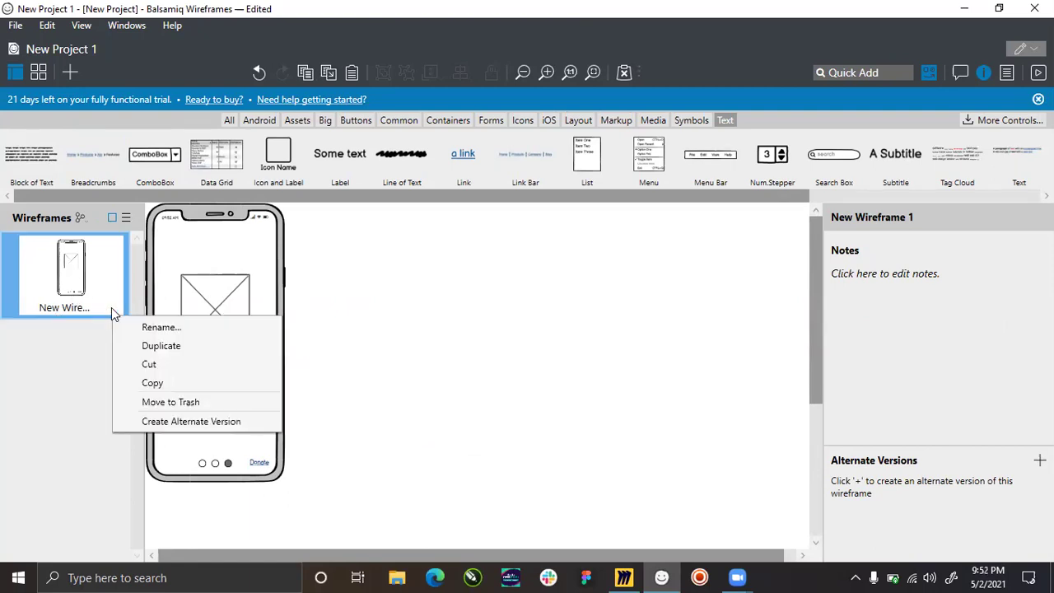
{"action": "left_click", "coordinate": [150, 328]}
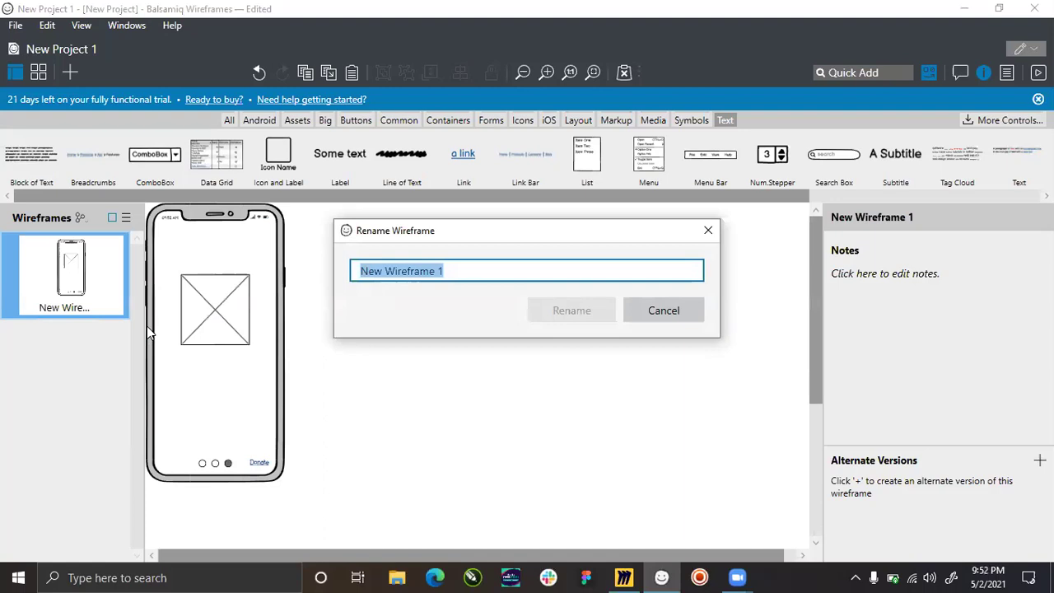
{"action": "type", "text": "Onboarding"}
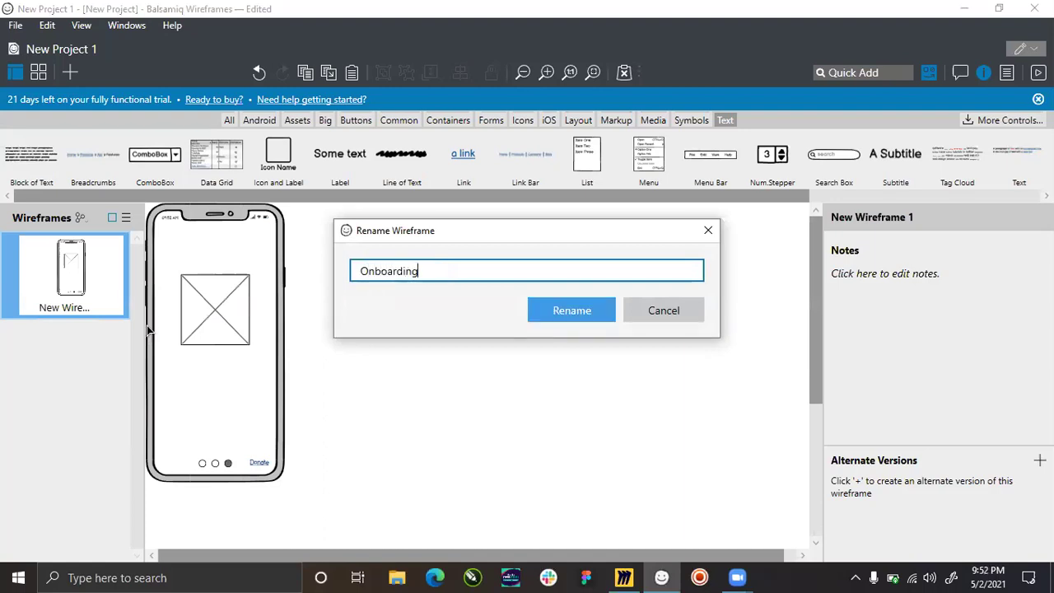
{"action": "key", "text": "Return"}
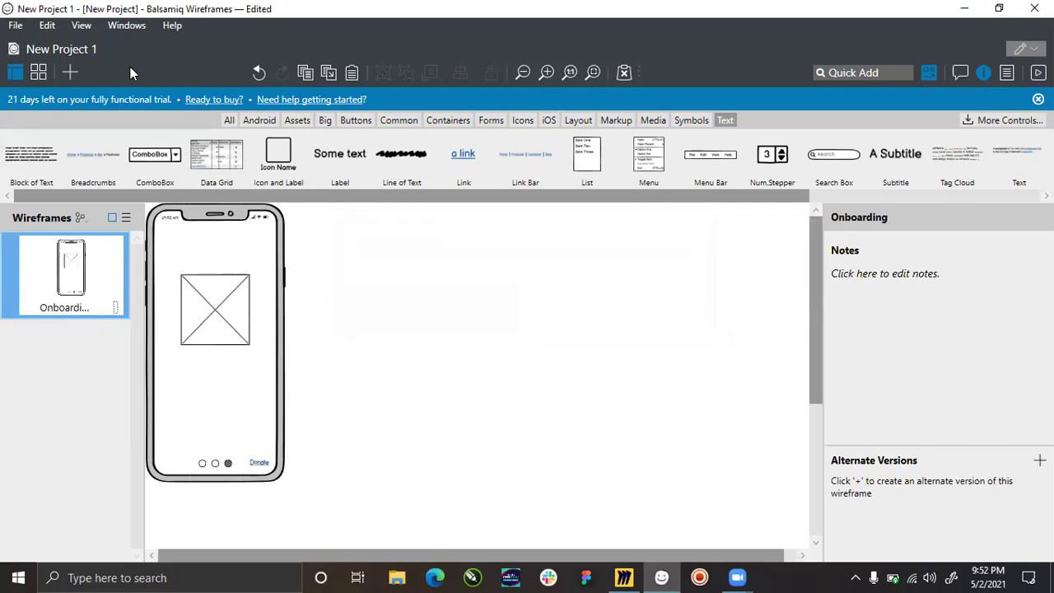
{"action": "left_click", "coordinate": [71, 71]}
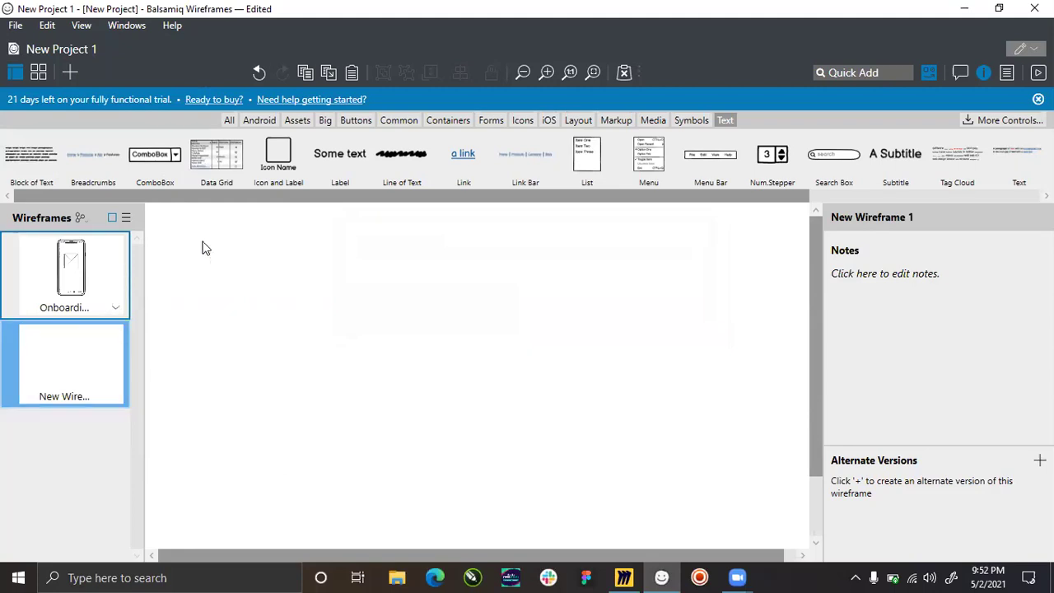
Place an iPhone mockup on the new wireframe and zoom out to see it whole.
{"action": "left_click", "coordinate": [229, 120]}
{"action": "left_click_drag", "start_coordinate": [106, 196], "coordinate": [527, 212]}
{"action": "left_click_drag", "start_coordinate": [316, 158], "coordinate": [245, 454]}
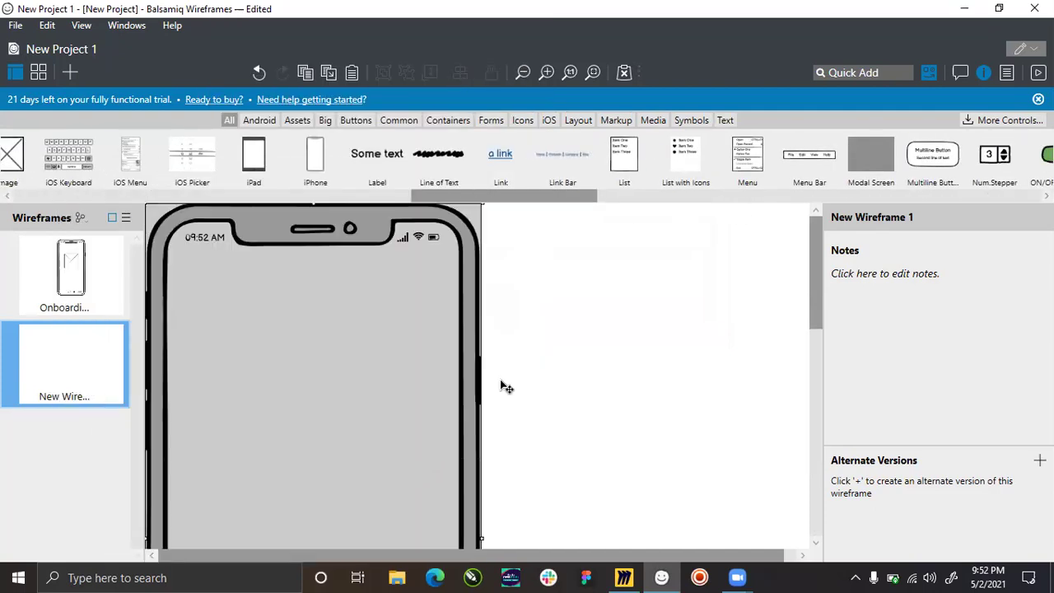
{"action": "key", "text": "ctrl+minus"}
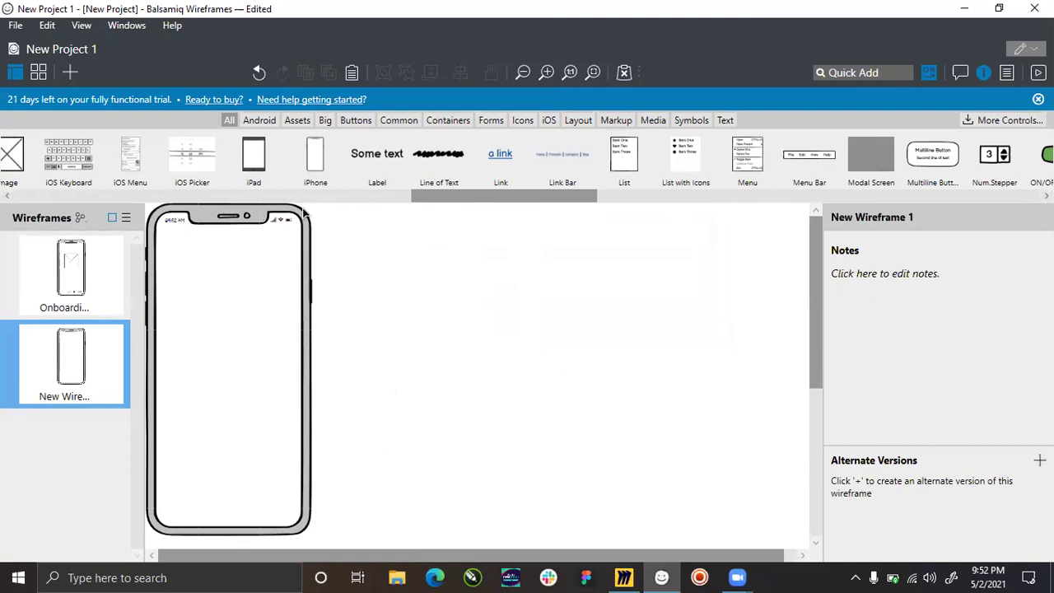
{"action": "left_click_drag", "start_coordinate": [494, 198], "coordinate": [420, 198]}
Place an icon on the phone screen, then delete it.
{"action": "left_click_drag", "start_coordinate": [310, 161], "coordinate": [238, 330]}
{"action": "left_click", "coordinate": [240, 324]}
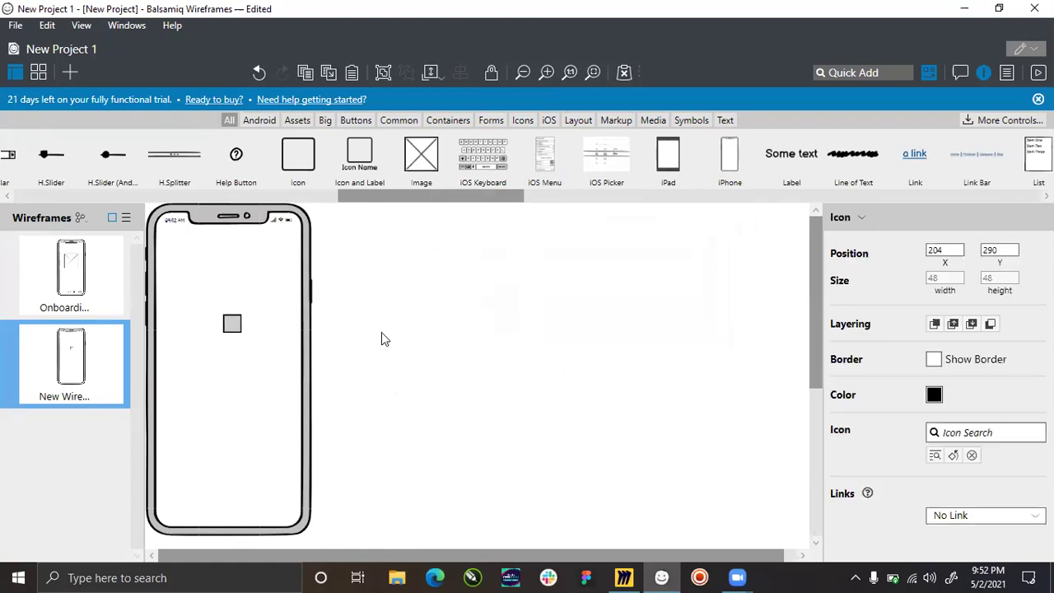
{"action": "scroll", "coordinate": [233, 327], "scroll_direction": "up", "scroll_amount": 1}
{"action": "left_click", "coordinate": [238, 326]}
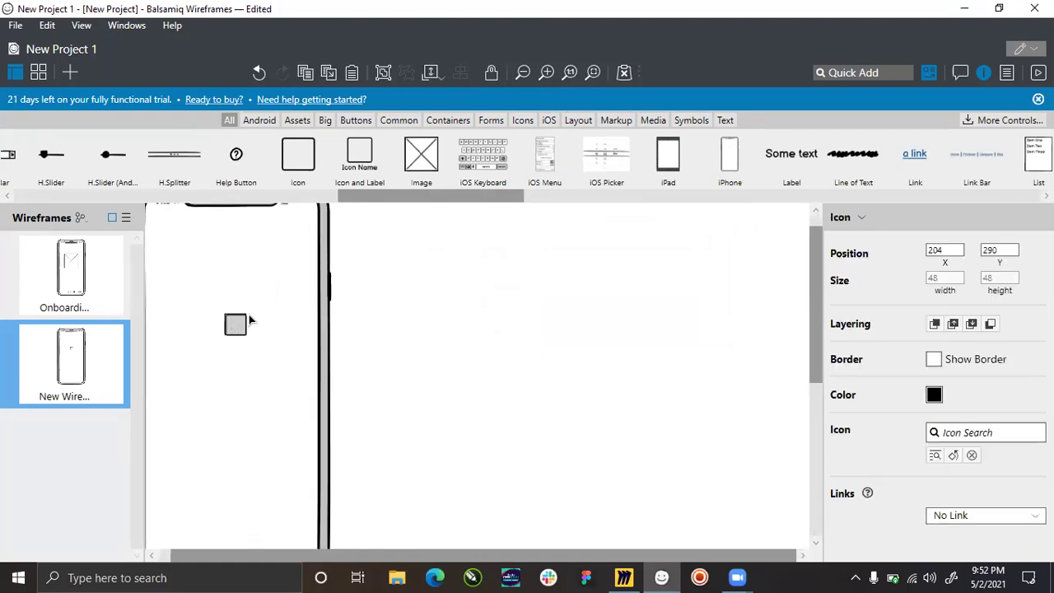
{"action": "key", "text": "Delete"}
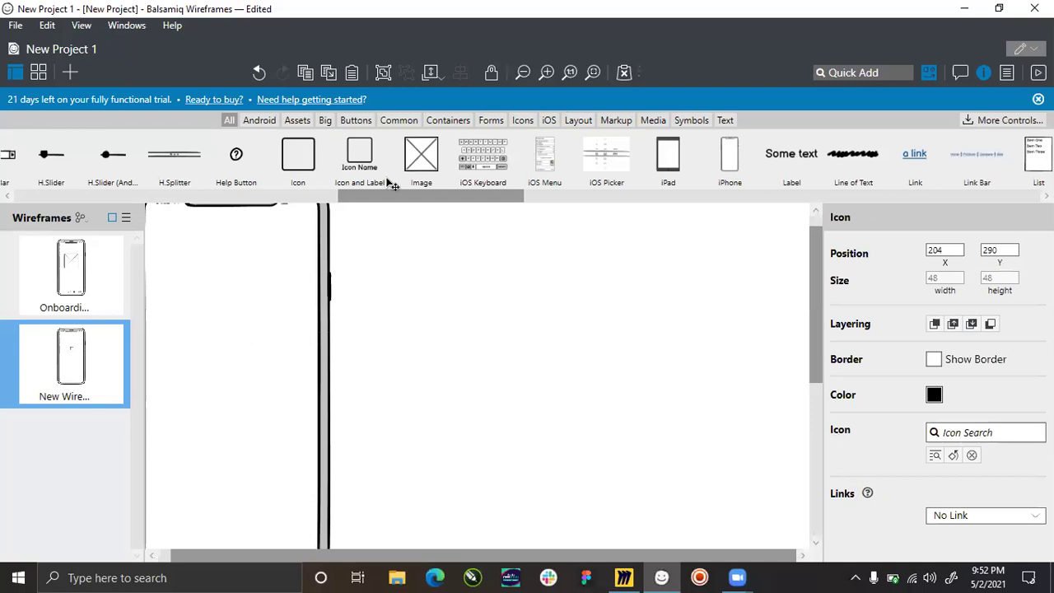
{"action": "scroll", "coordinate": [404, 252], "scroll_direction": "down", "scroll_amount": 1}
Add an image placeholder enlarged to about 145 by 149 near the phone's top.
{"action": "left_click_drag", "start_coordinate": [418, 158], "coordinate": [205, 308]}
{"action": "left_click", "coordinate": [306, 271]}
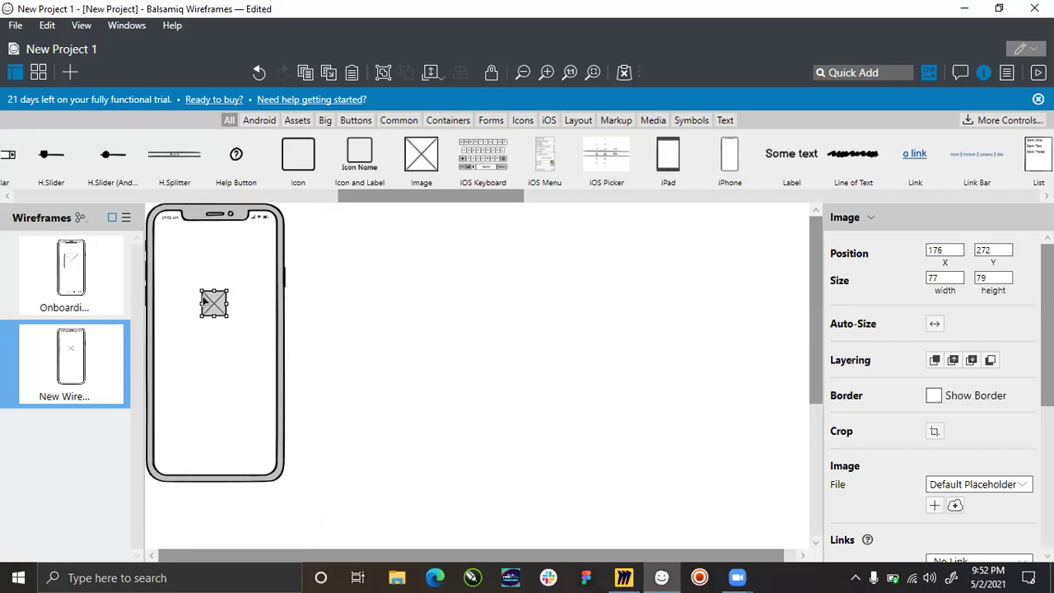
{"action": "left_click", "coordinate": [229, 295]}
{"action": "mouse_move", "coordinate": [226, 288]}
{"action": "left_mouse_down"}
{"action": "mouse_move", "coordinate": [245, 270]}
{"action": "mouse_move", "coordinate": [206, 297]}
{"action": "mouse_move", "coordinate": [217, 296]}
{"action": "left_mouse_up"}
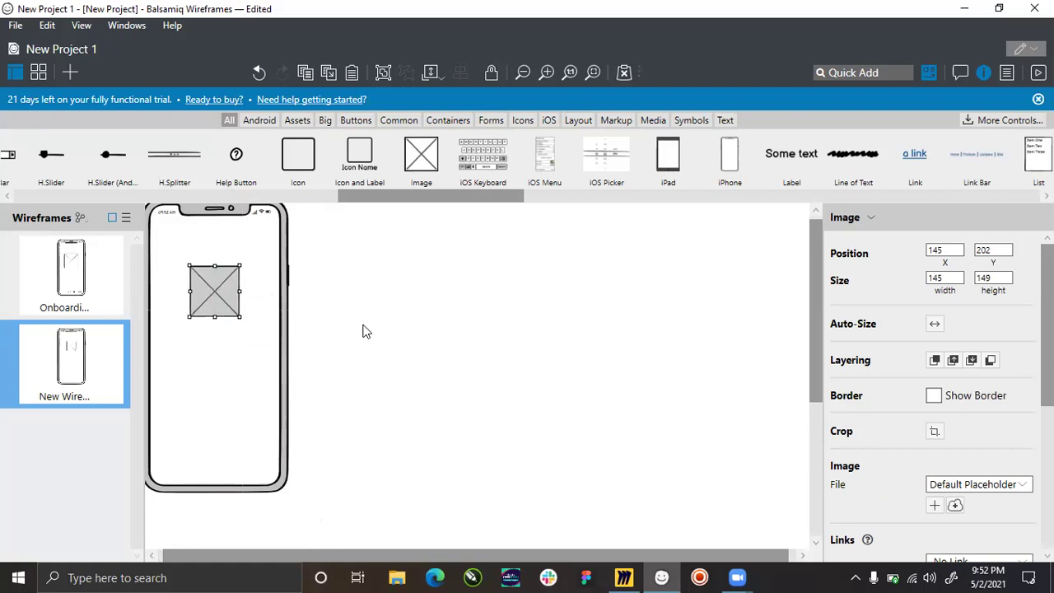
{"action": "left_click", "coordinate": [366, 332]}
{"action": "scroll", "coordinate": [206, 343], "scroll_direction": "down", "scroll_amount": 1}
{"action": "scroll", "coordinate": [156, 329], "scroll_direction": "up", "scroll_amount": 4}
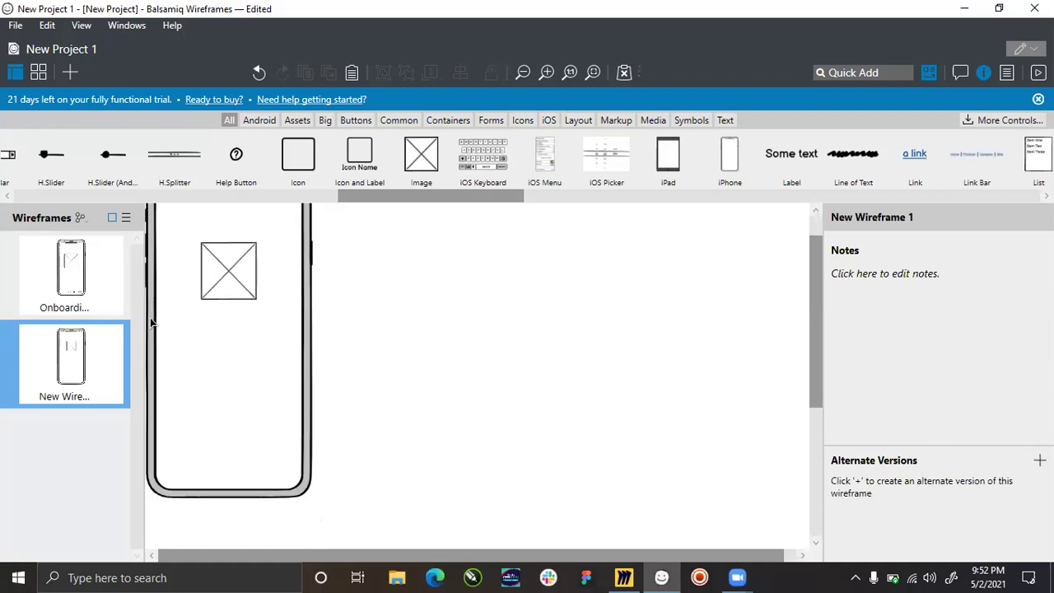
{"action": "left_click", "coordinate": [233, 258]}
{"action": "left_click", "coordinate": [429, 317]}
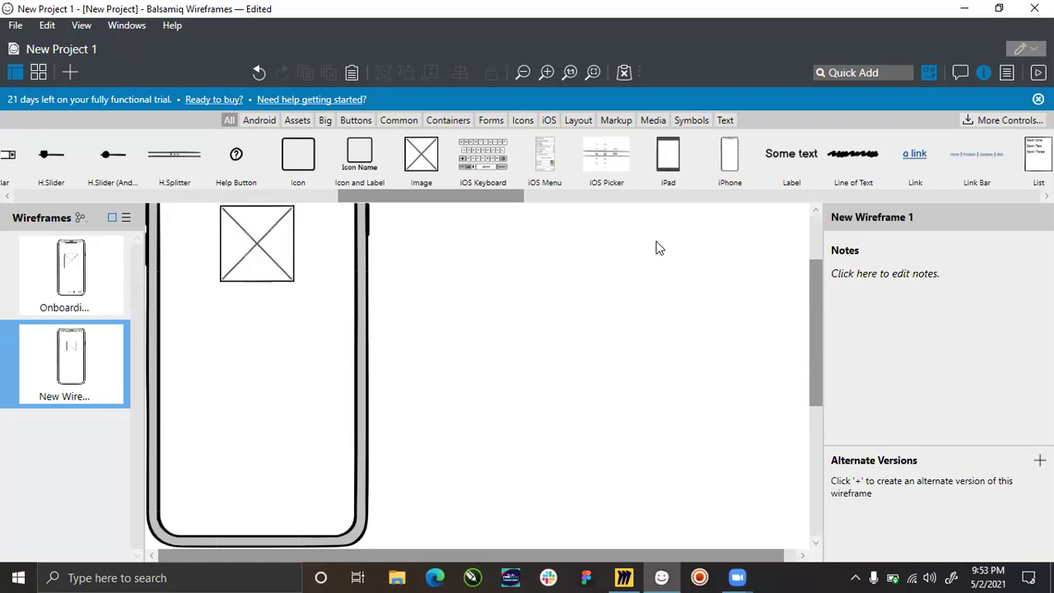
{"action": "left_click", "coordinate": [732, 120]}
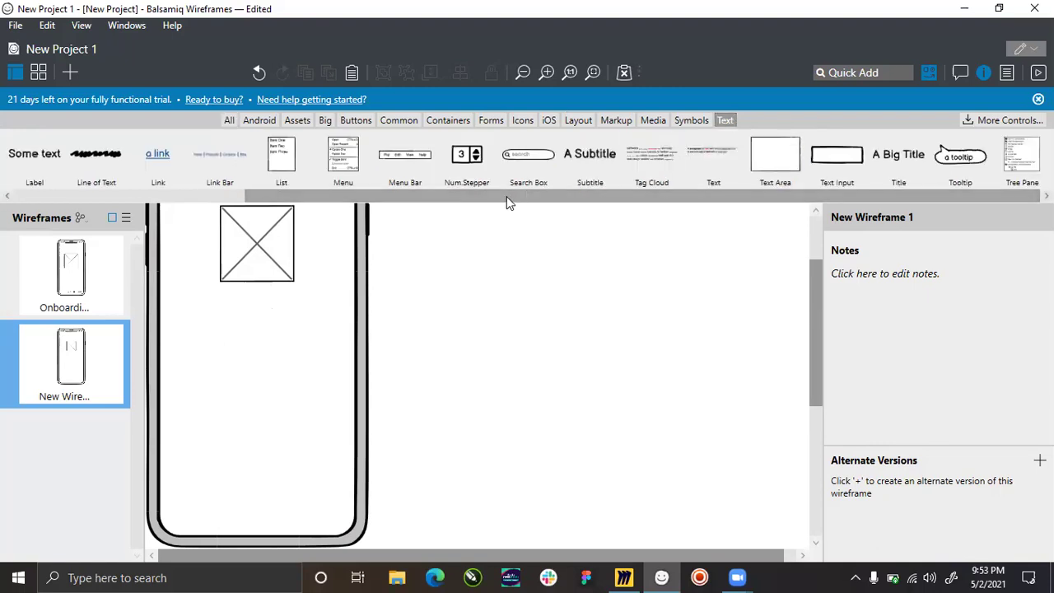
{"action": "left_click_drag", "start_coordinate": [507, 198], "coordinate": [19, 264]}
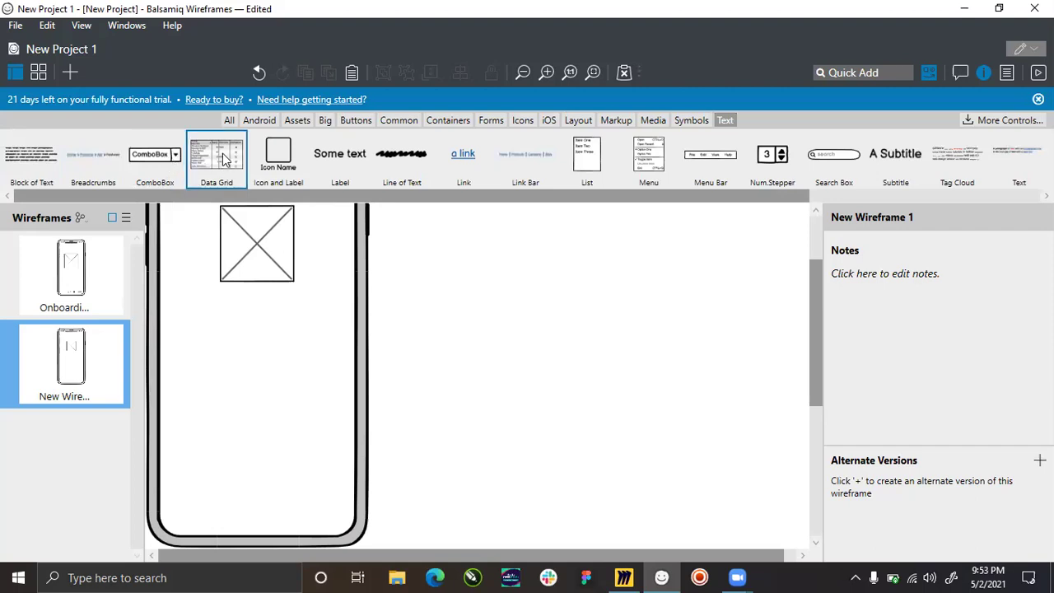
{"action": "left_click_drag", "start_coordinate": [95, 165], "coordinate": [549, 358]}
{"action": "double_click", "coordinate": [598, 354]}
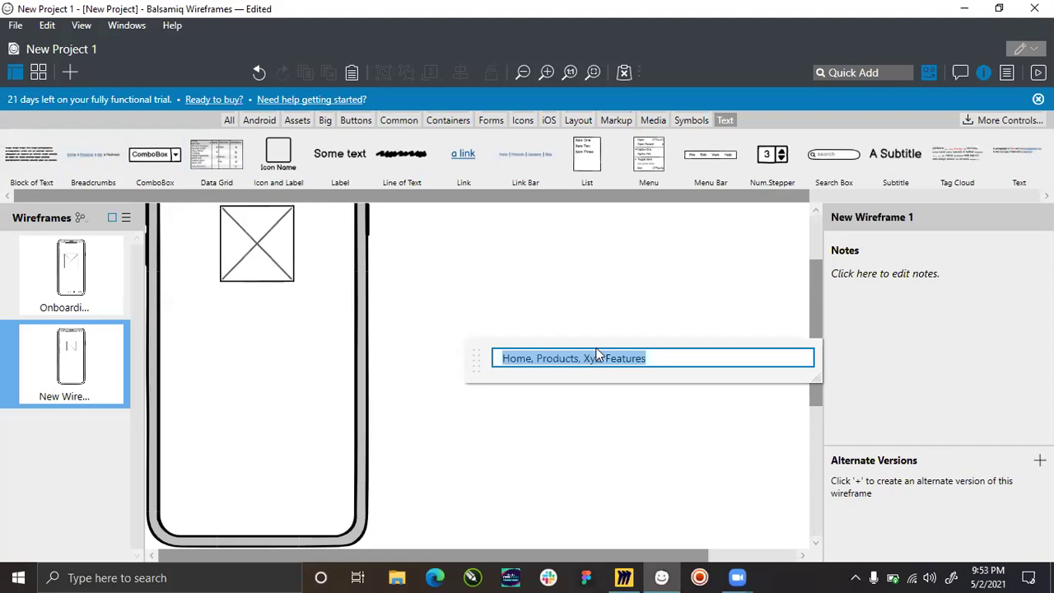
{"action": "key", "text": "Return"}
{"action": "left_click", "coordinate": [568, 367]}
{"action": "scroll", "coordinate": [568, 362], "scroll_direction": "up", "scroll_amount": 3}
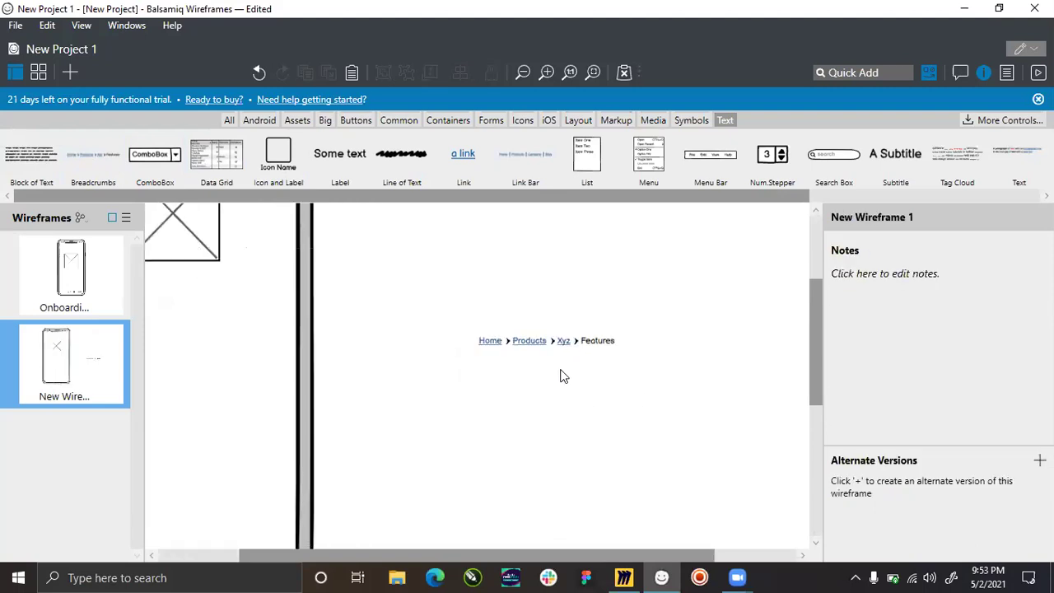
{"action": "scroll", "coordinate": [549, 344], "scroll_direction": "up", "scroll_amount": 4}
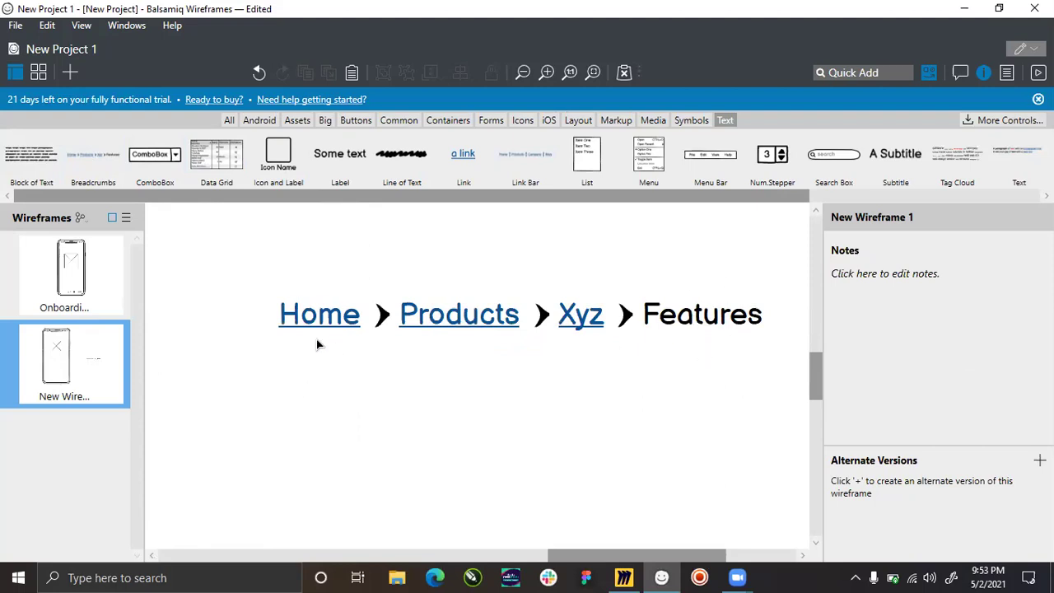
{"action": "left_click", "coordinate": [700, 338]}
{"action": "scroll", "coordinate": [683, 333], "scroll_direction": "up", "scroll_amount": 5}
{"action": "left_click", "coordinate": [657, 328]}
{"action": "scroll", "coordinate": [643, 338], "scroll_direction": "down", "scroll_amount": 8}
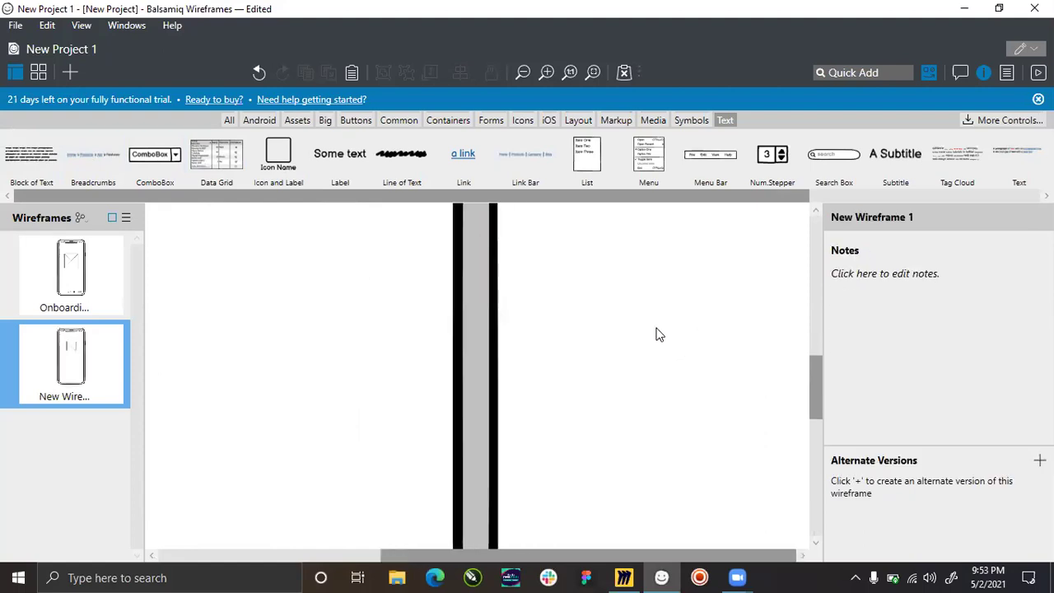
{"action": "scroll", "coordinate": [171, 229], "scroll_direction": "down", "scroll_amount": 1}
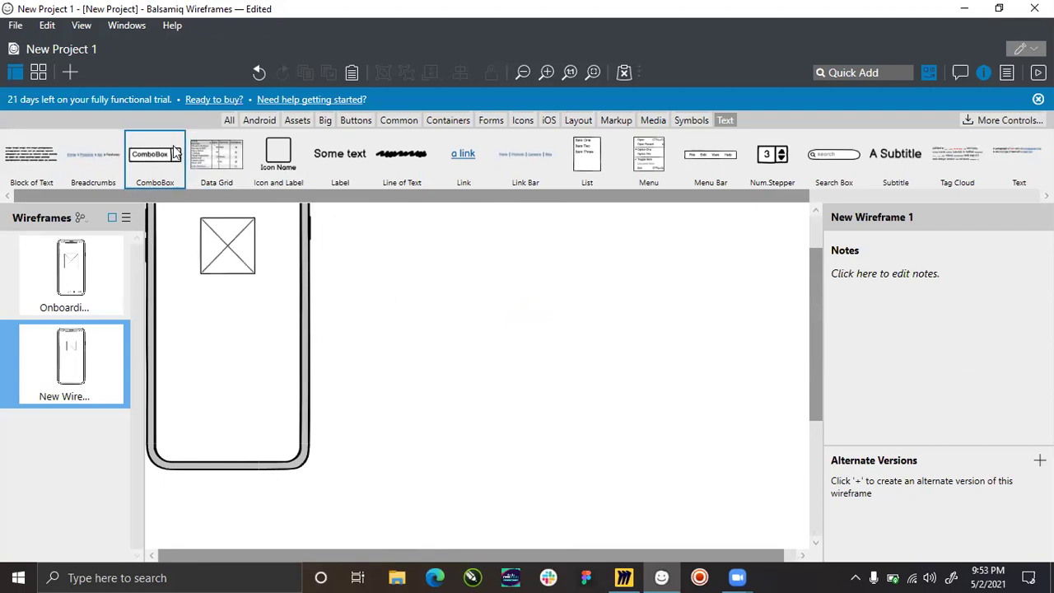
Add a Text Input labelled 'Username' below the image.
{"action": "left_click_drag", "start_coordinate": [227, 202], "coordinate": [426, 204]}
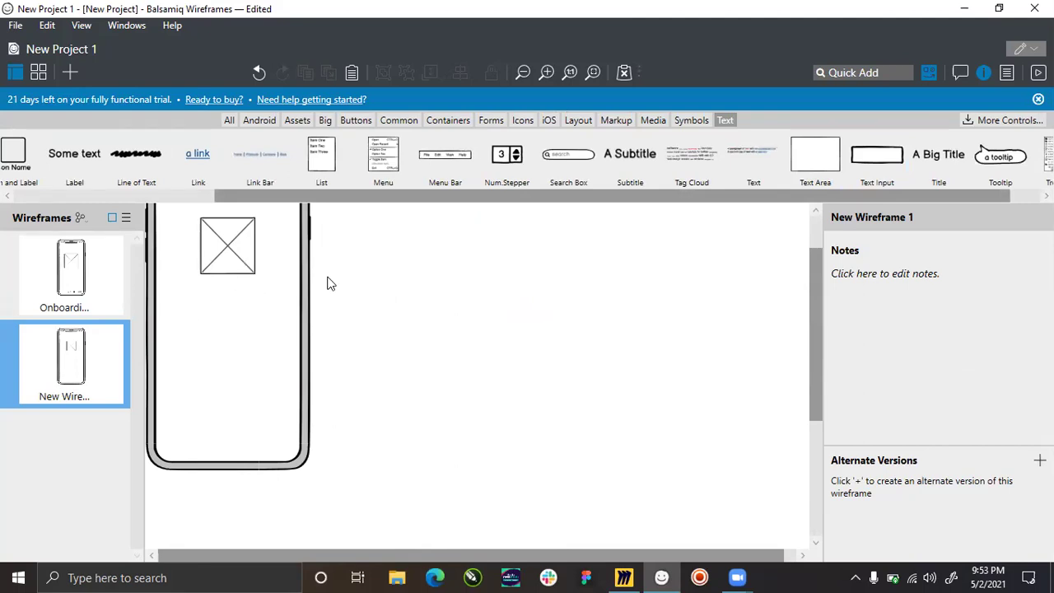
{"action": "left_click_drag", "start_coordinate": [877, 154], "coordinate": [213, 320]}
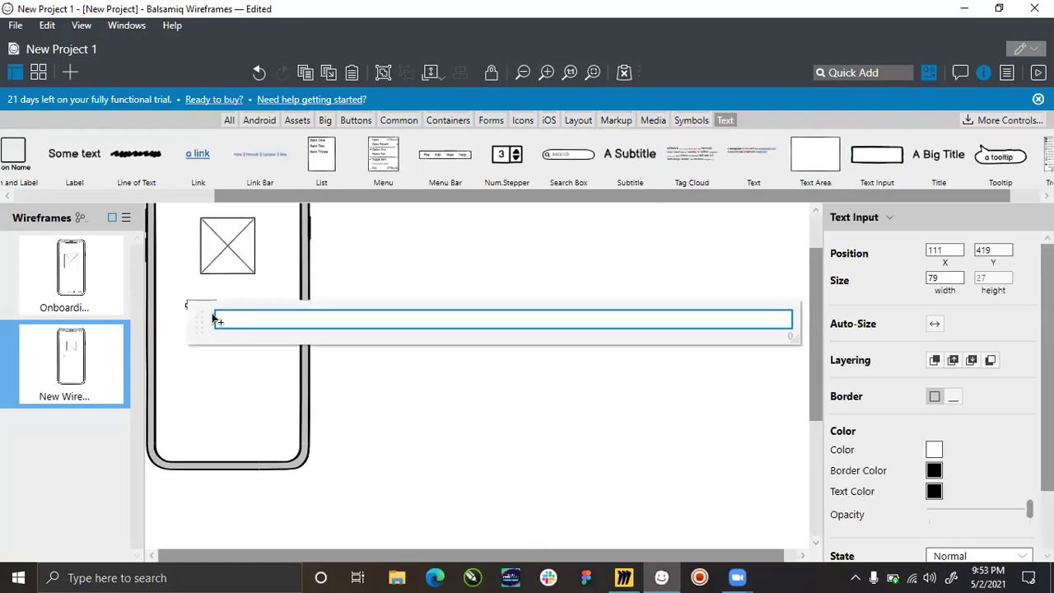
{"action": "type", "text": "Username"}
{"action": "key", "text": "Return"}
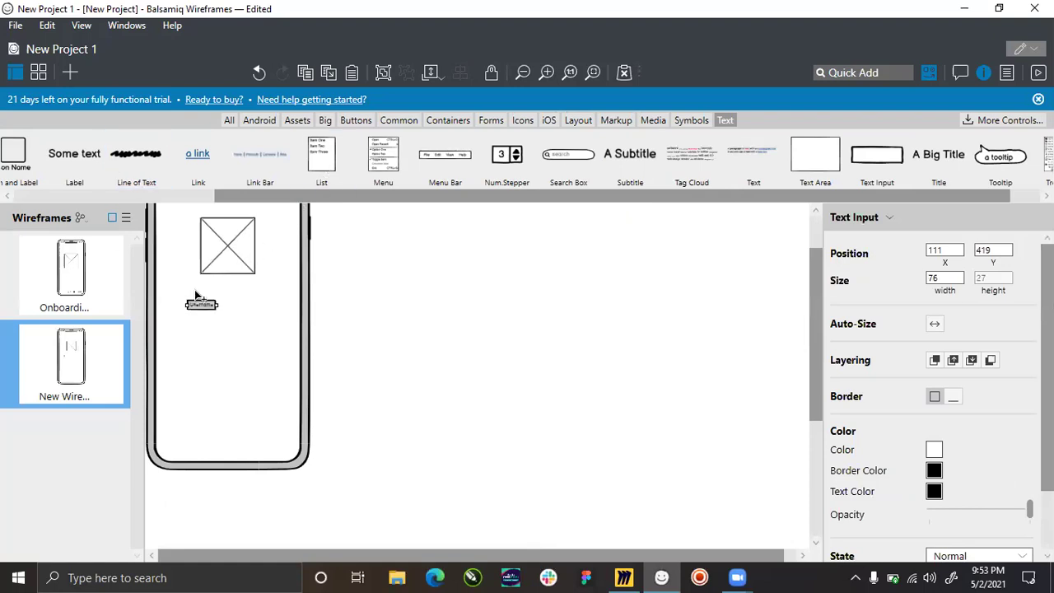
Widen the Username field to 305 and centre it horizontally on the phone.
{"action": "scroll", "coordinate": [190, 300], "scroll_direction": "up", "scroll_amount": 4}
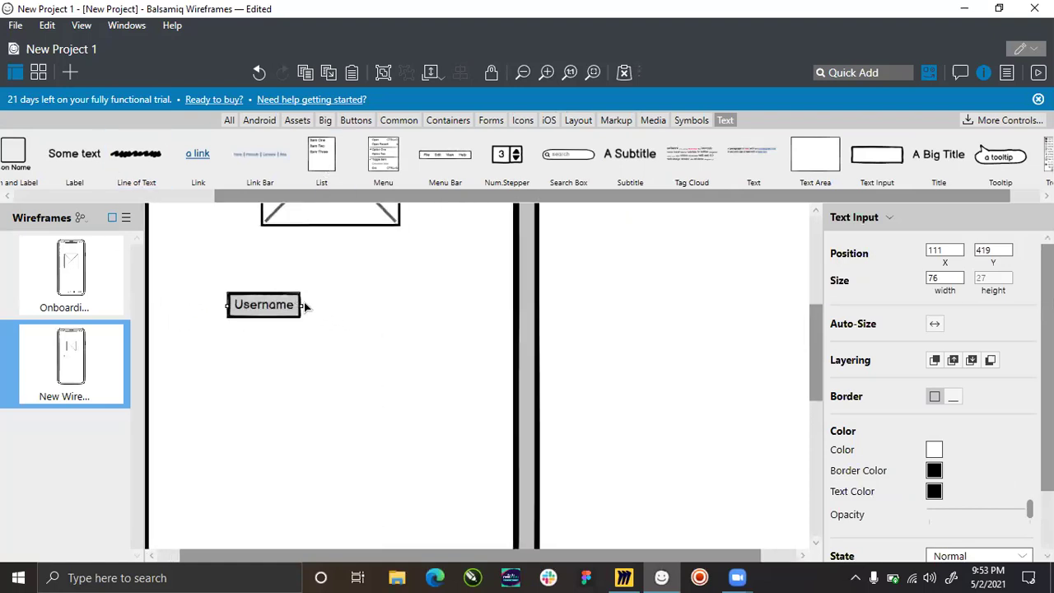
{"action": "left_click_drag", "start_coordinate": [305, 305], "coordinate": [492, 322]}
{"action": "key", "text": "ctrl+z"}
{"action": "left_click_drag", "start_coordinate": [301, 305], "coordinate": [473, 305]}
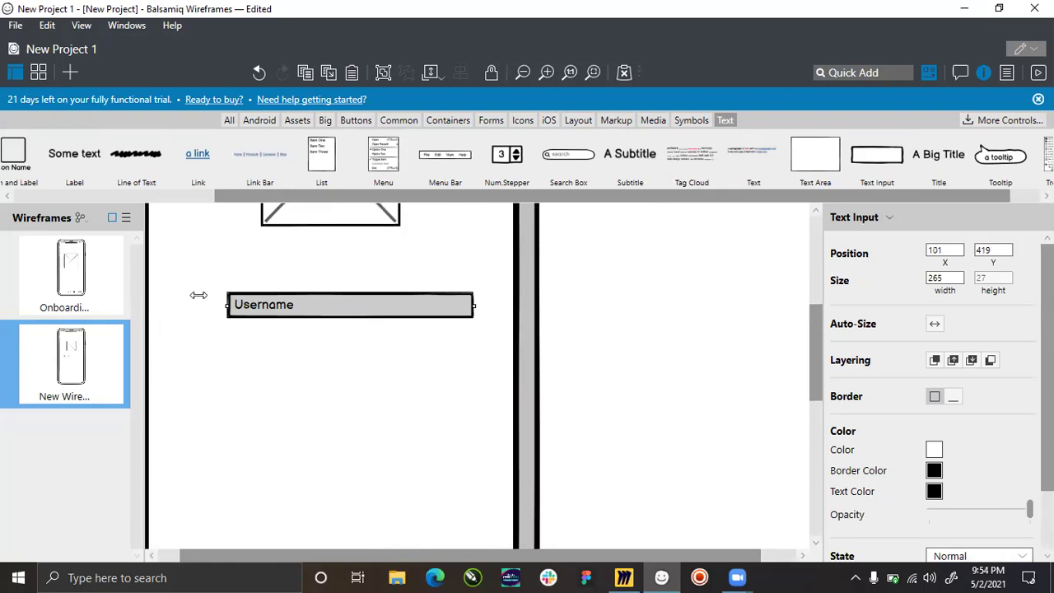
{"action": "left_click_drag", "start_coordinate": [228, 305], "coordinate": [173, 295]}
{"action": "left_click", "coordinate": [541, 387]}
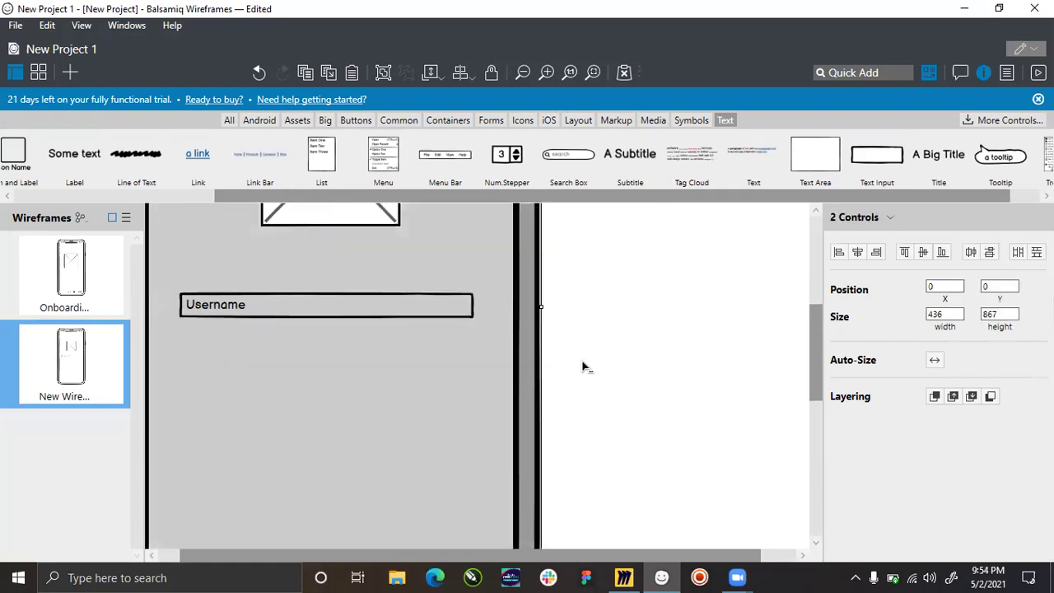
{"action": "left_click", "coordinate": [857, 252]}
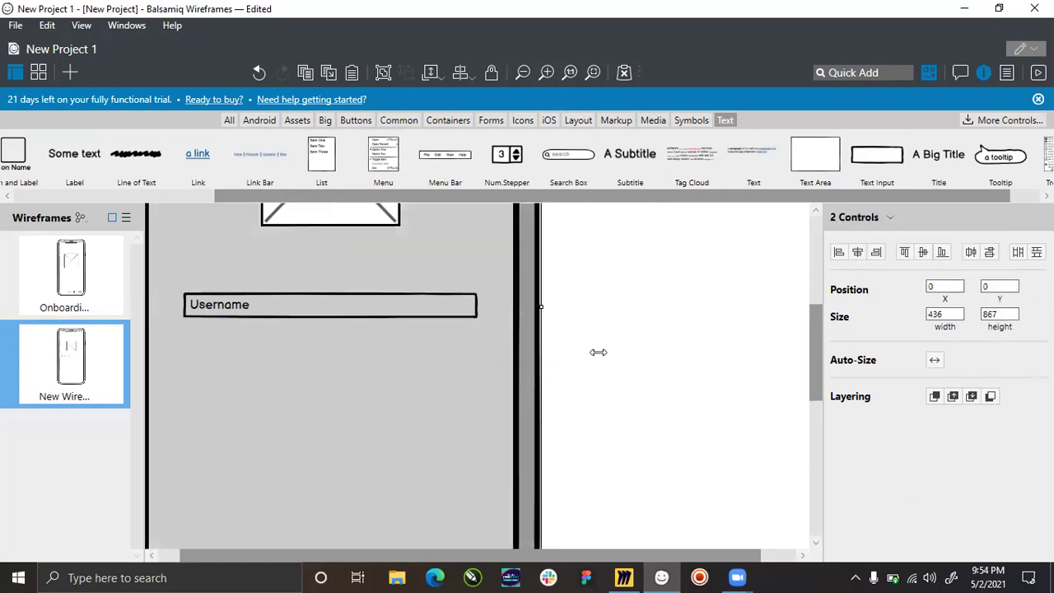
{"action": "left_click", "coordinate": [598, 352]}
{"action": "left_click", "coordinate": [341, 304]}
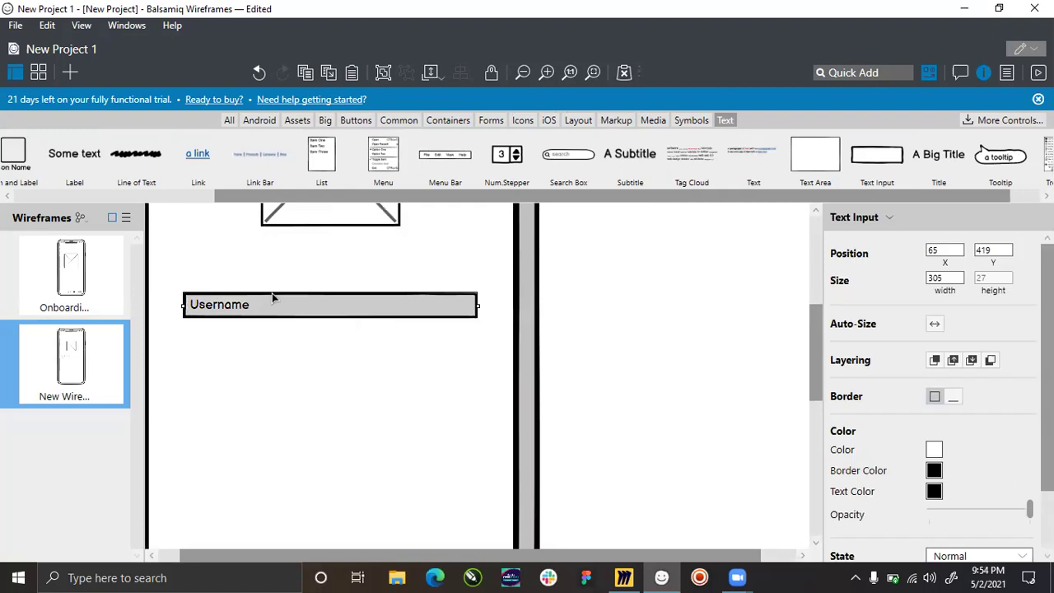
Duplicate the Username field twice into 'Password' and 'Confirm Password' fields.
{"action": "left_click_drag", "start_coordinate": [293, 303], "coordinate": [281, 350]}
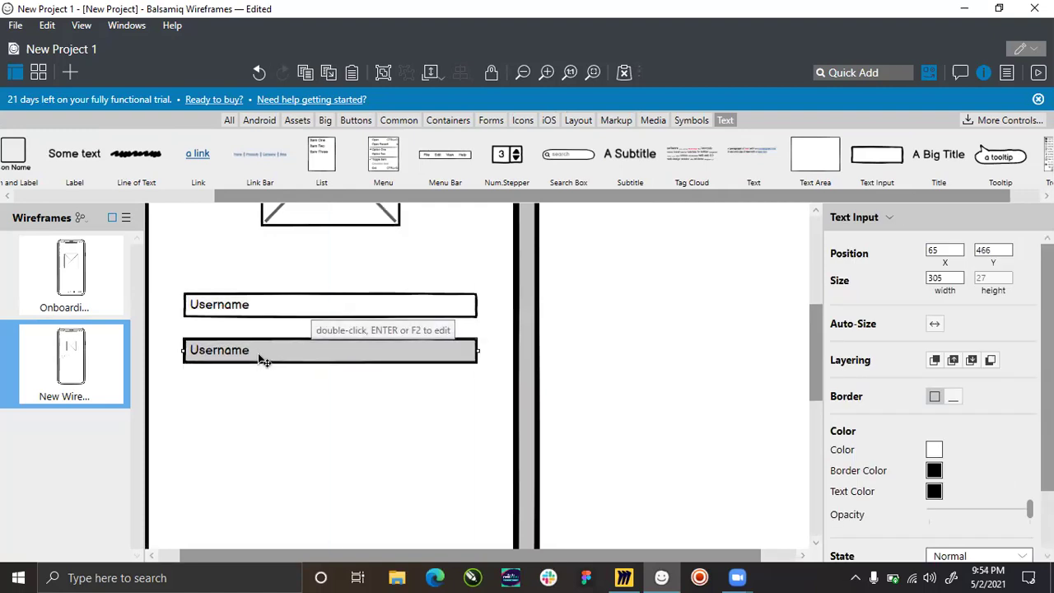
{"action": "double_click", "coordinate": [287, 361]}
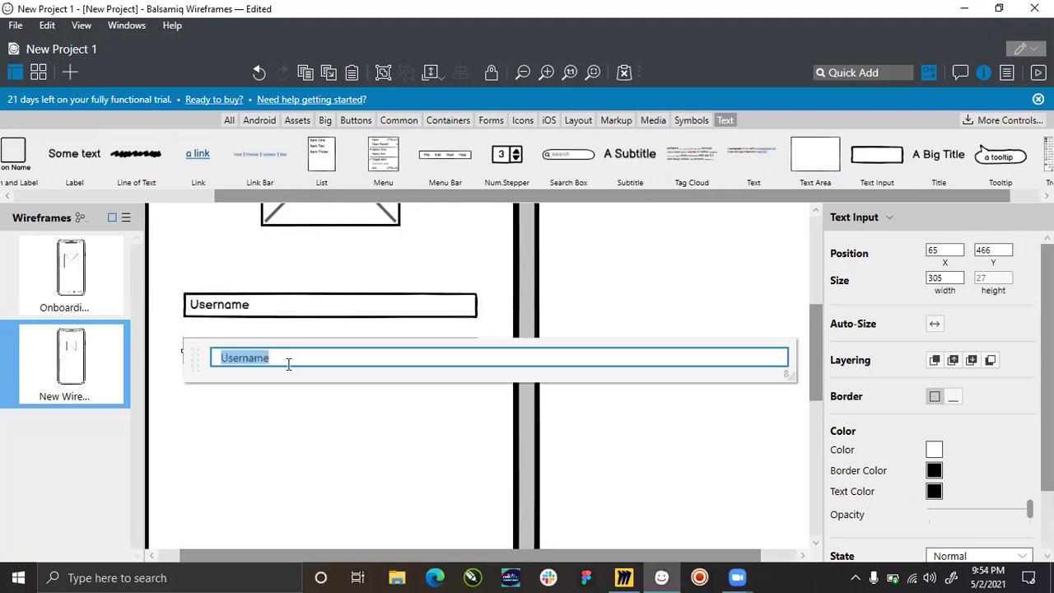
{"action": "type", "text": "Password"}
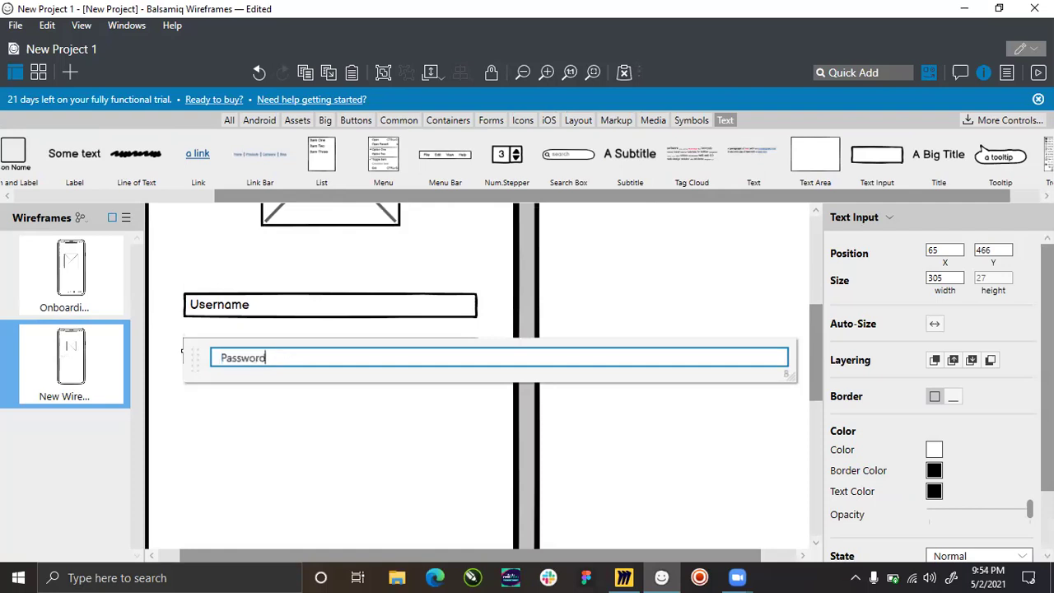
{"action": "key", "text": "Return"}
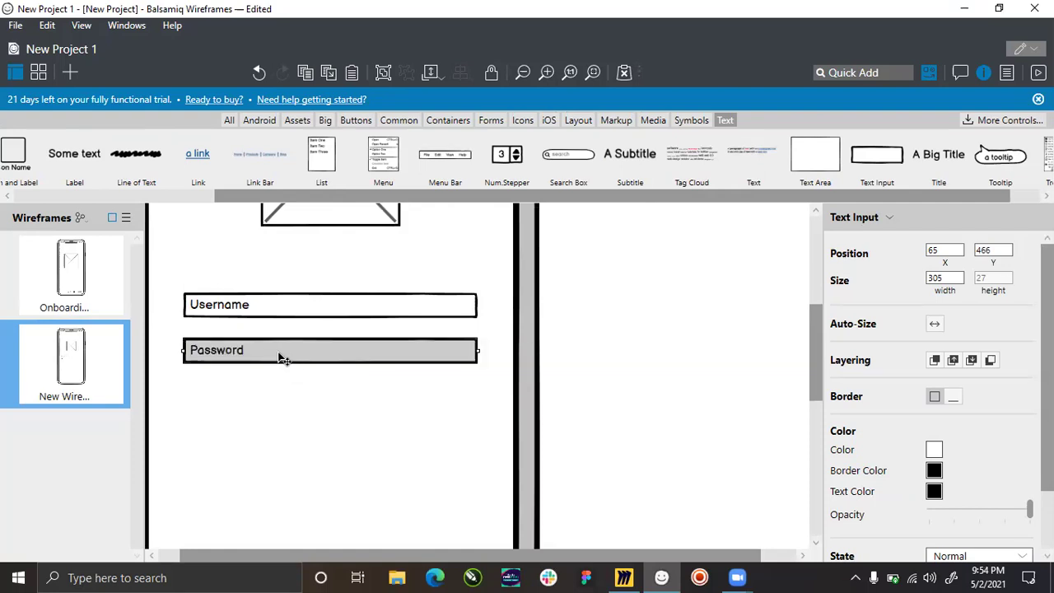
{"action": "left_click_drag", "start_coordinate": [280, 356], "coordinate": [271, 397]}
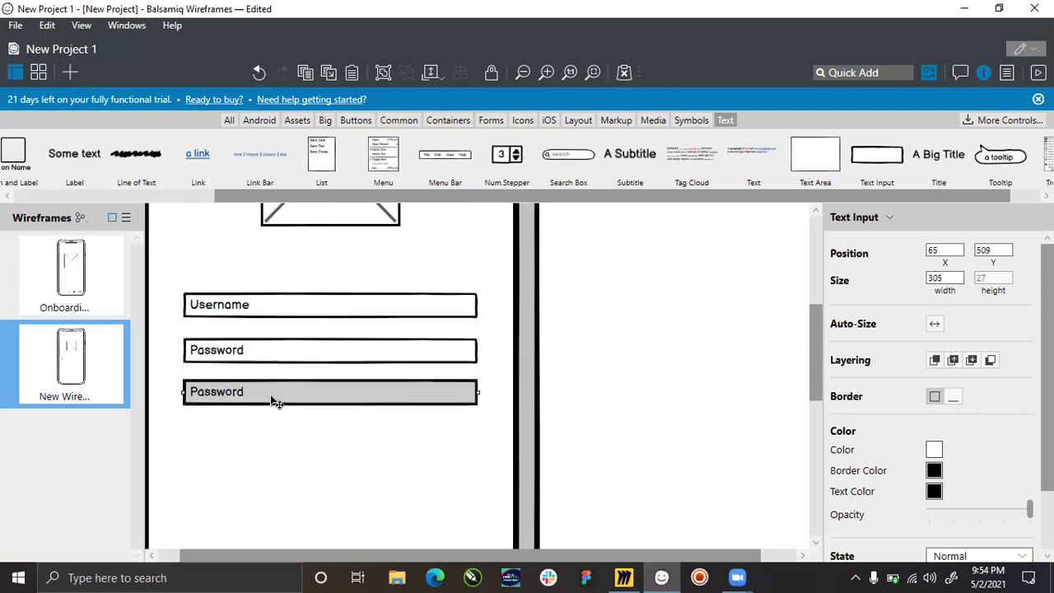
{"action": "double_click", "coordinate": [270, 395]}
{"action": "key", "text": "Home"}
{"action": "type", "text": "Confirm"}
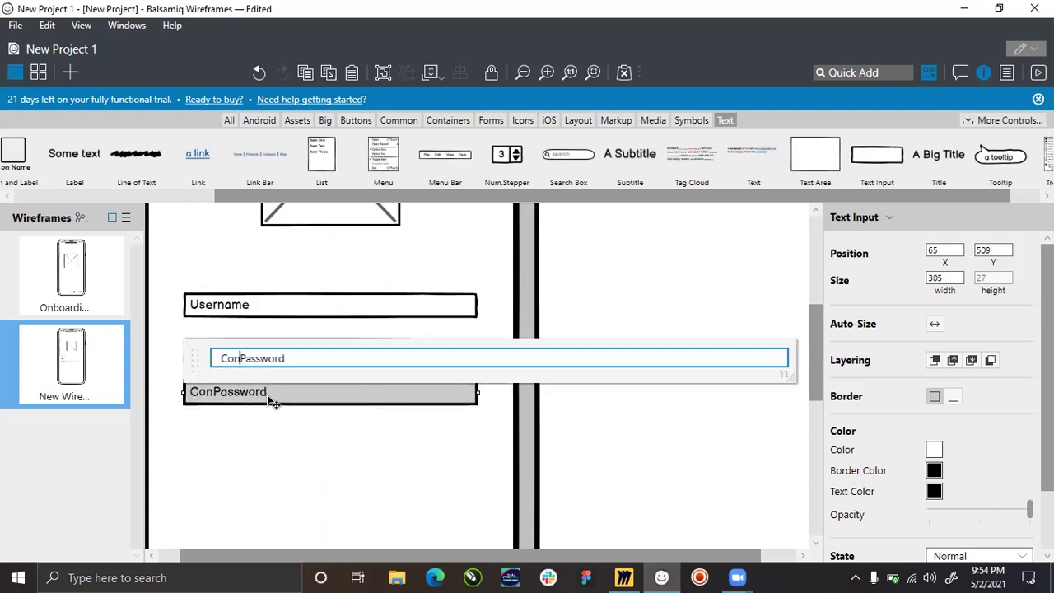
{"action": "key", "text": "Return"}
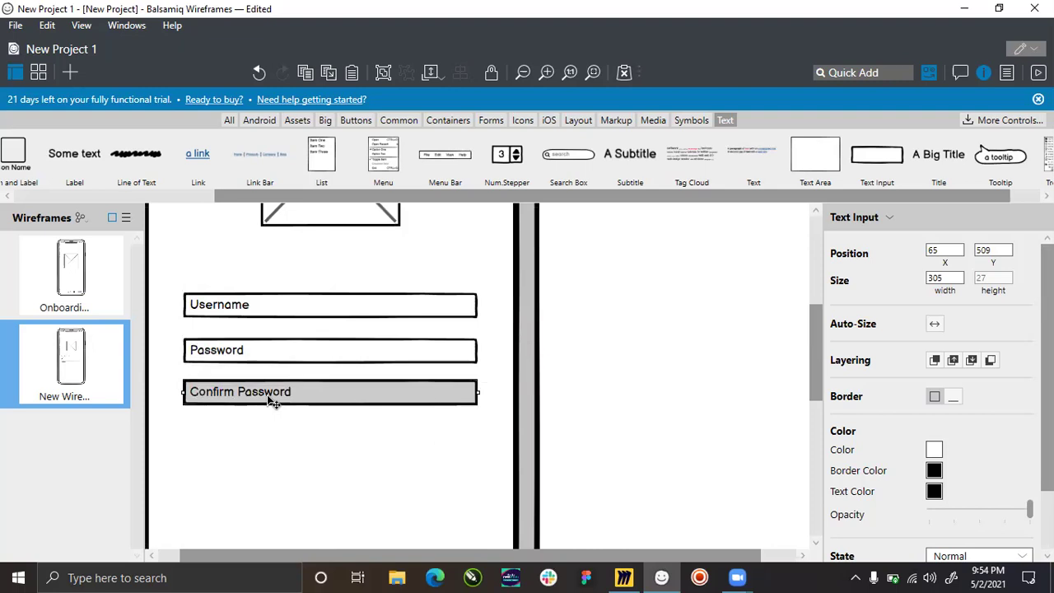
Distribute the three input fields evenly in a vertical stack.
{"action": "left_click", "coordinate": [591, 319]}
{"action": "left_click_drag", "start_coordinate": [616, 484], "coordinate": [316, 268]}
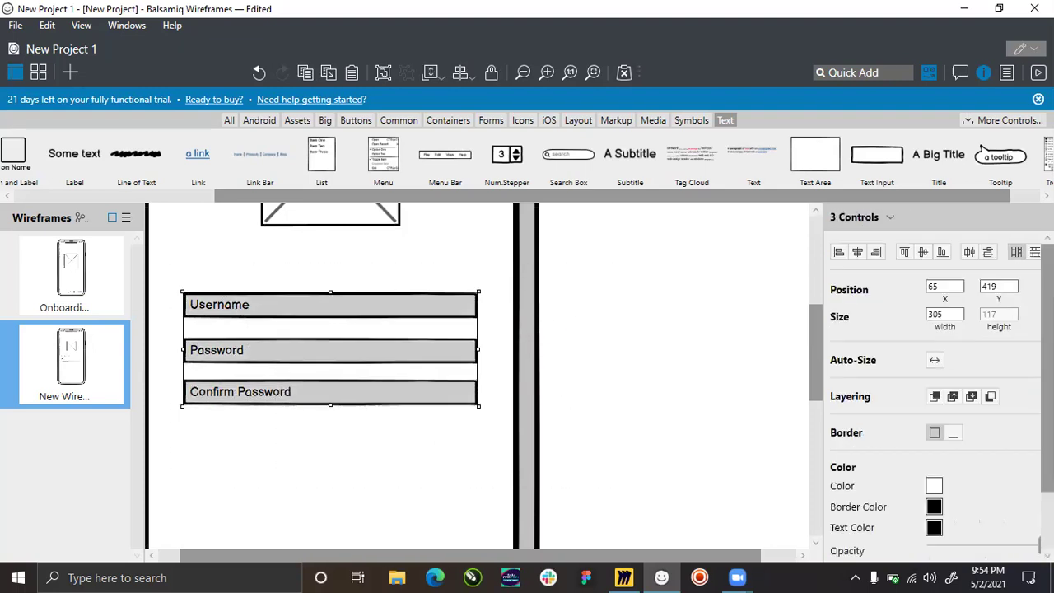
{"action": "left_click", "coordinate": [1035, 253]}
{"action": "left_click", "coordinate": [337, 414]}
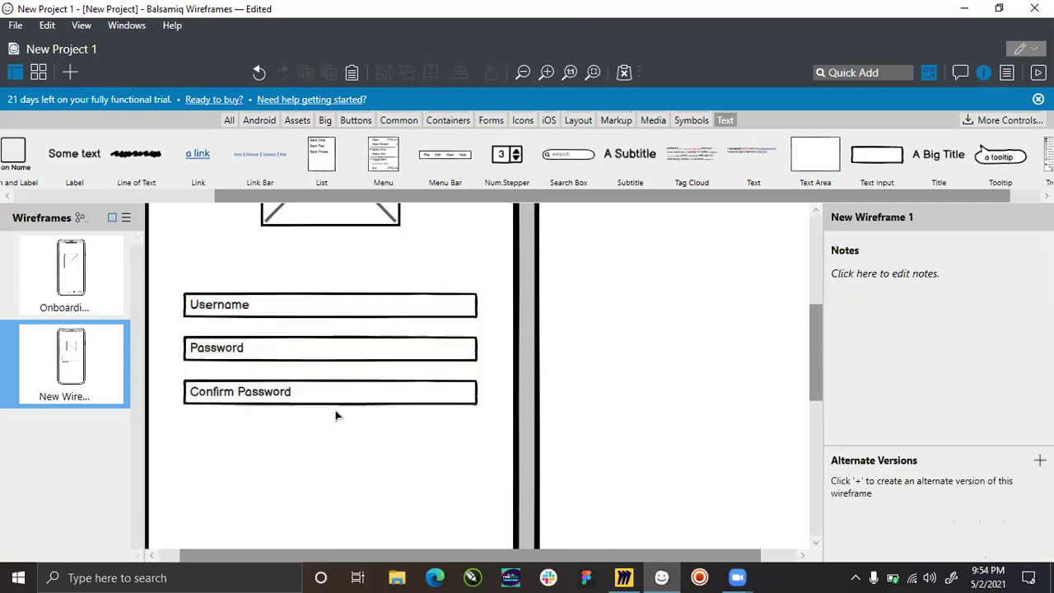
{"action": "scroll", "coordinate": [310, 357], "scroll_direction": "down", "scroll_amount": 2}
{"action": "scroll", "coordinate": [331, 308], "scroll_direction": "up", "scroll_amount": 1}
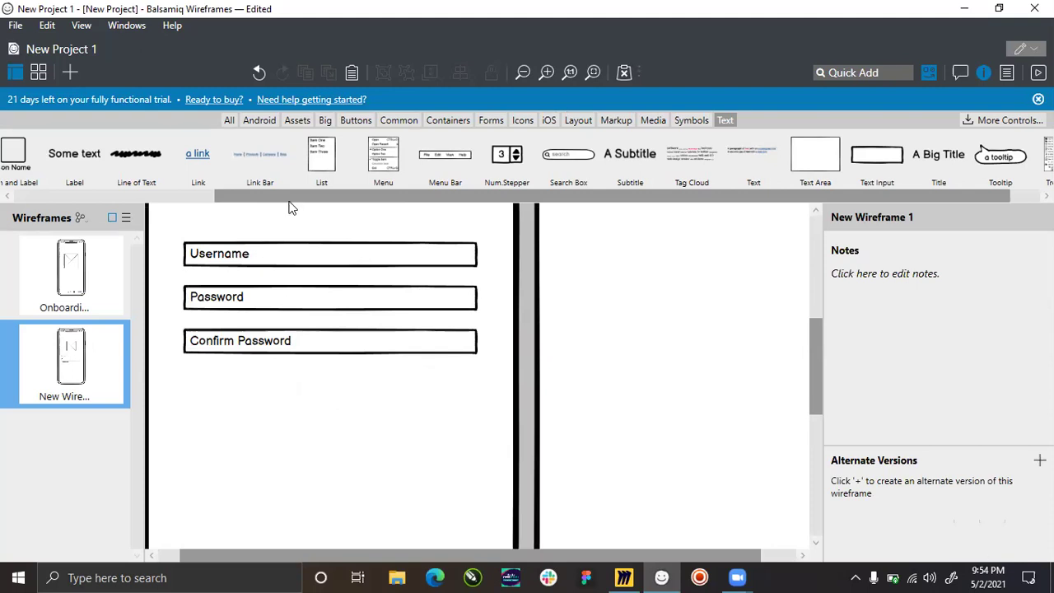
{"action": "left_click_drag", "start_coordinate": [289, 198], "coordinate": [11, 200]}
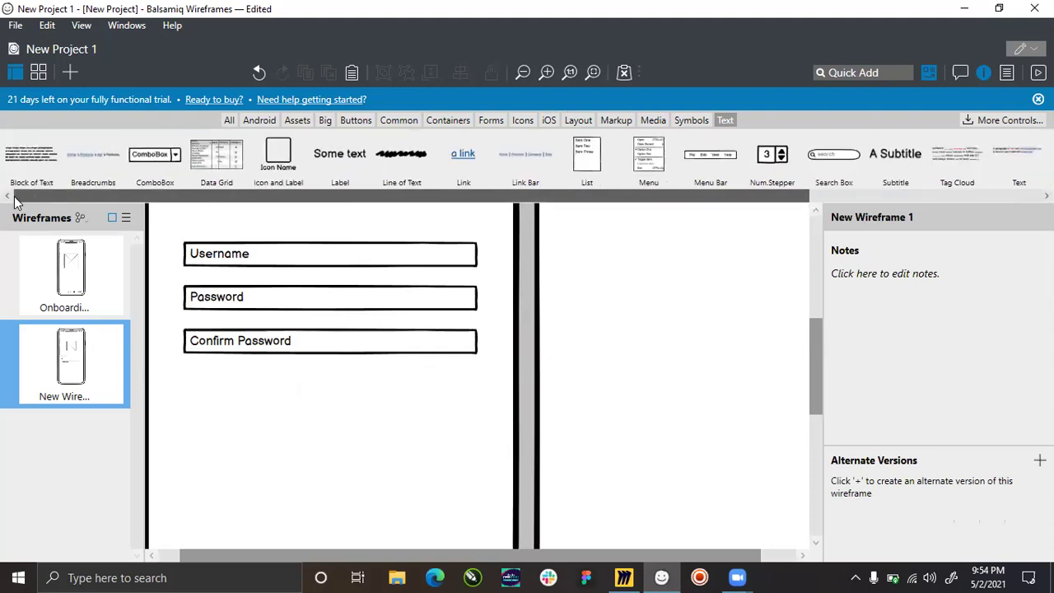
Add a button labelled 'Sign Up' below the Confirm Password field.
{"action": "left_click", "coordinate": [354, 121]}
{"action": "left_click_drag", "start_coordinate": [33, 163], "coordinate": [313, 400]}
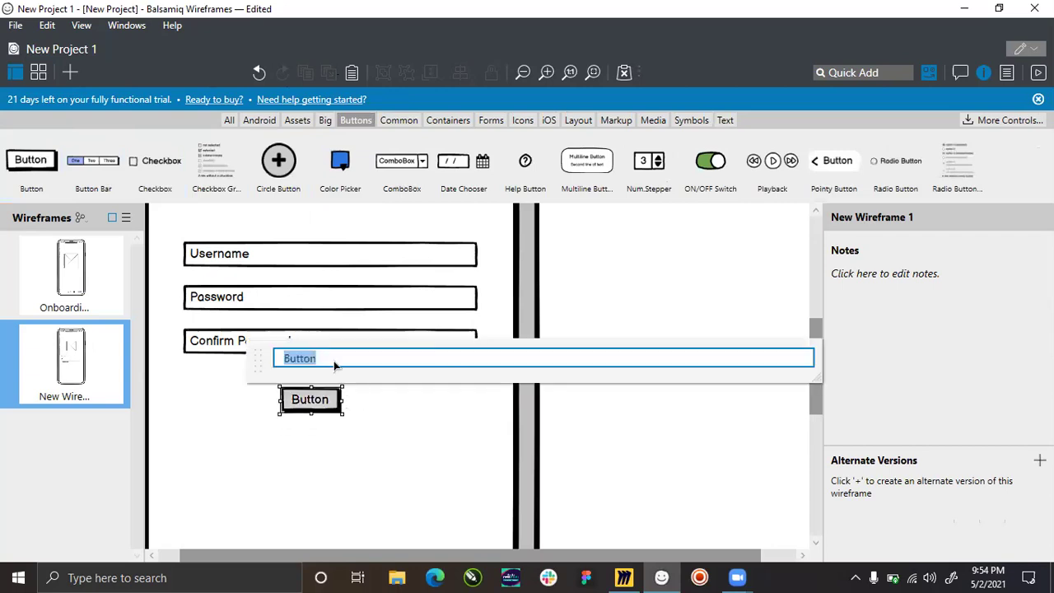
{"action": "type", "text": "Sign Up"}
{"action": "key", "text": "Return"}
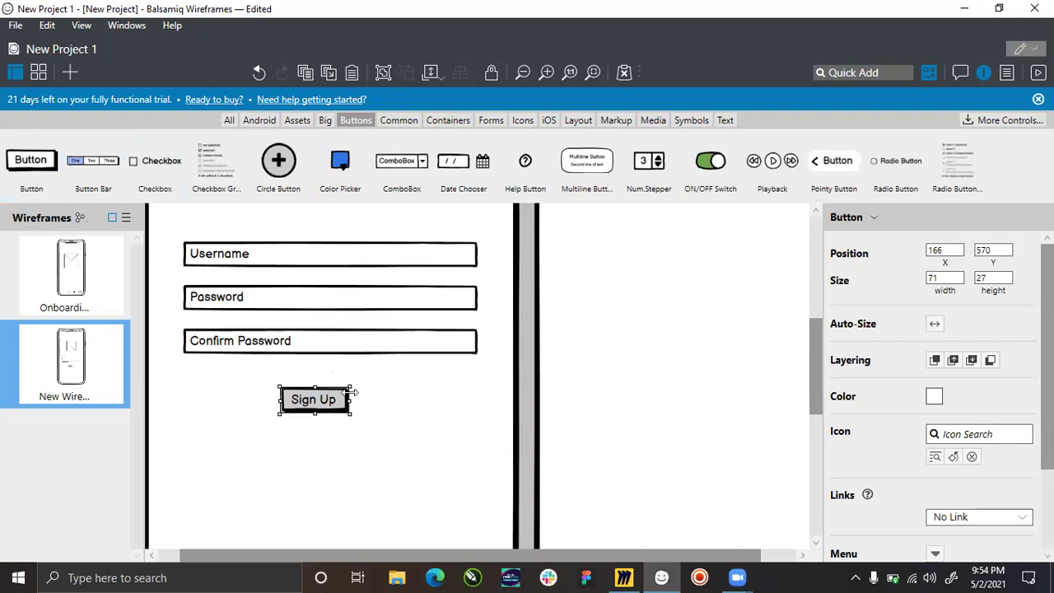
Stretch the Sign Up button to 305 wide at X 65 and set its label size to 16.
{"action": "left_click_drag", "start_coordinate": [355, 394], "coordinate": [484, 398]}
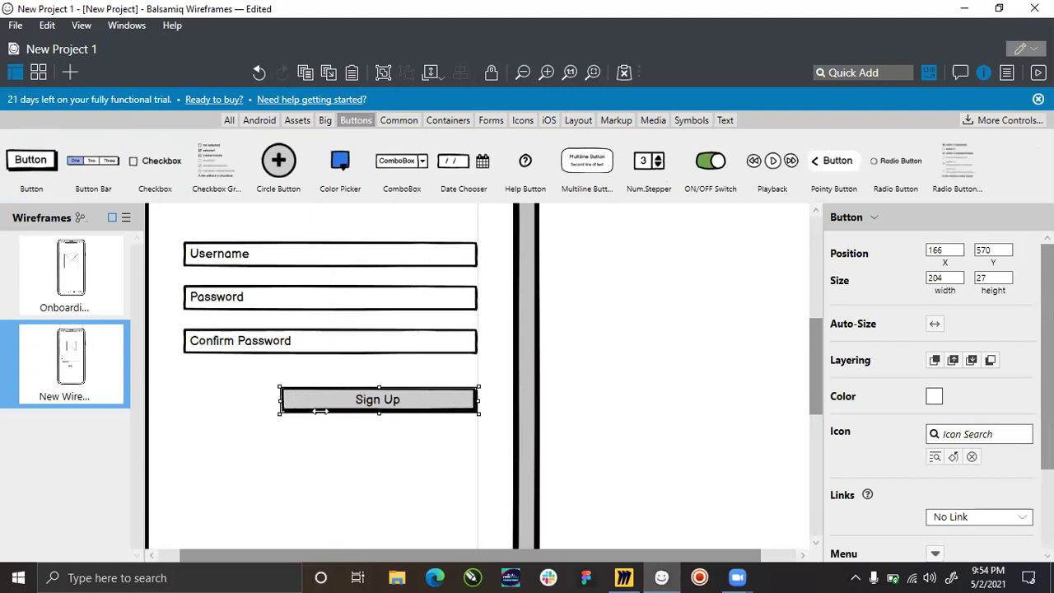
{"action": "left_click_drag", "start_coordinate": [275, 400], "coordinate": [180, 384]}
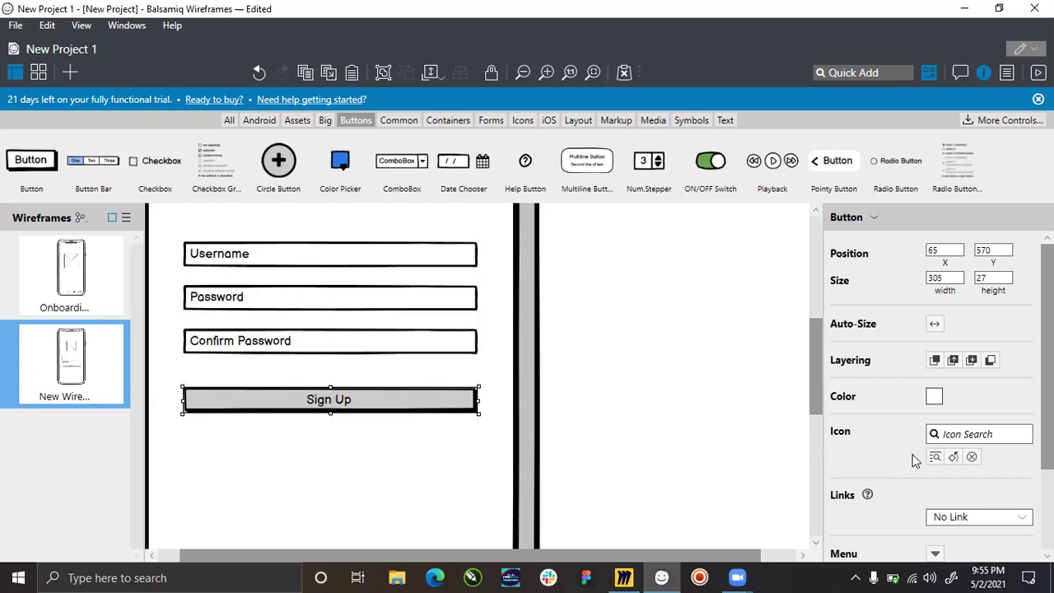
{"action": "scroll", "coordinate": [915, 457], "scroll_direction": "down", "scroll_amount": 2}
{"action": "left_click", "coordinate": [1015, 541]}
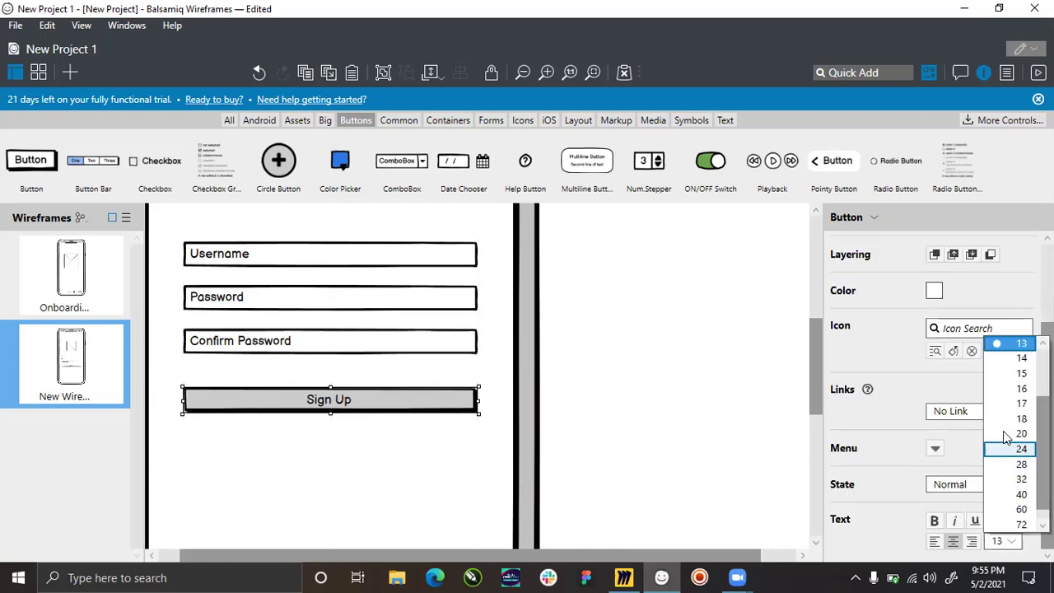
{"action": "left_click", "coordinate": [1001, 386]}
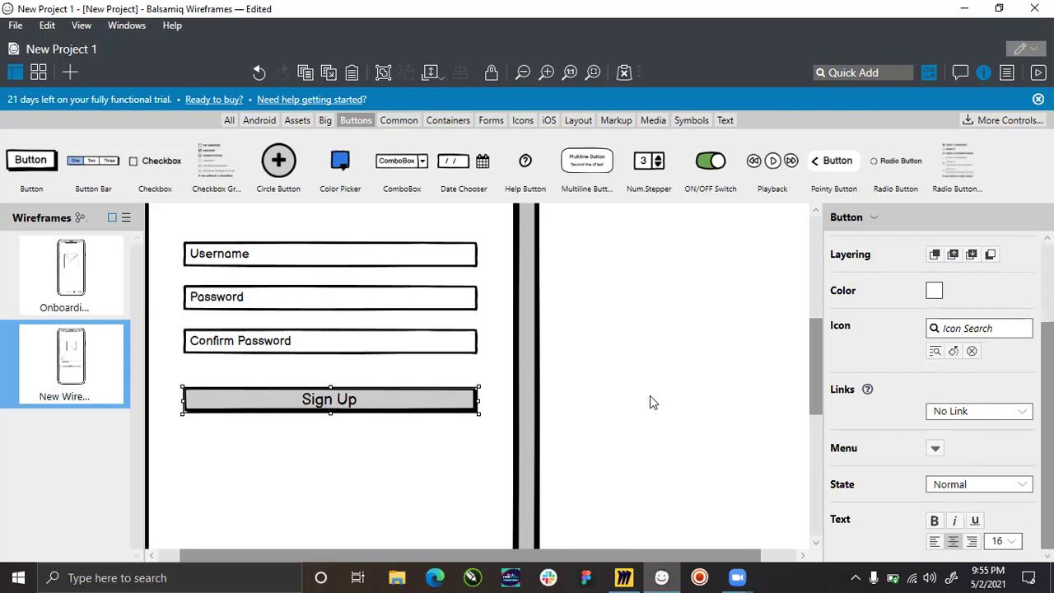
{"action": "left_click", "coordinate": [590, 407]}
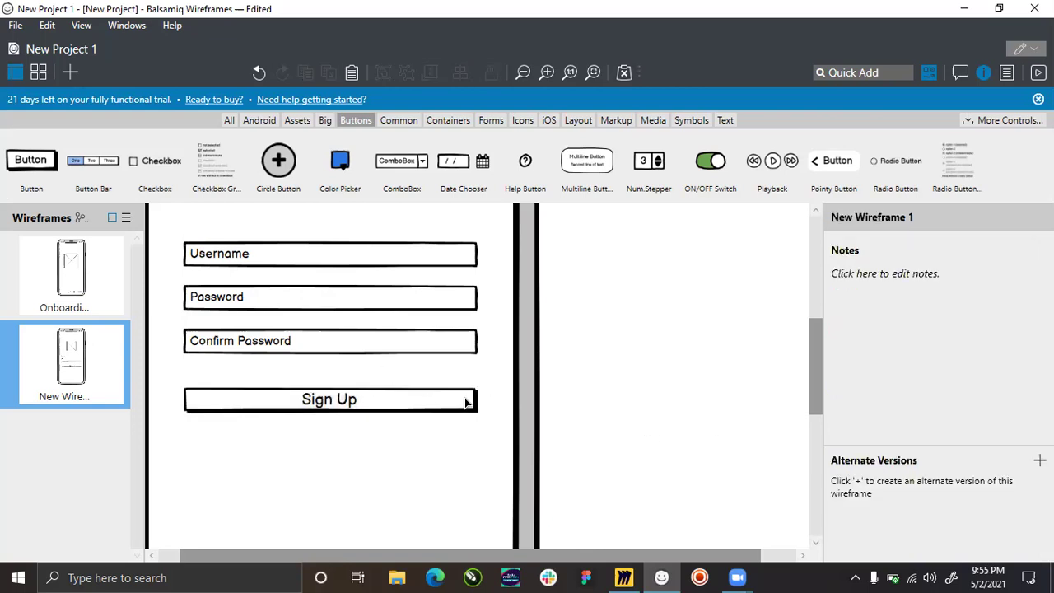
{"action": "left_click", "coordinate": [390, 410]}
{"action": "left_click", "coordinate": [651, 405]}
{"action": "scroll", "coordinate": [394, 363], "scroll_direction": "down", "scroll_amount": 2}
Set the Username field's state to Disabled.
{"action": "scroll", "coordinate": [558, 427], "scroll_direction": "down", "scroll_amount": 1}
{"action": "scroll", "coordinate": [196, 407], "scroll_direction": "up", "scroll_amount": 1}
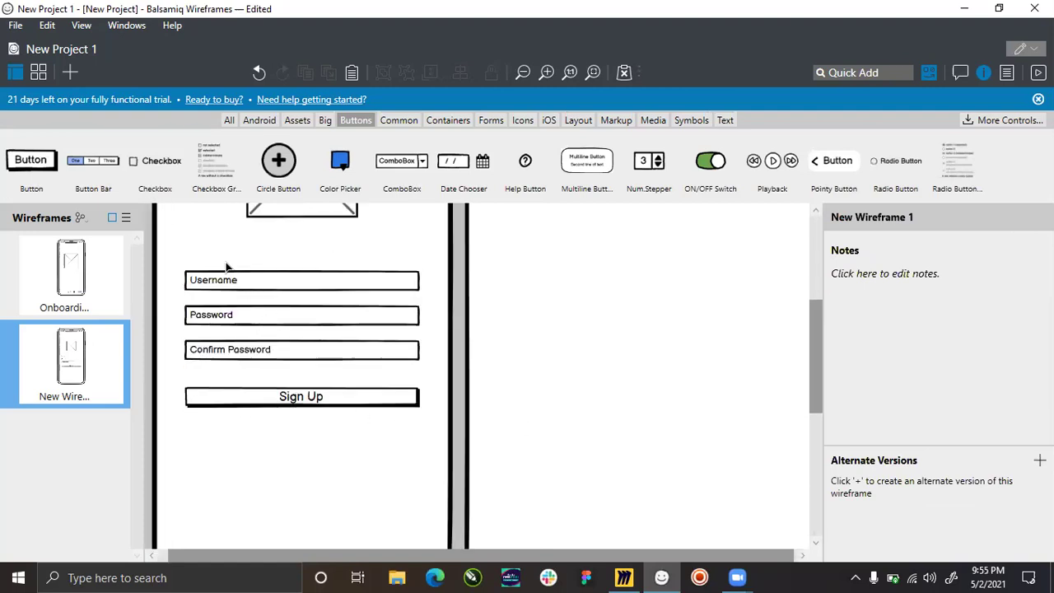
{"action": "scroll", "coordinate": [198, 279], "scroll_direction": "up", "scroll_amount": 2}
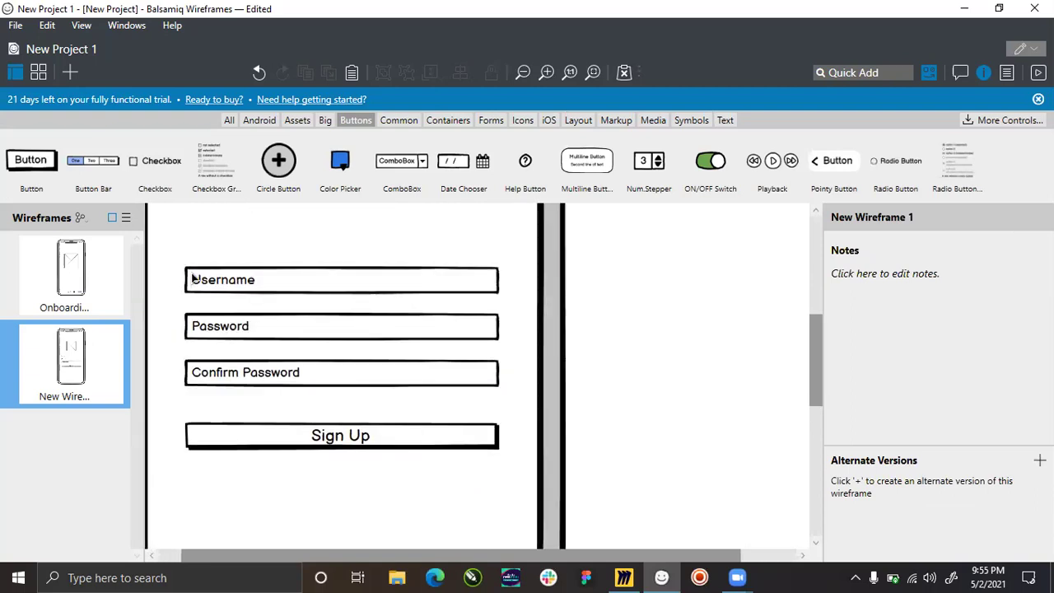
{"action": "left_click", "coordinate": [194, 280]}
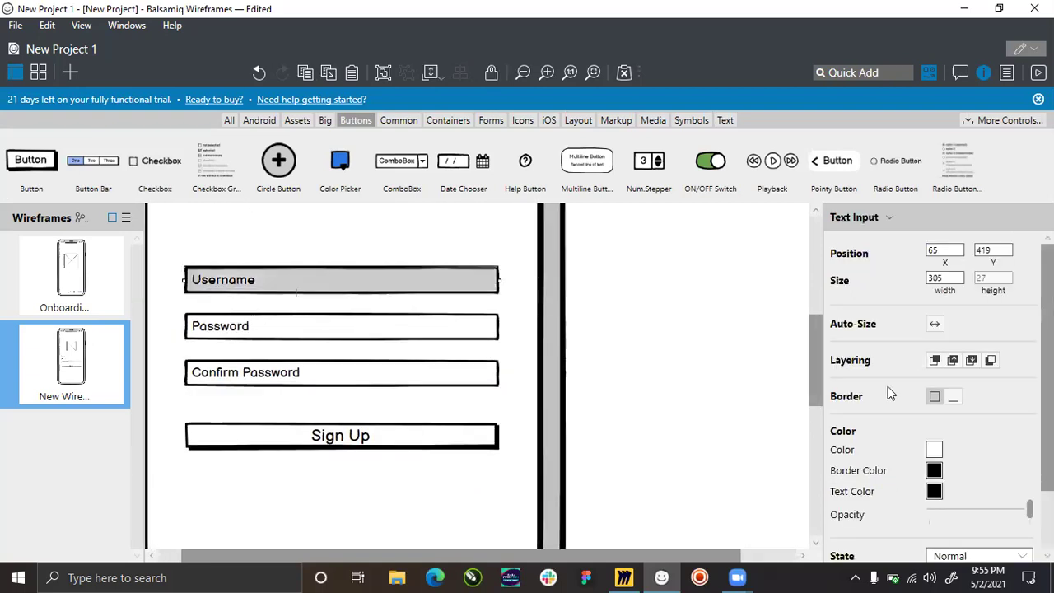
{"action": "scroll", "coordinate": [888, 386], "scroll_direction": "down", "scroll_amount": 2}
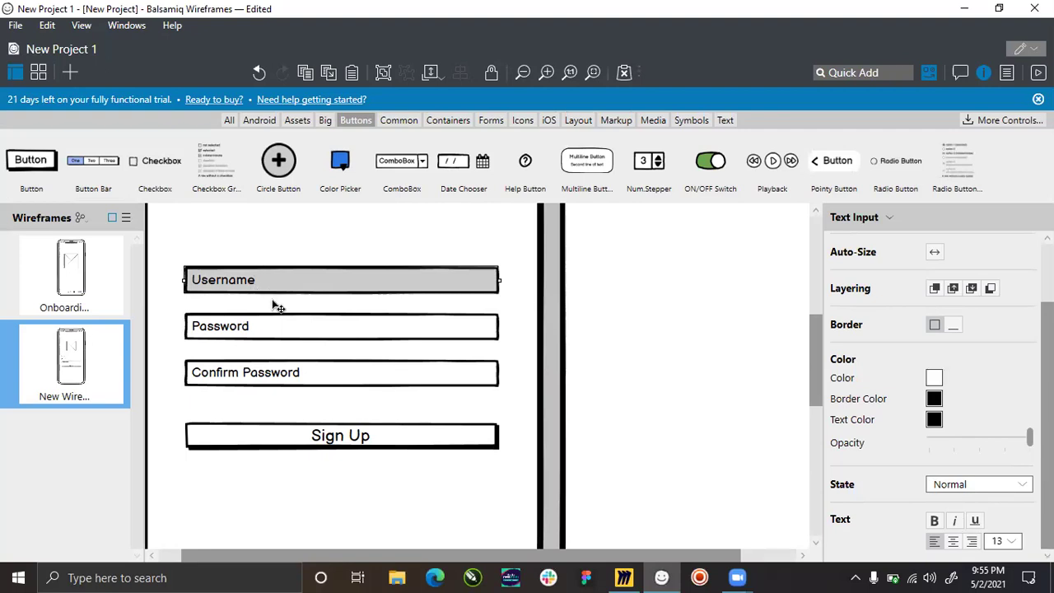
{"action": "left_click", "coordinate": [988, 487]}
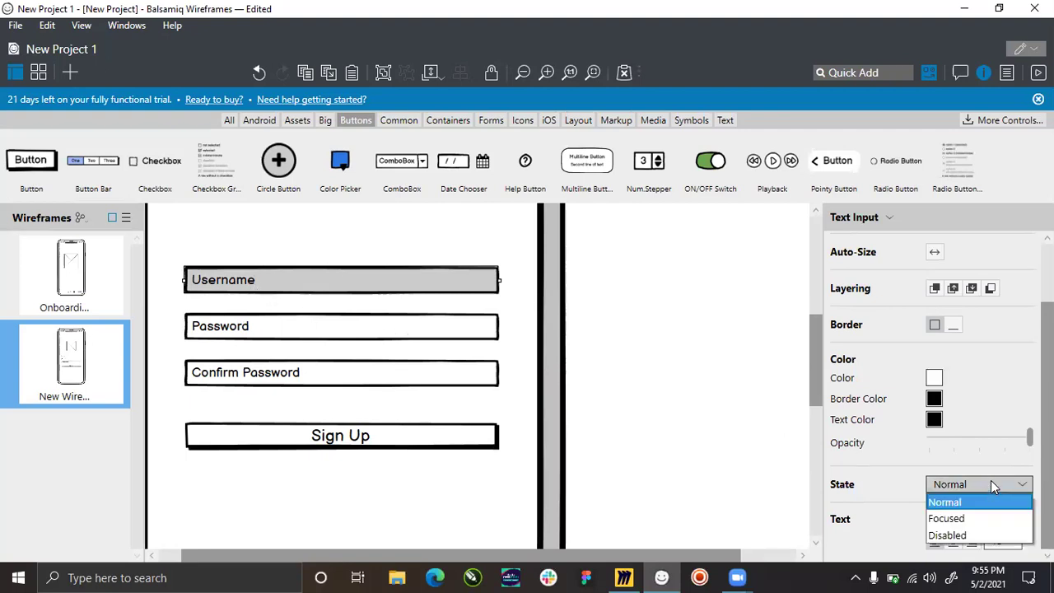
{"action": "left_click", "coordinate": [948, 519]}
{"action": "left_click", "coordinate": [651, 364]}
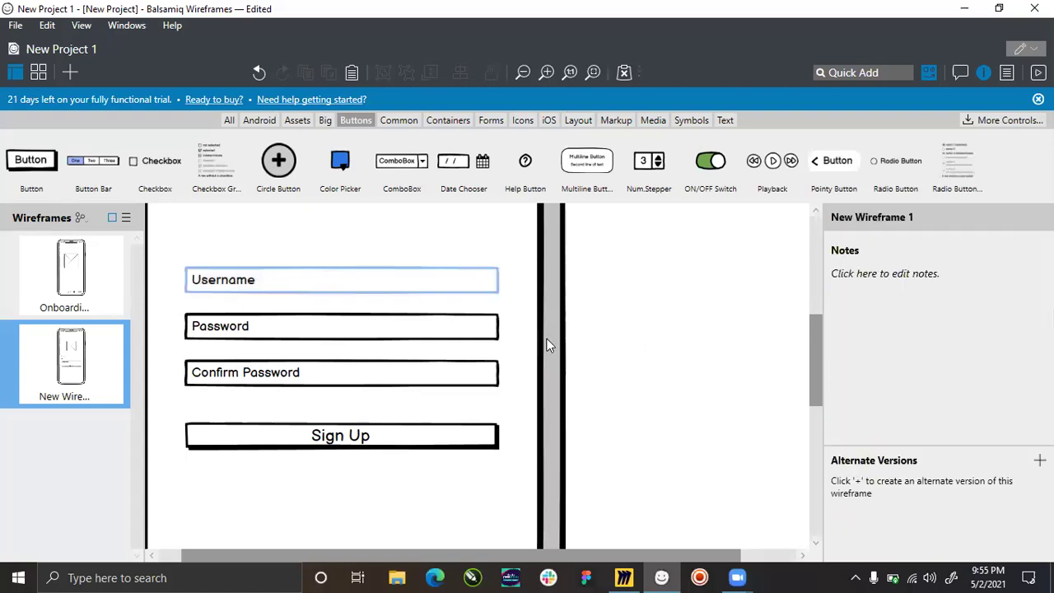
{"action": "left_click", "coordinate": [325, 284]}
{"action": "left_click", "coordinate": [989, 553]}
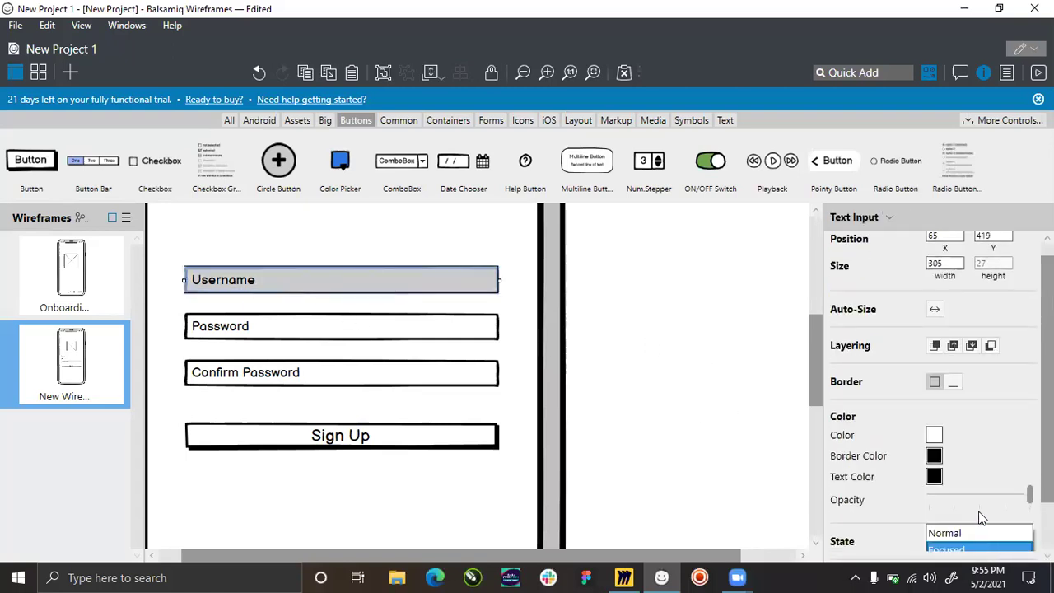
{"action": "left_click", "coordinate": [984, 535]}
{"action": "left_click", "coordinate": [977, 540]}
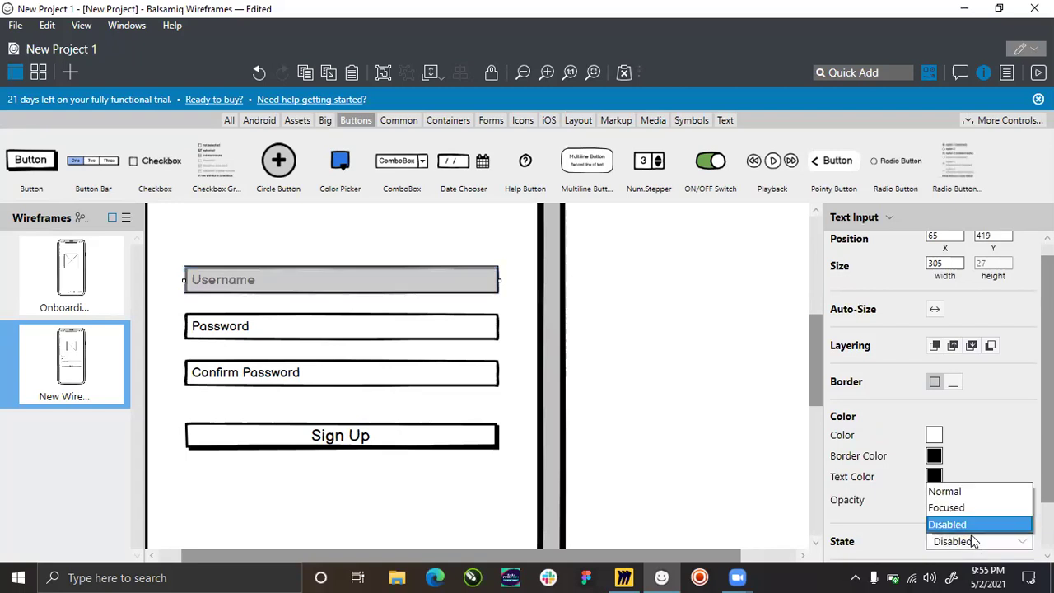
{"action": "left_click", "coordinate": [954, 527]}
{"action": "left_click", "coordinate": [690, 432]}
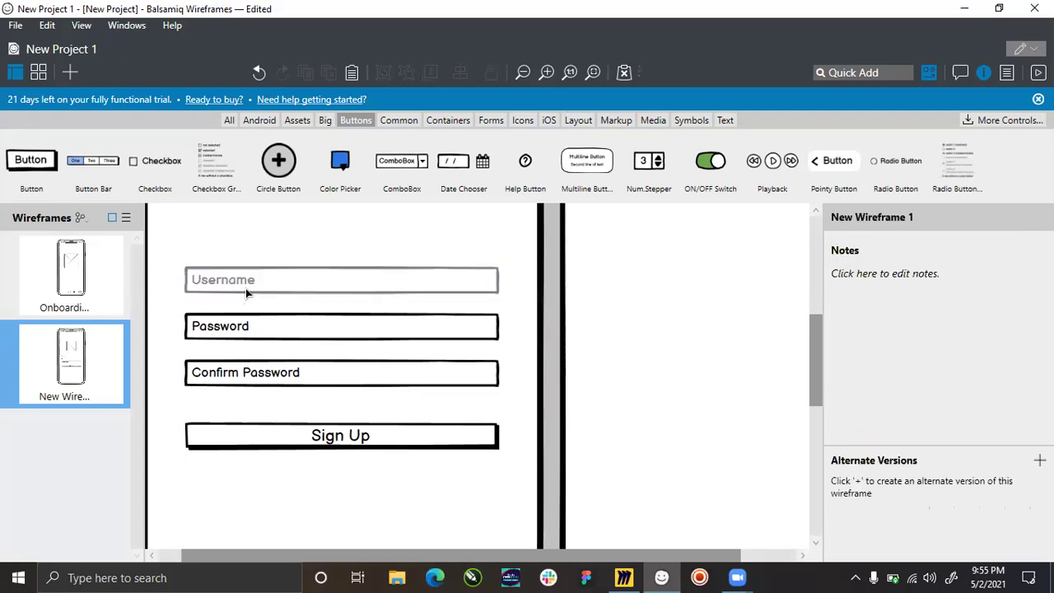
Disable the Password and Confirm Password fields and the Sign Up button together.
{"action": "left_click", "coordinate": [272, 331]}
{"action": "left_click", "coordinate": [299, 372], "text": "shift"}
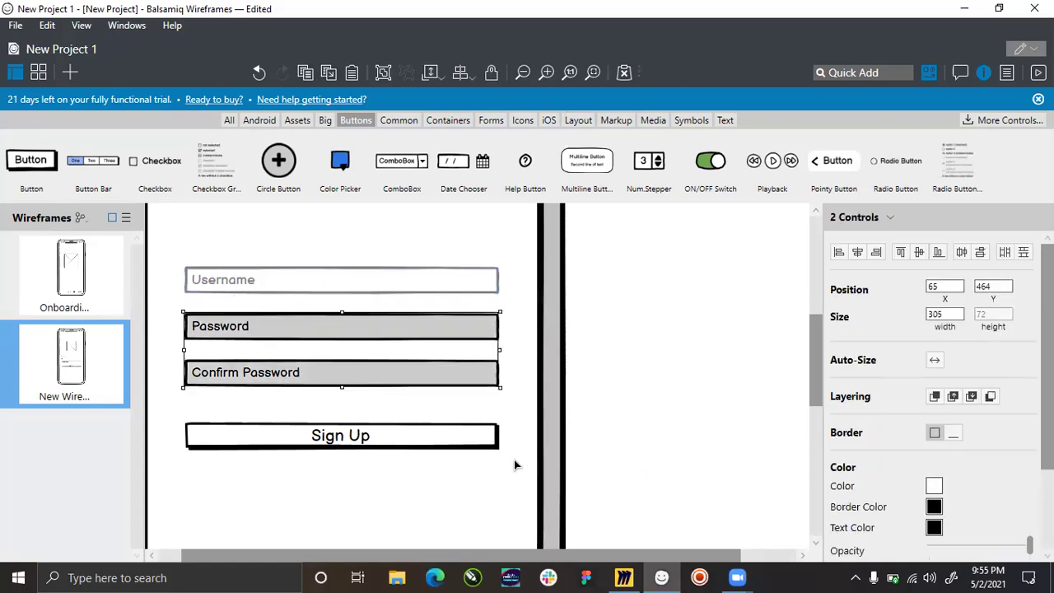
{"action": "left_click", "coordinate": [482, 449], "text": "shift"}
{"action": "left_click", "coordinate": [977, 470]}
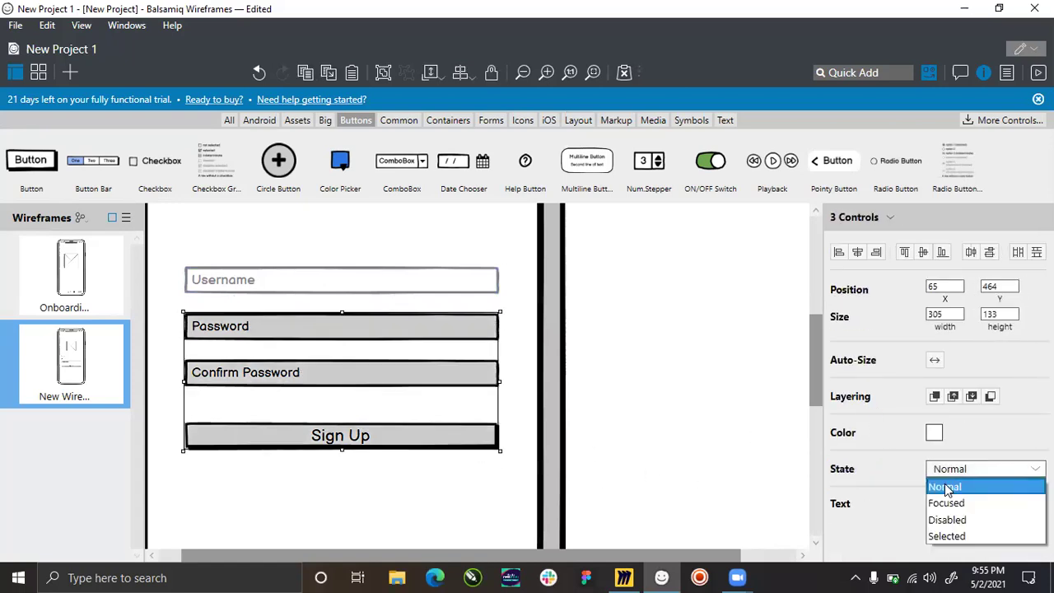
{"action": "left_click", "coordinate": [948, 520]}
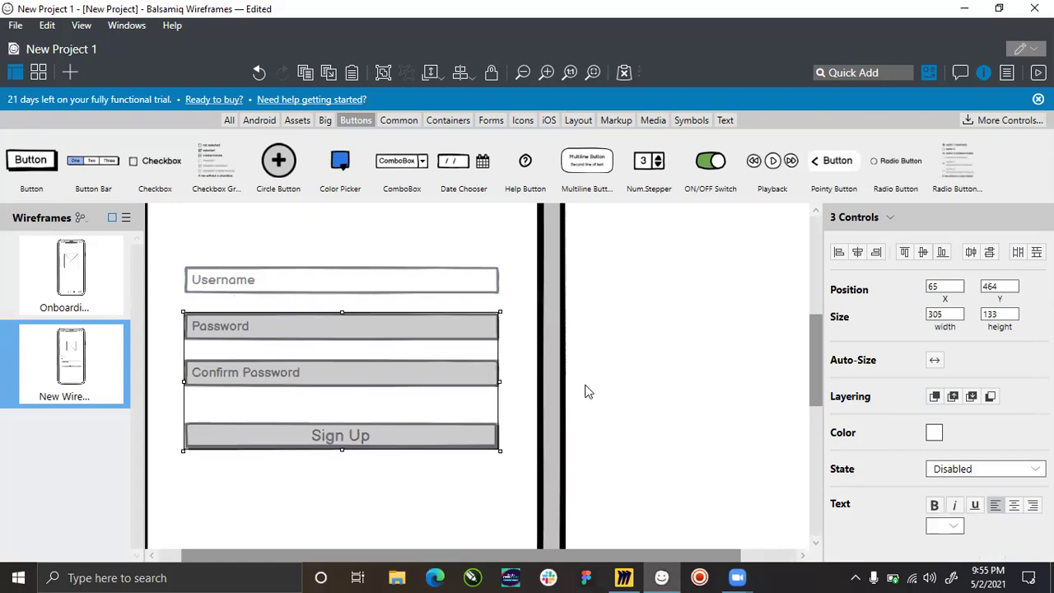
{"action": "left_click", "coordinate": [480, 384]}
{"action": "scroll", "coordinate": [530, 390], "scroll_direction": "down", "scroll_amount": 3}
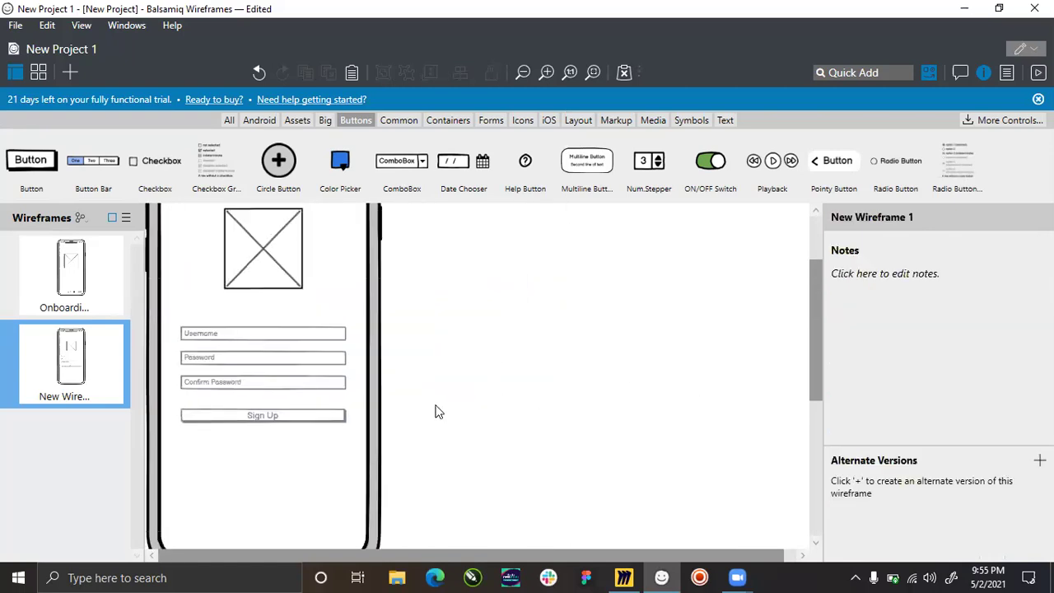
{"action": "scroll", "coordinate": [181, 422], "scroll_direction": "up", "scroll_amount": 1}
{"action": "scroll", "coordinate": [165, 412], "scroll_direction": "up", "scroll_amount": 1}
{"action": "scroll", "coordinate": [280, 385], "scroll_direction": "down", "scroll_amount": 4}
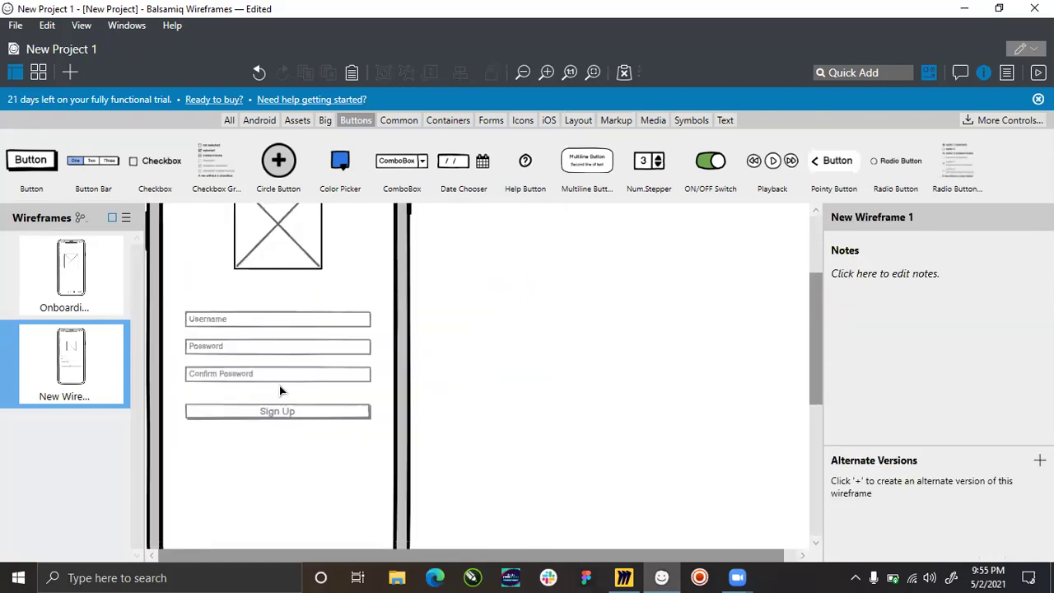
{"action": "scroll", "coordinate": [174, 411], "scroll_direction": "up", "scroll_amount": 3}
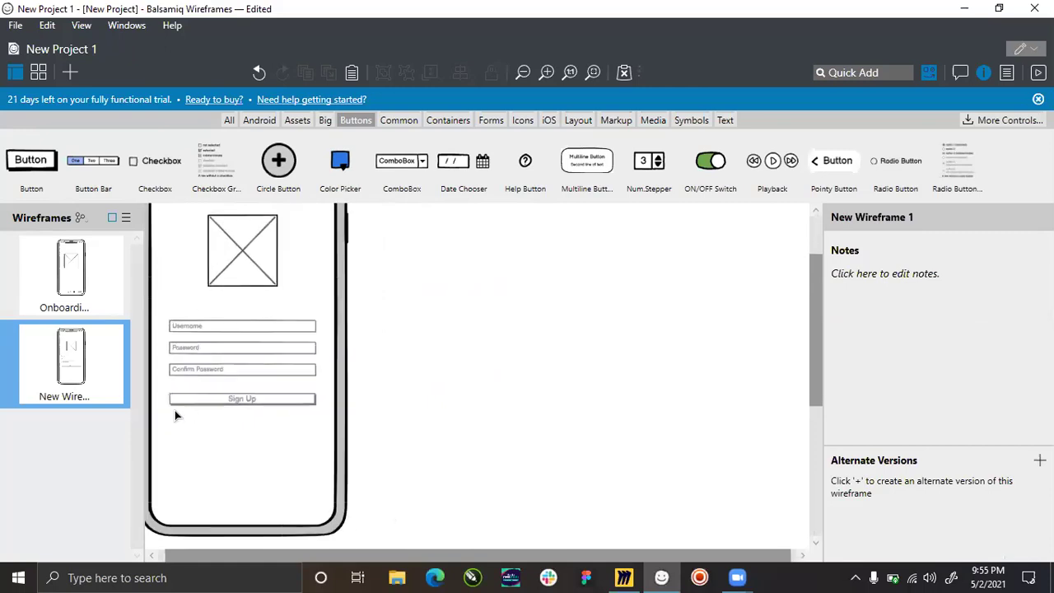
{"action": "scroll", "coordinate": [153, 414], "scroll_direction": "up", "scroll_amount": 1}
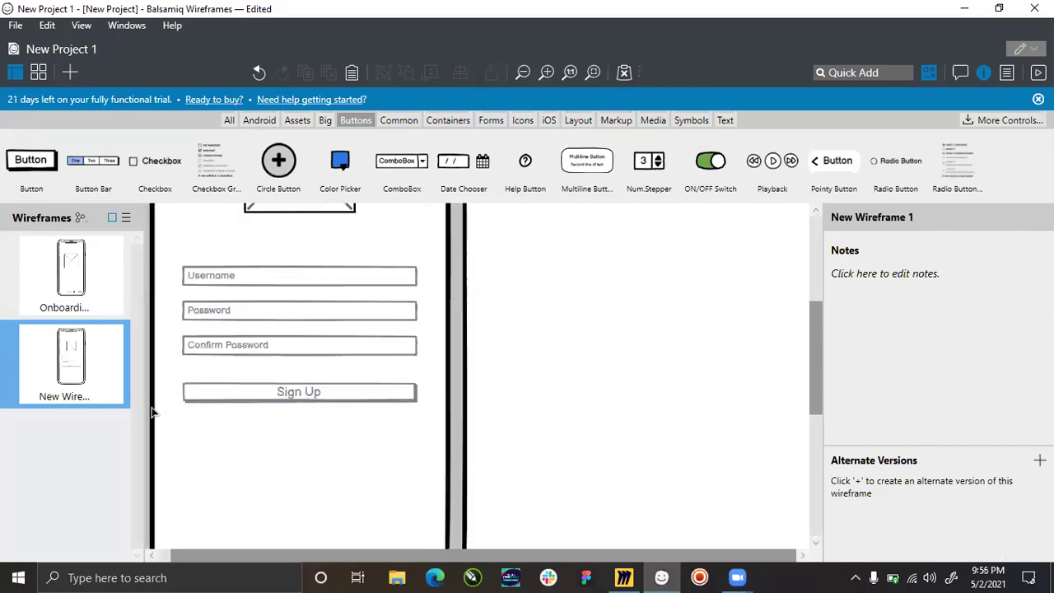
{"action": "scroll", "coordinate": [152, 413], "scroll_direction": "up", "scroll_amount": 1}
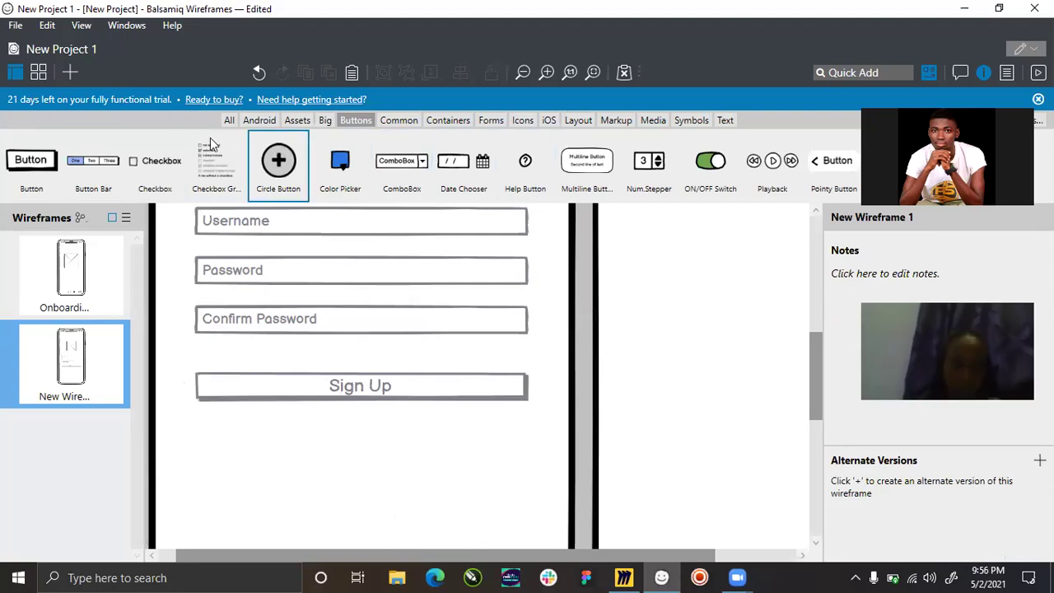
Place a text label 'Already signed up?' just below the Sign Up button.
{"action": "left_click", "coordinate": [725, 120]}
{"action": "left_click_drag", "start_coordinate": [364, 147], "coordinate": [283, 427]}
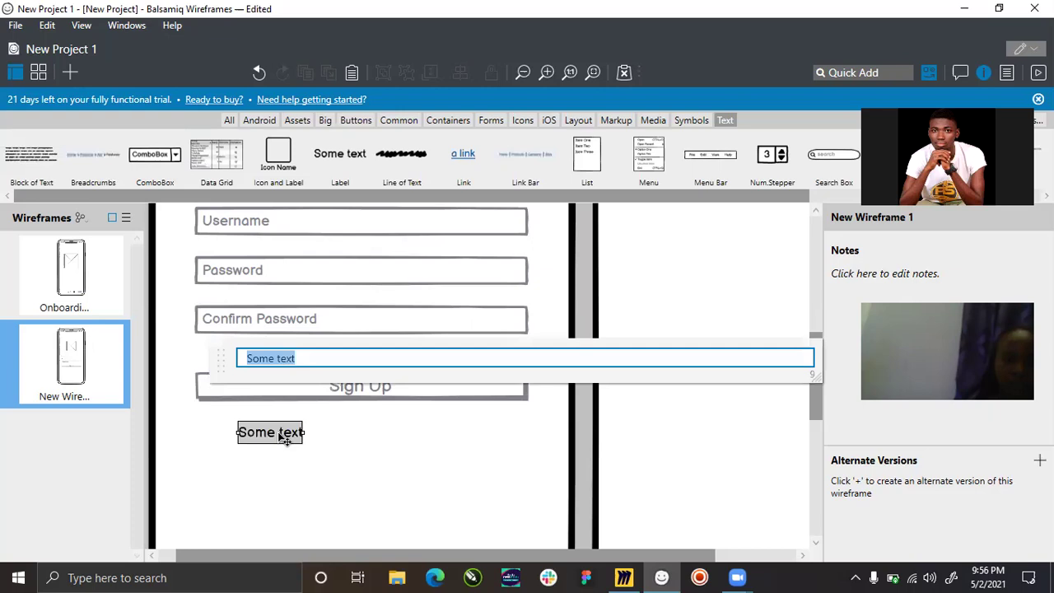
{"action": "type", "text": "Already signed"}
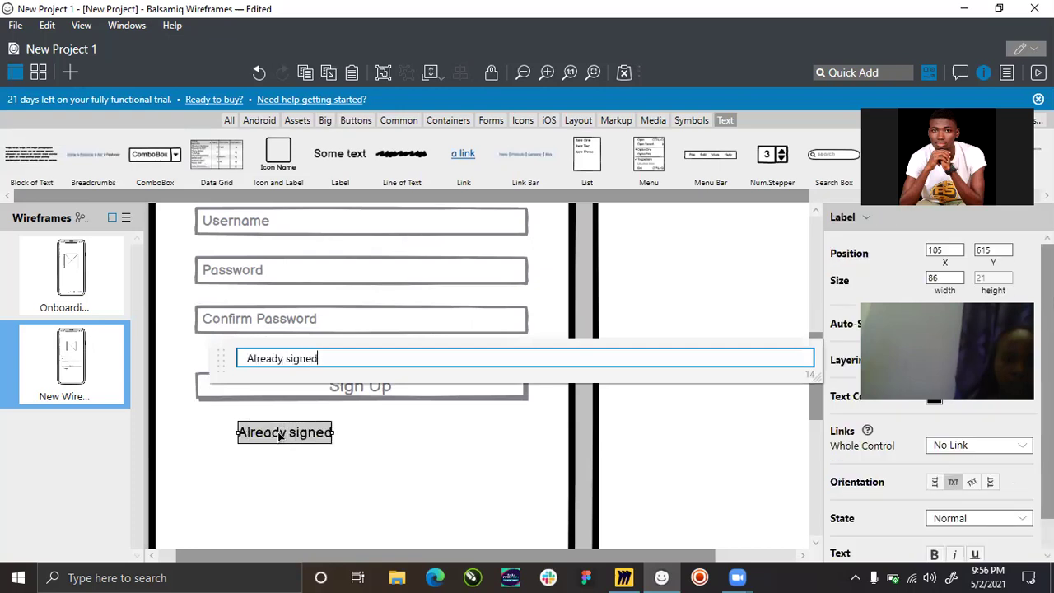
{"action": "type", "text": " up?"}
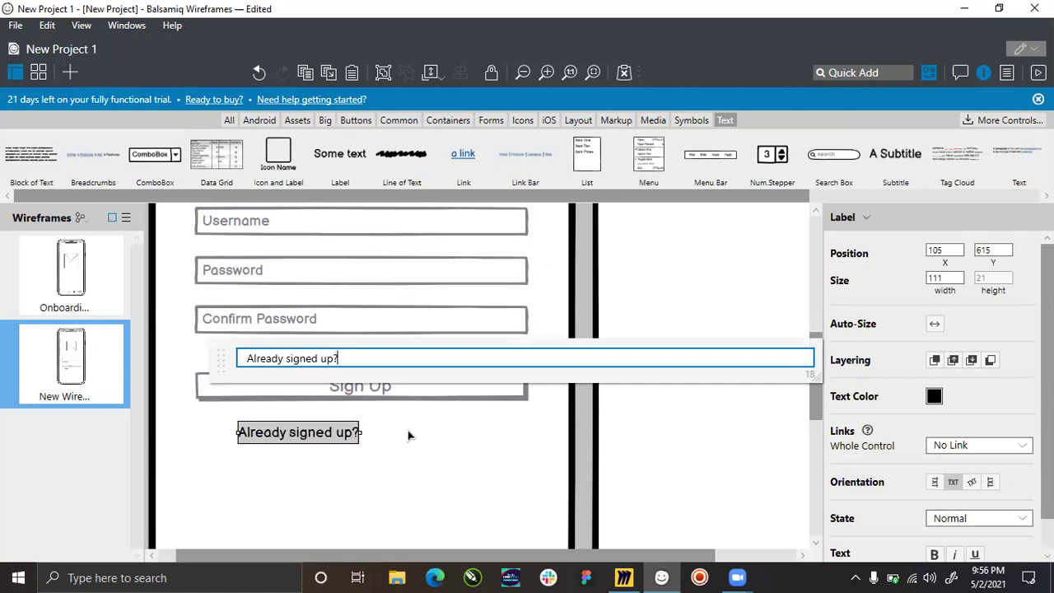
{"action": "key", "text": "Return"}
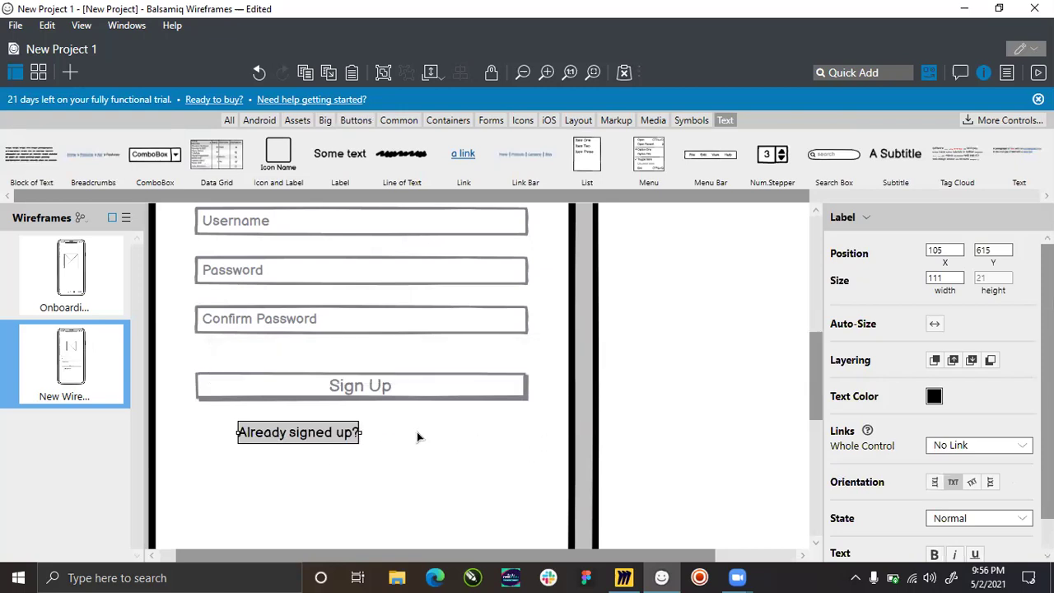
{"action": "left_click", "coordinate": [306, 438]}
{"action": "left_click", "coordinate": [301, 443]}
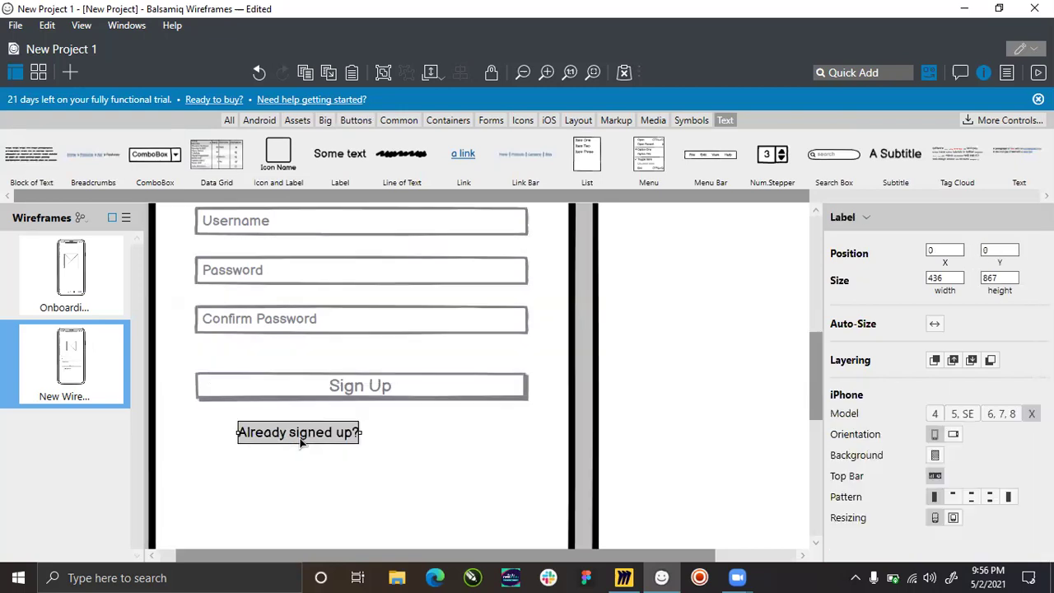
{"action": "left_click_drag", "start_coordinate": [307, 441], "coordinate": [305, 428]}
Append 'Login' to the end of the label text.
{"action": "double_click", "coordinate": [324, 425]}
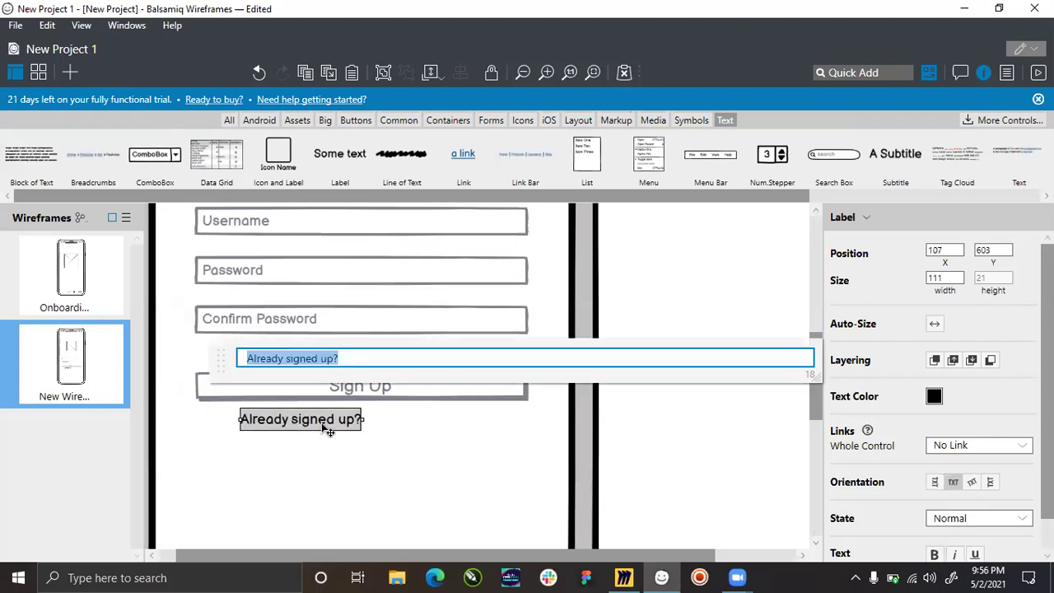
{"action": "key", "text": "End"}
{"action": "type", "text": "Login"}
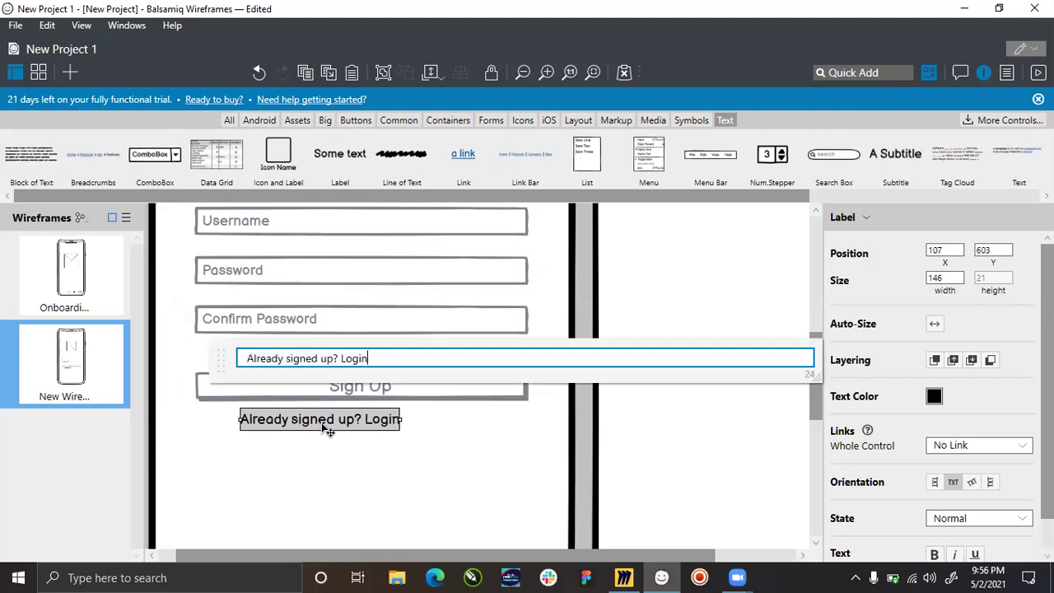
{"action": "key", "text": "Return"}
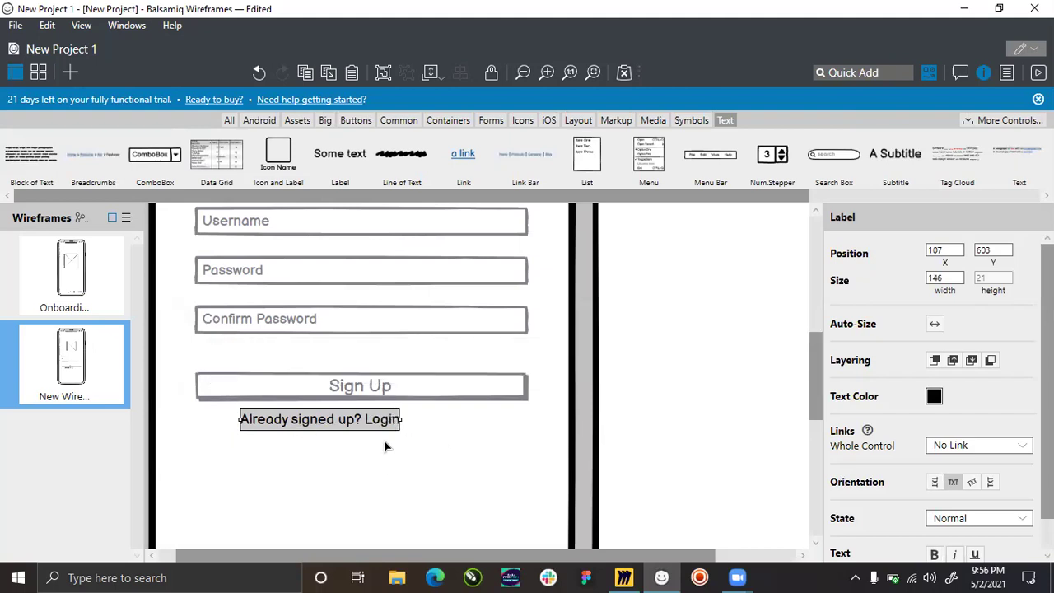
{"action": "left_click", "coordinate": [385, 447]}
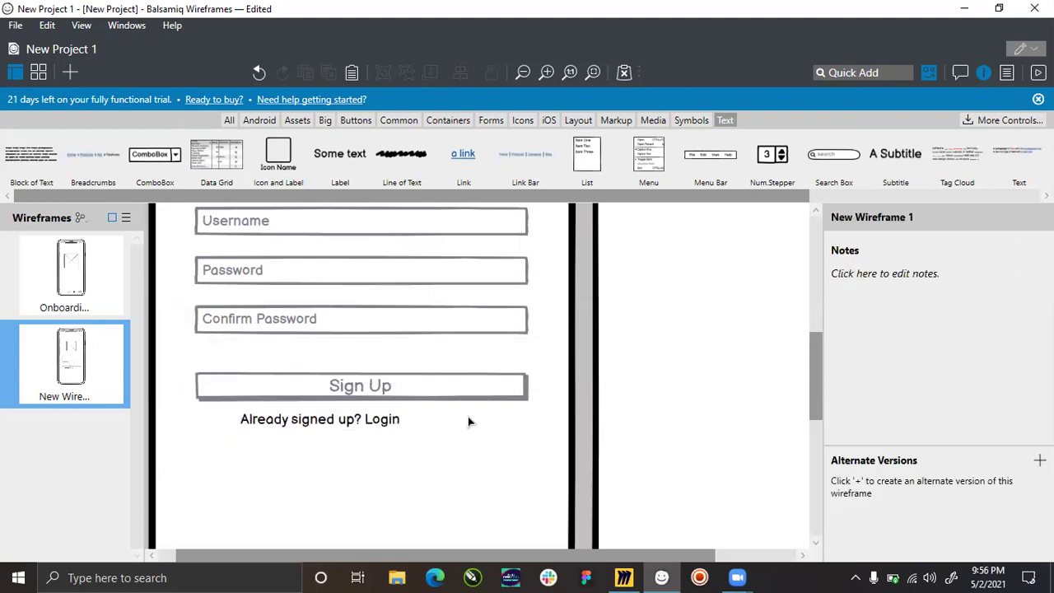
Remove 'Login' again so the label reads just 'Already signed up?'.
{"action": "double_click", "coordinate": [387, 422]}
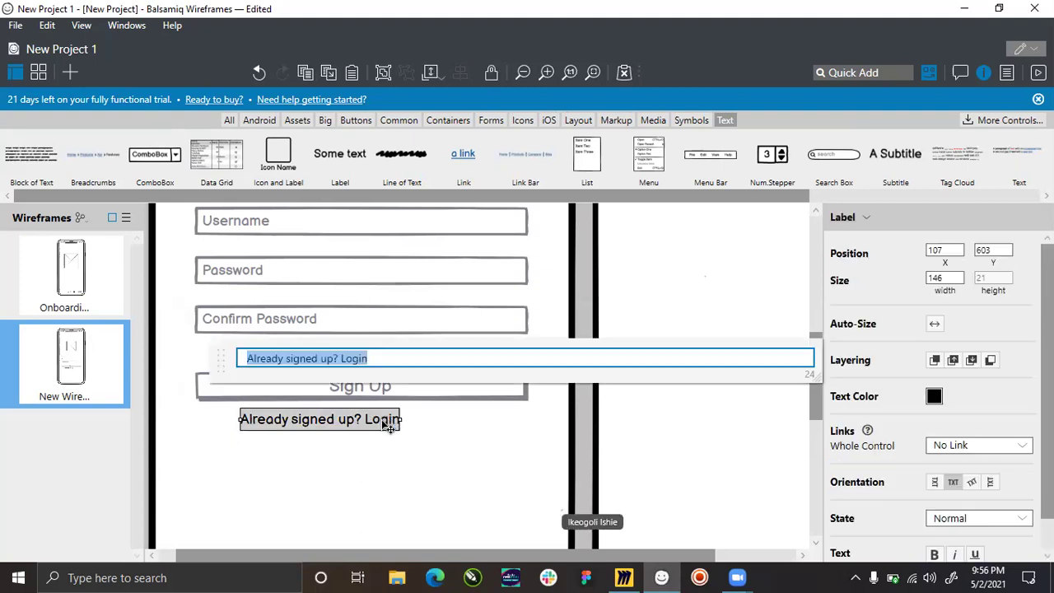
{"action": "left_click", "coordinate": [376, 358]}
{"action": "key", "text": "BackSpace"}
{"action": "key", "text": "BackSpace"}
{"action": "key", "text": "BackSpace"}
{"action": "key", "text": "BackSpace"}
{"action": "key", "text": "BackSpace"}
{"action": "key", "text": "BackSpace"}
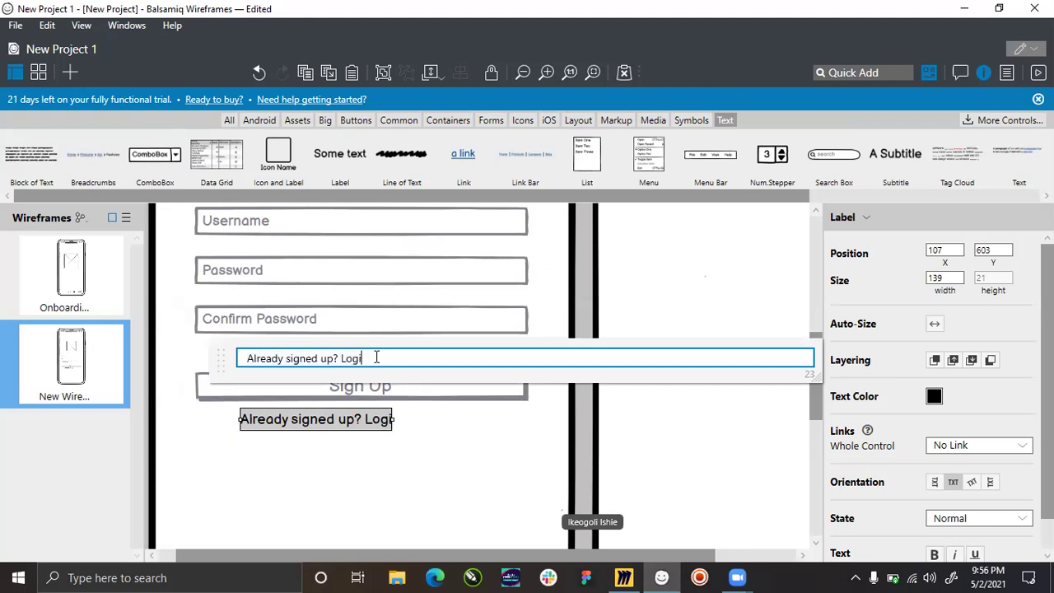
{"action": "key", "text": "BackSpace"}
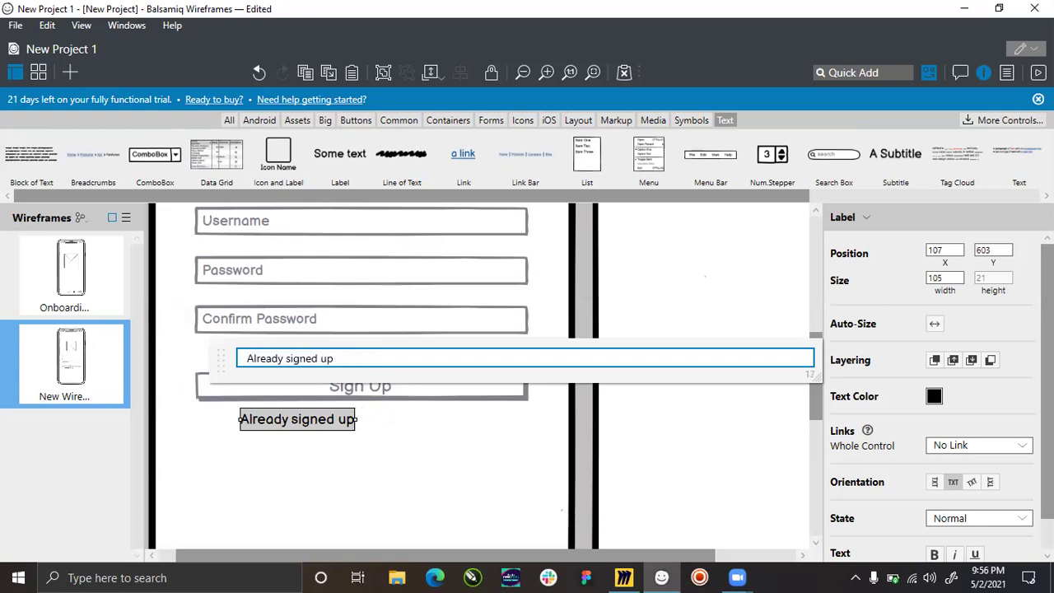
{"action": "type", "text": "?"}
{"action": "key", "text": "Return"}
Add a Link control reading 'Login' right after the 'Already signed up?' label.
{"action": "left_click_drag", "start_coordinate": [473, 160], "coordinate": [416, 433]}
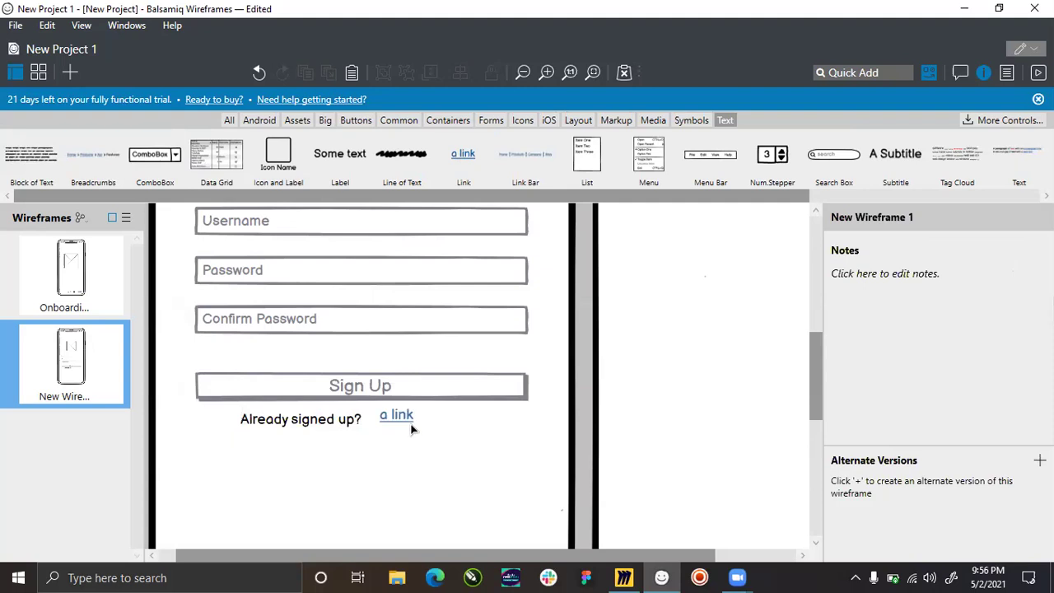
{"action": "double_click", "coordinate": [410, 421]}
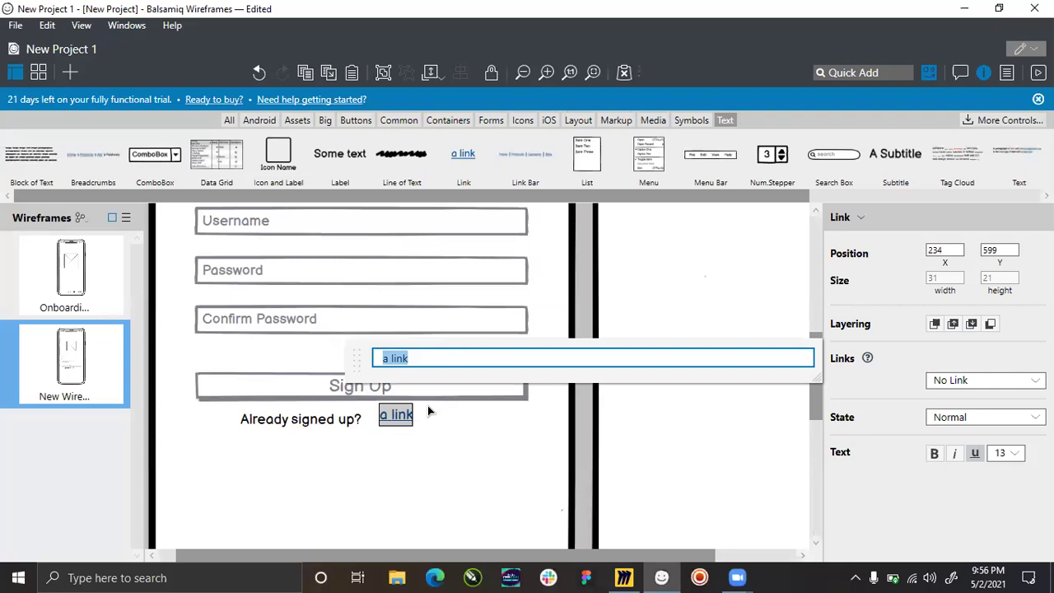
{"action": "type", "text": "Login"}
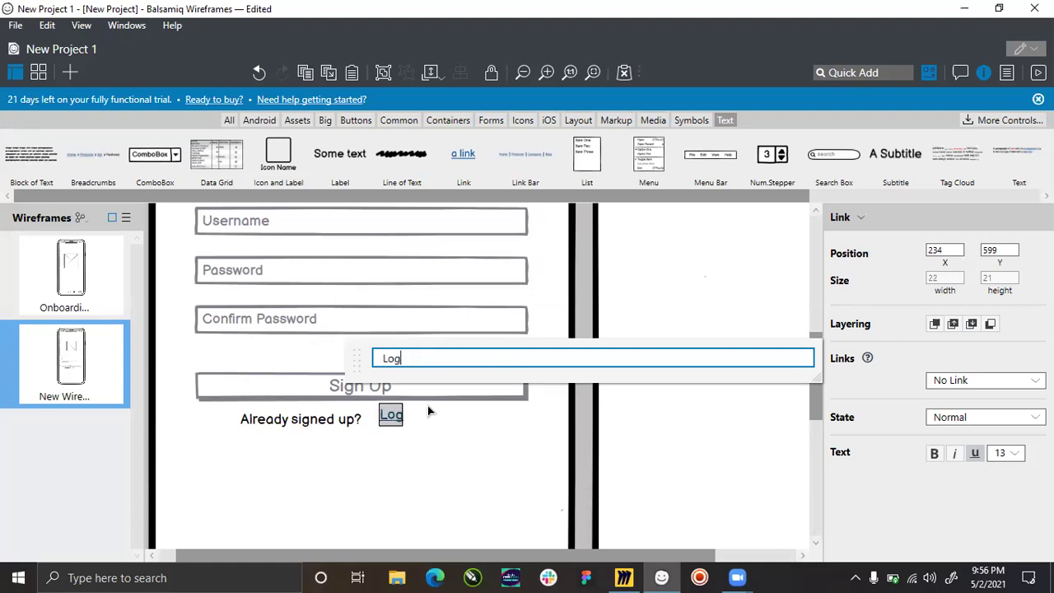
{"action": "key", "text": "Return"}
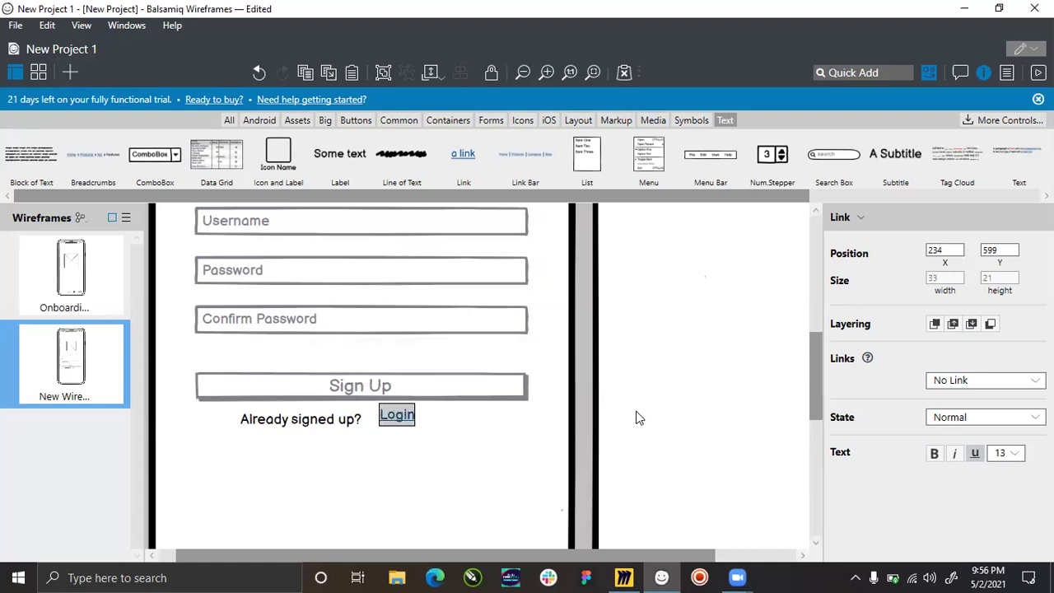
{"action": "left_click", "coordinate": [384, 438]}
{"action": "mouse_move", "coordinate": [400, 423]}
{"action": "left_mouse_down"}
{"action": "mouse_move", "coordinate": [385, 429]}
{"action": "mouse_move", "coordinate": [399, 429]}
{"action": "left_mouse_up"}
Group the 'Already signed up?' label and Login link and centre them on the phone.
{"action": "left_click", "coordinate": [343, 419], "text": "shift"}
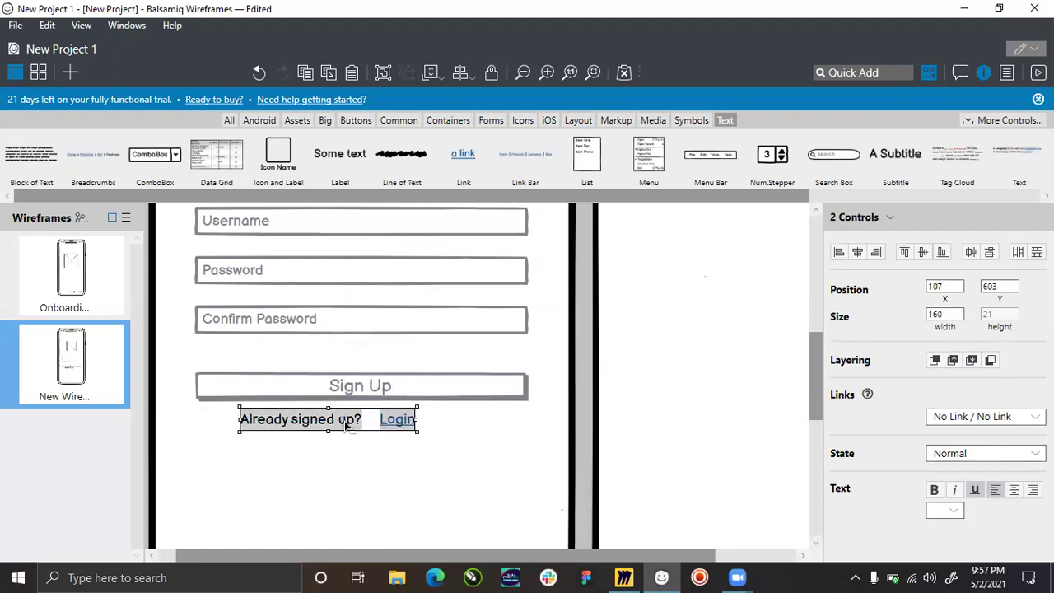
{"action": "key", "text": "ctrl+g"}
{"action": "key", "text": "ctrl+a"}
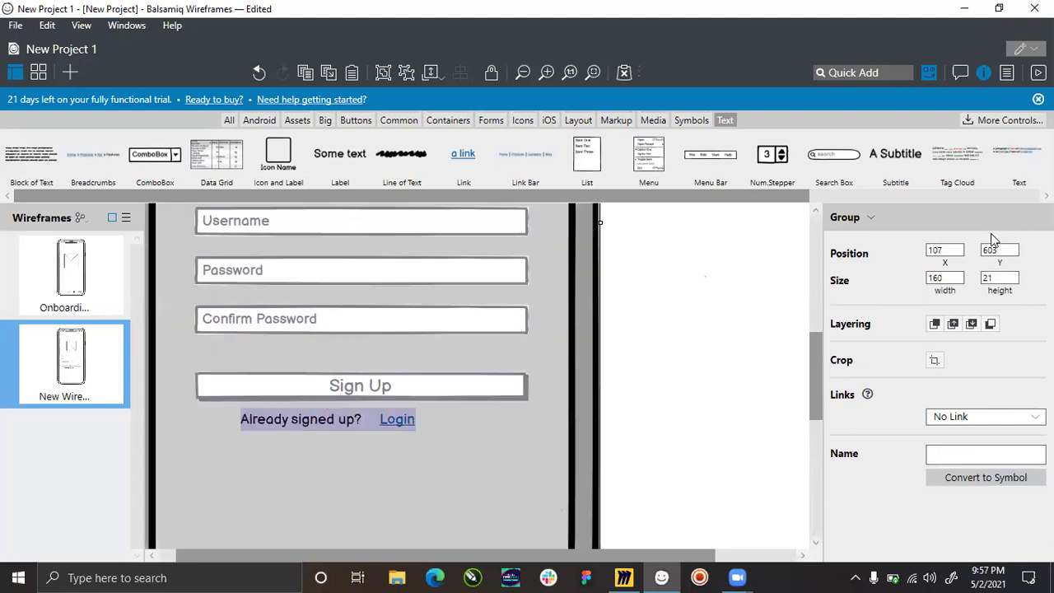
{"action": "left_click", "coordinate": [876, 253]}
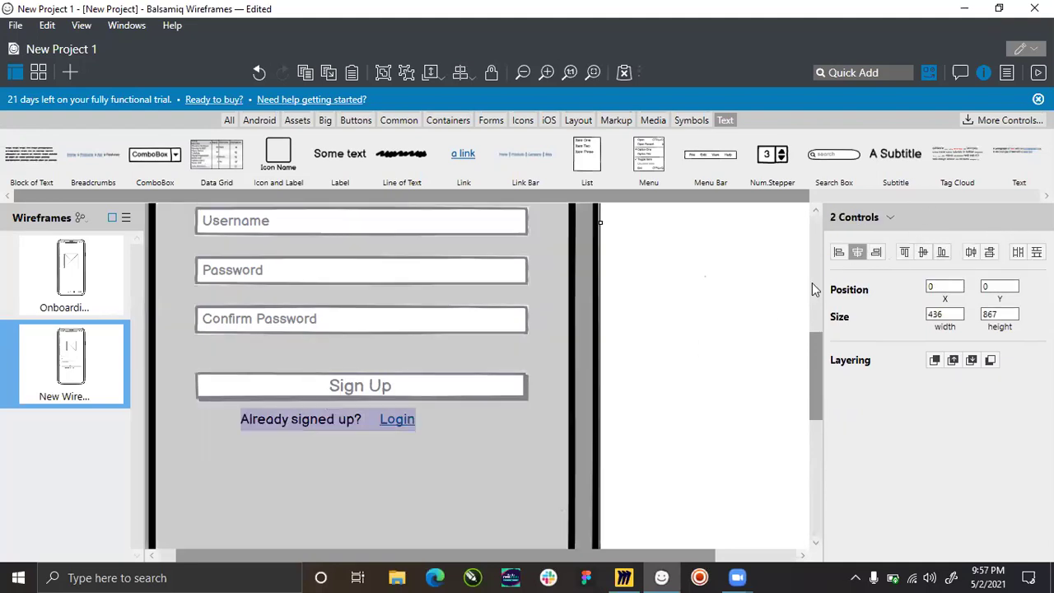
{"action": "key", "text": "Escape"}
{"action": "key", "text": "ctrl+minus"}
{"action": "key", "text": "ctrl+minus"}
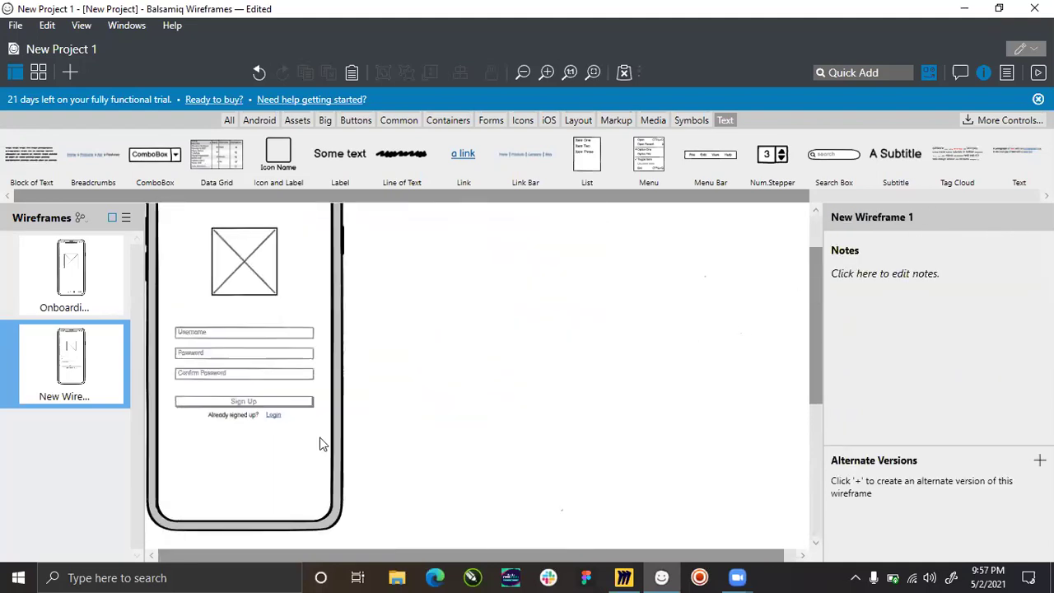
{"action": "key", "text": "ctrl+minus"}
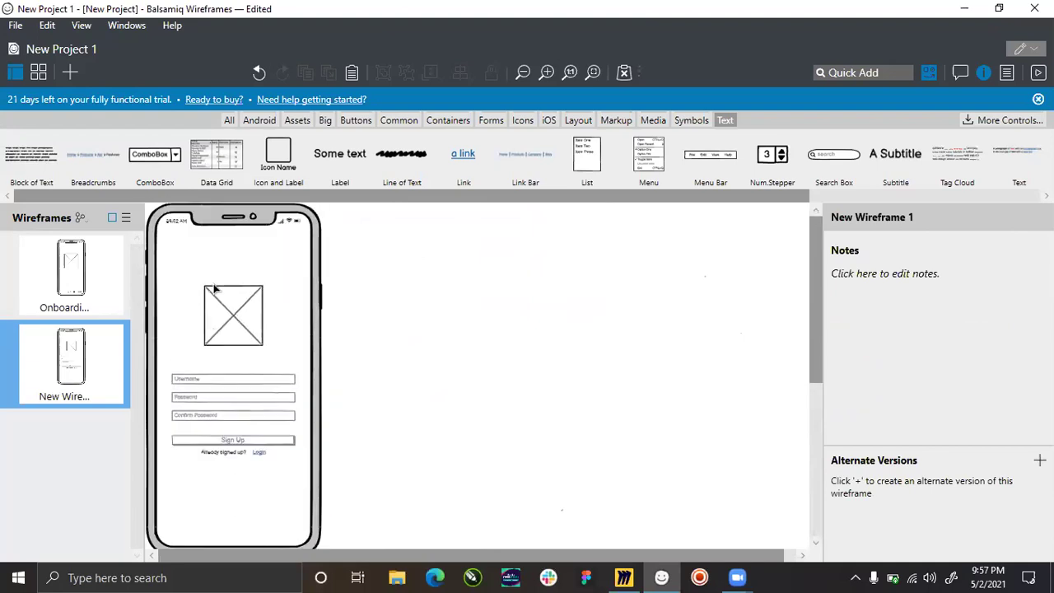
{"action": "scroll", "coordinate": [213, 289], "scroll_direction": "down", "scroll_amount": 3}
Rename the current wireframe to 'Sign Up'.
{"action": "left_click", "coordinate": [78, 399]}
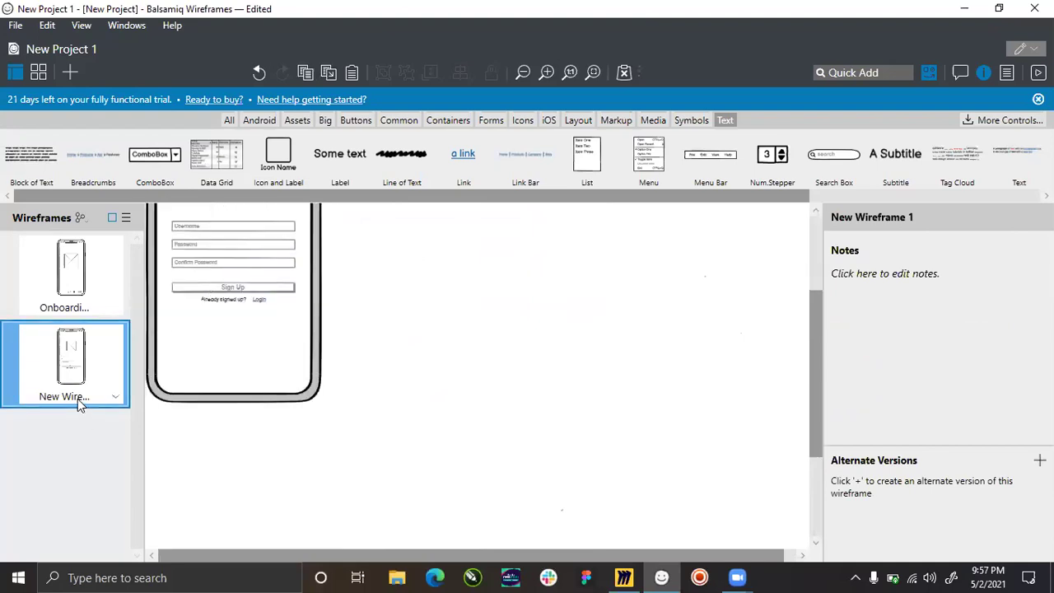
{"action": "right_click", "coordinate": [77, 398]}
{"action": "left_click", "coordinate": [124, 416]}
{"action": "type", "text": "S"}
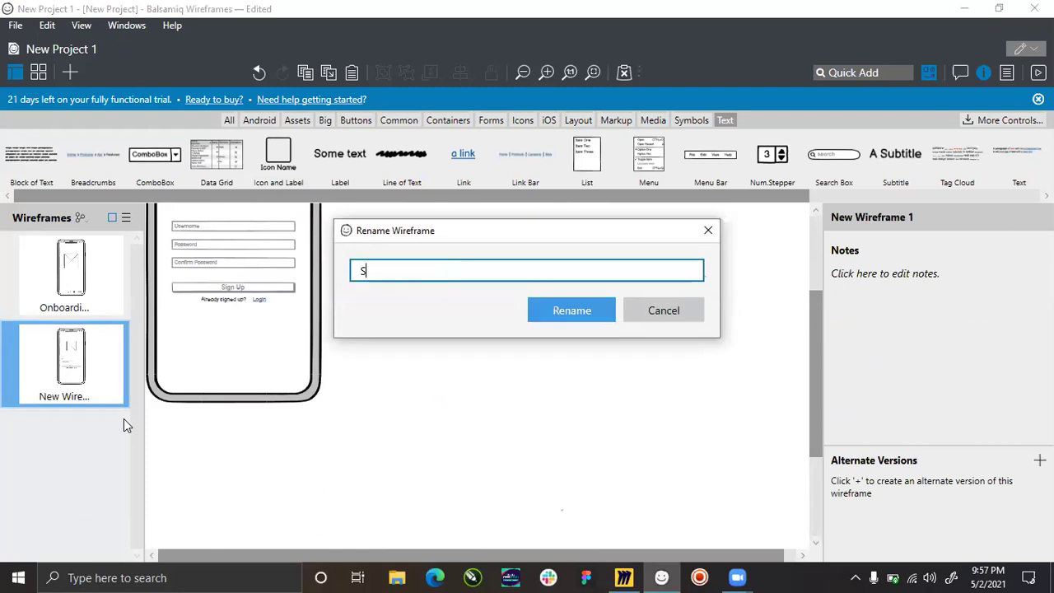
{"action": "type", "text": "ign Up"}
{"action": "key", "text": "Return"}
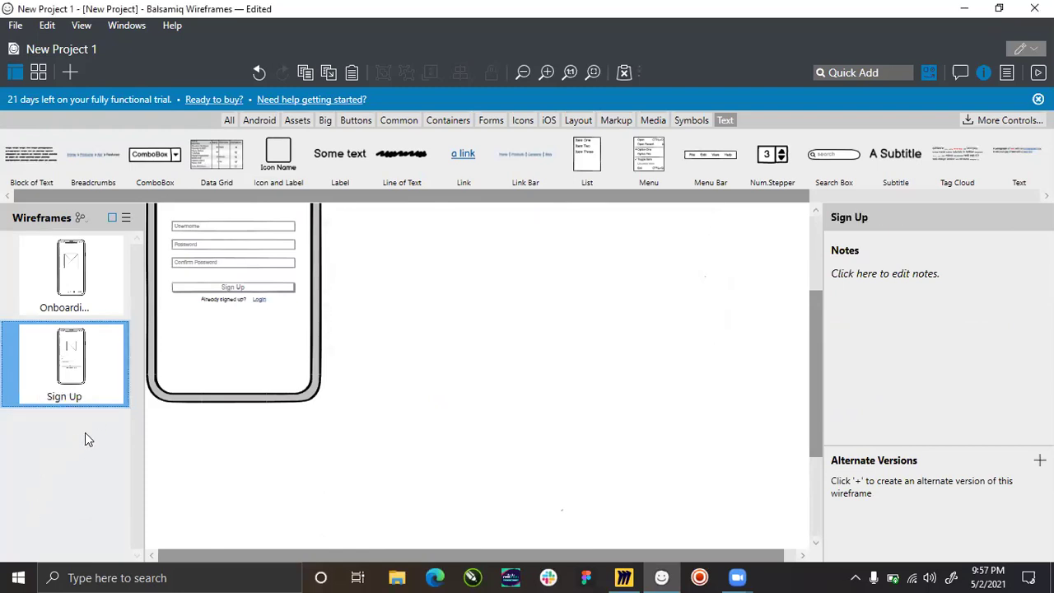
Add a new wireframe containing an iPhone mockup positioned at 0,0.
{"action": "left_click", "coordinate": [69, 71]}
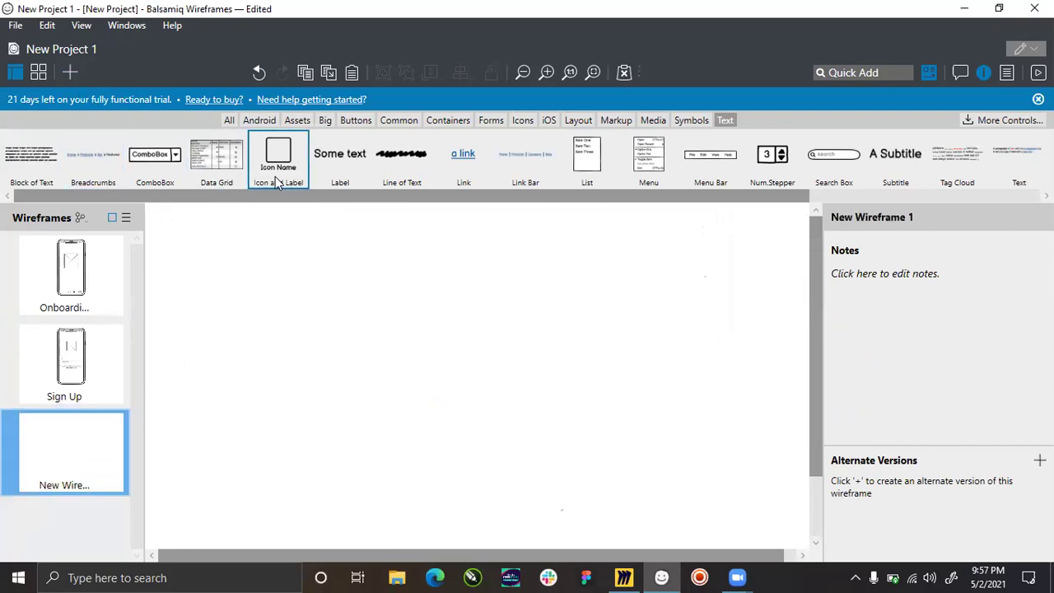
{"action": "left_click", "coordinate": [230, 121]}
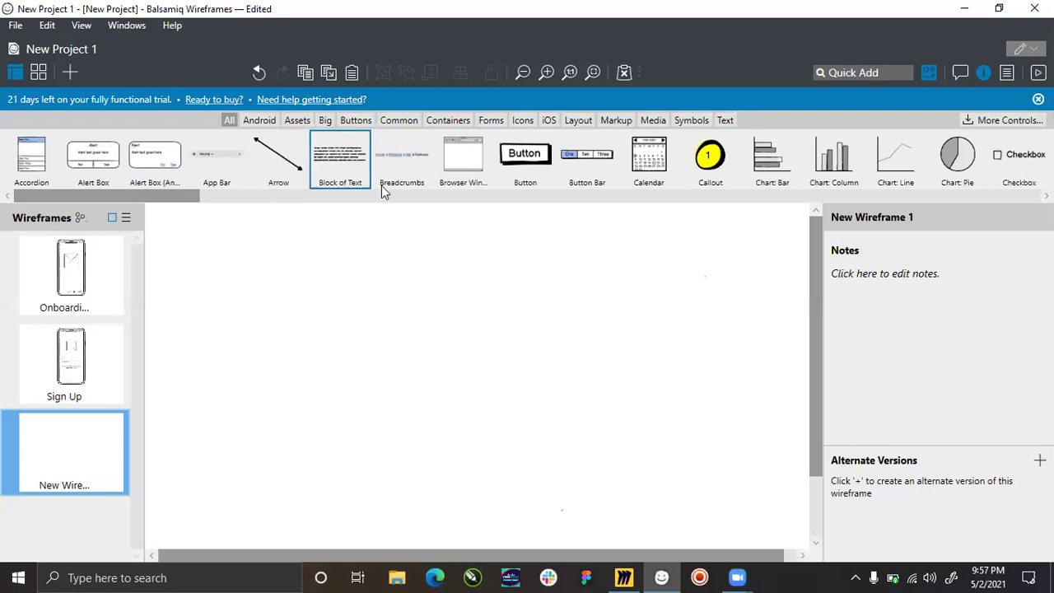
{"action": "left_click", "coordinate": [329, 196]}
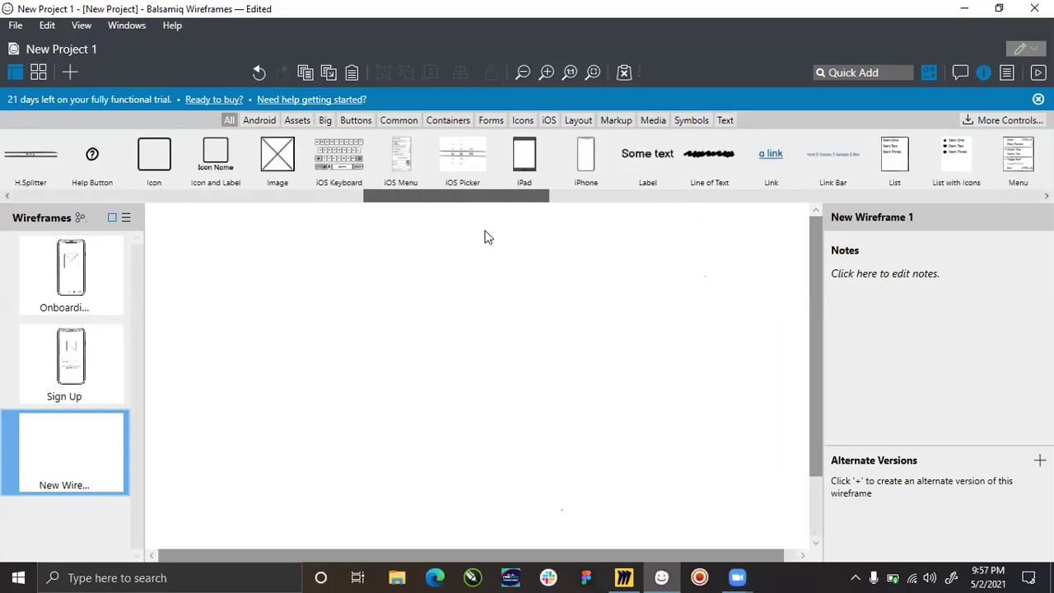
{"action": "left_click_drag", "start_coordinate": [586, 154], "coordinate": [272, 344]}
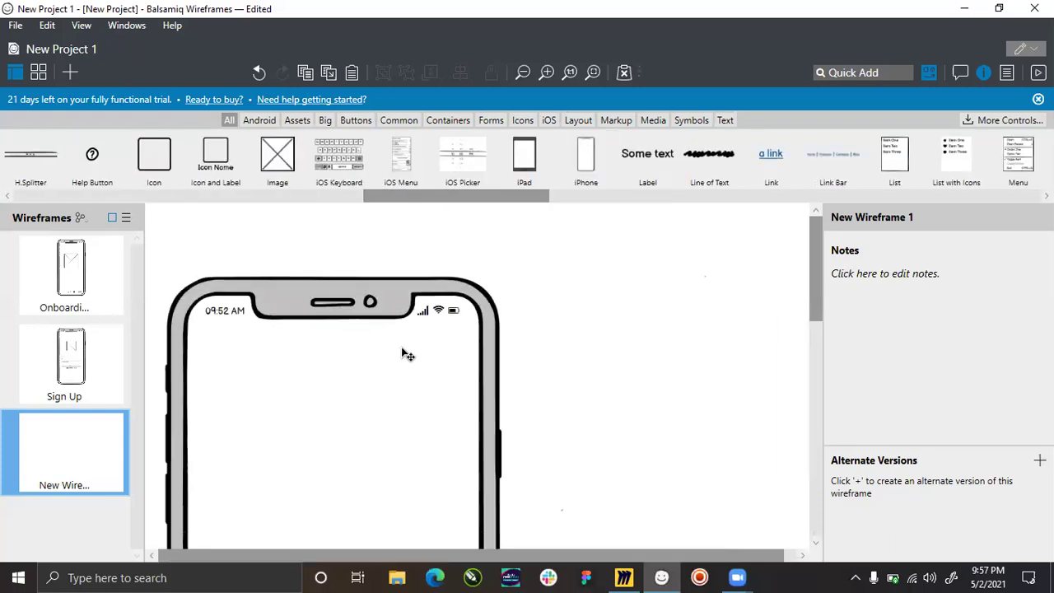
{"action": "left_click", "coordinate": [323, 410]}
{"action": "left_click_drag", "start_coordinate": [323, 411], "coordinate": [280, 309]}
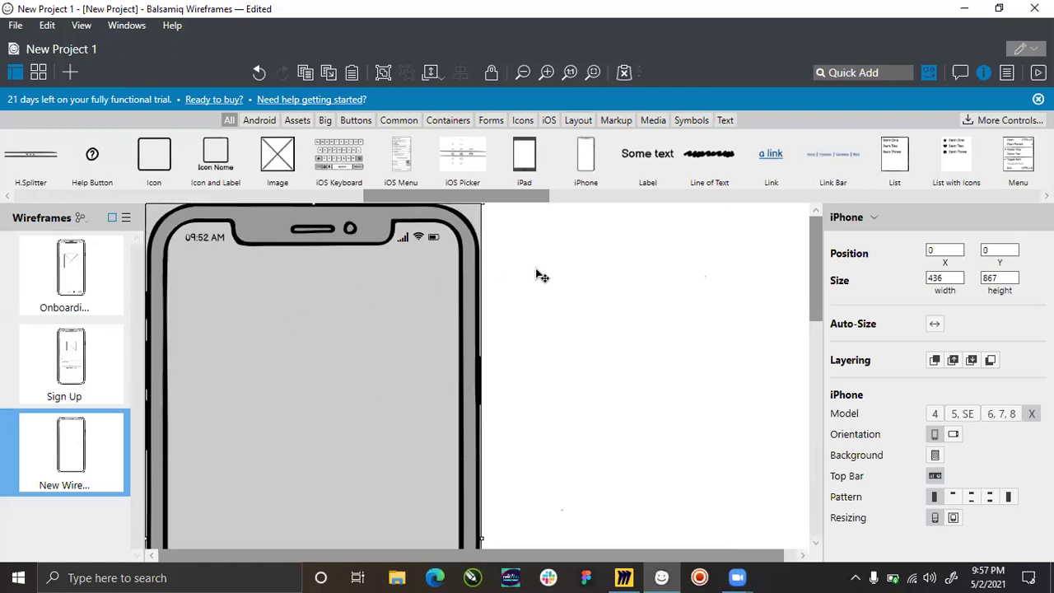
{"action": "left_click", "coordinate": [521, 294]}
Return to the Sign Up wireframe.
{"action": "scroll", "coordinate": [494, 311], "scroll_direction": "down", "scroll_amount": 5}
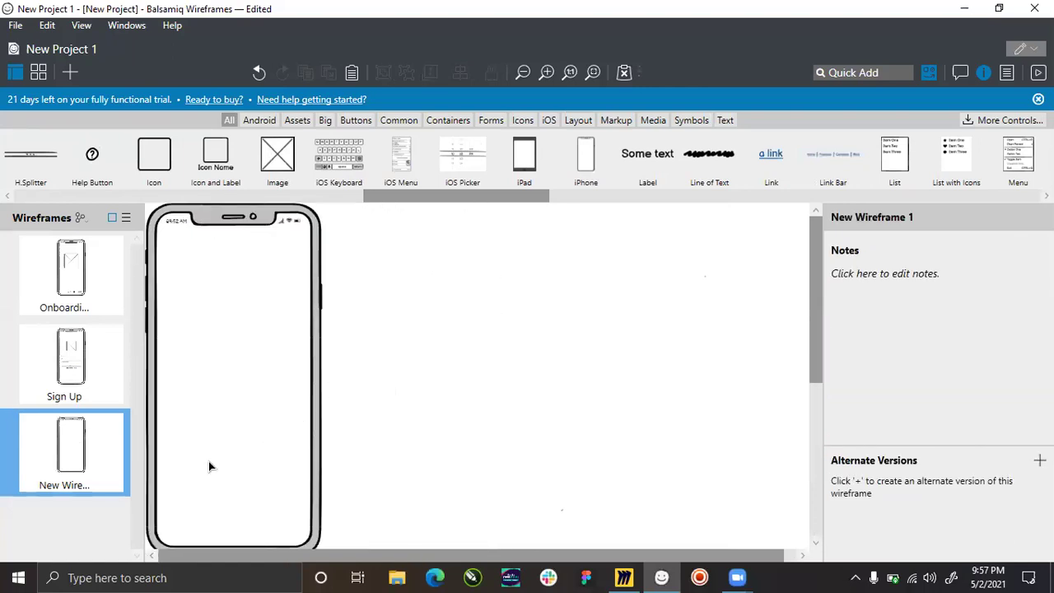
{"action": "scroll", "coordinate": [182, 411], "scroll_direction": "down", "scroll_amount": 1}
{"action": "scroll", "coordinate": [180, 410], "scroll_direction": "up", "scroll_amount": 1}
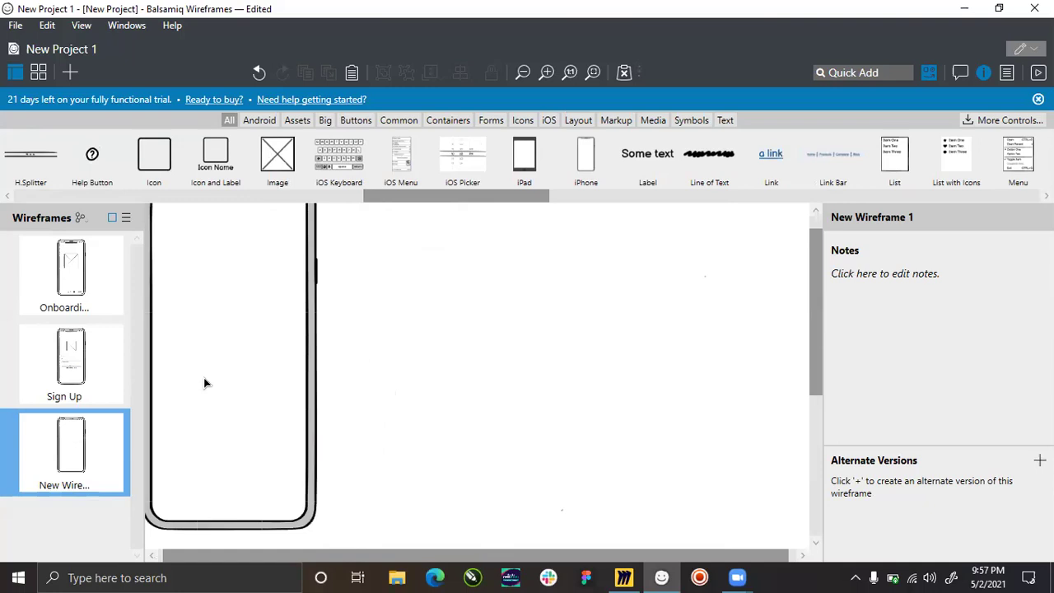
{"action": "scroll", "coordinate": [199, 365], "scroll_direction": "up", "scroll_amount": 1}
{"action": "left_click", "coordinate": [74, 357]}
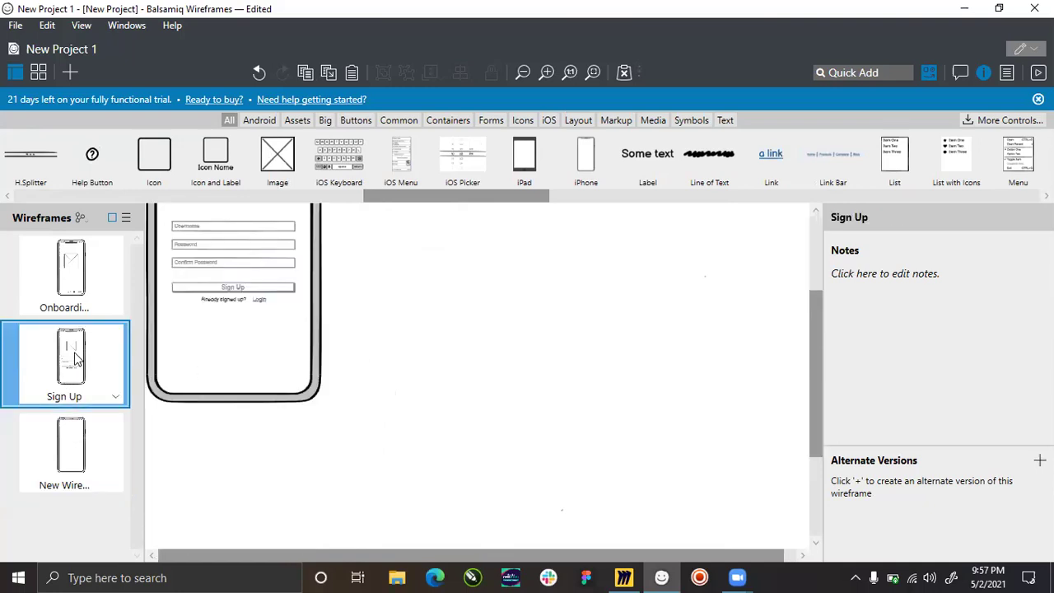
{"action": "scroll", "coordinate": [221, 344], "scroll_direction": "up", "scroll_amount": 3}
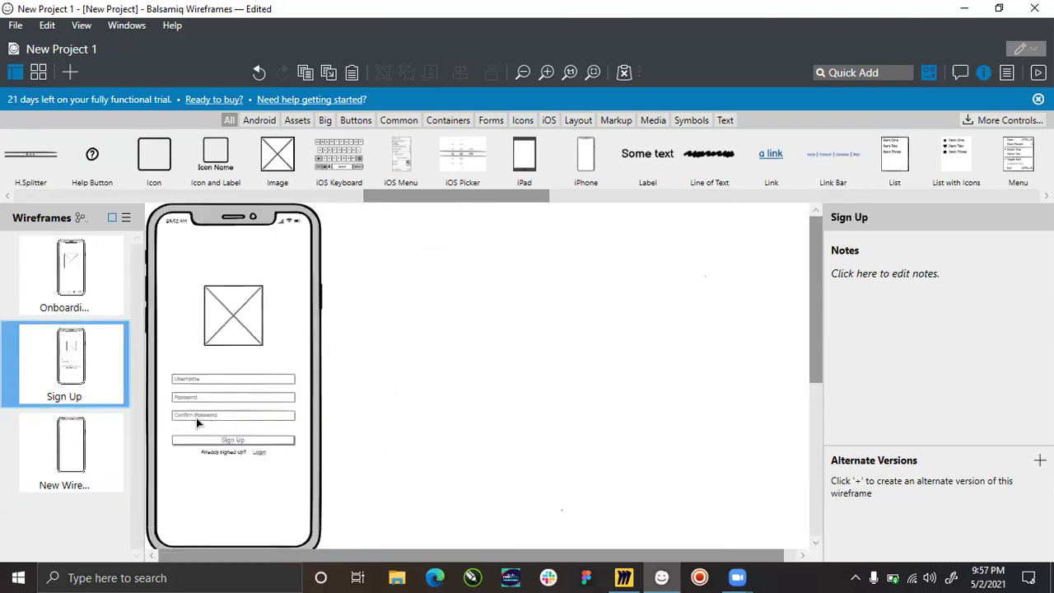
Duplicate the Sign Up wireframe and open the Sign Up copy.
{"action": "right_click", "coordinate": [104, 386]}
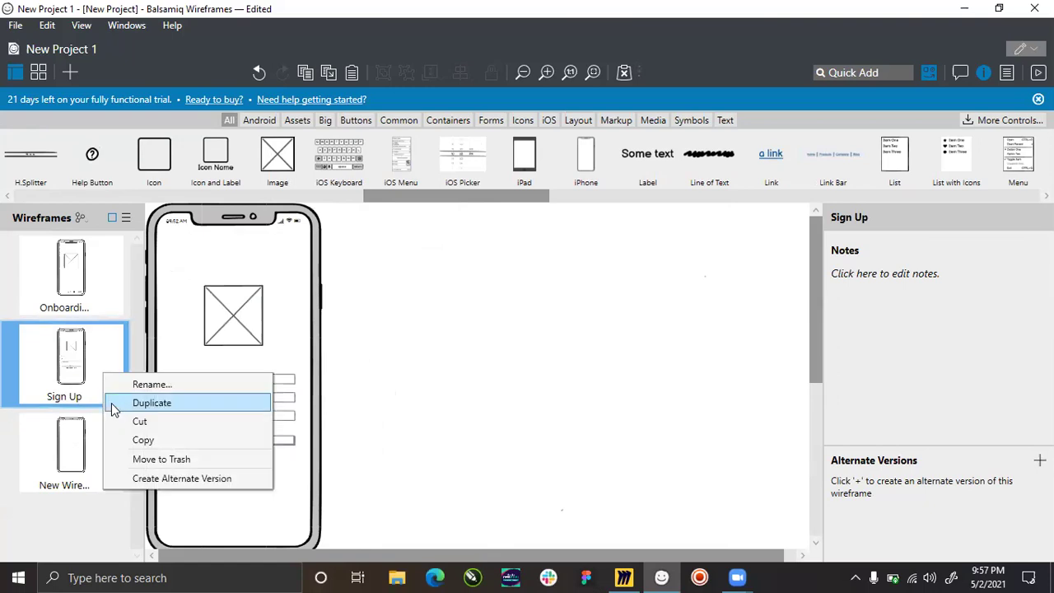
{"action": "left_click", "coordinate": [146, 403]}
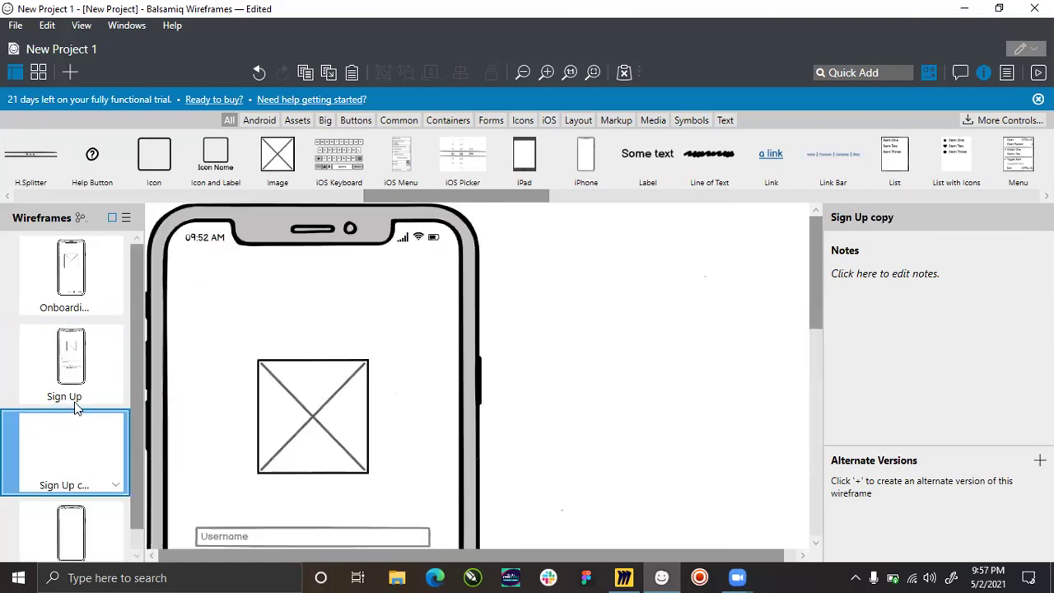
{"action": "right_click", "coordinate": [102, 364]}
{"action": "left_click", "coordinate": [463, 469]}
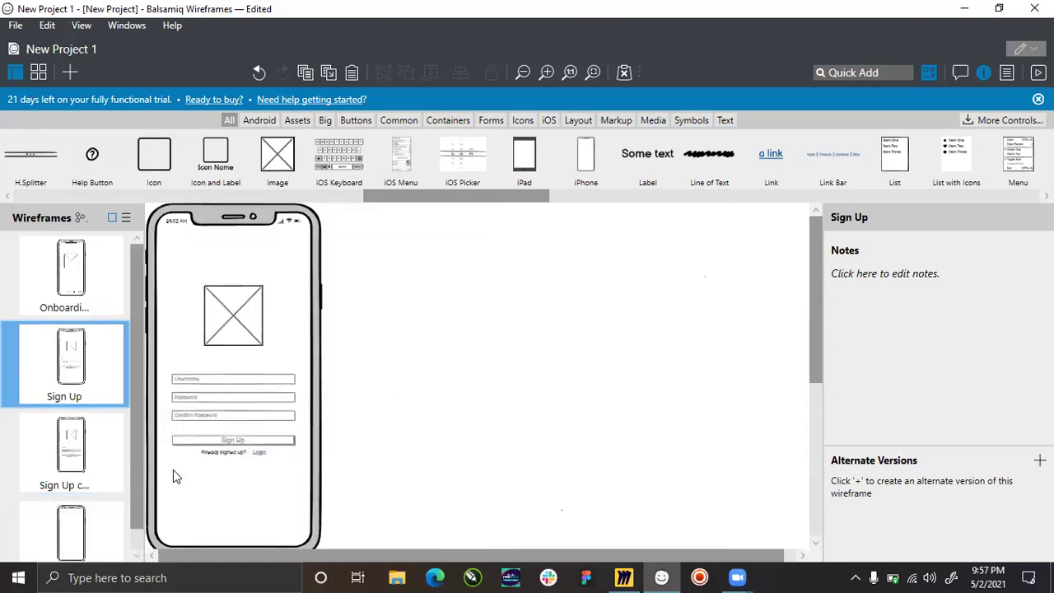
{"action": "left_click", "coordinate": [94, 466]}
Delete the Confirm Password field and move the button and prompt up into the gap.
{"action": "scroll", "coordinate": [328, 347], "scroll_direction": "down", "scroll_amount": 5}
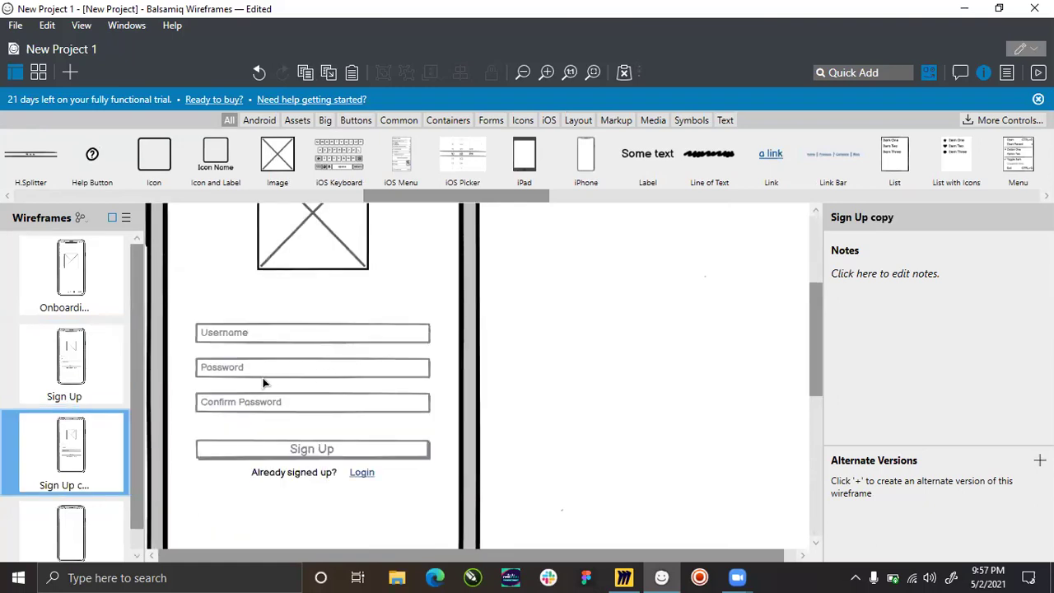
{"action": "left_click", "coordinate": [271, 408]}
{"action": "key", "text": "Delete"}
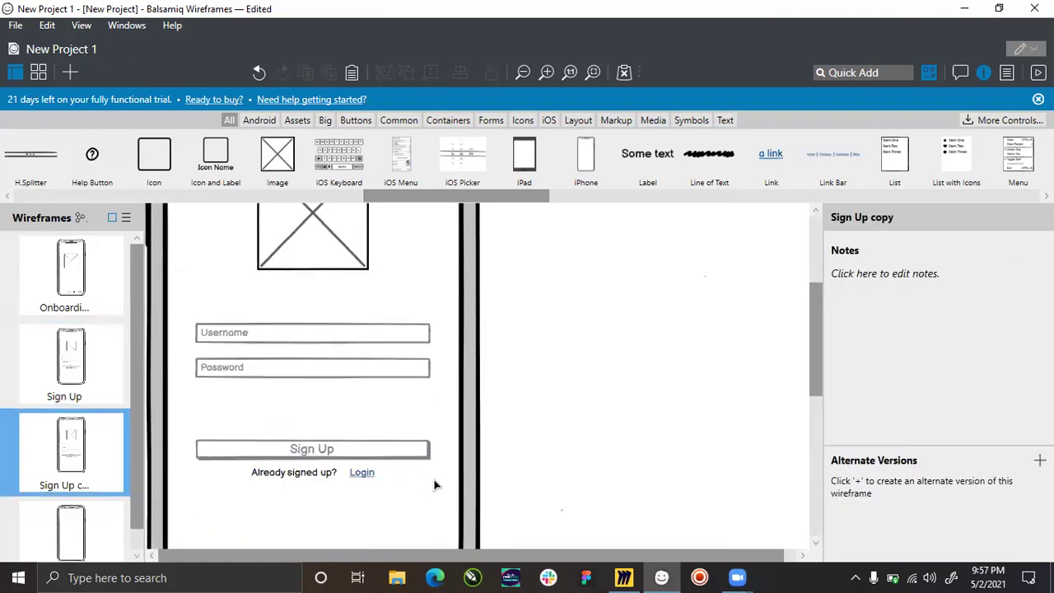
{"action": "left_click_drag", "start_coordinate": [547, 529], "coordinate": [186, 424]}
{"action": "left_click_drag", "start_coordinate": [243, 439], "coordinate": [241, 408]}
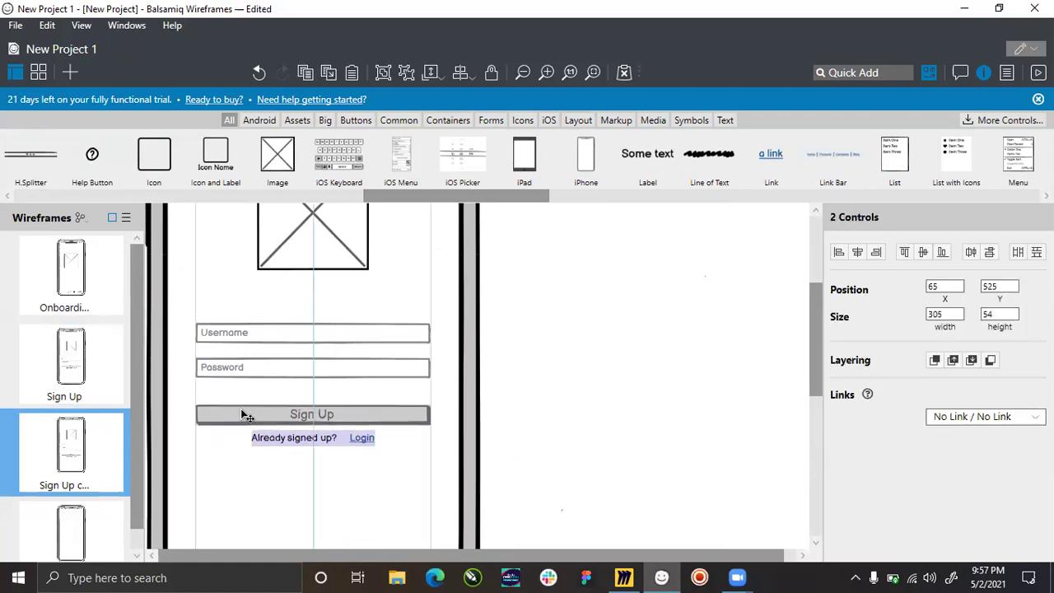
{"action": "key", "text": "Escape"}
Relabel the button 'Login' and ungroup the footer label and link.
{"action": "double_click", "coordinate": [305, 416]}
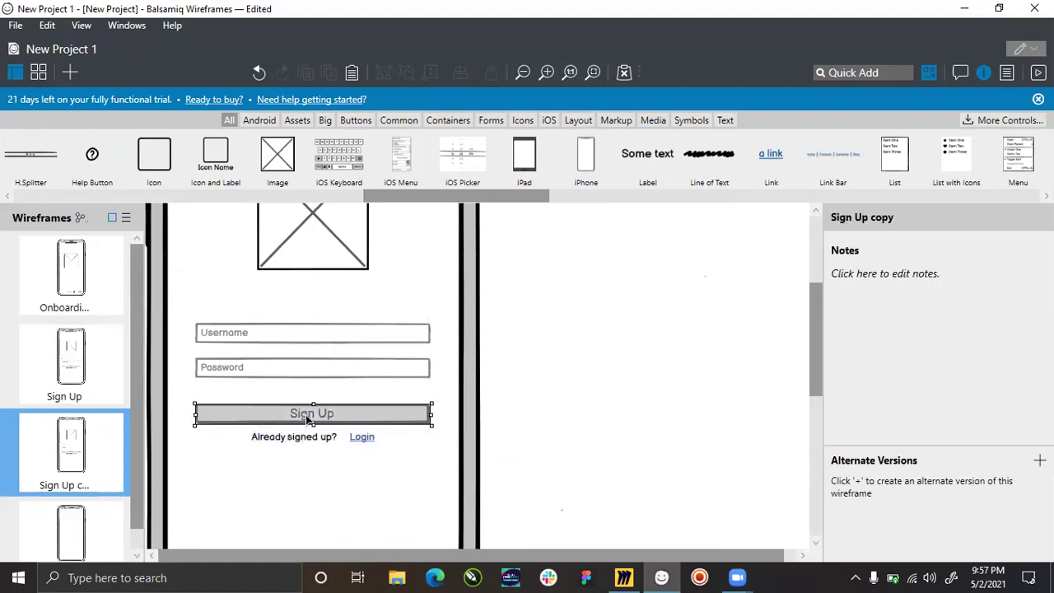
{"action": "type", "text": "Login"}
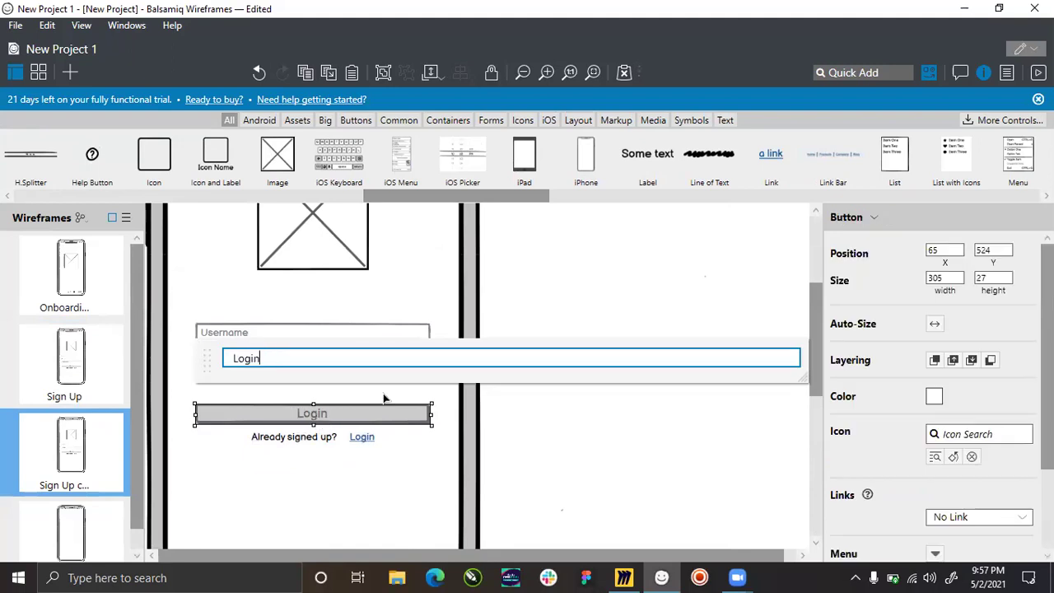
{"action": "key", "text": "Return"}
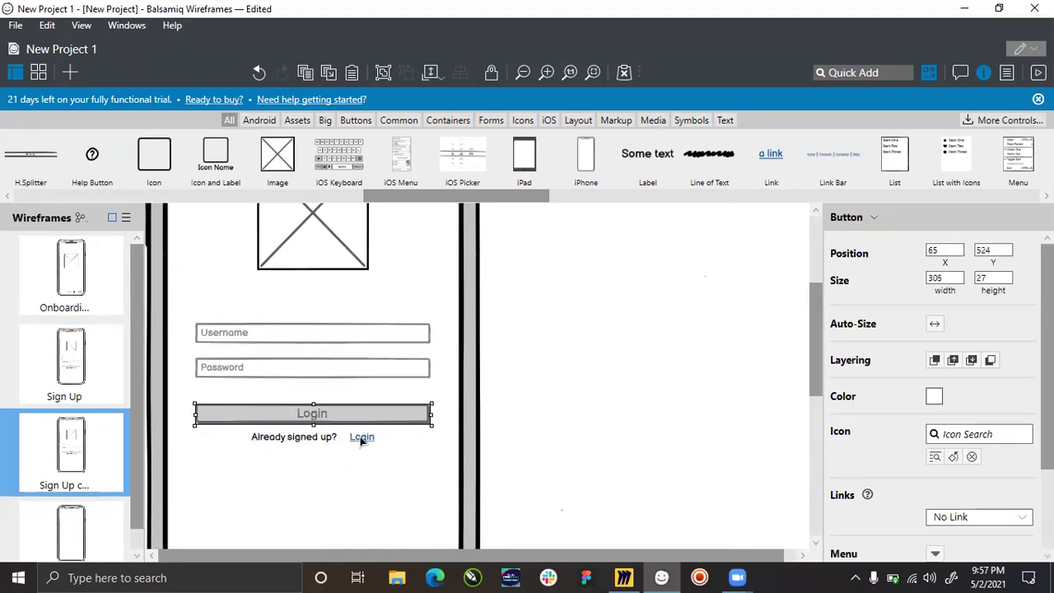
{"action": "left_click", "coordinate": [316, 435]}
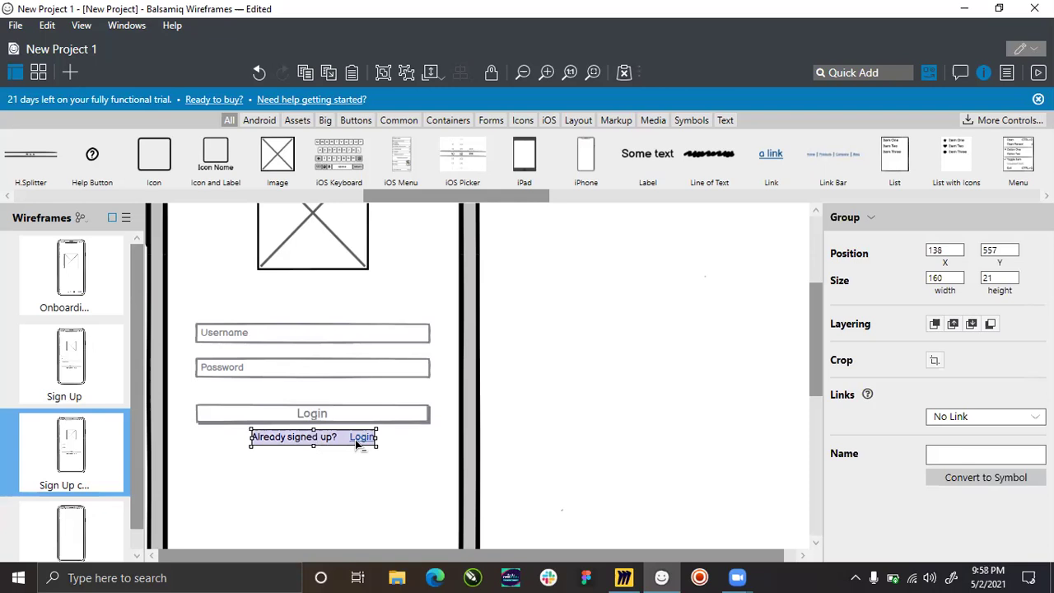
{"action": "key", "text": "ctrl+shift+g"}
{"action": "left_click", "coordinate": [313, 451]}
Change the footer label to 'Not yet a member?' and the link to 'Sign Up'.
{"action": "left_click", "coordinate": [324, 440]}
{"action": "double_click", "coordinate": [327, 441]}
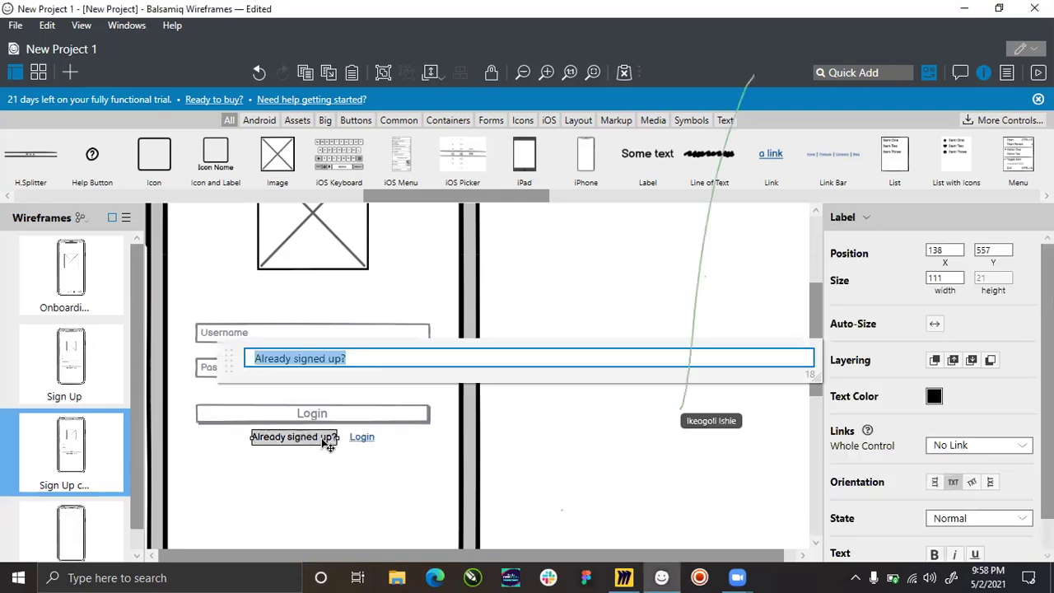
{"action": "type", "text": "D"}
{"action": "key", "text": "BackSpace"}
{"action": "type", "text": "N"}
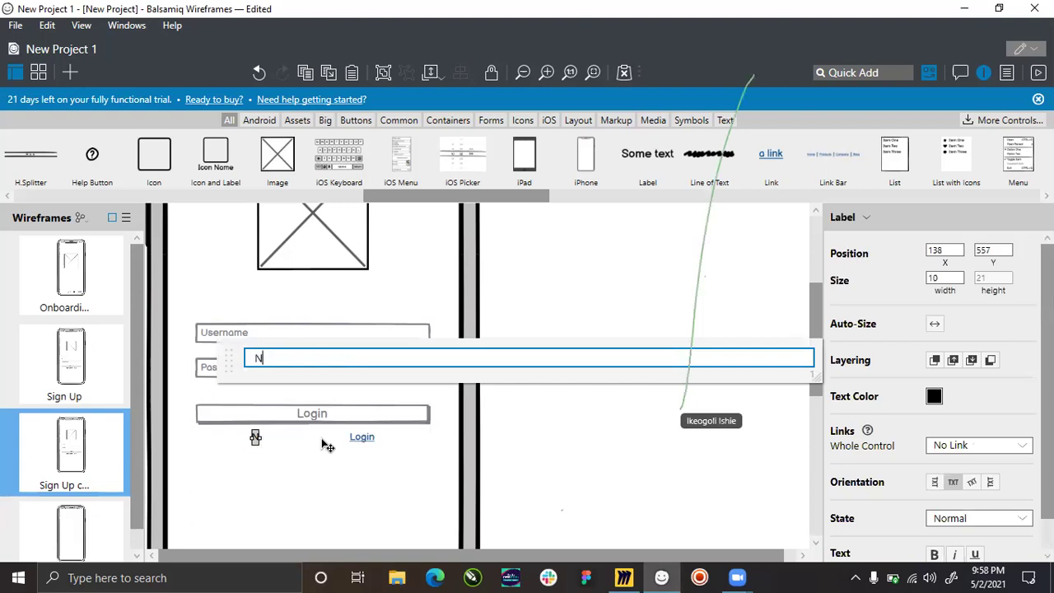
{"action": "type", "text": "ot yet  a"}
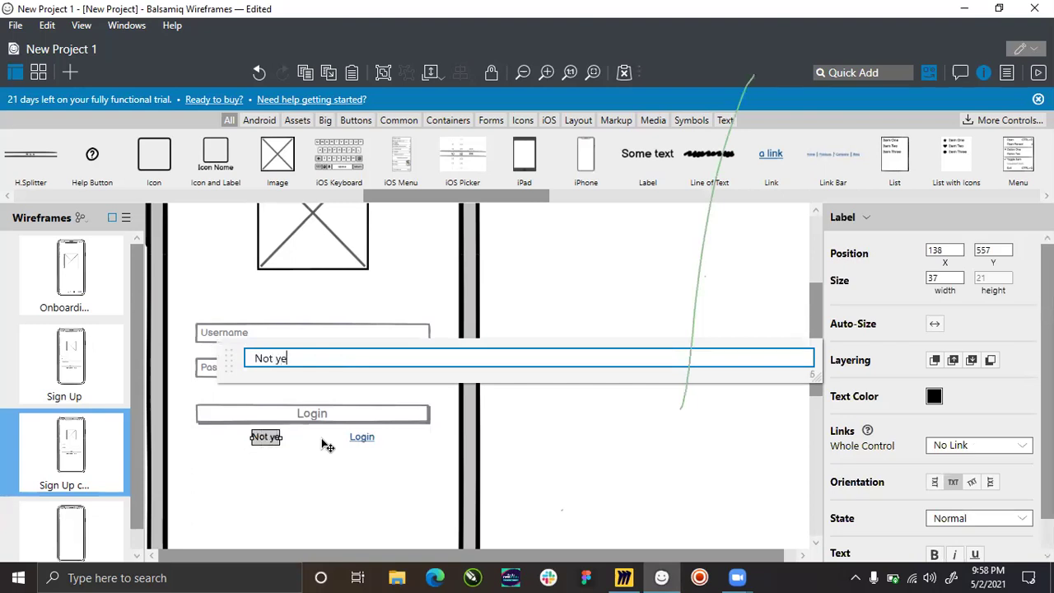
{"action": "key", "text": "BackSpace"}
{"action": "key", "text": "BackSpace"}
{"action": "type", "text": "a member"}
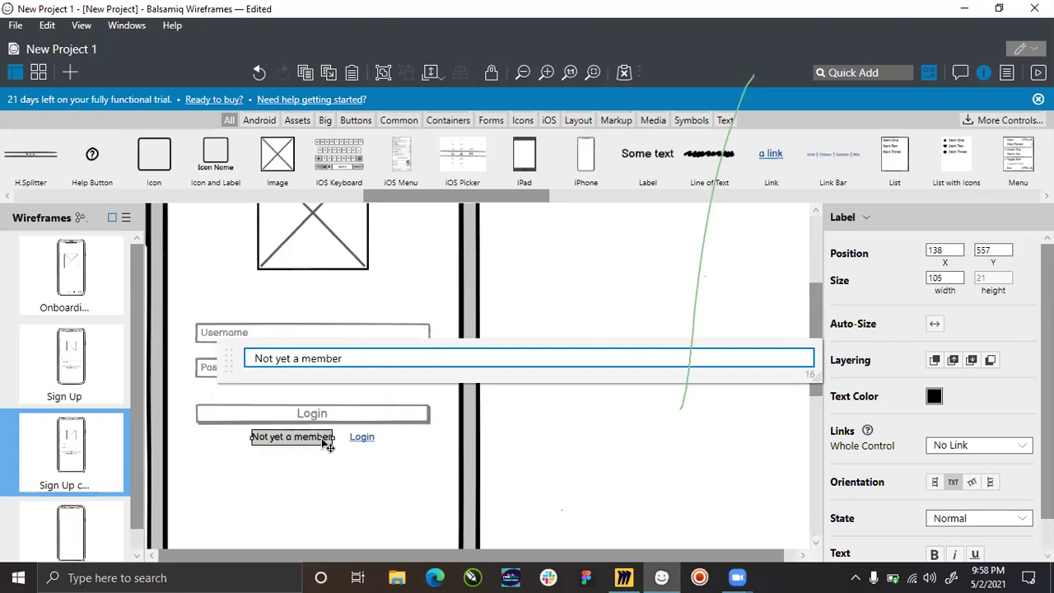
{"action": "type", "text": "?"}
{"action": "left_click", "coordinate": [363, 438]}
{"action": "double_click", "coordinate": [362, 438]}
{"action": "type", "text": "Sign Up"}
{"action": "key", "text": "Return"}
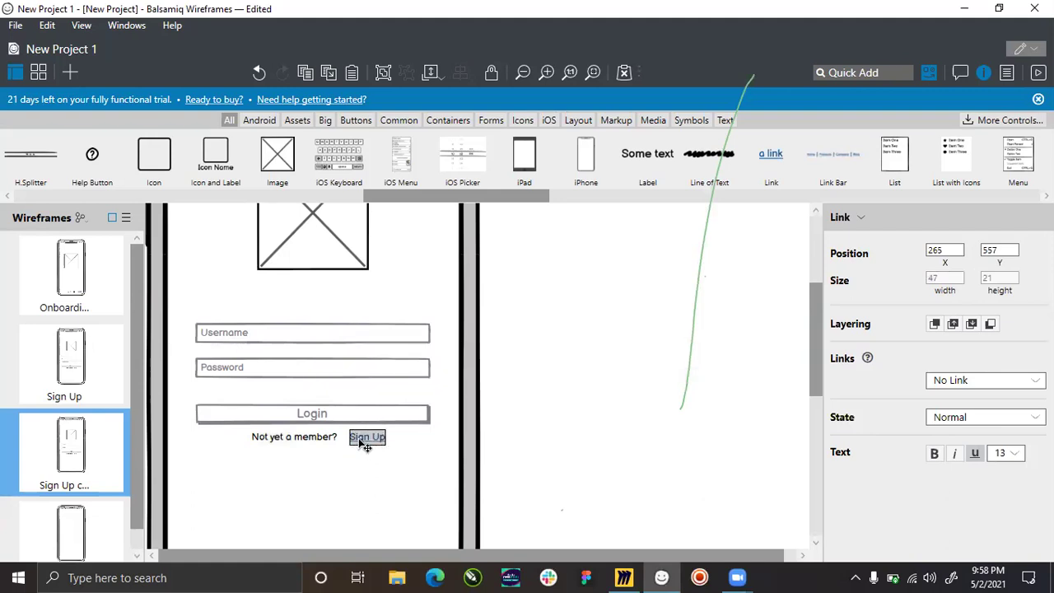
{"action": "left_click_drag", "start_coordinate": [360, 443], "coordinate": [355, 443]}
Group the footer label and link and centre the group within the phone.
{"action": "left_click", "coordinate": [329, 440], "text": "shift"}
{"action": "left_click", "coordinate": [316, 442], "text": "shift"}
{"action": "key", "text": "ctrl+g"}
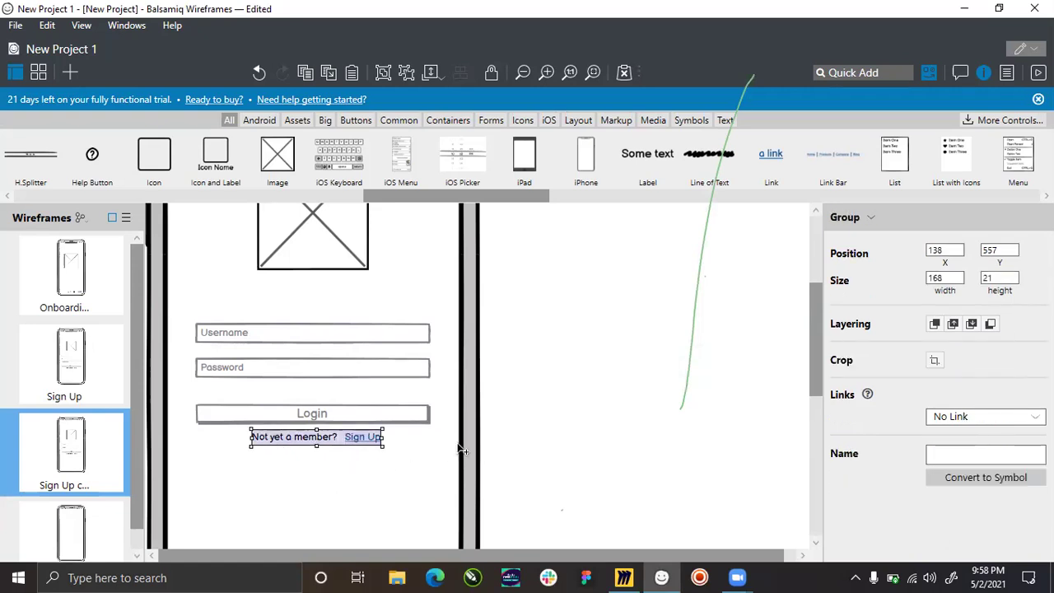
{"action": "left_click", "coordinate": [461, 450], "text": "shift"}
{"action": "left_click", "coordinate": [858, 253]}
{"action": "left_click", "coordinate": [562, 386]}
{"action": "scroll", "coordinate": [436, 397], "scroll_direction": "down", "scroll_amount": 1}
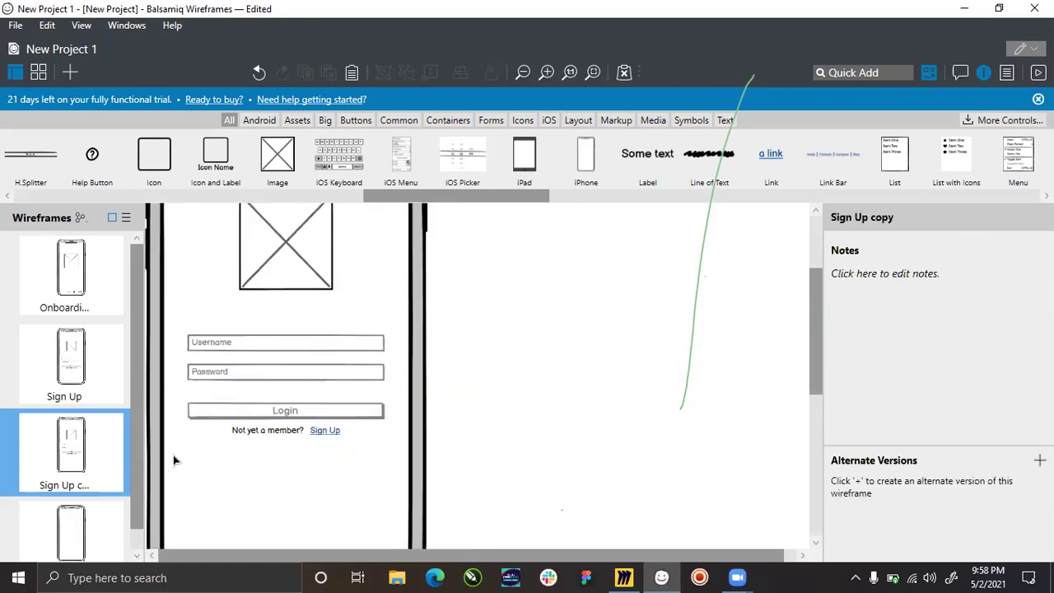
Rename the Sign Up copy wireframe to 'Login'.
{"action": "right_click", "coordinate": [101, 462]}
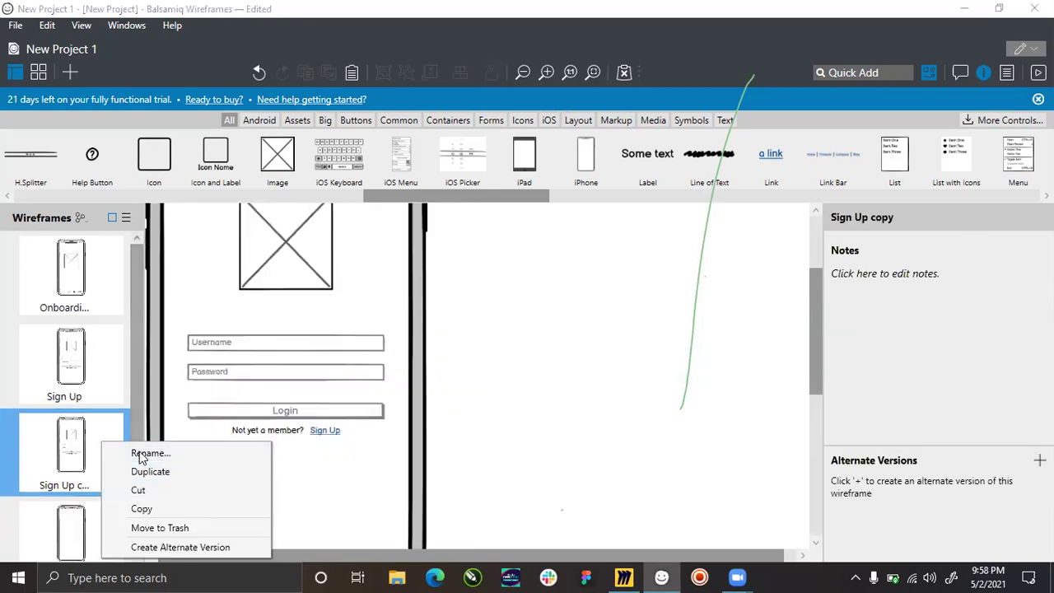
{"action": "left_click", "coordinate": [149, 454]}
{"action": "type", "text": "Login"}
{"action": "key", "text": "Return"}
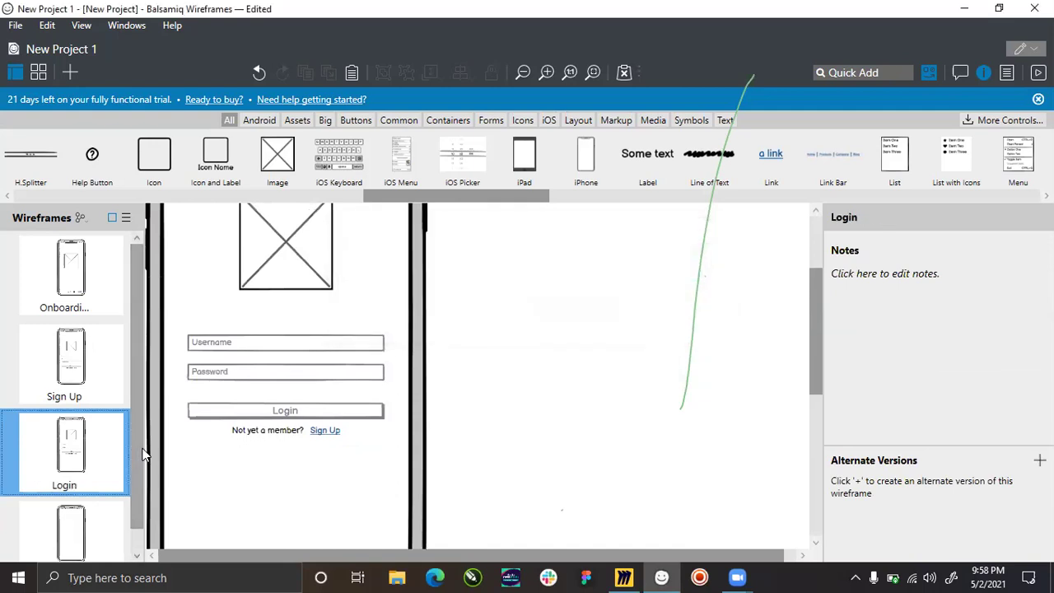
Review the Onboarding, Sign Up and Login wireframes, then open the empty New Wireframe 1.
{"action": "scroll", "coordinate": [320, 428], "scroll_direction": "up", "scroll_amount": 1}
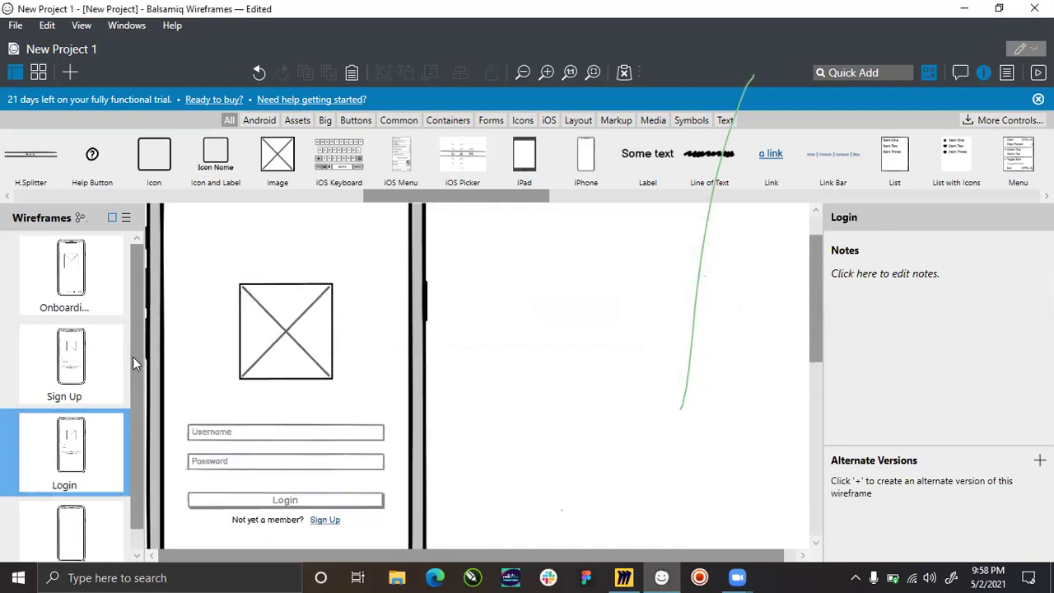
{"action": "left_click", "coordinate": [78, 296]}
{"action": "left_click", "coordinate": [89, 394]}
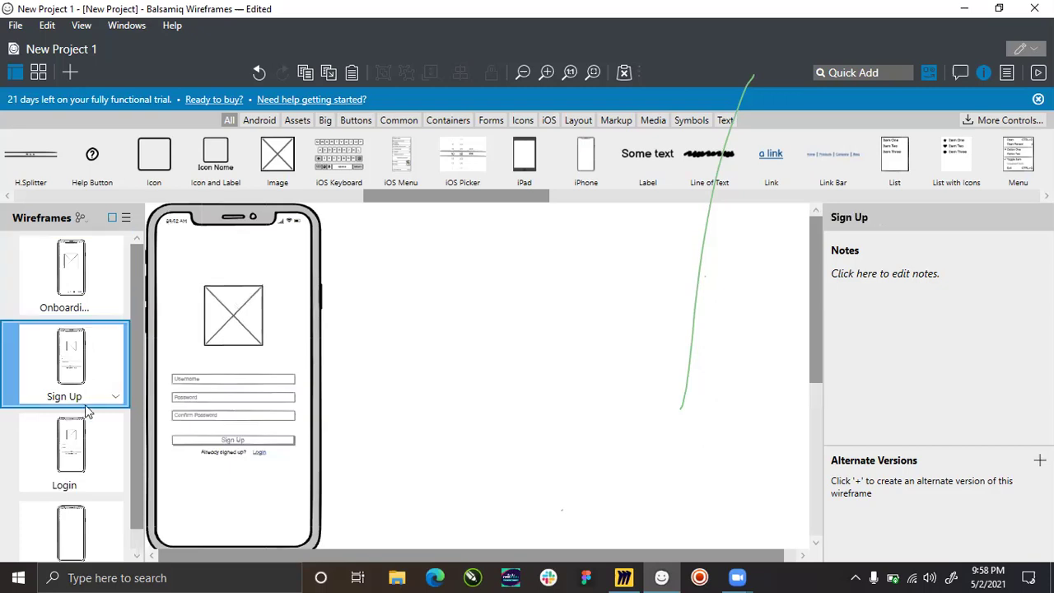
{"action": "left_click", "coordinate": [72, 445]}
{"action": "left_click", "coordinate": [72, 530]}
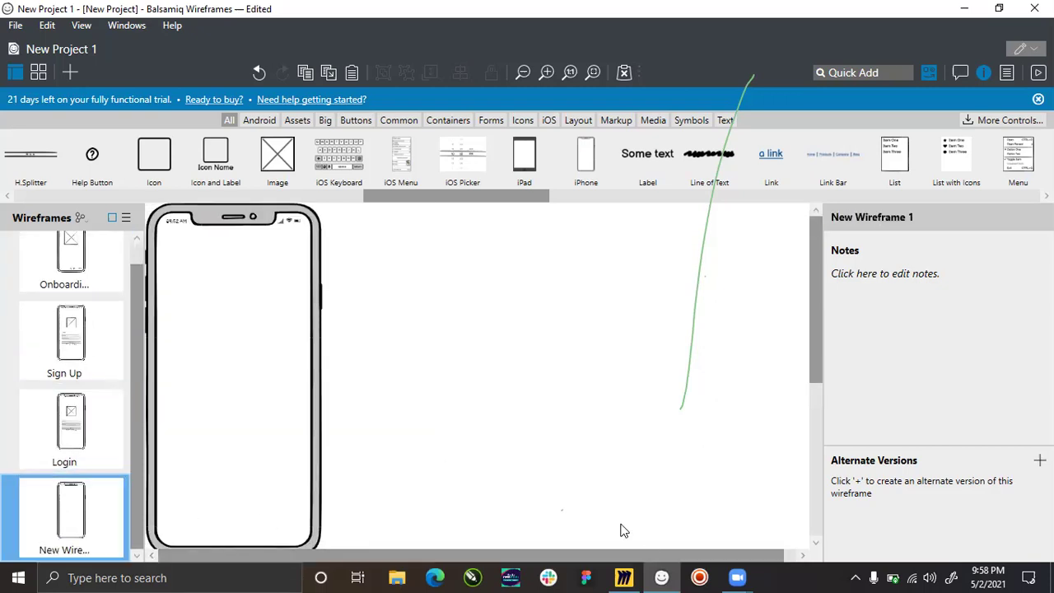
{"action": "left_click", "coordinate": [625, 577]}
Zoom and pan across the Donor phone mockups on the Miro Zuri Assignment board.
{"action": "scroll", "coordinate": [363, 231], "scroll_direction": "down", "scroll_amount": 5}
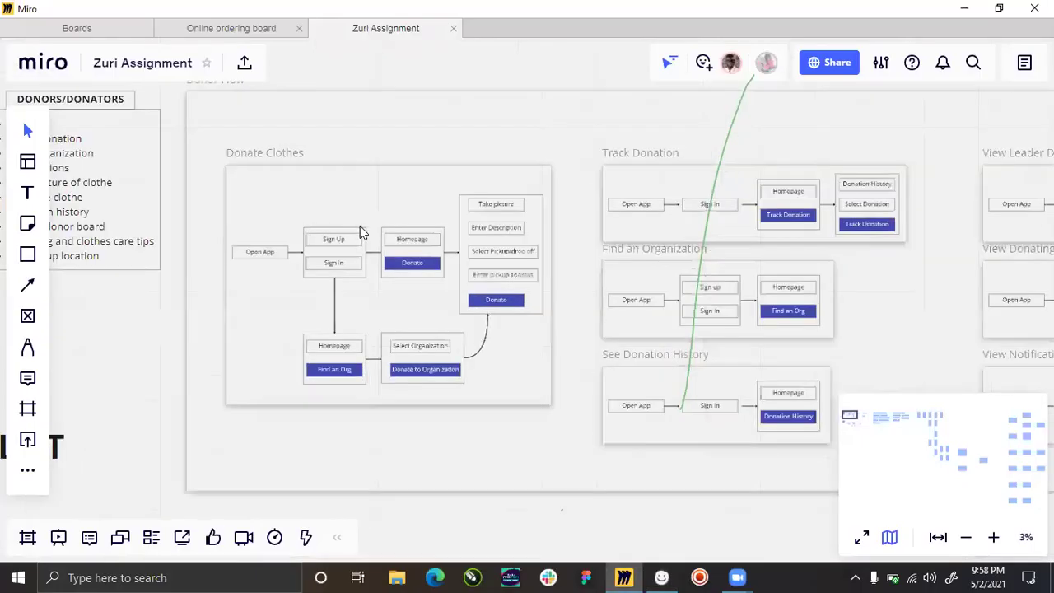
{"action": "scroll", "coordinate": [362, 232], "scroll_direction": "down", "scroll_amount": 3}
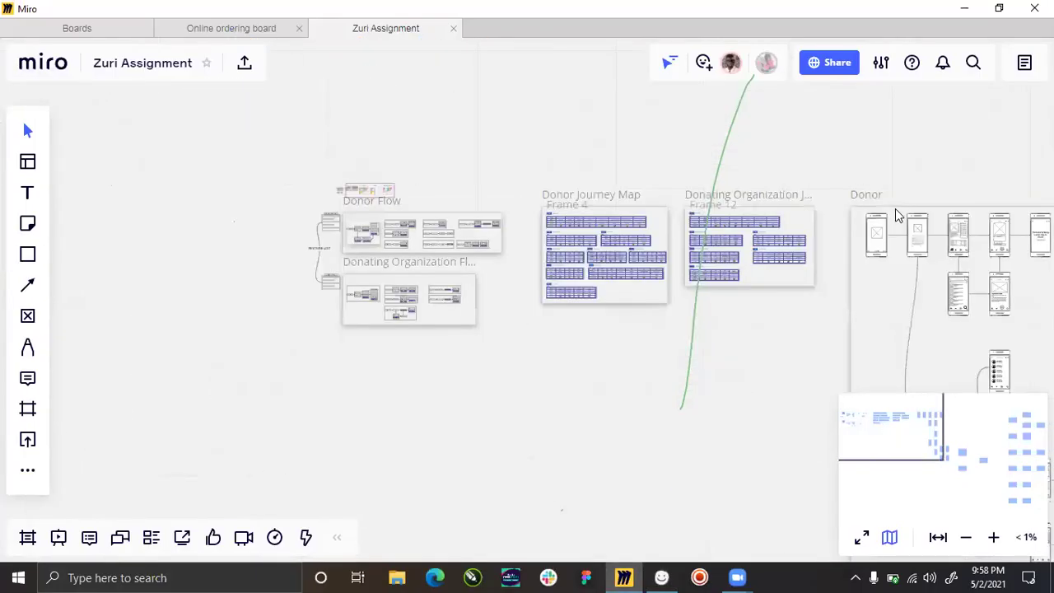
{"action": "scroll", "coordinate": [882, 274], "scroll_direction": "up", "scroll_amount": 3}
{"action": "scroll", "coordinate": [881, 274], "scroll_direction": "up", "scroll_amount": 5}
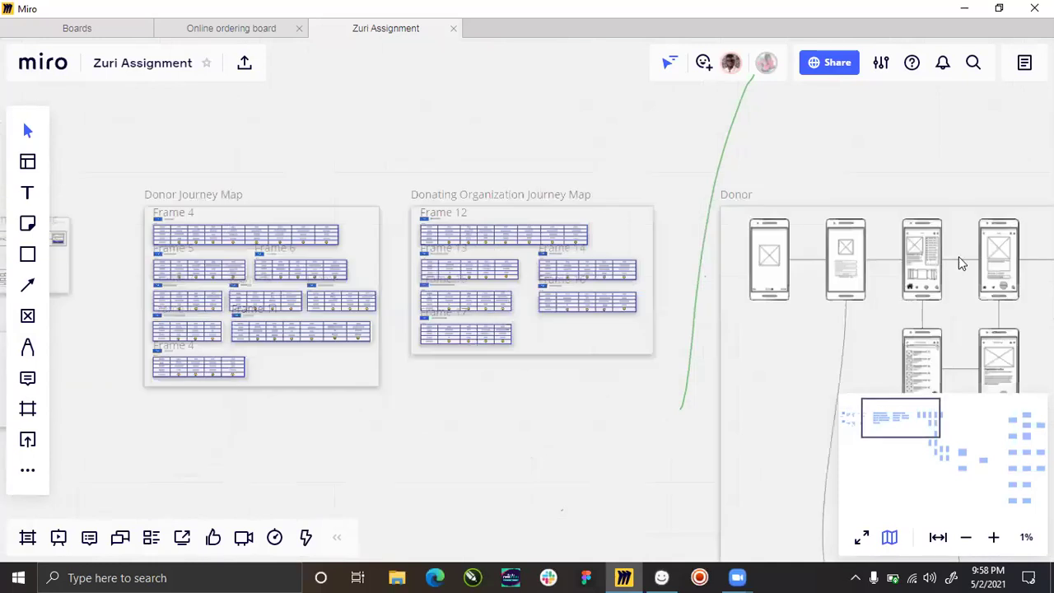
{"action": "scroll", "coordinate": [994, 262], "scroll_direction": "up", "scroll_amount": 5}
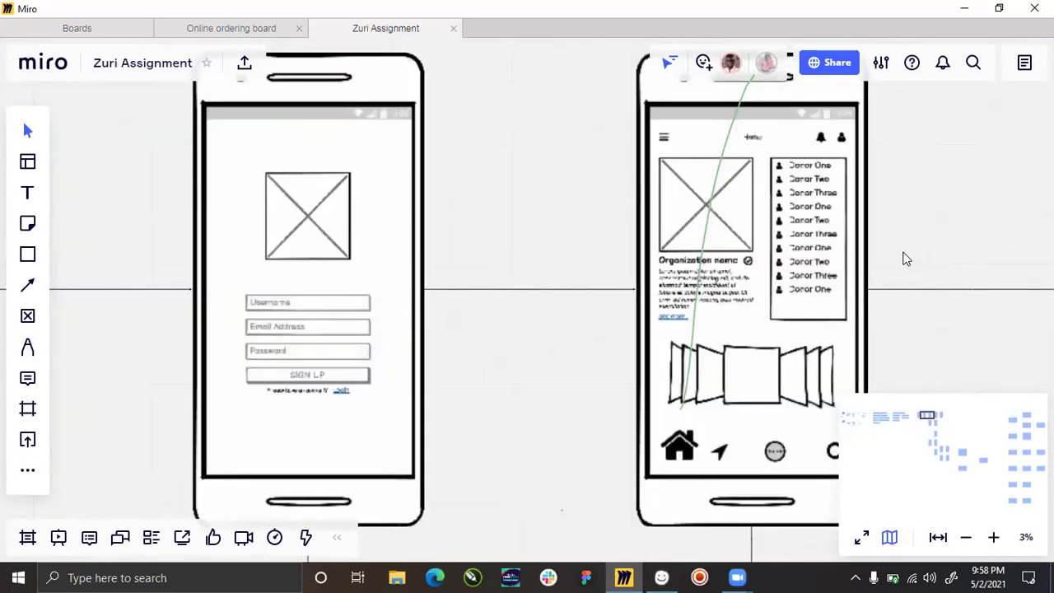
{"action": "scroll", "coordinate": [787, 277], "scroll_direction": "right", "scroll_amount": 5}
{"action": "scroll", "coordinate": [642, 299], "scroll_direction": "left", "scroll_amount": 3}
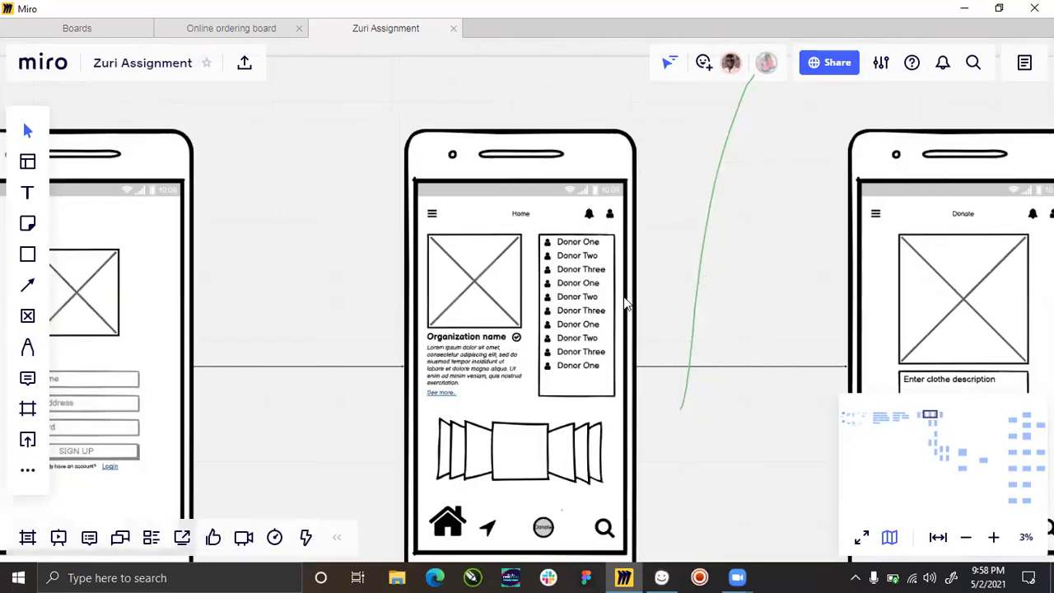
{"action": "scroll", "coordinate": [624, 306], "scroll_direction": "down", "scroll_amount": 2}
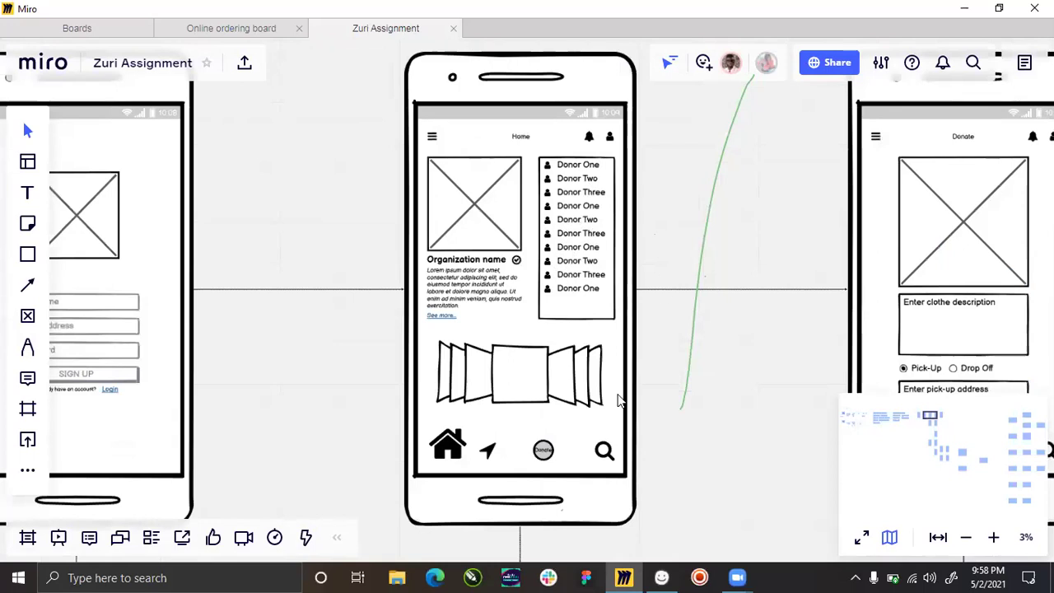
Bring Balsamiq Wireframes back to the front after one more glance at Miro.
{"action": "left_click", "coordinate": [663, 577]}
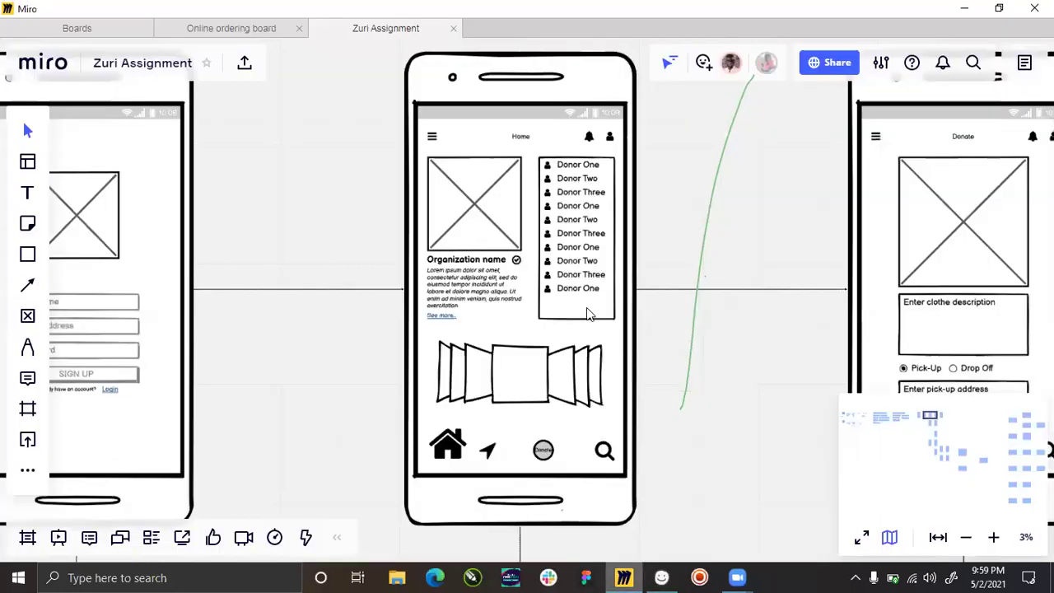
{"action": "left_click", "coordinate": [623, 577]}
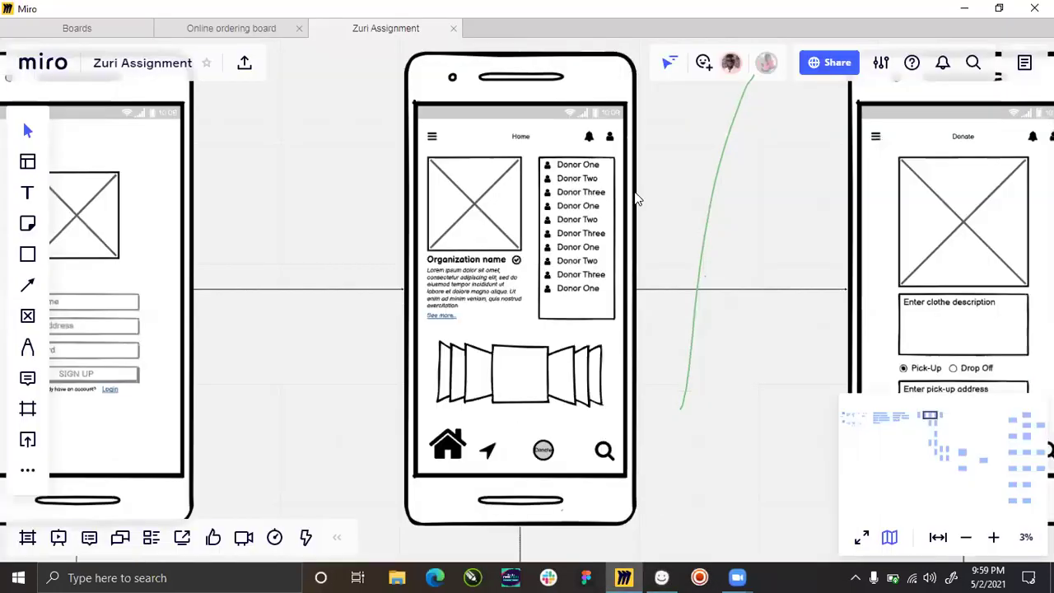
{"action": "left_click", "coordinate": [662, 577]}
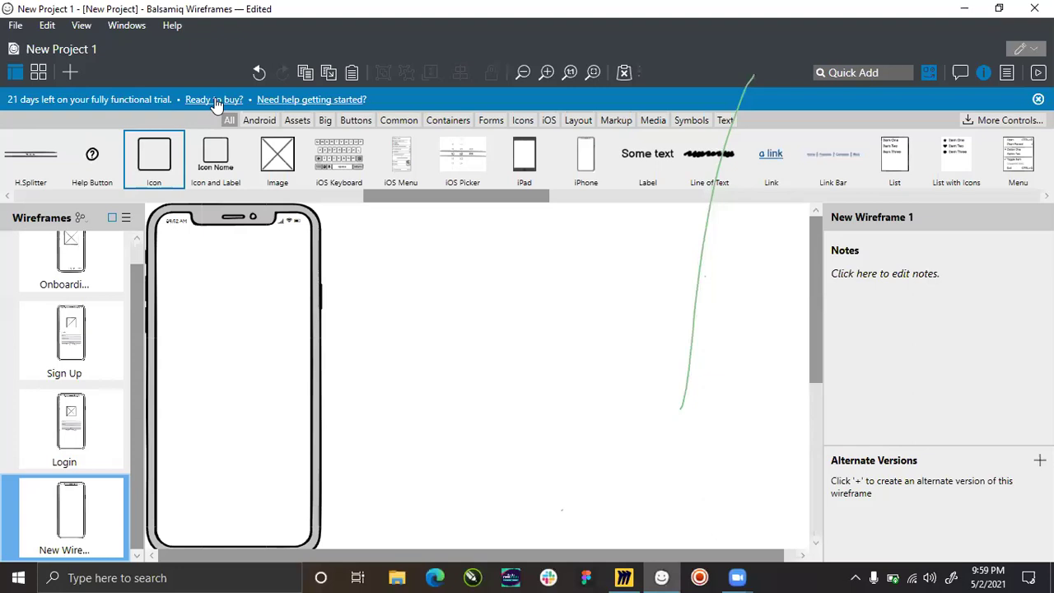
Drag a Mercury icon from the Icons library onto the canvas beside the empty iPhone.
{"action": "left_click", "coordinate": [517, 120]}
{"action": "left_click_drag", "start_coordinate": [63, 201], "coordinate": [569, 211]}
{"action": "left_click", "coordinate": [604, 197]}
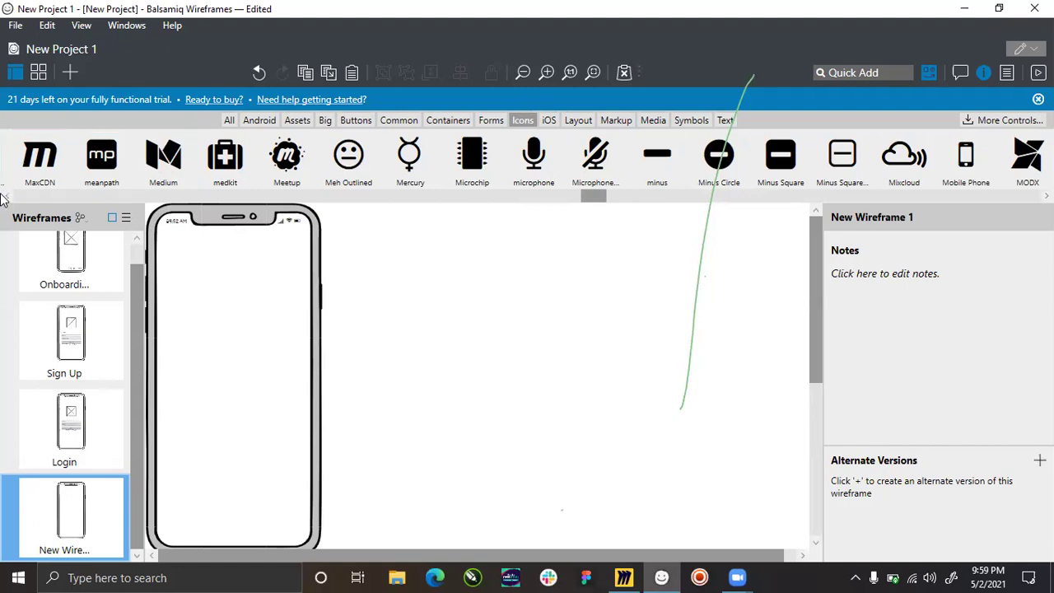
{"action": "mouse_move", "coordinate": [595, 198]}
{"action": "left_mouse_down"}
{"action": "mouse_move", "coordinate": [612, 201]}
{"action": "mouse_move", "coordinate": [597, 200]}
{"action": "left_mouse_up"}
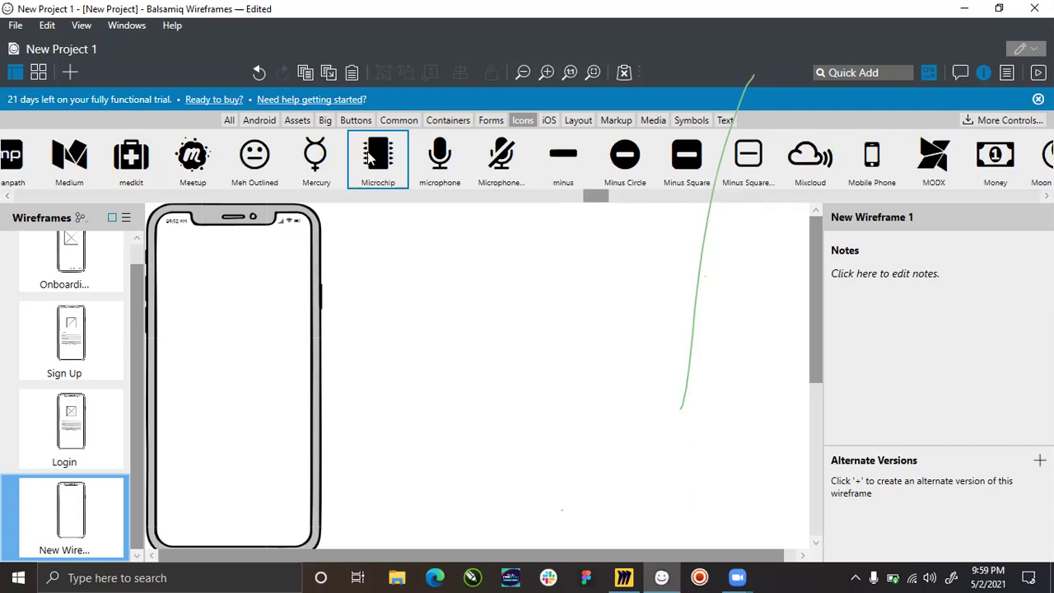
{"action": "left_click_drag", "start_coordinate": [318, 144], "coordinate": [393, 315]}
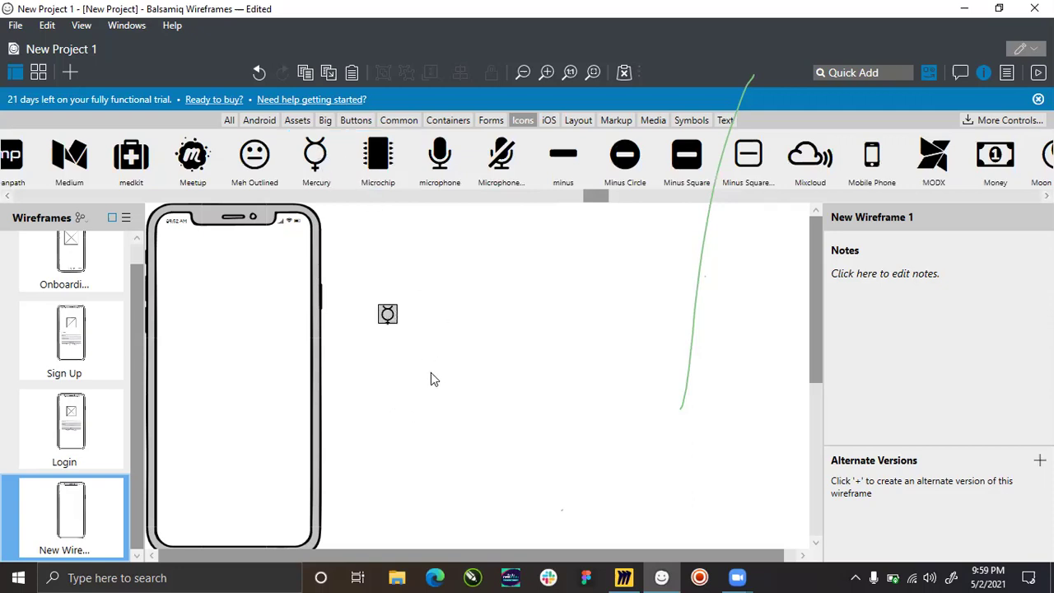
Replace the Mercury icon with the Bars icon found by searching 'menu' in the Icon Library.
{"action": "double_click", "coordinate": [392, 310]}
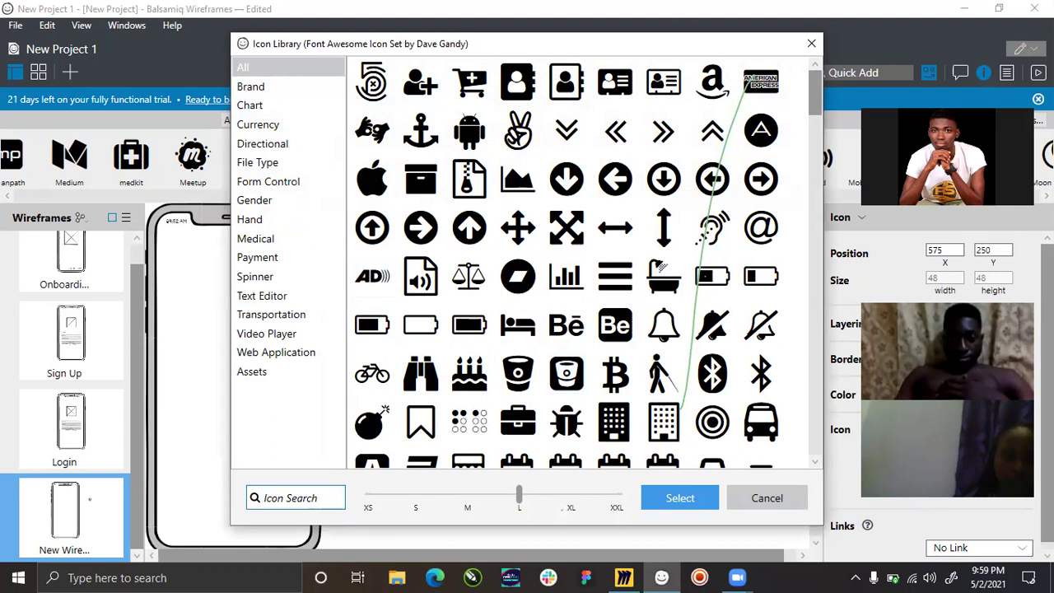
{"action": "type", "text": "menu"}
{"action": "left_click", "coordinate": [372, 80]}
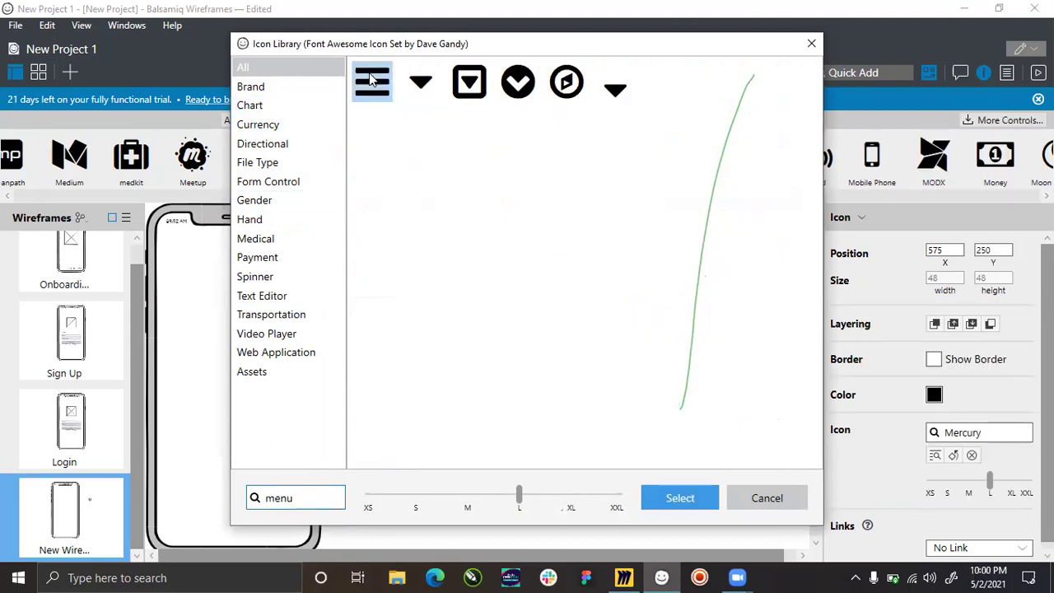
{"action": "left_click", "coordinate": [681, 498]}
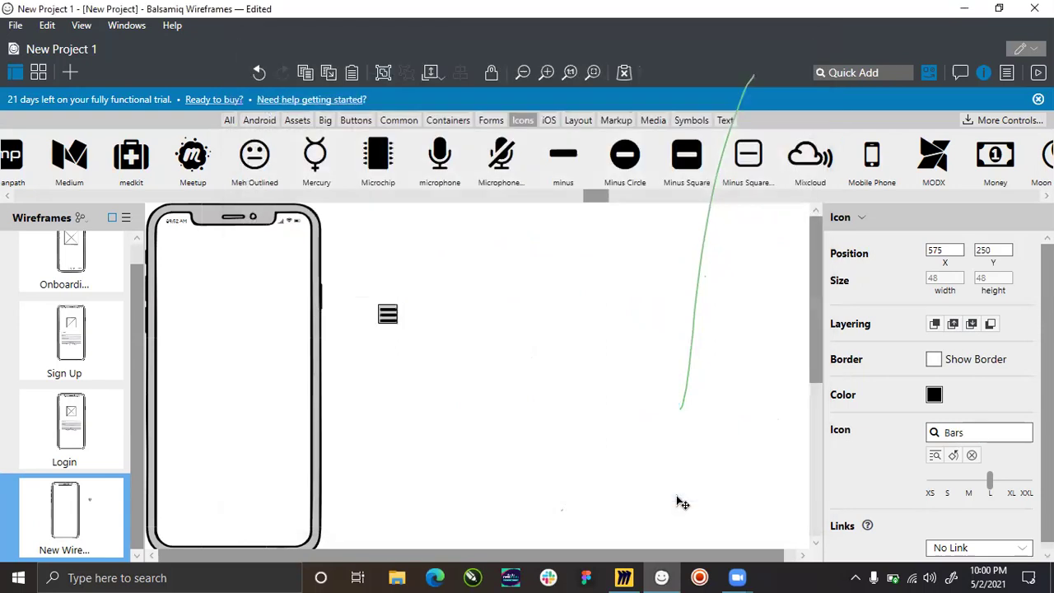
Move the 48-by-48 Bars icon into the iPhone screen's top-left corner, zoomed in.
{"action": "left_click", "coordinate": [360, 328]}
{"action": "left_click_drag", "start_coordinate": [437, 370], "coordinate": [202, 288]}
{"action": "key", "text": "ctrl+equal"}
{"action": "left_click_drag", "start_coordinate": [435, 326], "coordinate": [175, 248]}
{"action": "key", "text": "ctrl+equal"}
{"action": "key", "text": "ctrl+equal"}
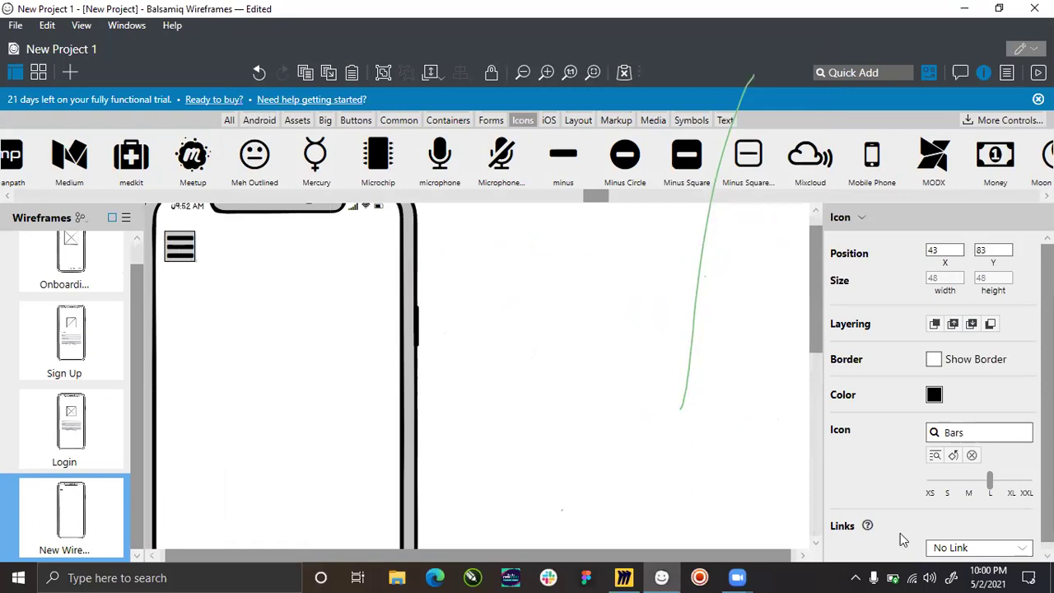
{"action": "double_click", "coordinate": [940, 277]}
{"action": "left_click", "coordinate": [929, 280]}
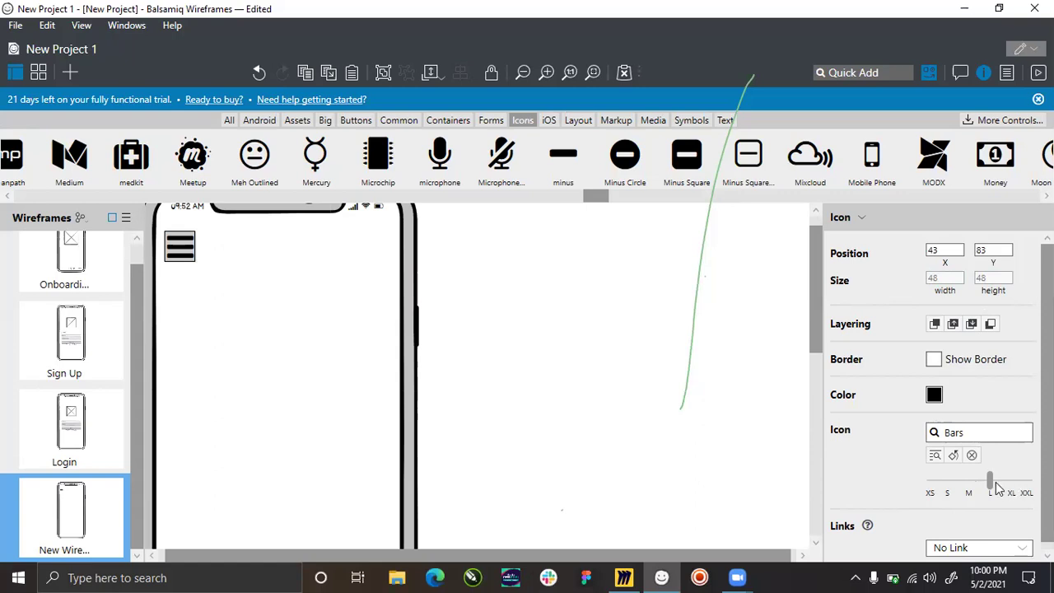
Shrink the Bars icon from L to M, nudge it slightly right, and paste a copy.
{"action": "left_click_drag", "start_coordinate": [987, 481], "coordinate": [971, 484]}
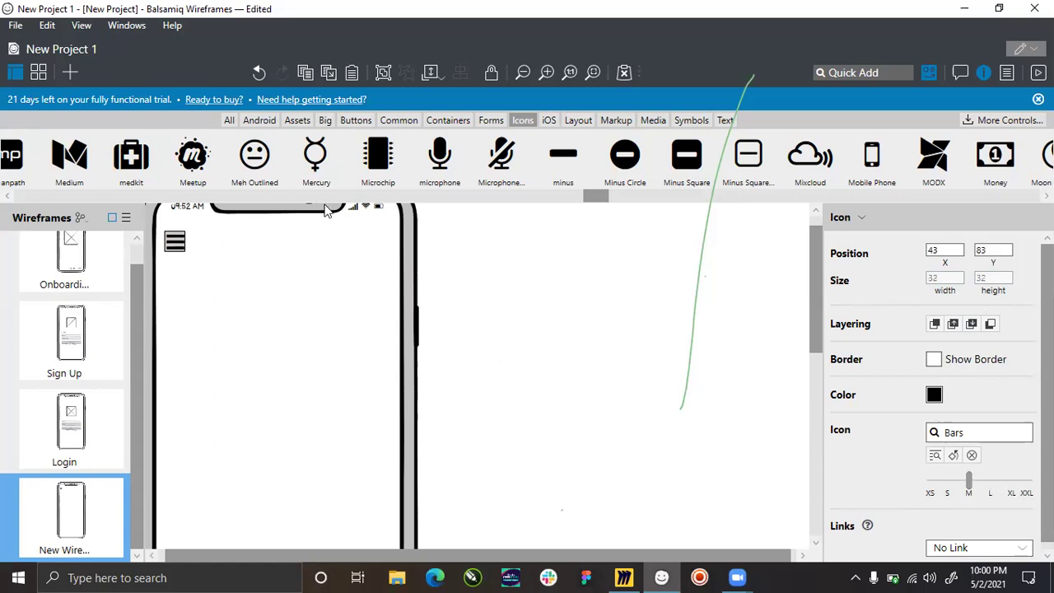
{"action": "left_click", "coordinate": [542, 278]}
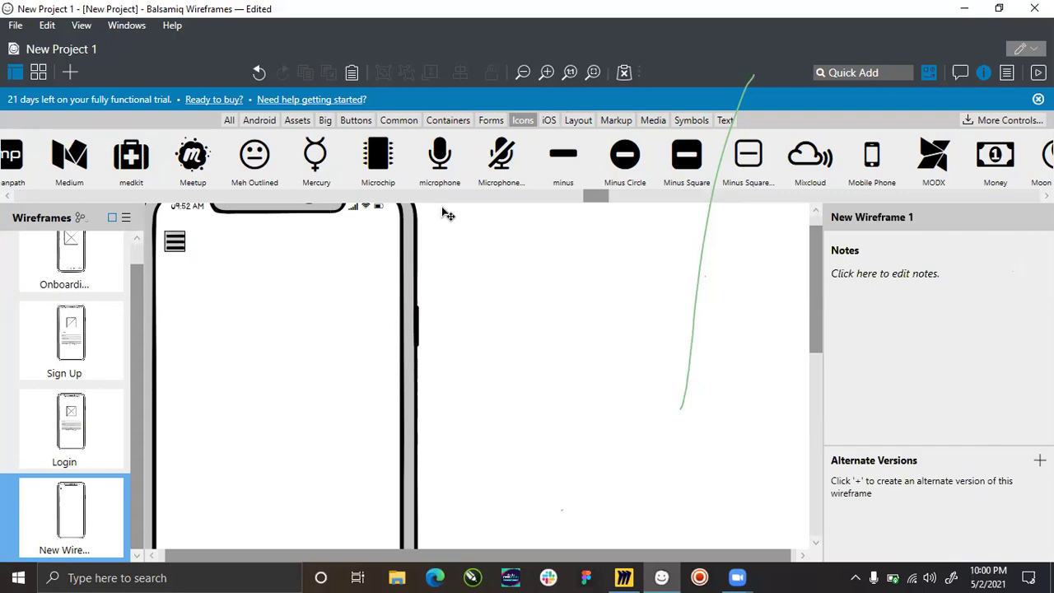
{"action": "left_click", "coordinate": [160, 248]}
{"action": "left_click", "coordinate": [478, 346]}
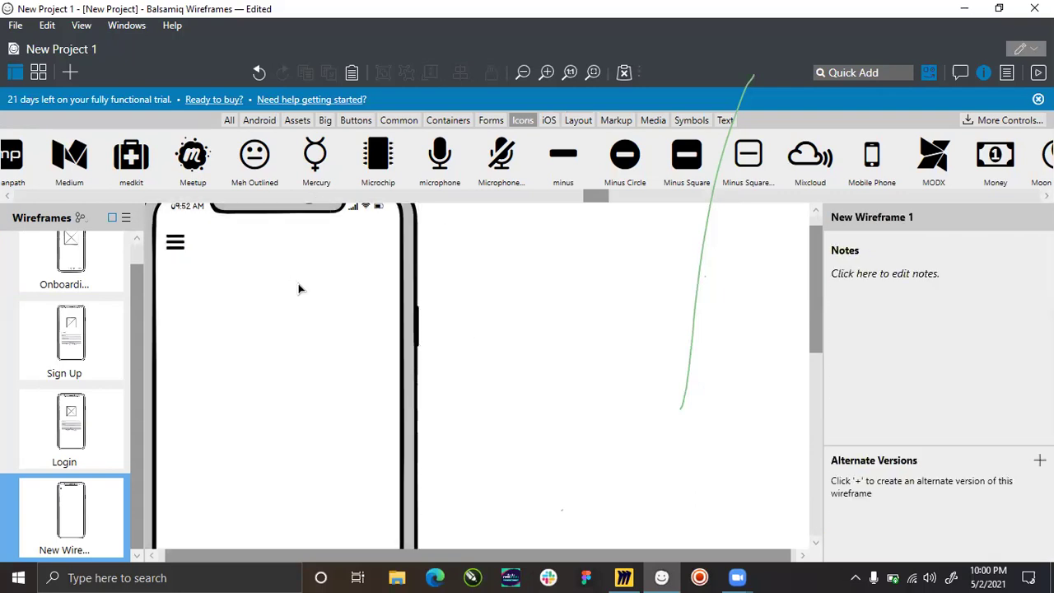
{"action": "left_click", "coordinate": [178, 245]}
{"action": "left_click_drag", "start_coordinate": [179, 245], "coordinate": [188, 245]}
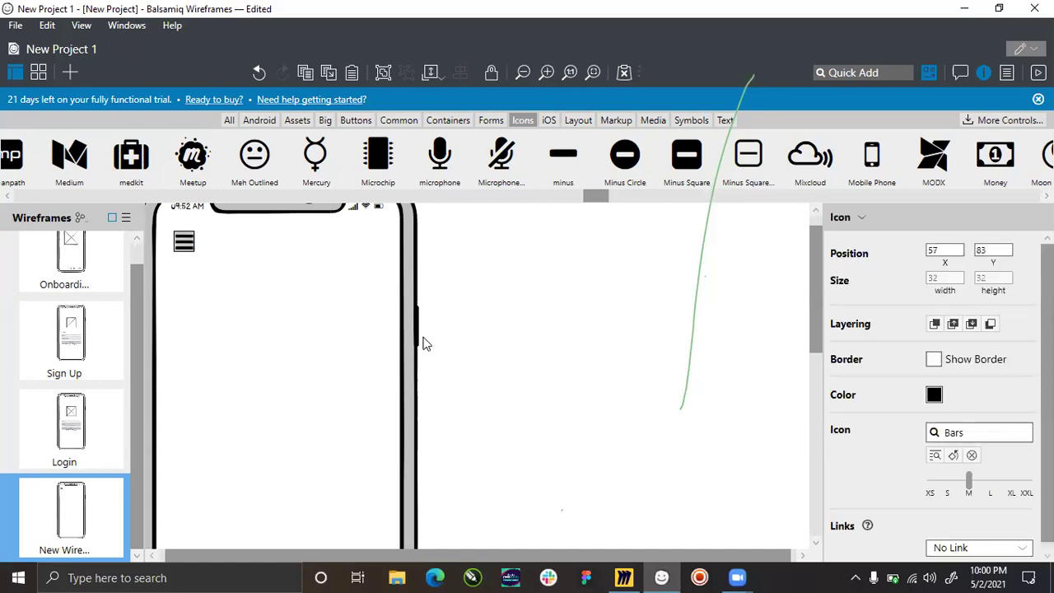
{"action": "left_click", "coordinate": [455, 343]}
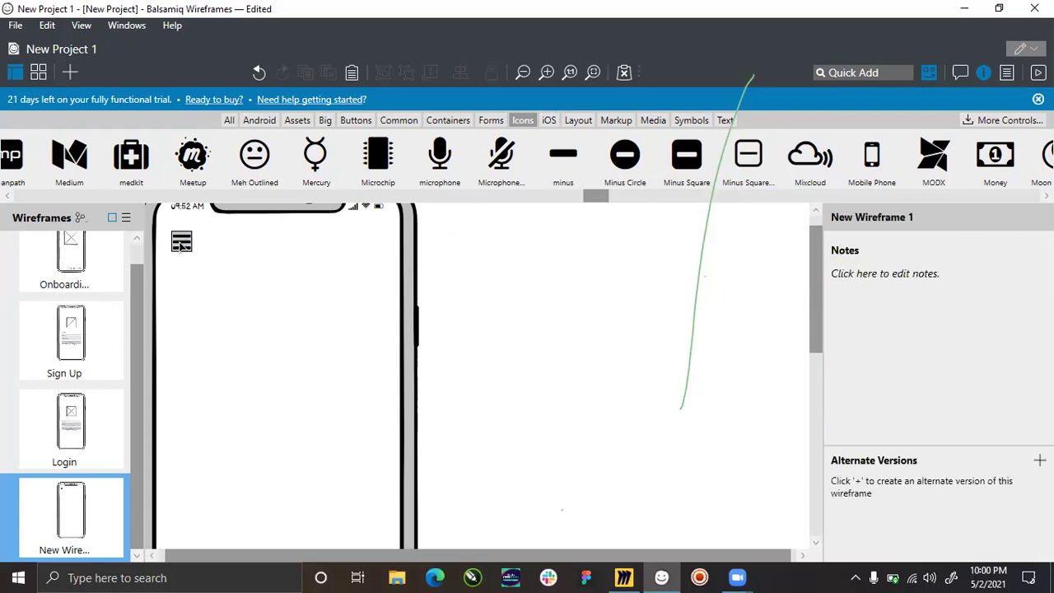
{"action": "key", "text": "ctrl+v"}
Move the copied icon to the header's right side and change it to Bell Outlined.
{"action": "left_click_drag", "start_coordinate": [190, 250], "coordinate": [348, 253]}
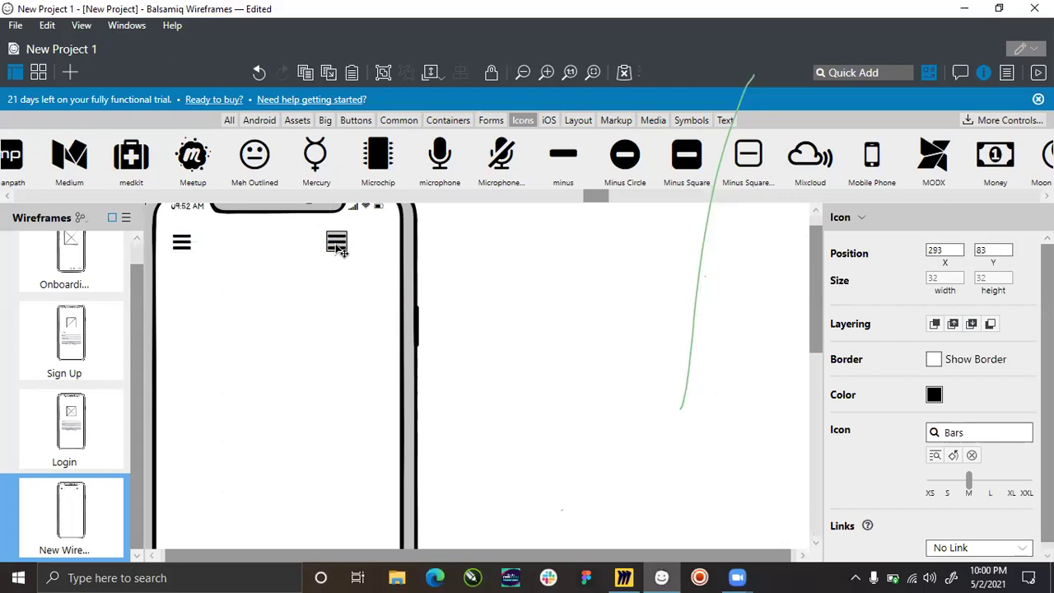
{"action": "double_click", "coordinate": [337, 246]}
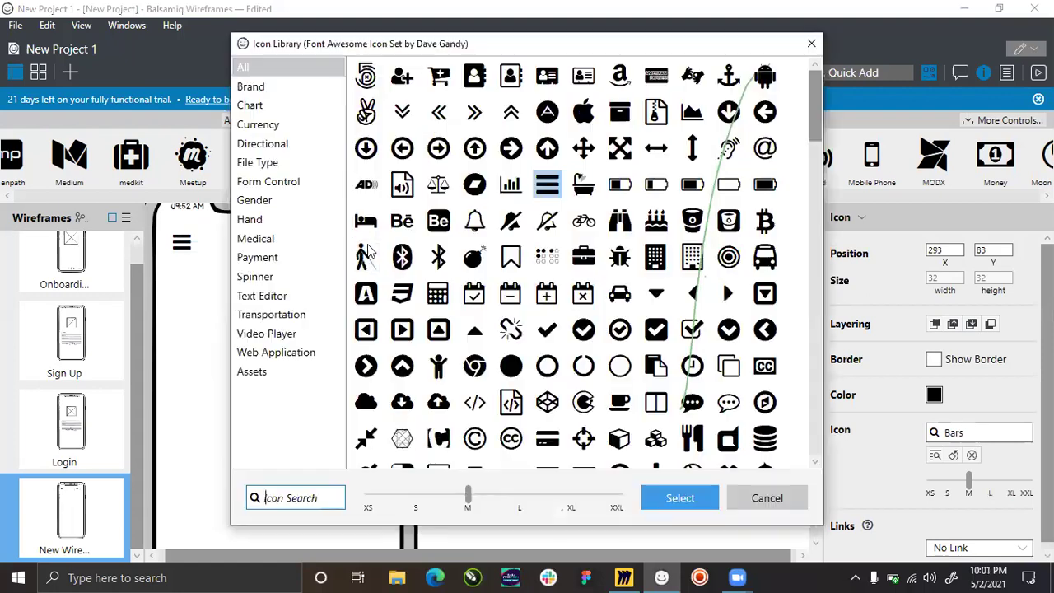
{"action": "left_click", "coordinate": [366, 255]}
{"action": "left_click", "coordinate": [763, 498]}
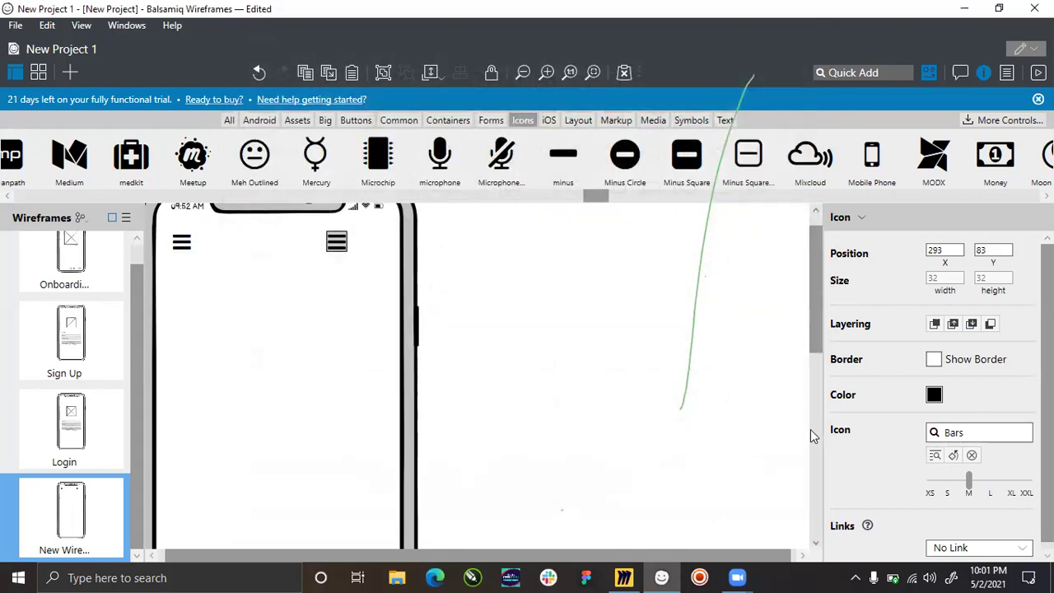
{"action": "left_click", "coordinate": [960, 432]}
{"action": "key", "text": "BackSpace"}
{"action": "key", "text": "BackSpace"}
{"action": "key", "text": "BackSpace"}
{"action": "key", "text": "BackSpace"}
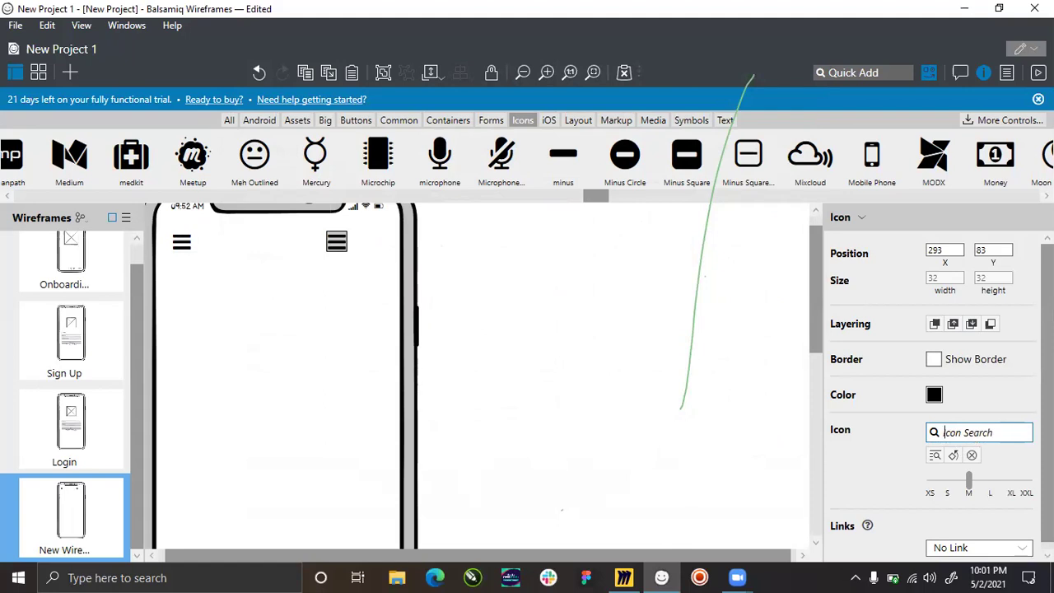
{"action": "type", "text": "Noti"}
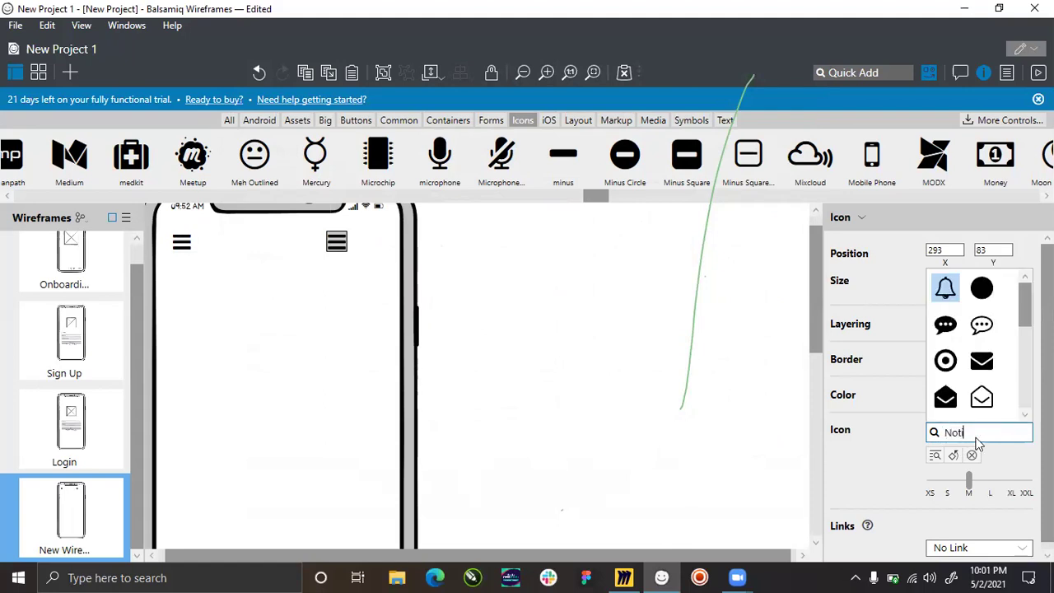
{"action": "left_click", "coordinate": [950, 294]}
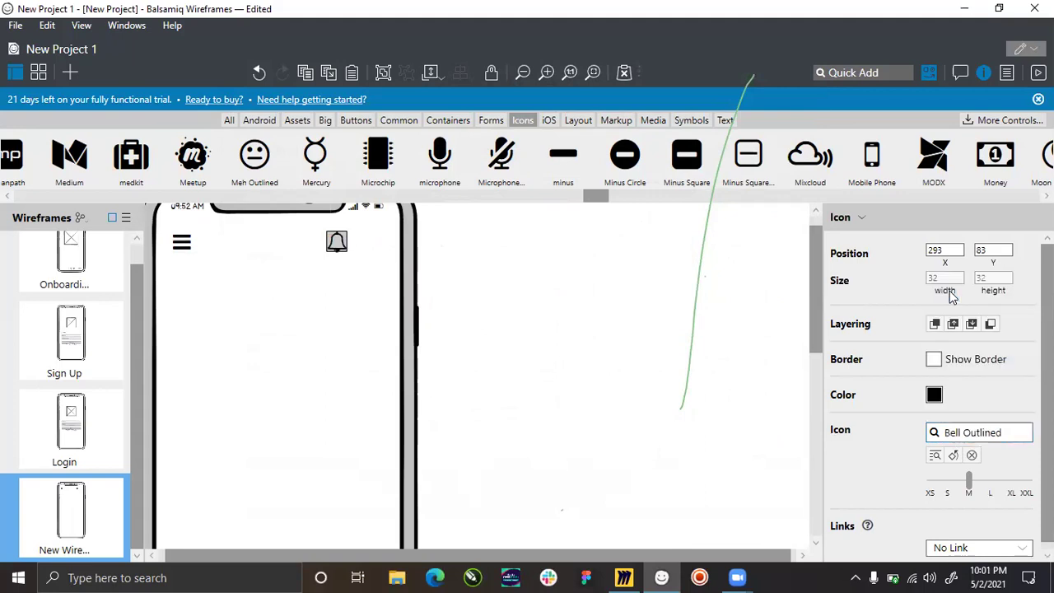
Duplicate the bell icon and place the copy right beside the original.
{"action": "left_click", "coordinate": [447, 255]}
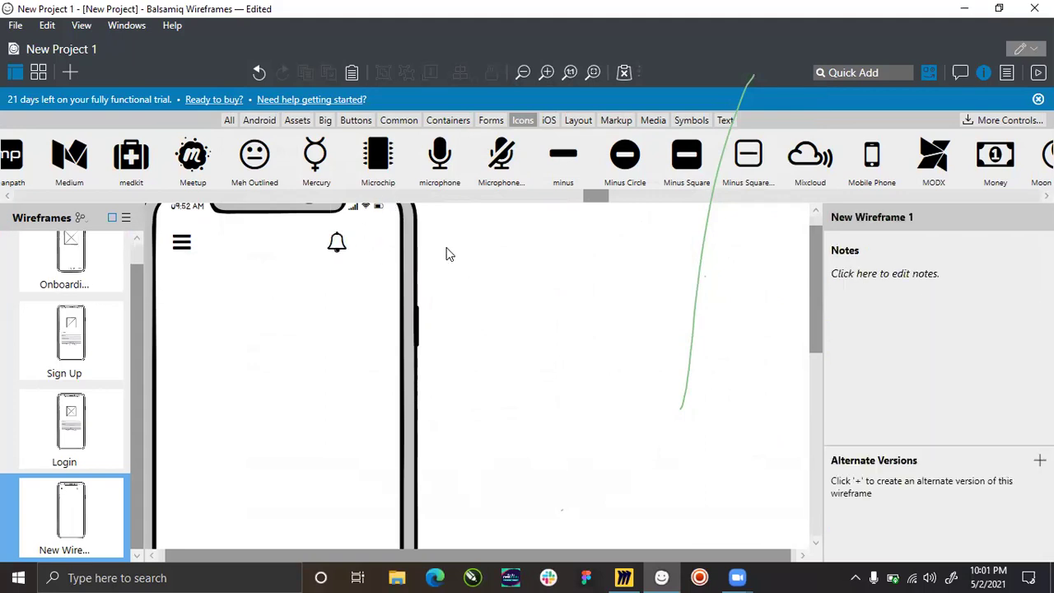
{"action": "left_click", "coordinate": [336, 247]}
{"action": "scroll", "coordinate": [339, 250], "scroll_direction": "up", "scroll_amount": 1}
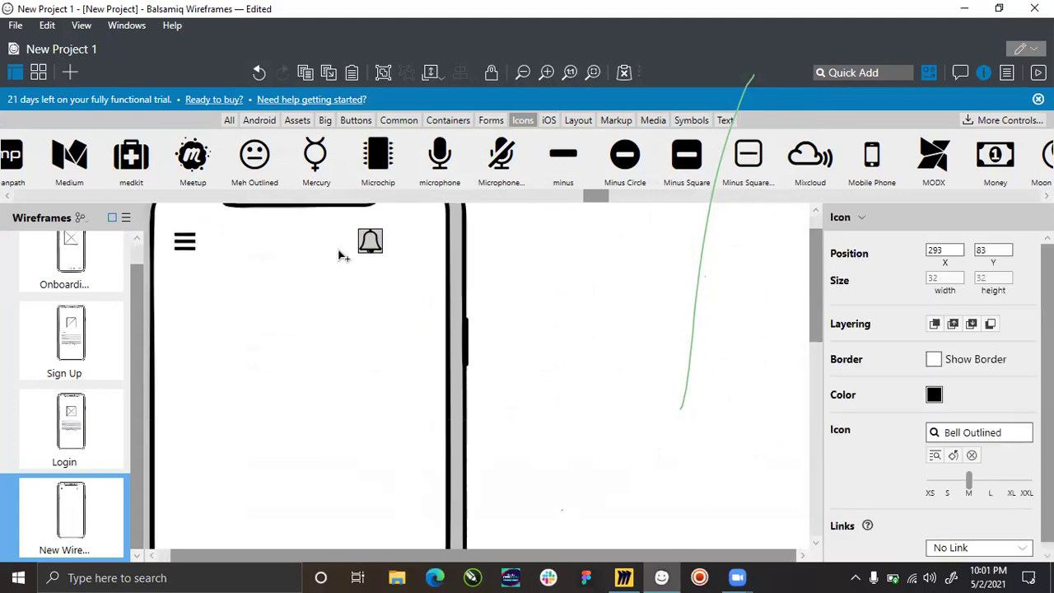
{"action": "key", "text": "shift+Right"}
{"action": "key", "text": "shift+Down"}
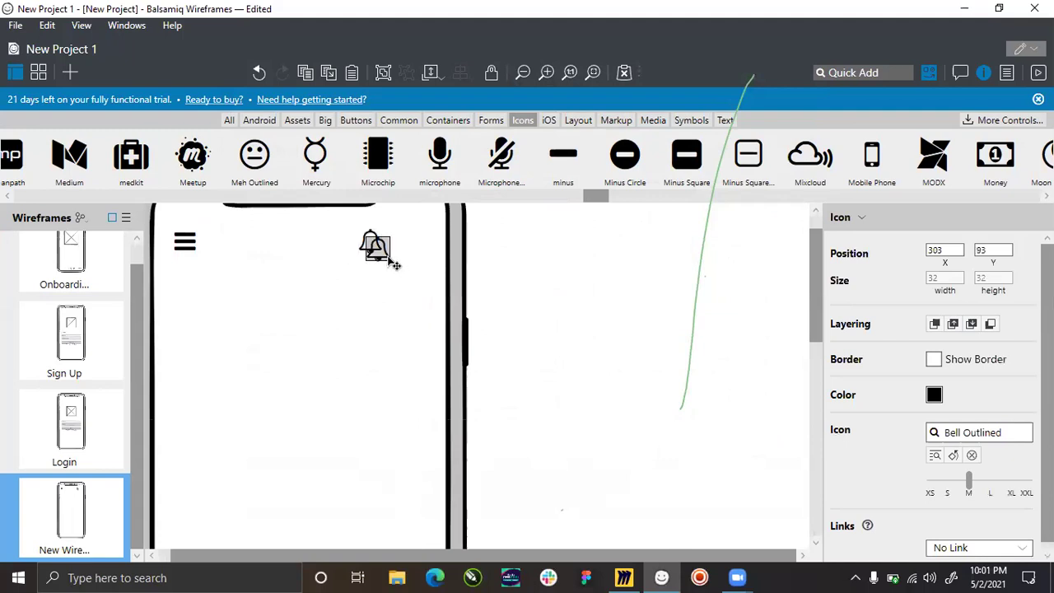
{"action": "left_click_drag", "start_coordinate": [384, 261], "coordinate": [414, 254]}
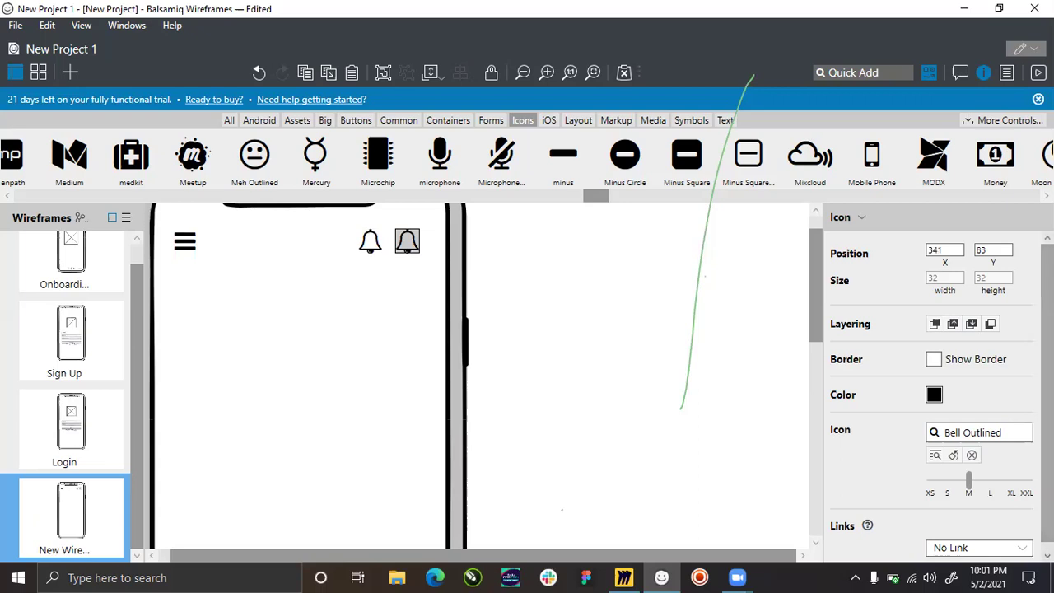
{"action": "left_click", "coordinate": [988, 432]}
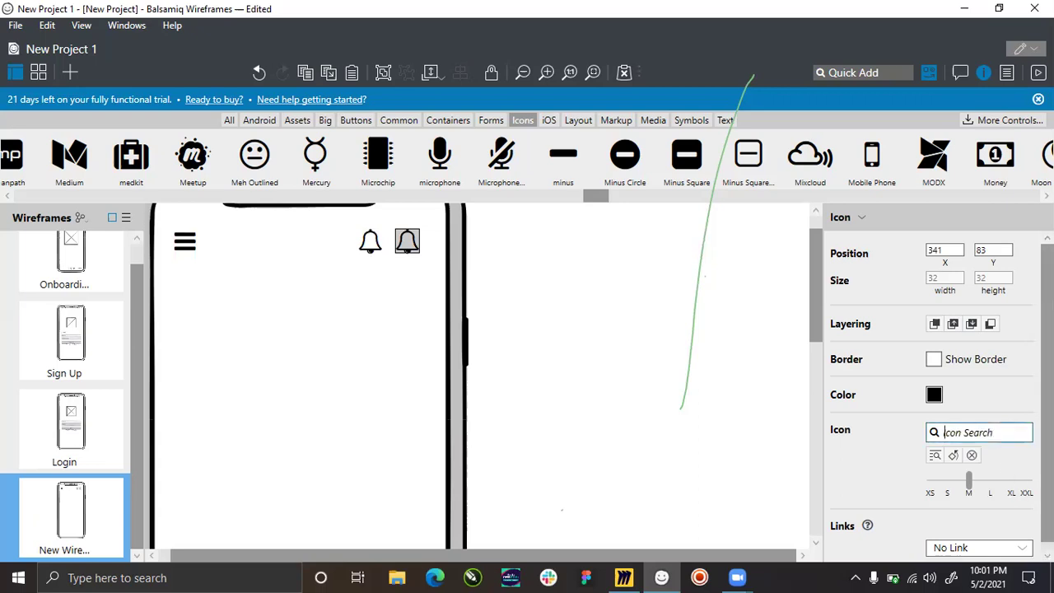
Change the duplicate bell into the User Circle Outlined icon by searching 'user'.
{"action": "type", "text": "profile"}
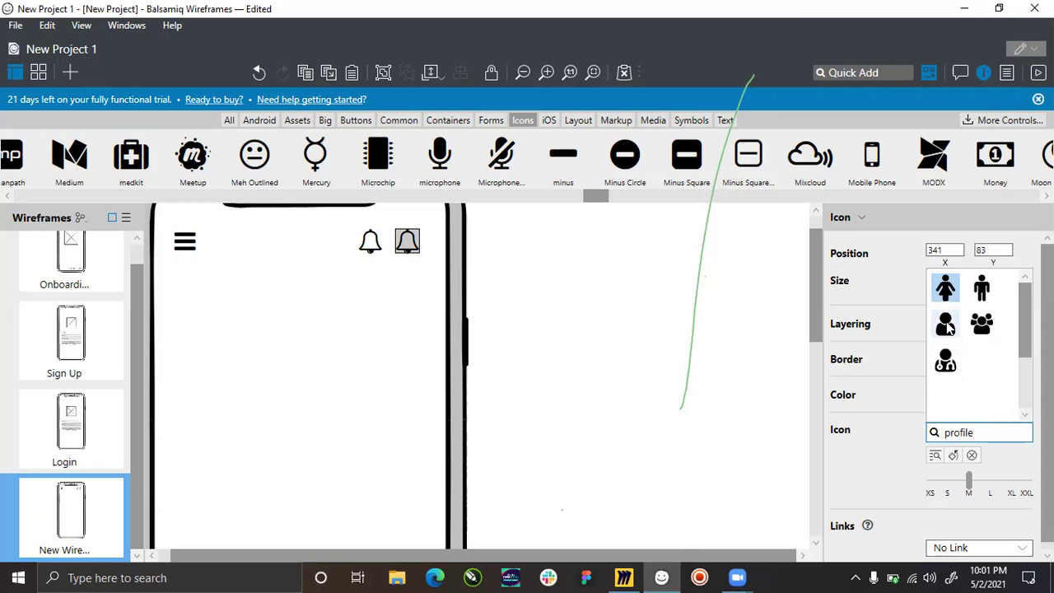
{"action": "key", "text": "ctrl+a"}
{"action": "type", "text": "r"}
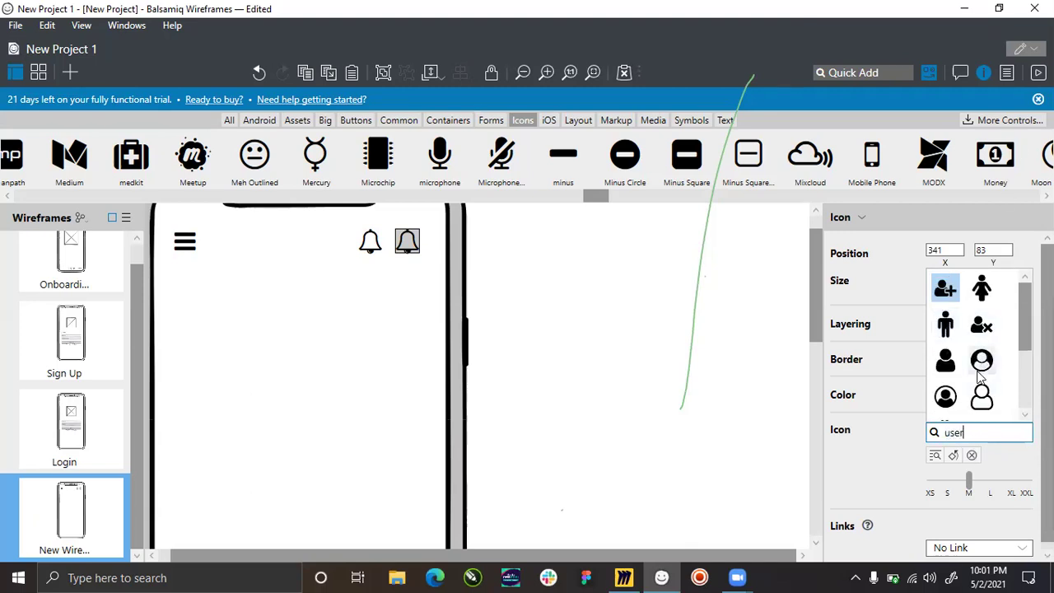
{"action": "left_click", "coordinate": [946, 397]}
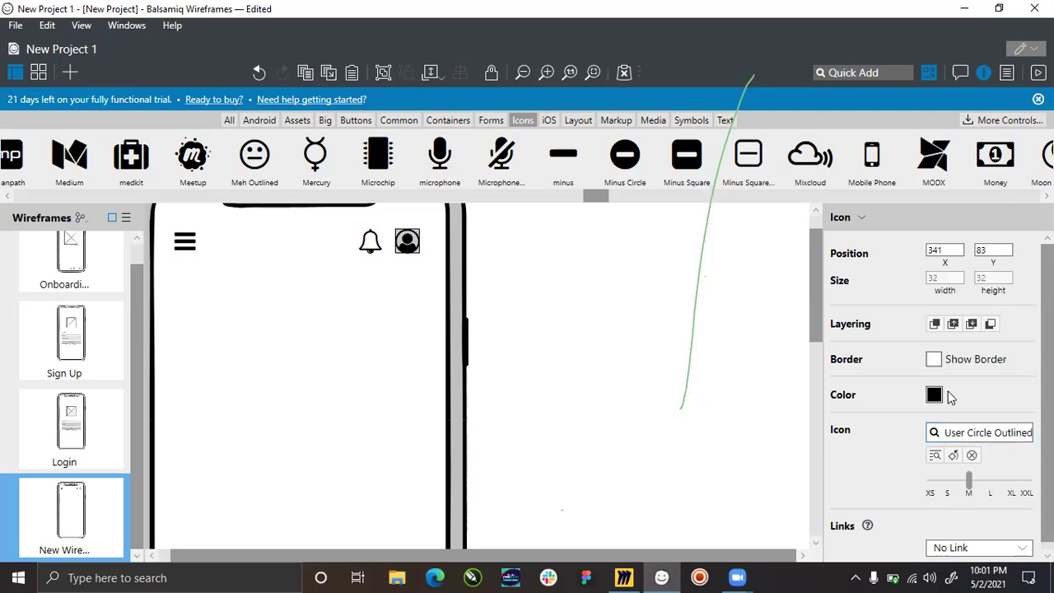
Nudge the bell and user icons together one pixel to the left.
{"action": "left_click", "coordinate": [472, 275]}
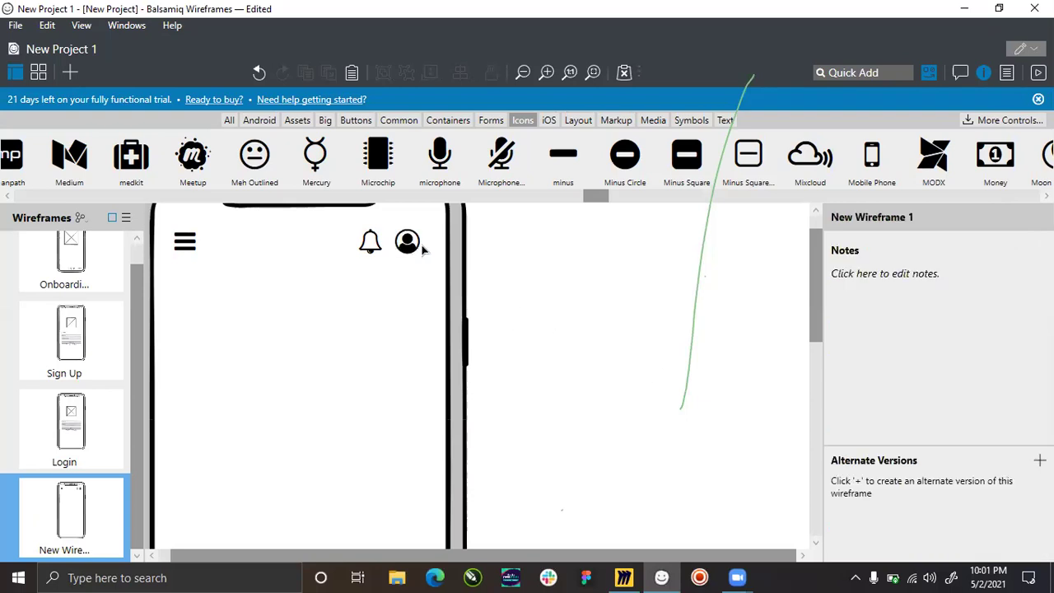
{"action": "left_click", "coordinate": [379, 252]}
{"action": "left_click", "coordinate": [408, 254], "text": "shift"}
{"action": "key", "text": "Left"}
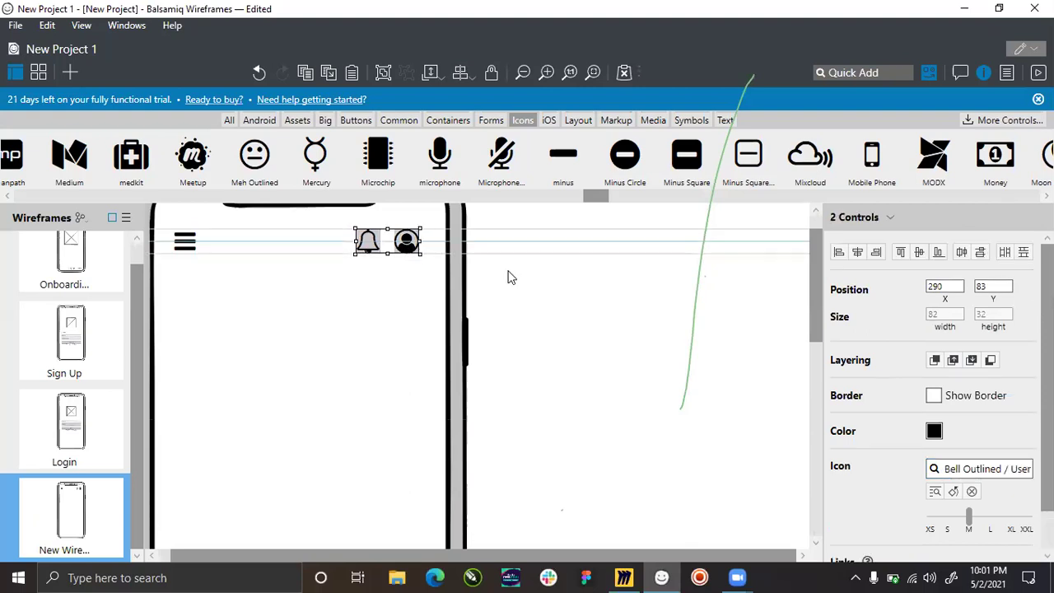
{"action": "left_click", "coordinate": [508, 278]}
{"action": "left_click", "coordinate": [624, 577]}
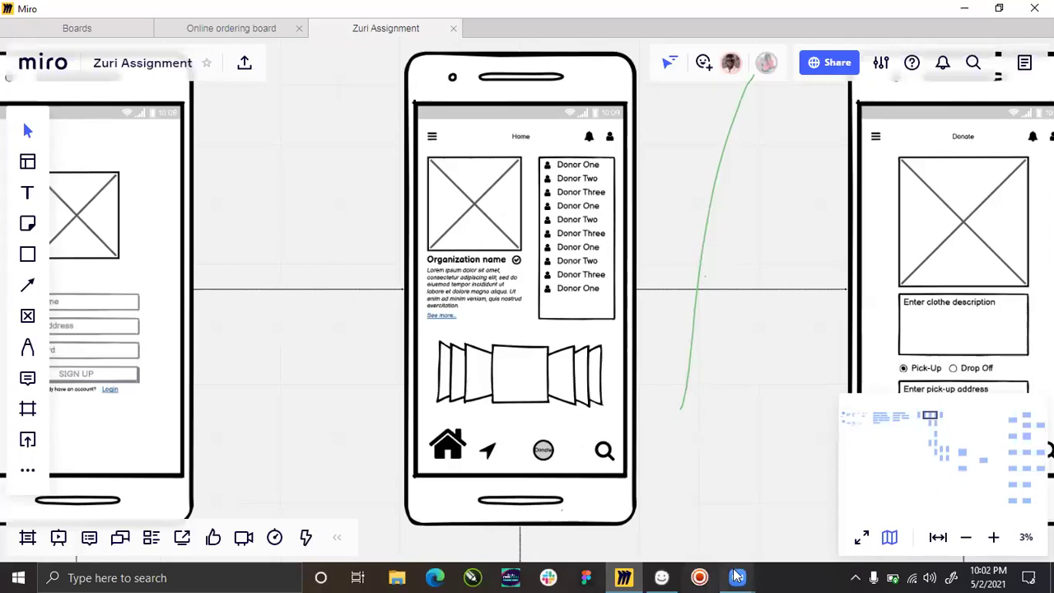
Return to the Balsamiq wireframe after viewing the Miro Home screen reference.
{"action": "left_click", "coordinate": [661, 577]}
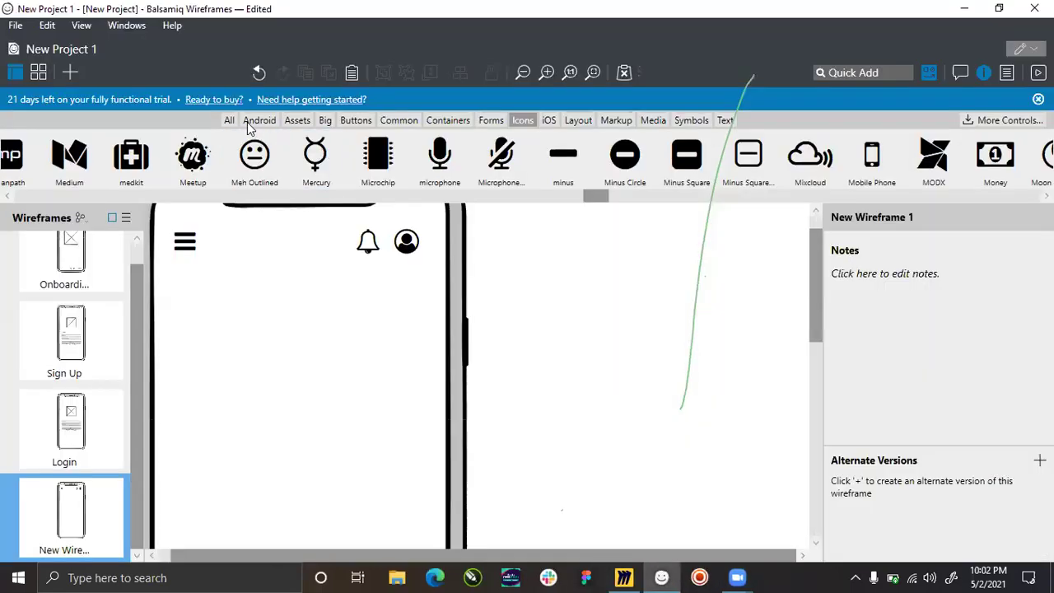
Add a text label reading 'Home' in the phone's header.
{"action": "left_click", "coordinate": [724, 121]}
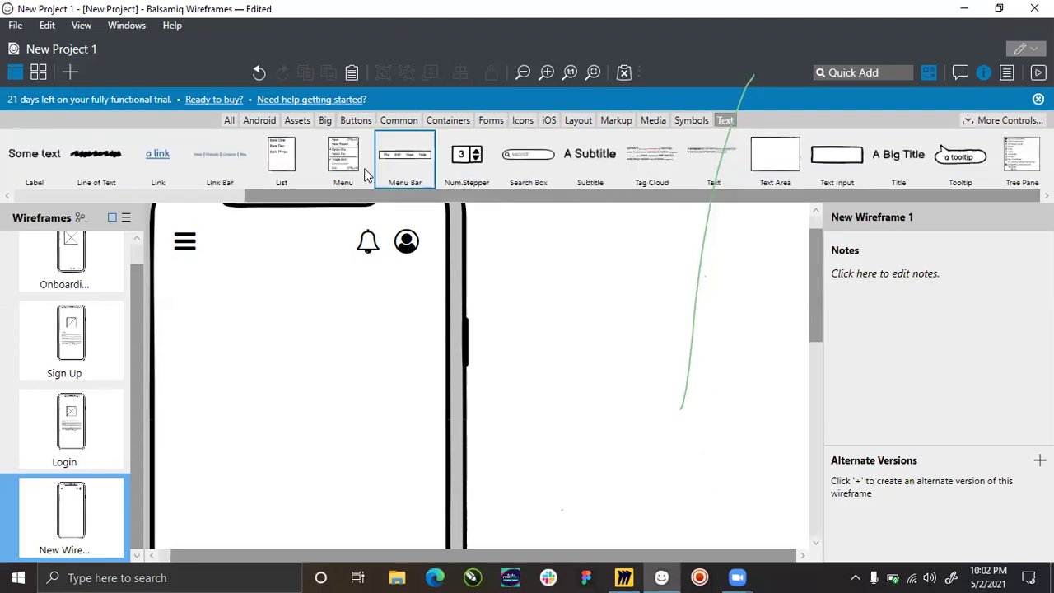
{"action": "left_click", "coordinate": [216, 198]}
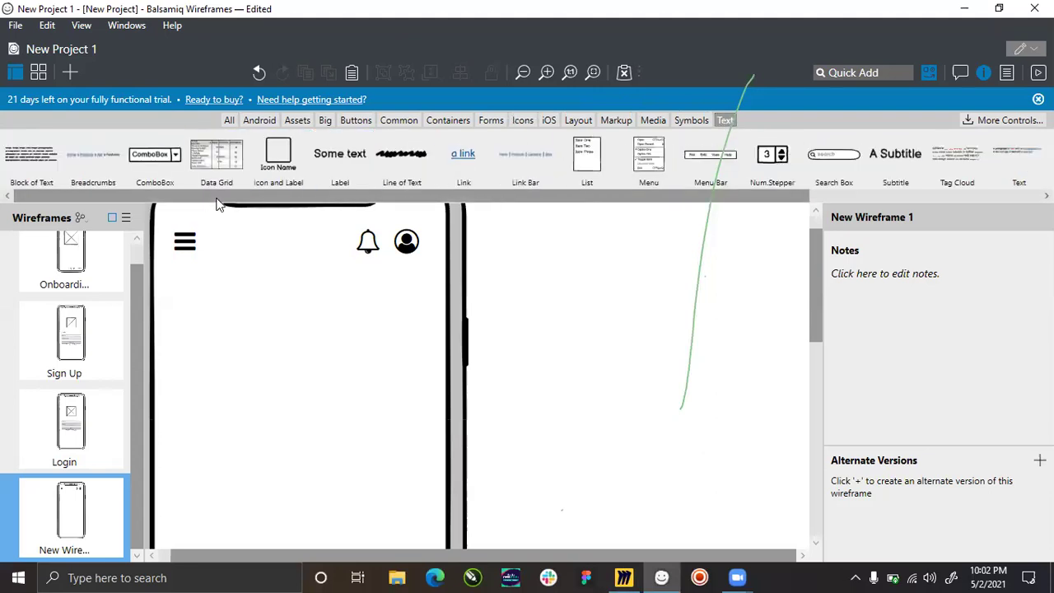
{"action": "left_click_drag", "start_coordinate": [346, 155], "coordinate": [316, 253]}
{"action": "double_click", "coordinate": [290, 251]}
{"action": "type", "text": "Home"}
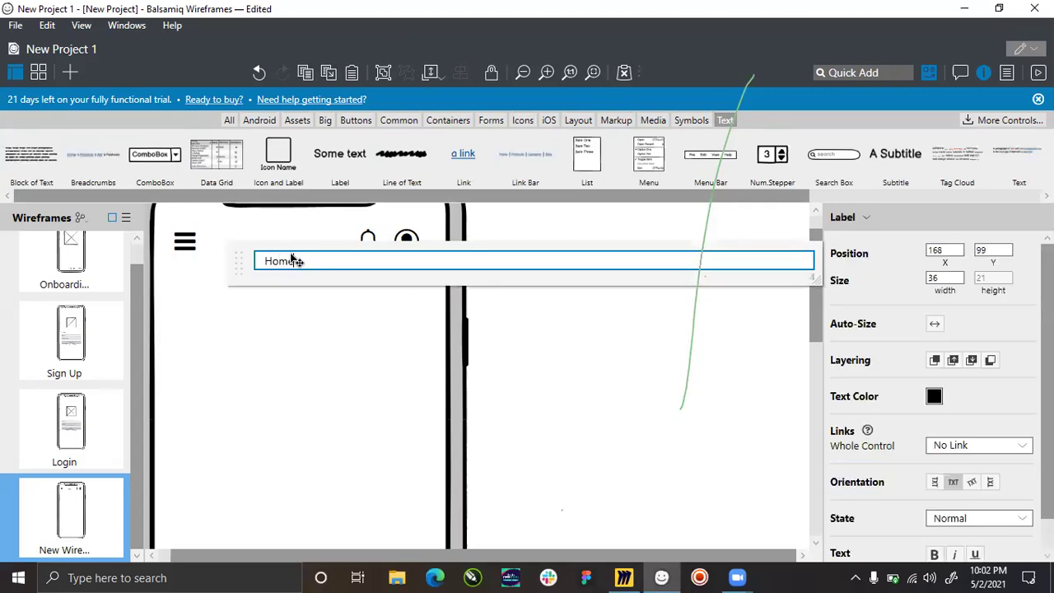
{"action": "key", "text": "Return"}
Set the Home label to text size 12 and move it up into the header row.
{"action": "scroll", "coordinate": [867, 400], "scroll_direction": "down", "scroll_amount": 1}
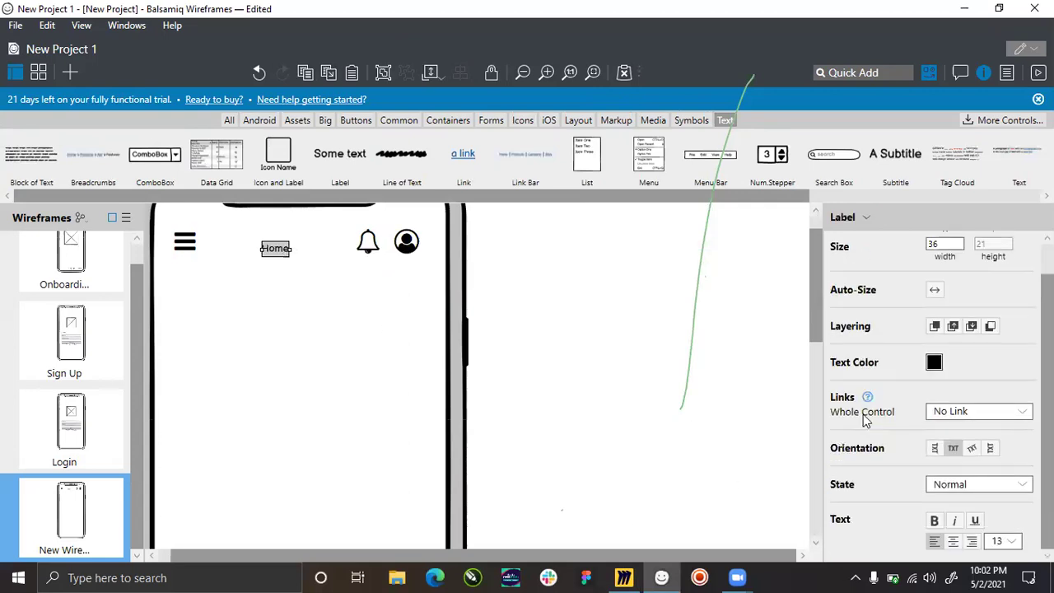
{"action": "left_click", "coordinate": [1005, 542]}
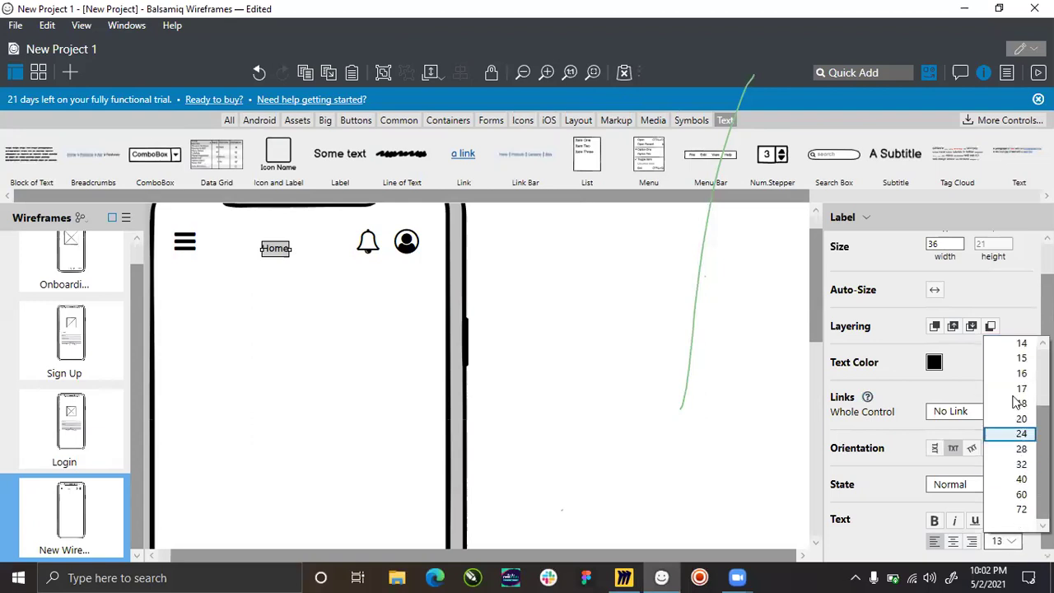
{"action": "scroll", "coordinate": [1019, 405], "scroll_direction": "up", "scroll_amount": 2}
{"action": "left_click", "coordinate": [1021, 403]}
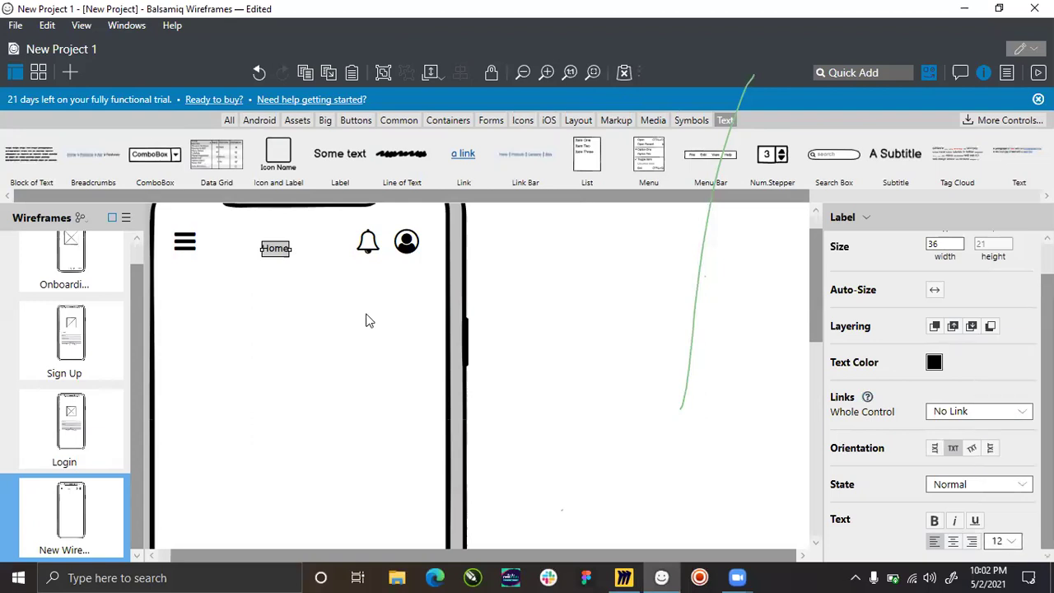
{"action": "mouse_move", "coordinate": [283, 255]}
{"action": "left_mouse_down"}
{"action": "mouse_move", "coordinate": [298, 246]}
{"action": "mouse_move", "coordinate": [289, 247]}
{"action": "left_mouse_up"}
{"action": "key", "text": "ctrl+a"}
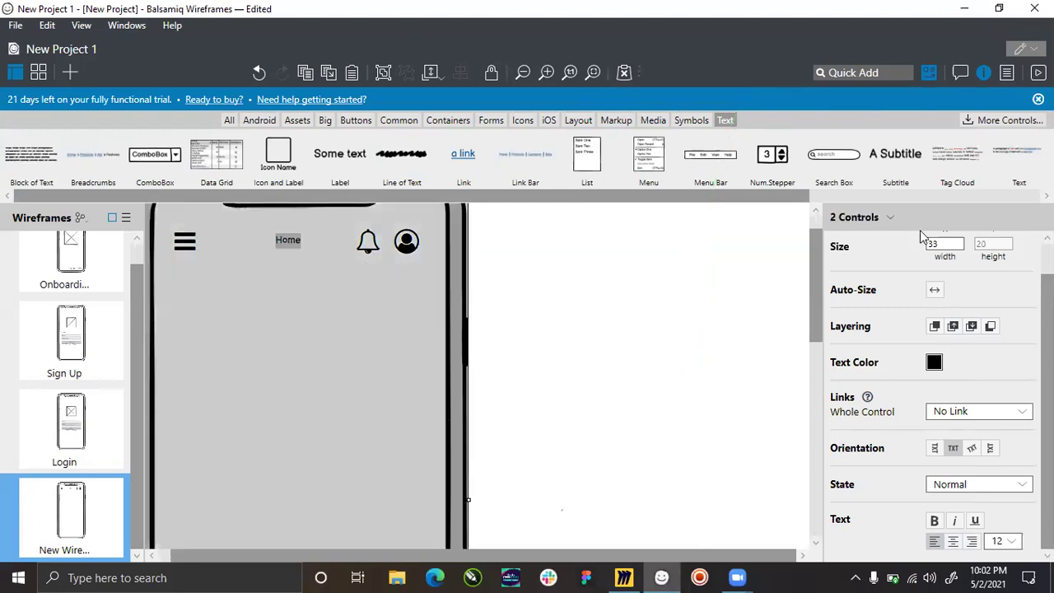
Centre the Home label horizontally on the phone and shift the bell and user icons 10 px right.
{"action": "left_click", "coordinate": [857, 251]}
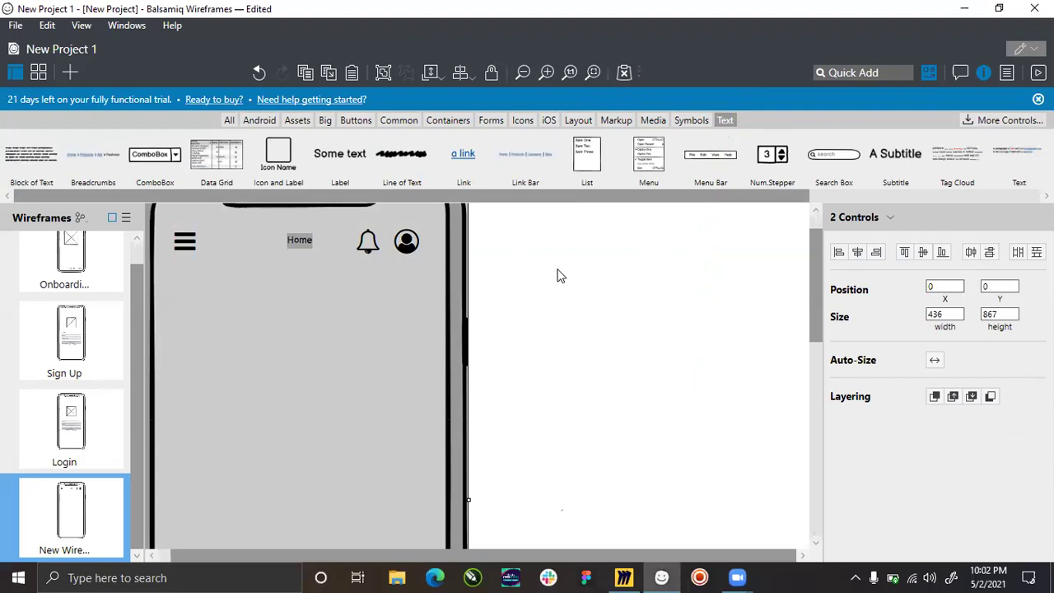
{"action": "left_click", "coordinate": [558, 275]}
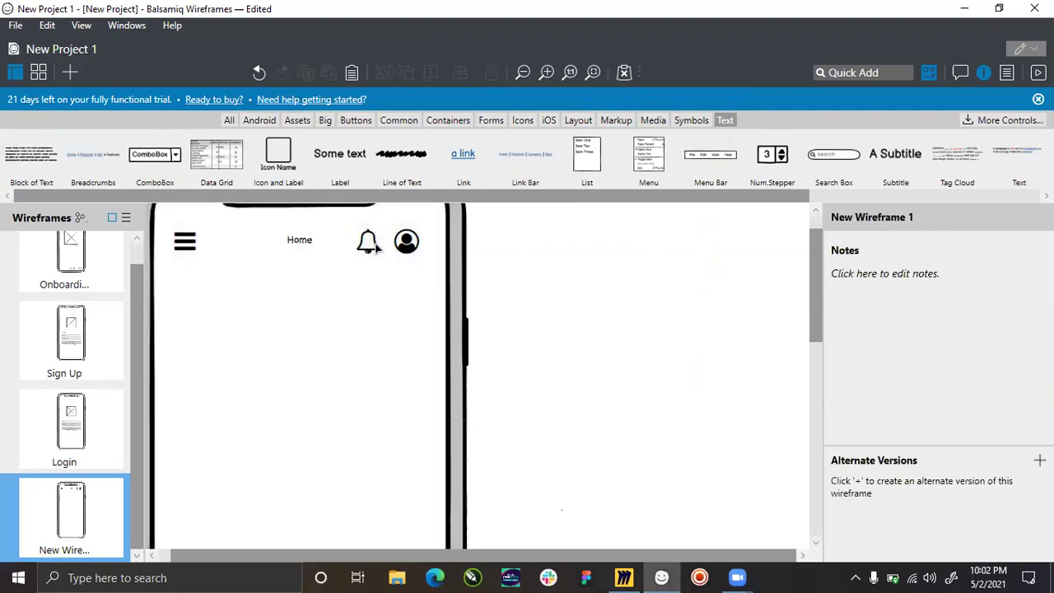
{"action": "left_click", "coordinate": [376, 247]}
{"action": "left_click", "coordinate": [404, 246], "text": "shift"}
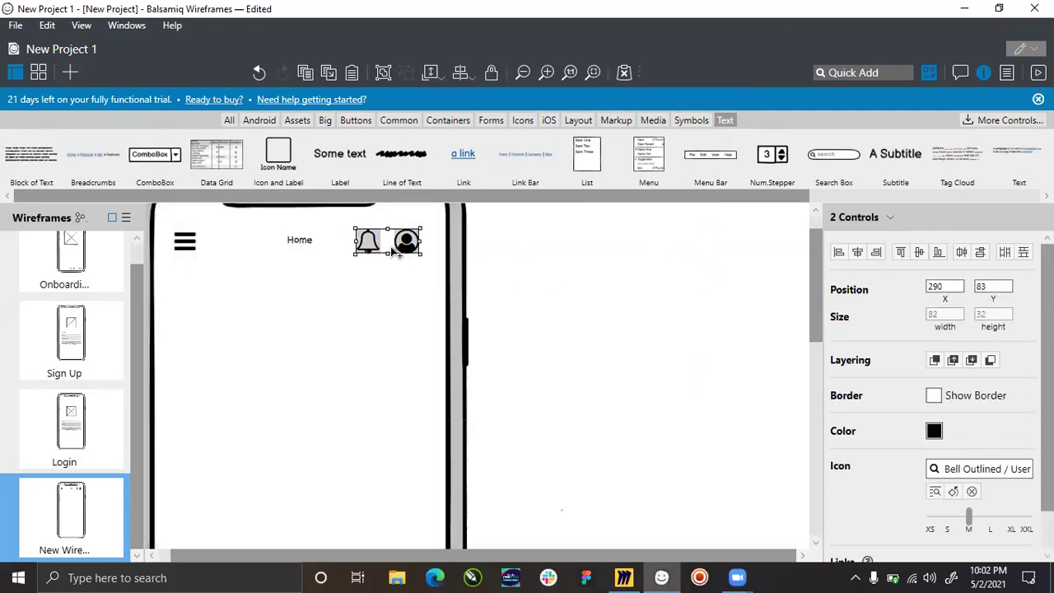
{"action": "key", "text": "shift+Right"}
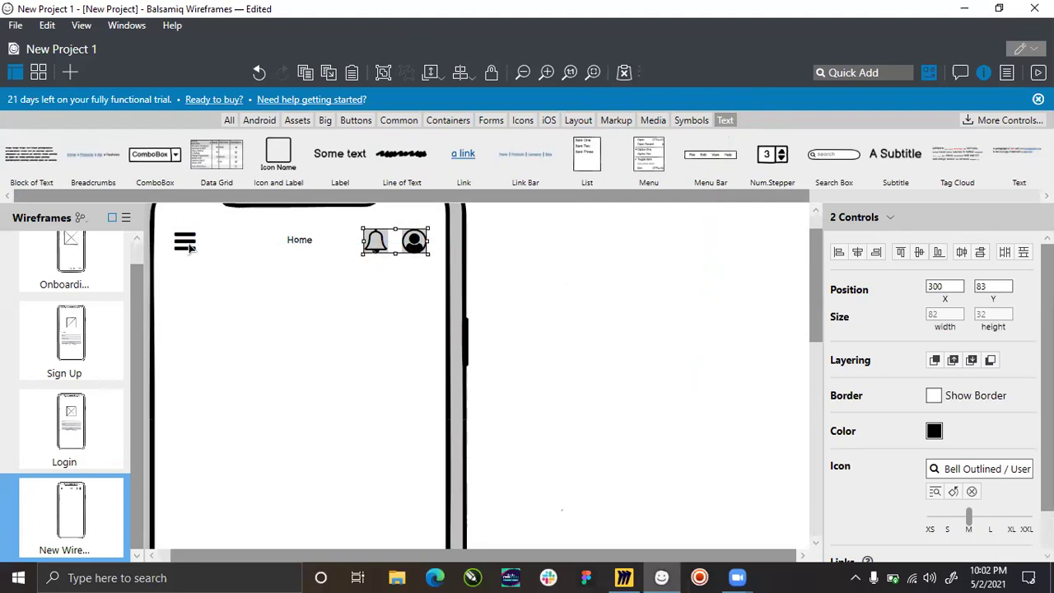
Move the hamburger left, shrink all three header icons to size S, and reposition the user icon.
{"action": "left_click", "coordinate": [186, 244]}
{"action": "left_click_drag", "start_coordinate": [189, 249], "coordinate": [182, 250]}
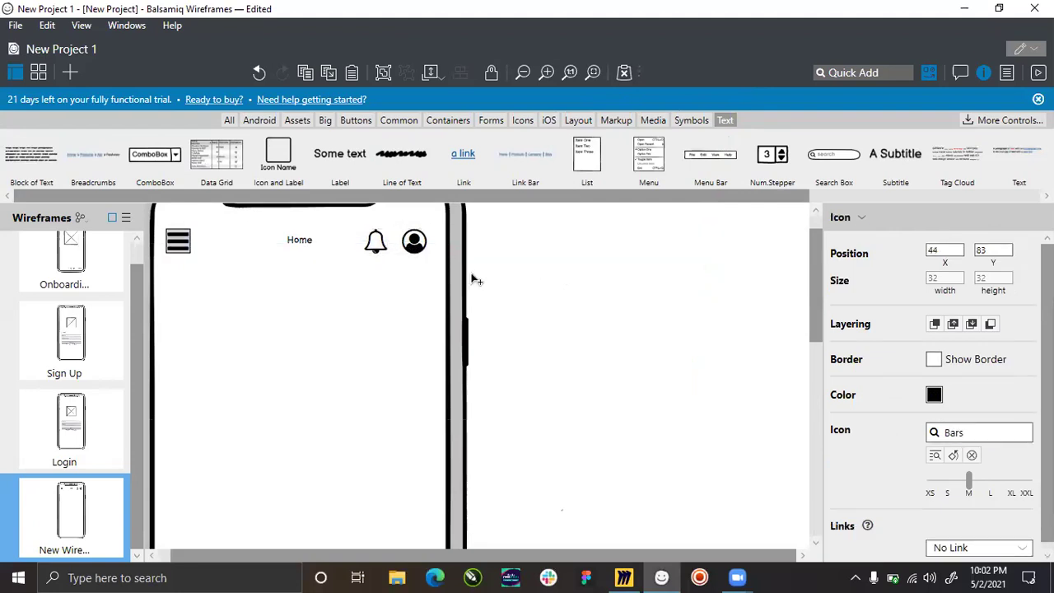
{"action": "left_click", "coordinate": [379, 252], "text": "shift"}
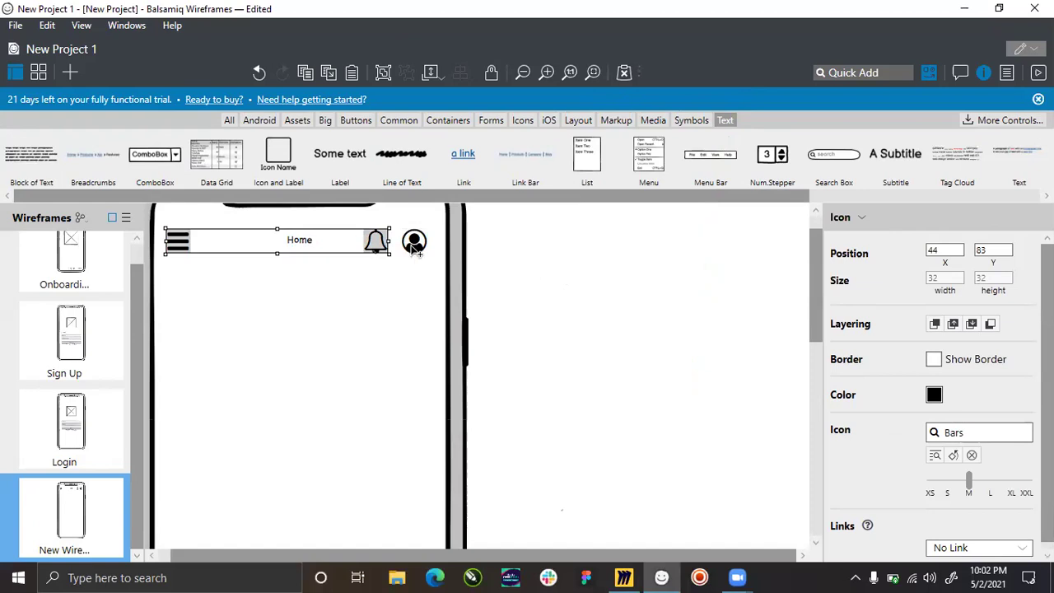
{"action": "left_click", "coordinate": [414, 243], "text": "shift"}
{"action": "scroll", "coordinate": [935, 469], "scroll_direction": "down", "scroll_amount": 1}
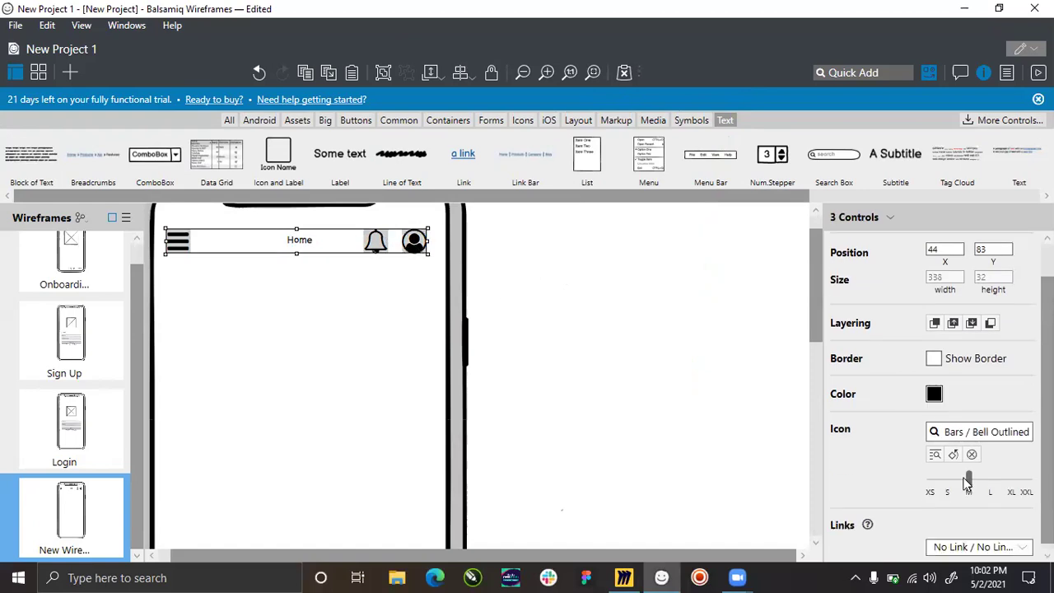
{"action": "left_click_drag", "start_coordinate": [968, 480], "coordinate": [949, 480]}
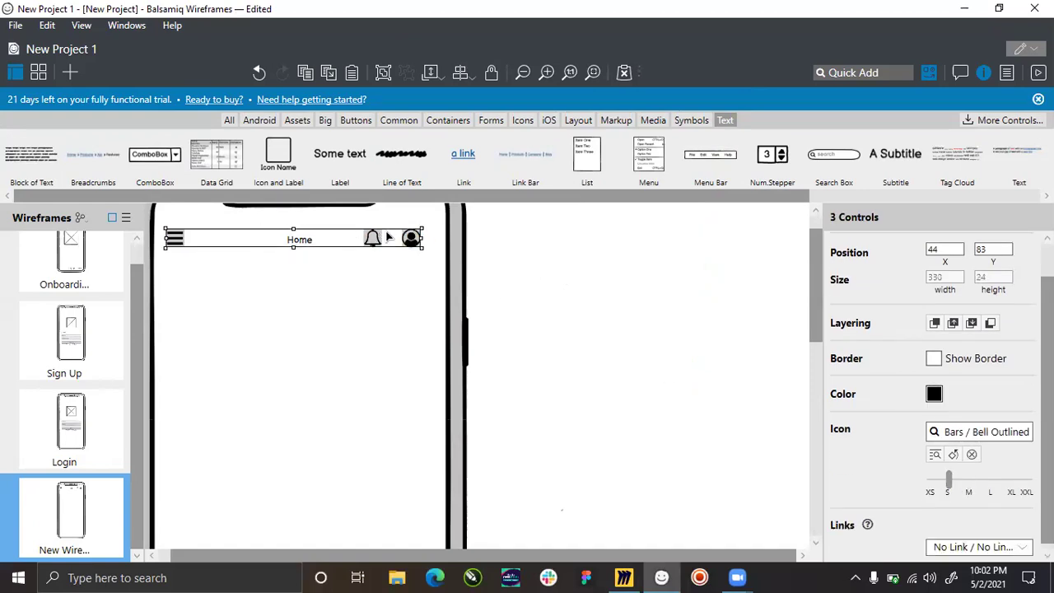
{"action": "left_click", "coordinate": [442, 255]}
{"action": "left_click_drag", "start_coordinate": [418, 249], "coordinate": [397, 249]}
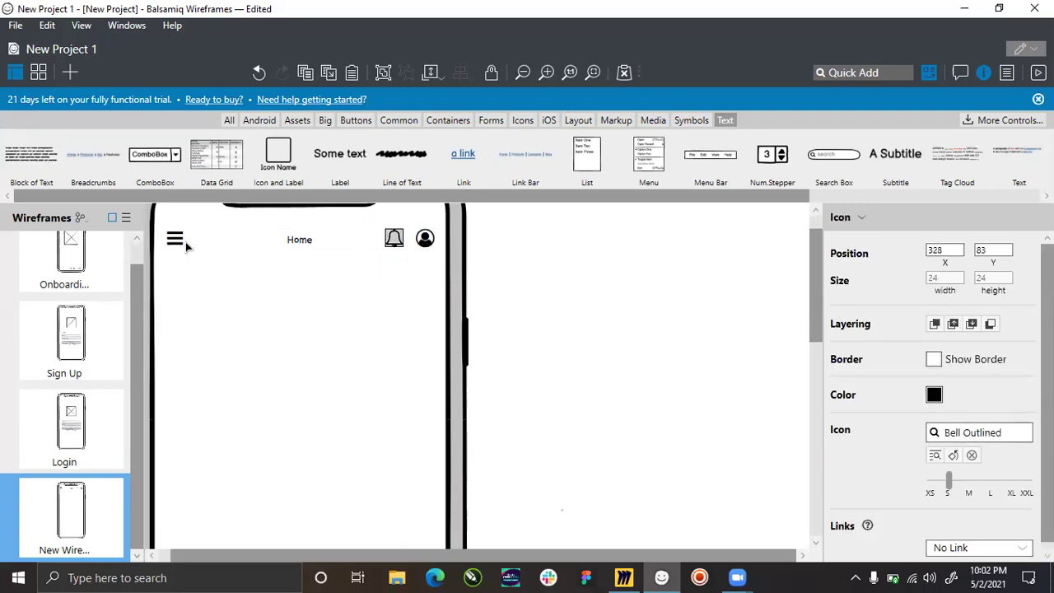
{"action": "left_click", "coordinate": [315, 257]}
Nudge the Home label up to line up with the header icons.
{"action": "left_click", "coordinate": [295, 239]}
{"action": "scroll", "coordinate": [298, 243], "scroll_direction": "up", "scroll_amount": 1}
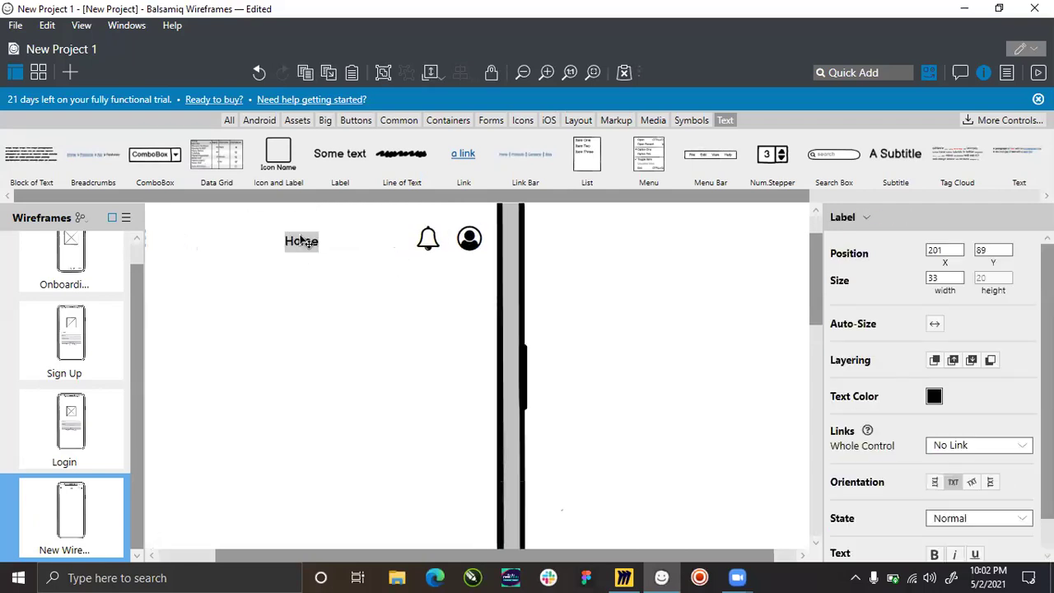
{"action": "left_click_drag", "start_coordinate": [306, 241], "coordinate": [307, 235]}
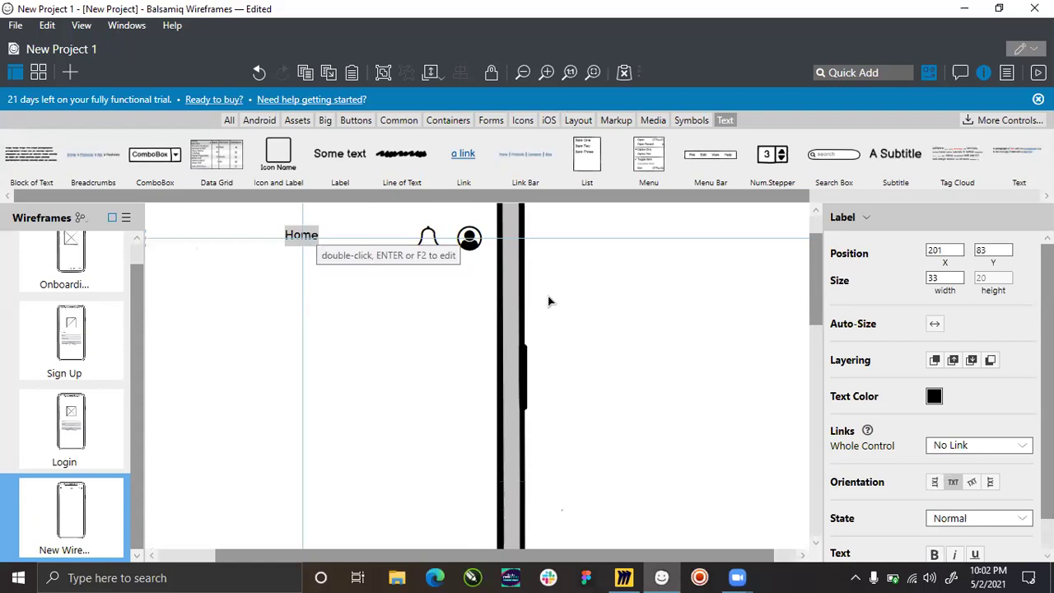
{"action": "left_click", "coordinate": [455, 278]}
{"action": "scroll", "coordinate": [478, 290], "scroll_direction": "down", "scroll_amount": 1}
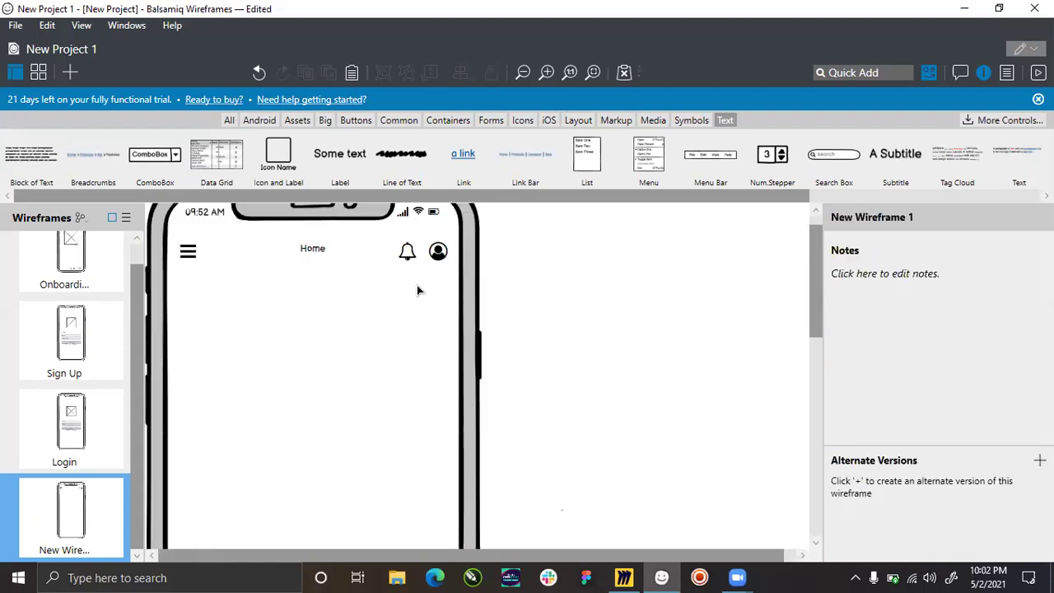
{"action": "scroll", "coordinate": [449, 285], "scroll_direction": "down", "scroll_amount": 3}
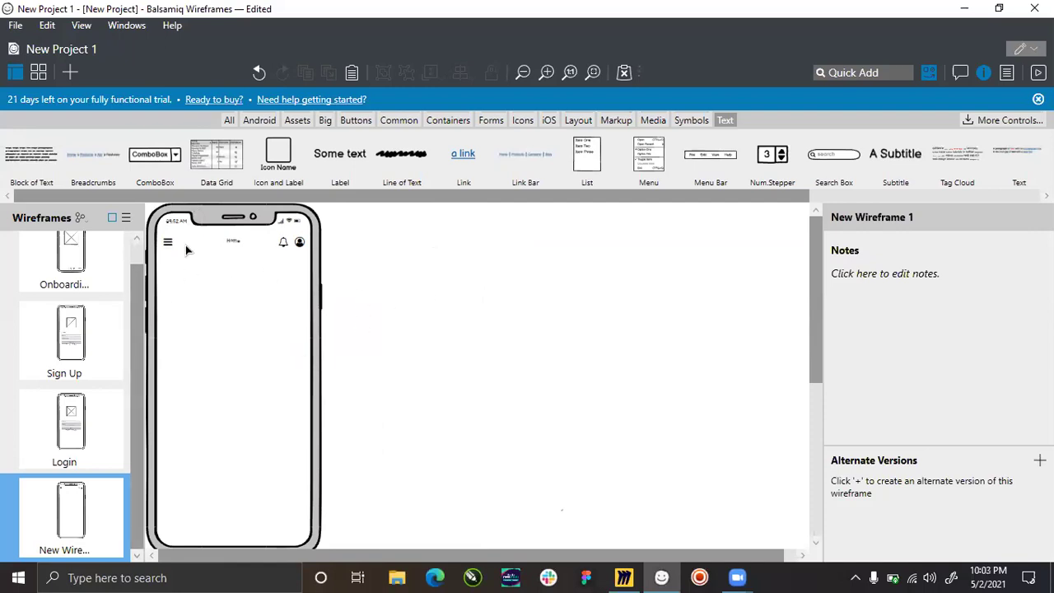
{"action": "scroll", "coordinate": [169, 241], "scroll_direction": "up", "scroll_amount": 2}
{"action": "scroll", "coordinate": [167, 240], "scroll_direction": "up", "scroll_amount": 2}
{"action": "scroll", "coordinate": [371, 278], "scroll_direction": "down", "scroll_amount": 3}
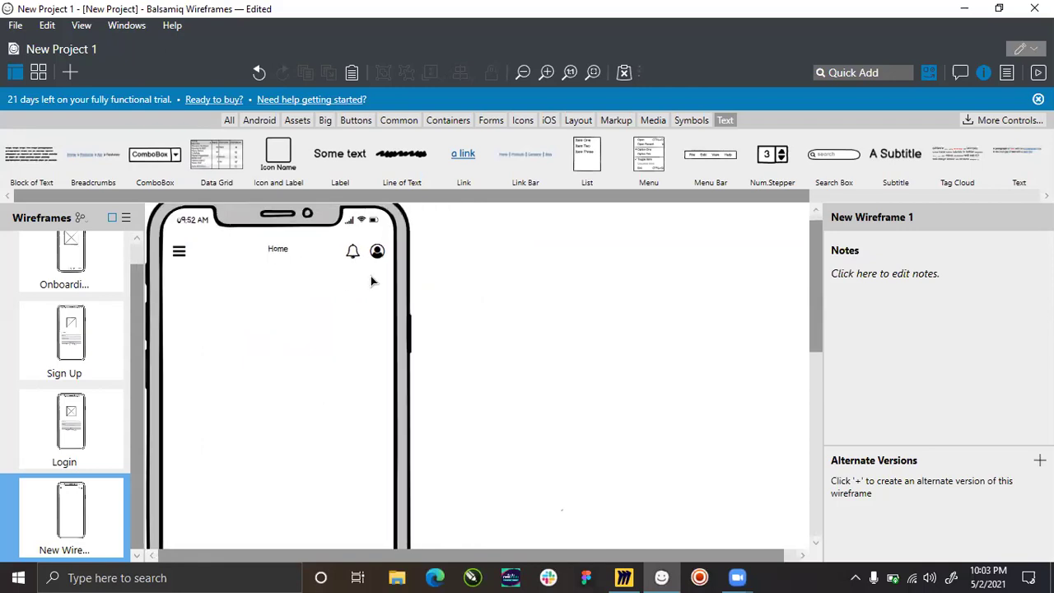
{"action": "scroll", "coordinate": [185, 247], "scroll_direction": "up", "scroll_amount": 1}
Check the hamburger's position, zoom in, and fine-tune the Home label's placement.
{"action": "left_click", "coordinate": [181, 254]}
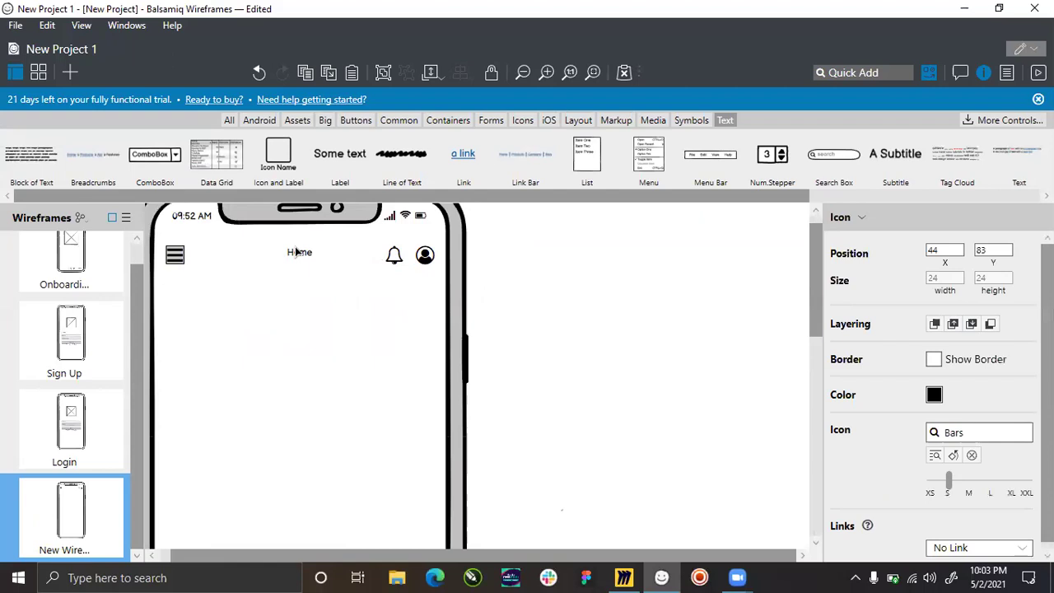
{"action": "left_click", "coordinate": [597, 352]}
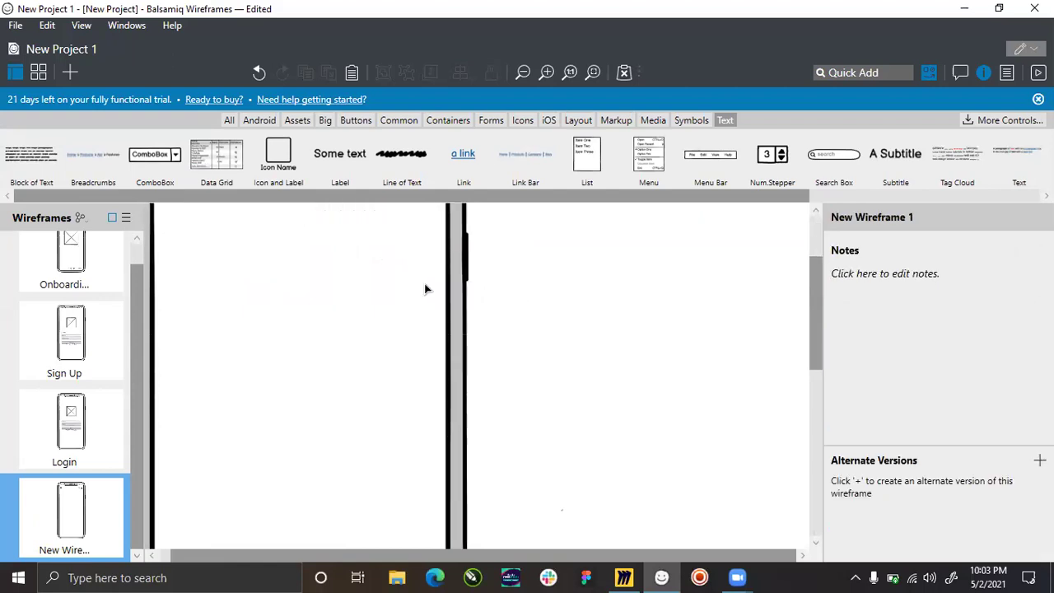
{"action": "scroll", "coordinate": [424, 284], "scroll_direction": "up", "scroll_amount": 1}
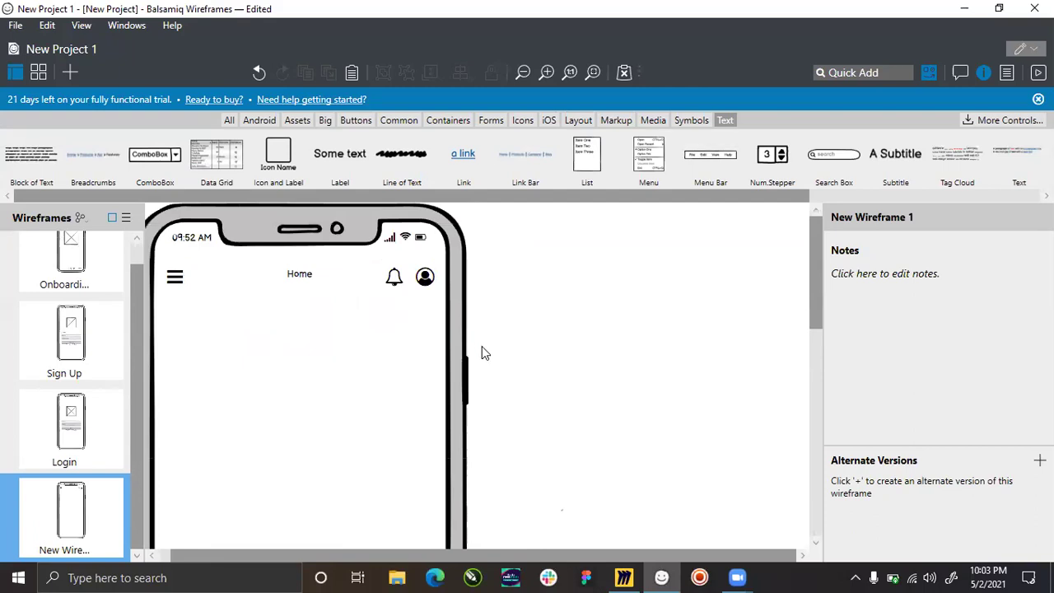
{"action": "scroll", "coordinate": [484, 354], "scroll_direction": "down", "scroll_amount": 4}
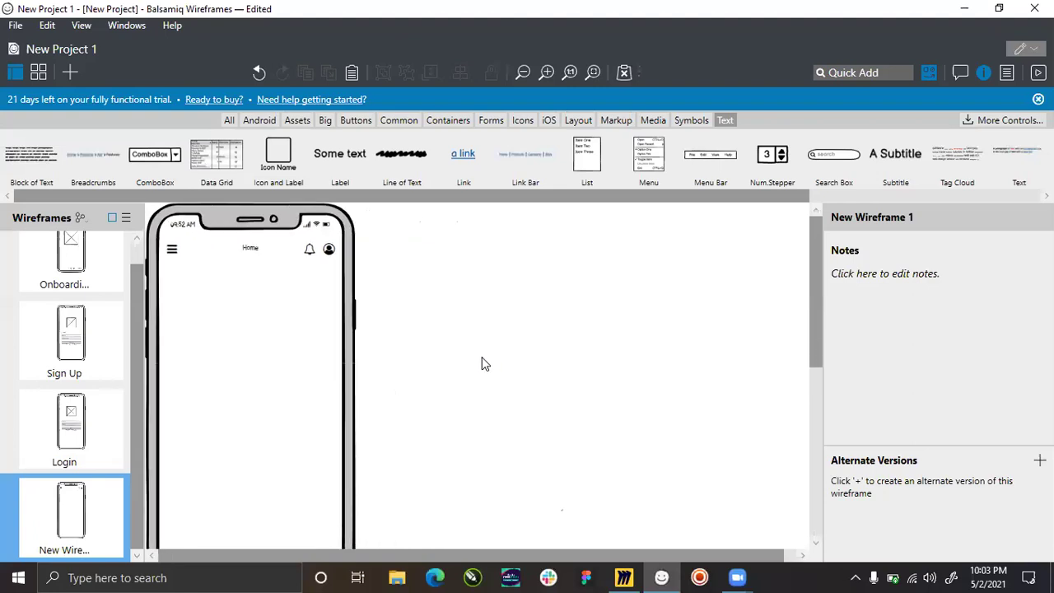
{"action": "scroll", "coordinate": [484, 363], "scroll_direction": "down", "scroll_amount": 2}
{"action": "scroll", "coordinate": [484, 362], "scroll_direction": "up", "scroll_amount": 3}
{"action": "scroll", "coordinate": [486, 375], "scroll_direction": "down", "scroll_amount": 2}
{"action": "scroll", "coordinate": [484, 379], "scroll_direction": "down", "scroll_amount": 1}
{"action": "scroll", "coordinate": [169, 215], "scroll_direction": "up", "scroll_amount": 4}
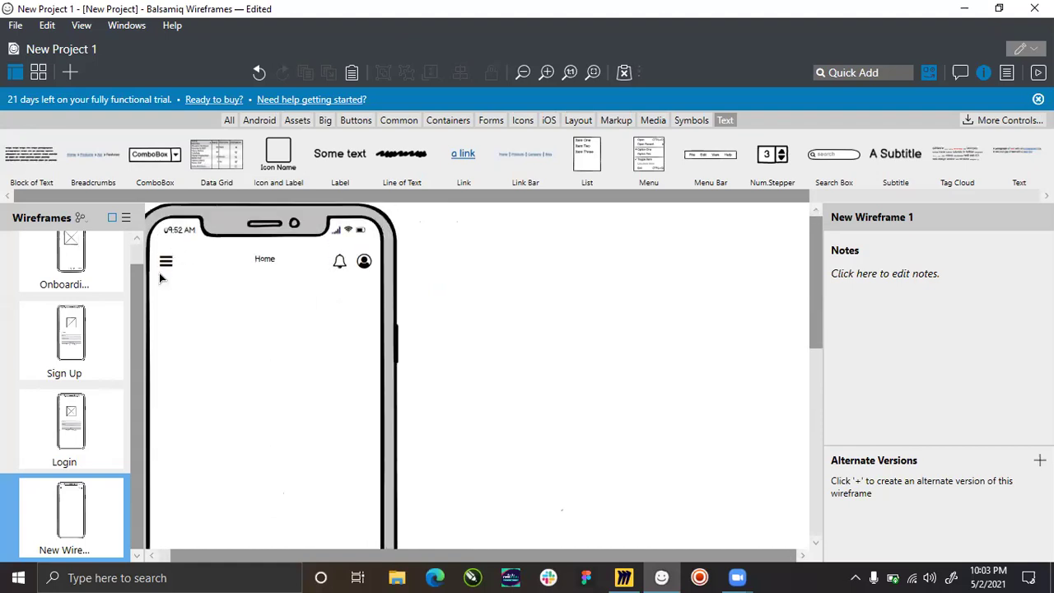
{"action": "scroll", "coordinate": [164, 284], "scroll_direction": "up", "scroll_amount": 1}
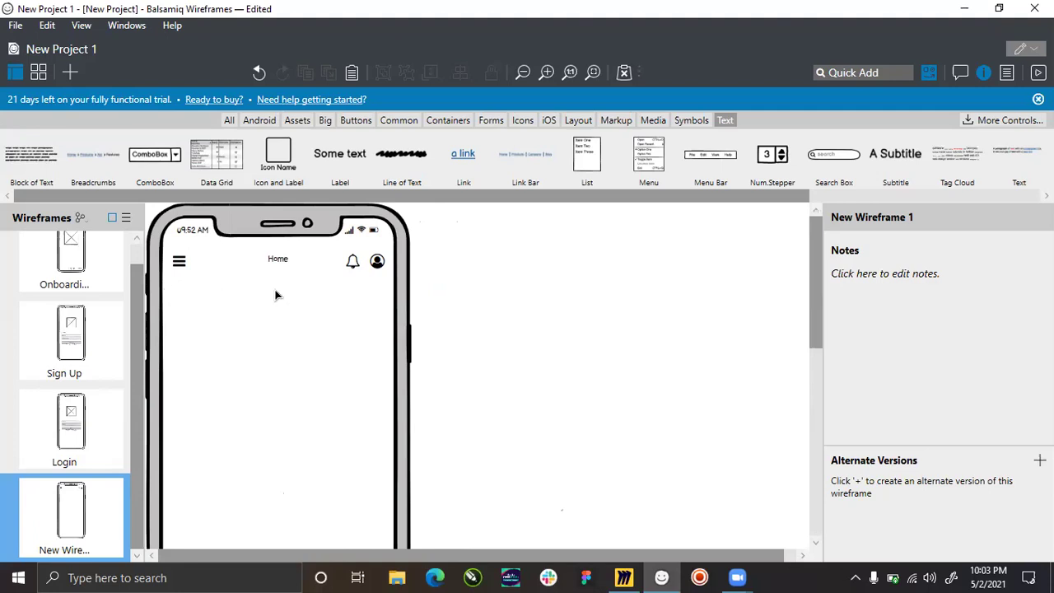
{"action": "key", "text": "ctrl+equal"}
{"action": "left_click", "coordinate": [303, 269]}
{"action": "left_click_drag", "start_coordinate": [304, 270], "coordinate": [306, 270]}
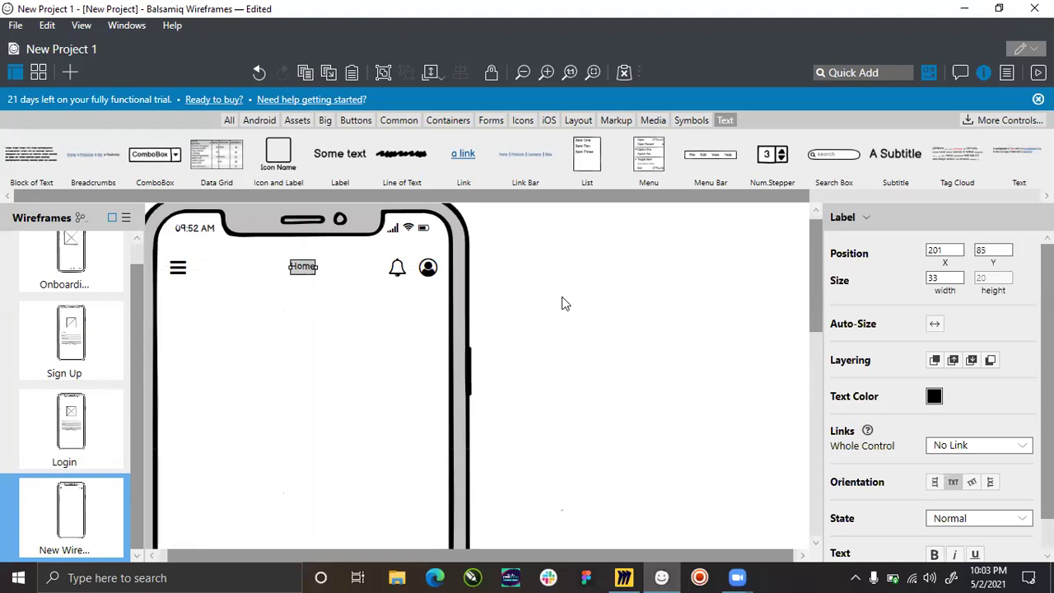
{"action": "left_click", "coordinate": [371, 309]}
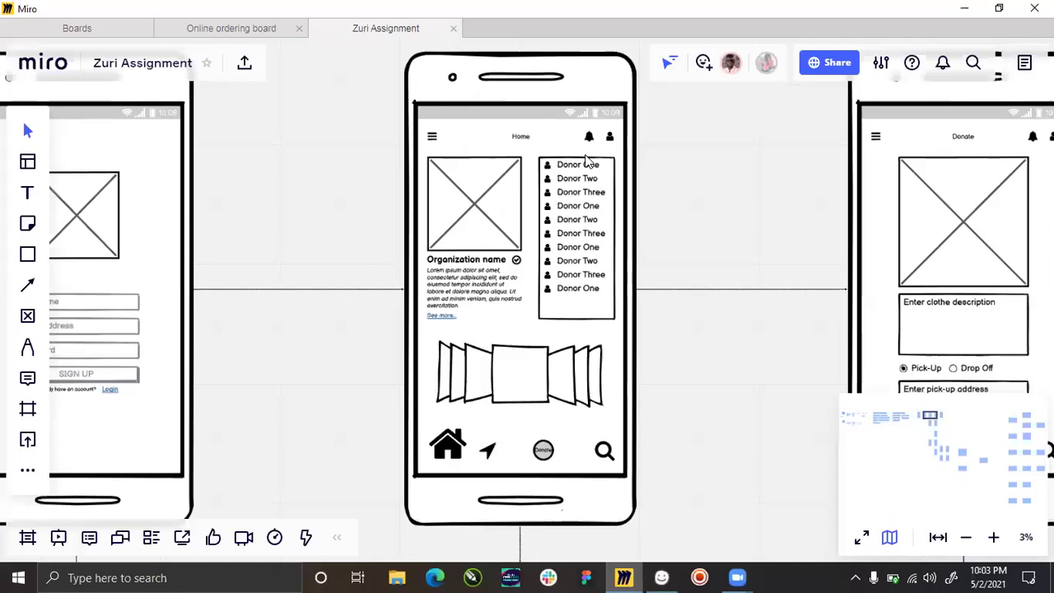
{"action": "left_click", "coordinate": [624, 577]}
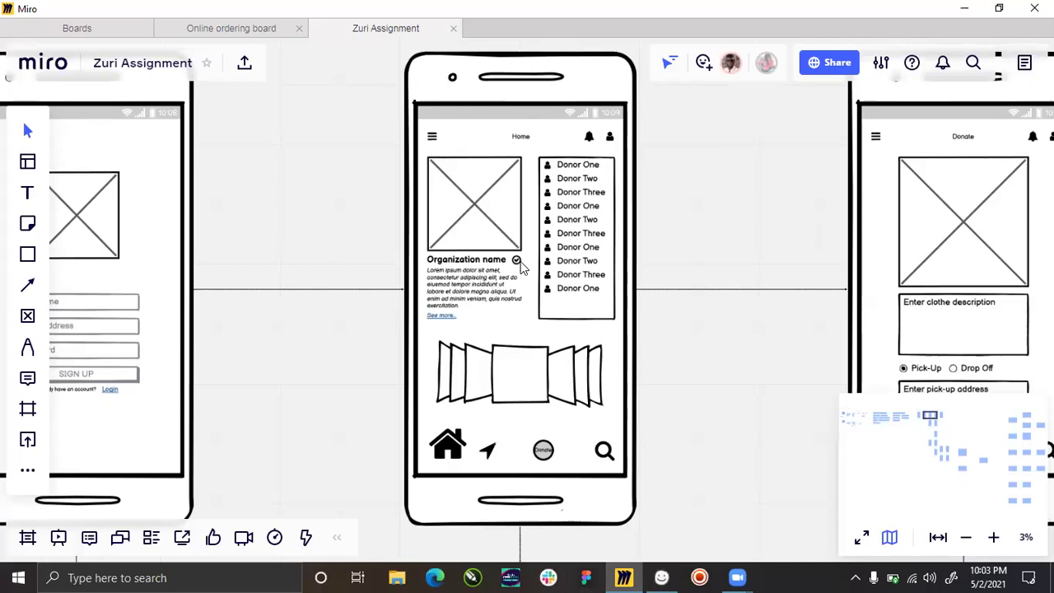
{"action": "scroll", "coordinate": [521, 267], "scroll_direction": "up", "scroll_amount": 5}
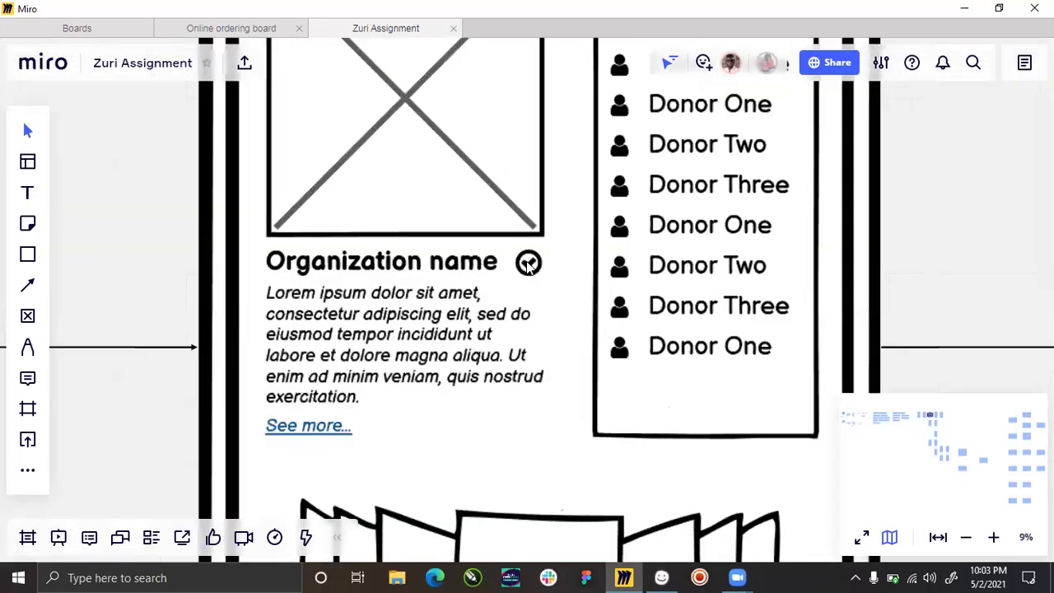
{"action": "scroll", "coordinate": [528, 265], "scroll_direction": "up", "scroll_amount": 3}
{"action": "scroll", "coordinate": [531, 264], "scroll_direction": "down", "scroll_amount": 2}
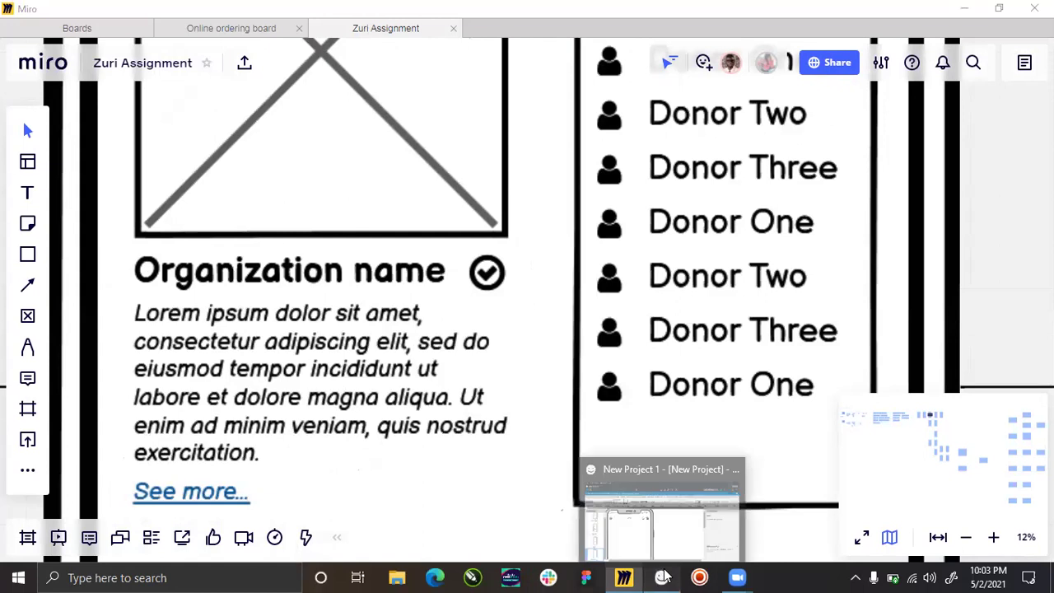
{"action": "left_click", "coordinate": [625, 577]}
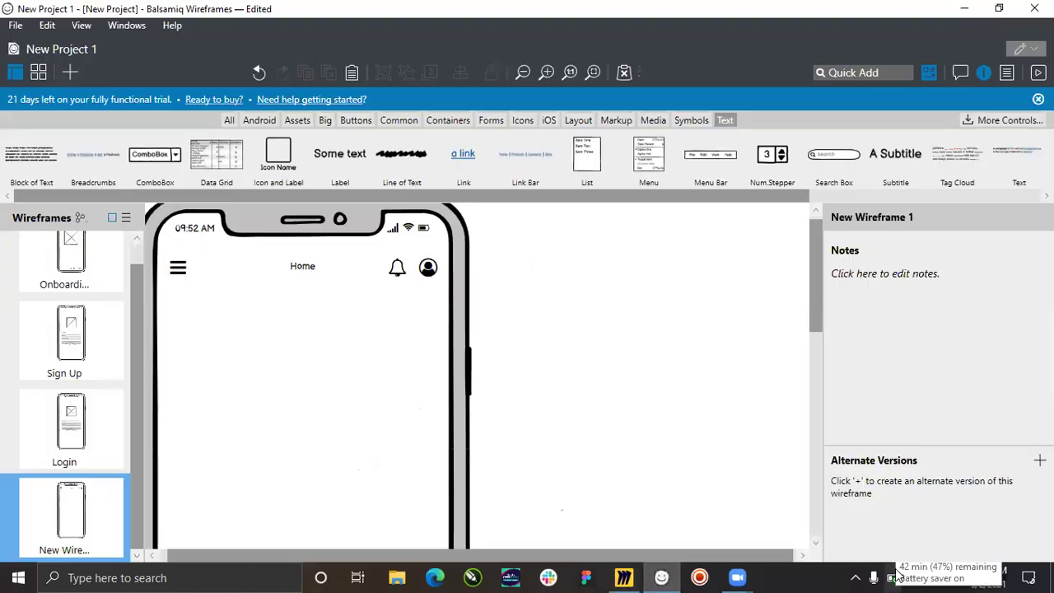
Place an image placeholder below the header and enlarge it to 120×123 at X 44, Y 147.
{"action": "scroll", "coordinate": [352, 354], "scroll_direction": "down", "scroll_amount": 5}
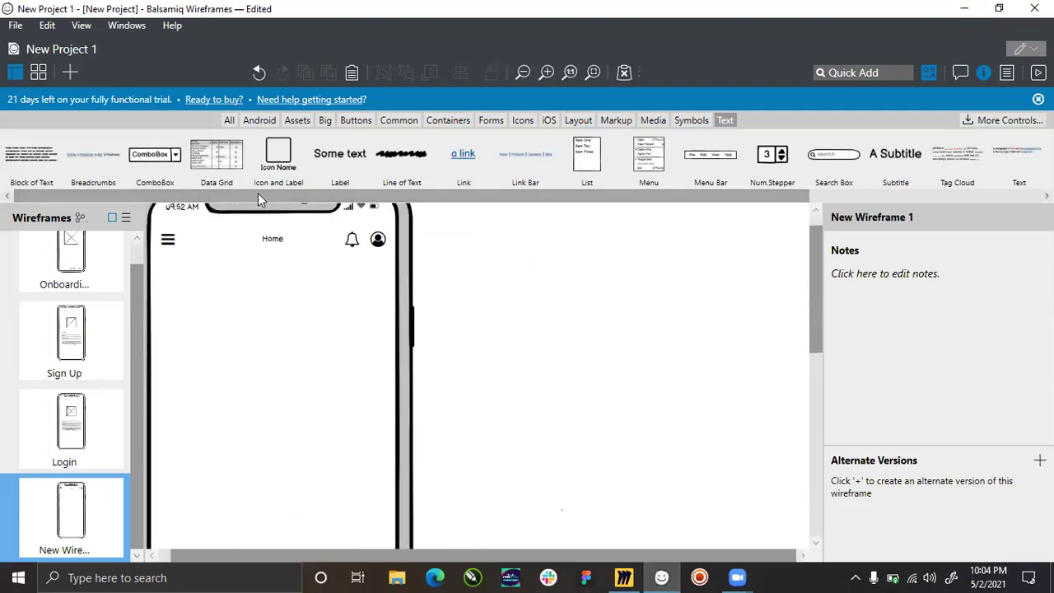
{"action": "scroll", "coordinate": [258, 193], "scroll_direction": "right", "scroll_amount": 5}
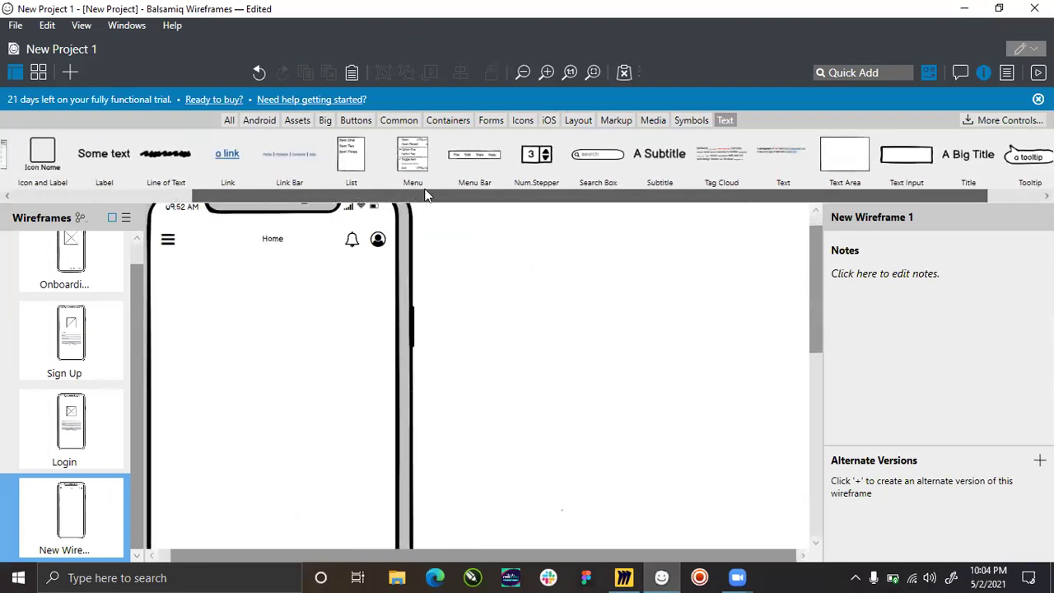
{"action": "left_click", "coordinate": [227, 119]}
{"action": "left_click_drag", "start_coordinate": [218, 197], "coordinate": [489, 199]}
{"action": "left_click_drag", "start_coordinate": [299, 339], "coordinate": [190, 302]}
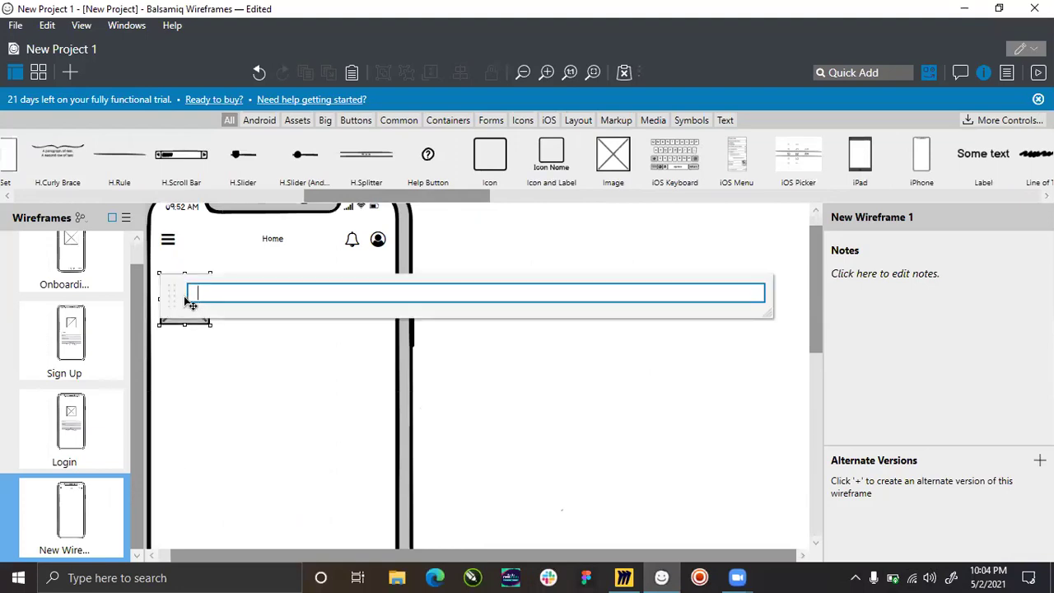
{"action": "left_click", "coordinate": [259, 346]}
{"action": "left_click", "coordinate": [187, 300]}
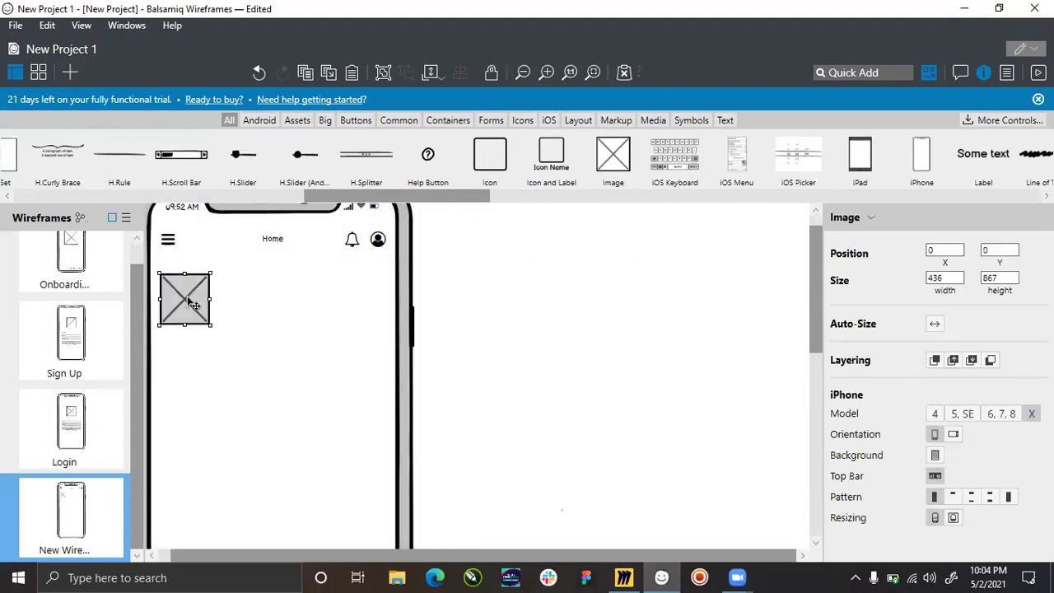
{"action": "left_click_drag", "start_coordinate": [187, 301], "coordinate": [239, 353]}
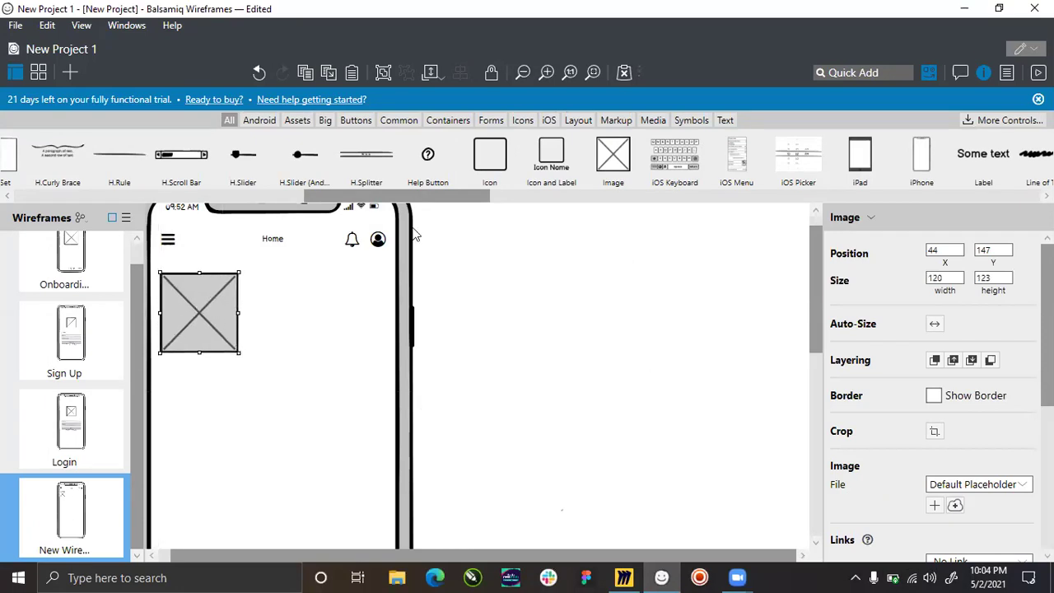
{"action": "key", "text": "Escape"}
{"action": "left_click", "coordinate": [724, 121]}
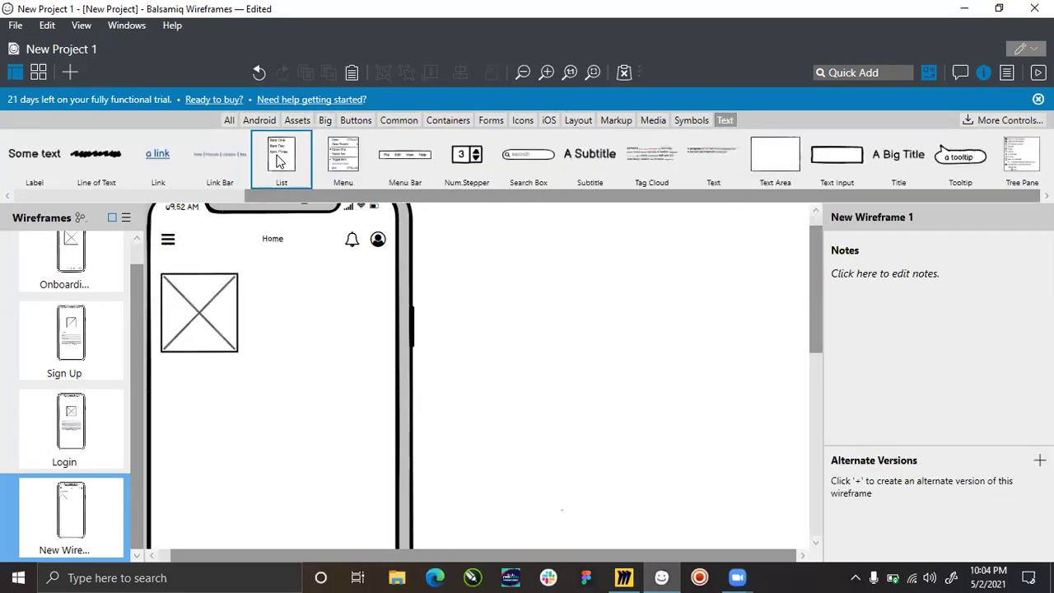
Add a text label reading 'Organization Name' just below the image placeholder.
{"action": "scroll", "coordinate": [541, 177], "scroll_direction": "left", "scroll_amount": 3}
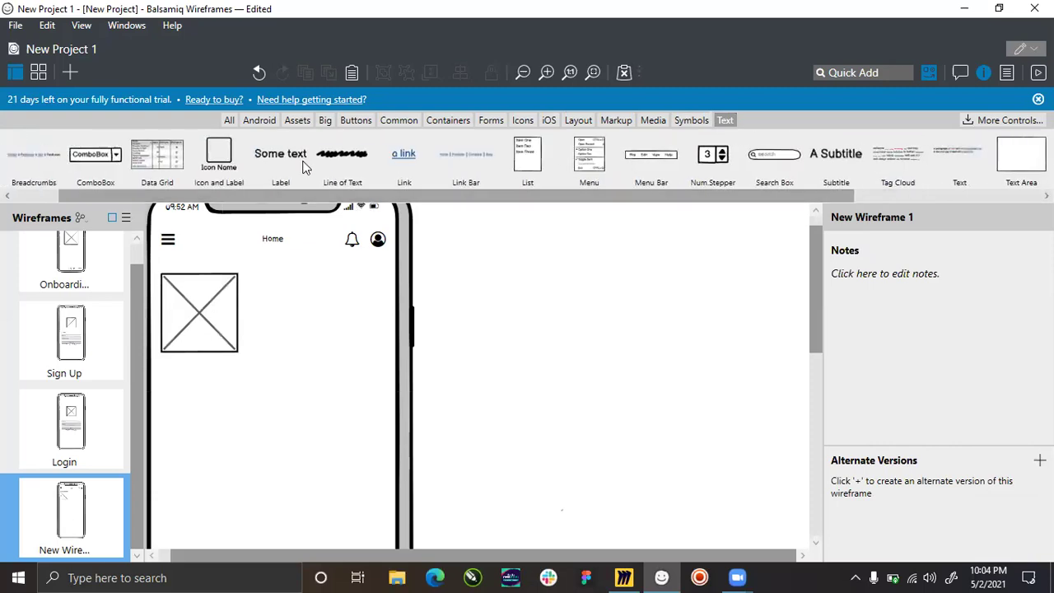
{"action": "left_click_drag", "start_coordinate": [265, 143], "coordinate": [173, 358]}
{"action": "double_click", "coordinate": [177, 363]}
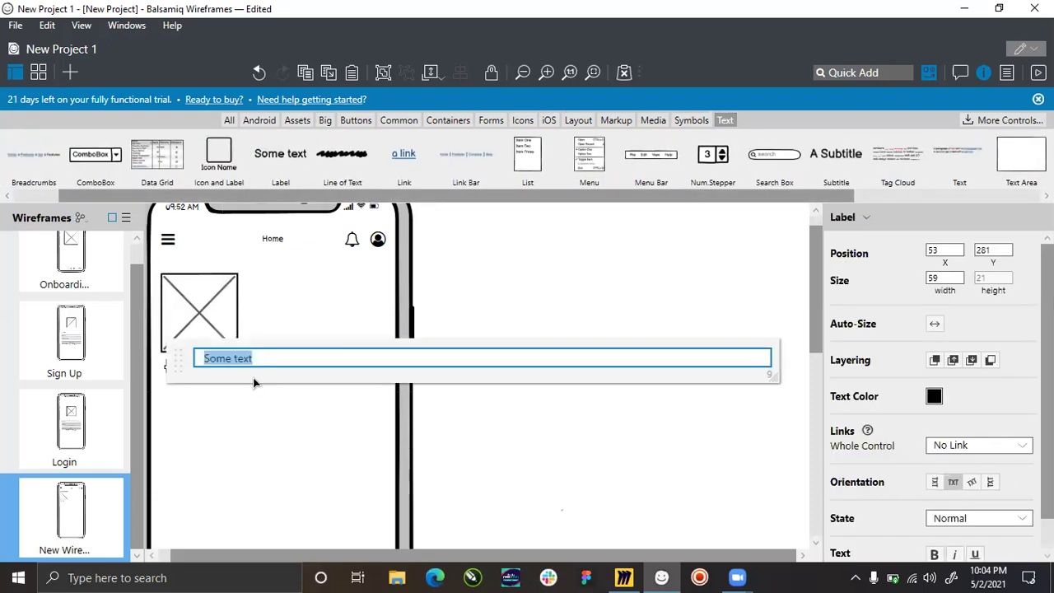
{"action": "type", "text": "Organization Name"}
{"action": "key", "text": "Return"}
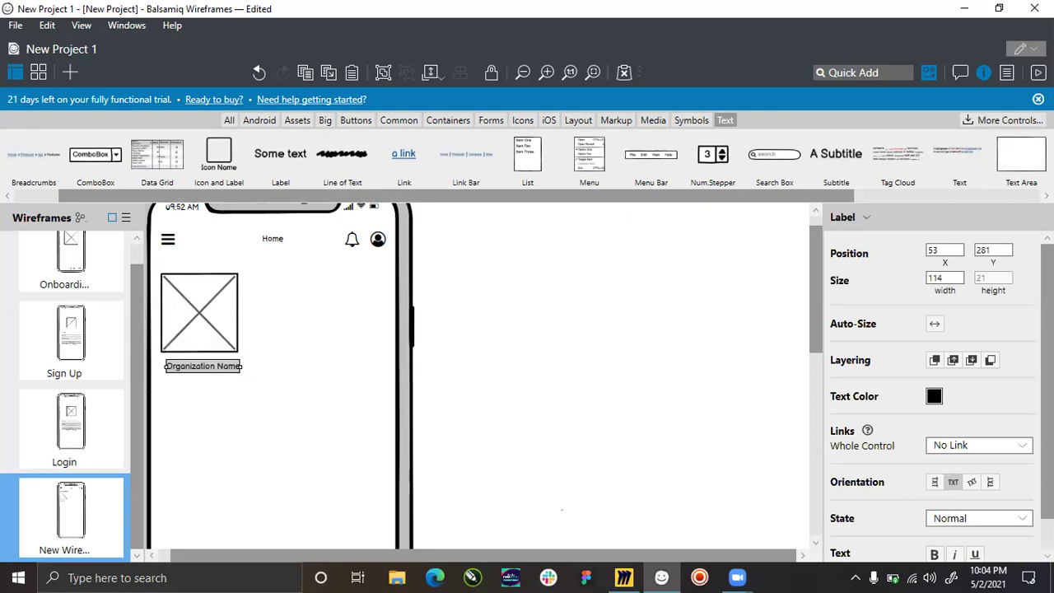
Make the label bold at font size 14 and align it with the image's left edge.
{"action": "scroll", "coordinate": [902, 467], "scroll_direction": "down", "scroll_amount": 1}
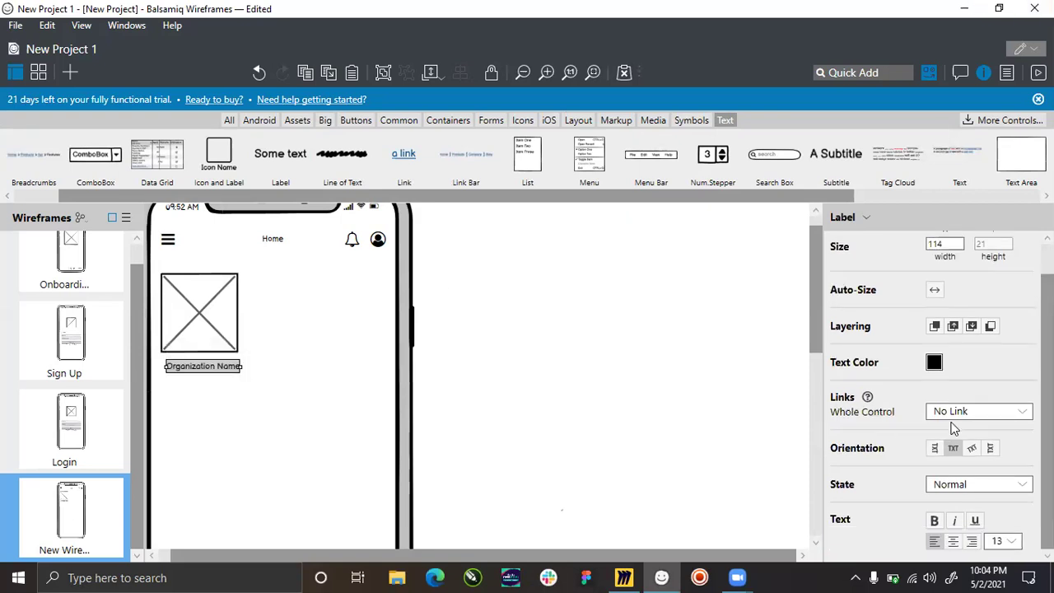
{"action": "left_click", "coordinate": [934, 521]}
{"action": "left_click", "coordinate": [1013, 541]}
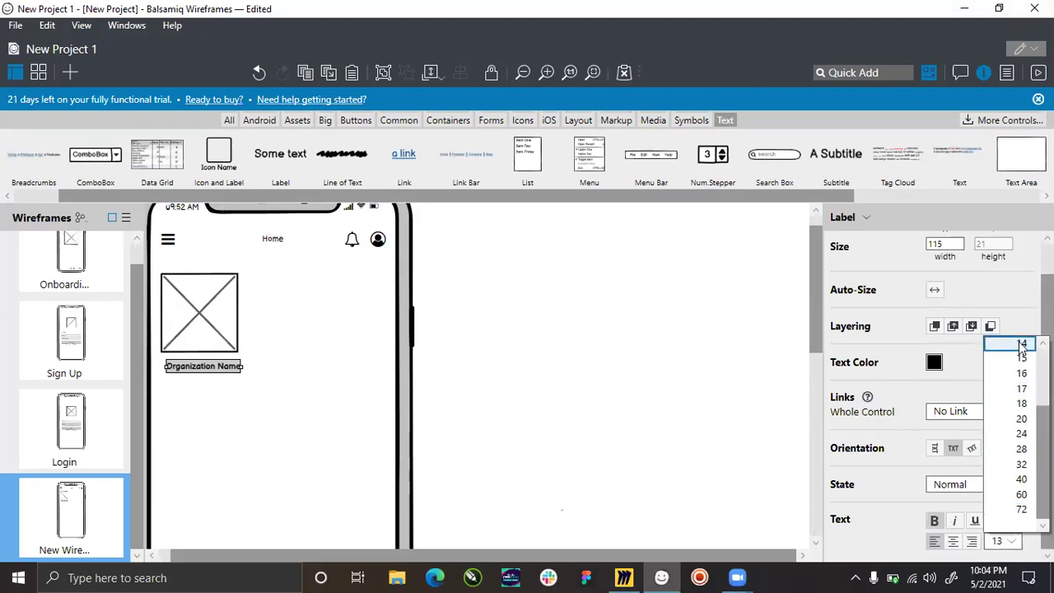
{"action": "left_click", "coordinate": [1022, 343]}
{"action": "left_click", "coordinate": [225, 381]}
{"action": "scroll", "coordinate": [179, 367], "scroll_direction": "up", "scroll_amount": 1}
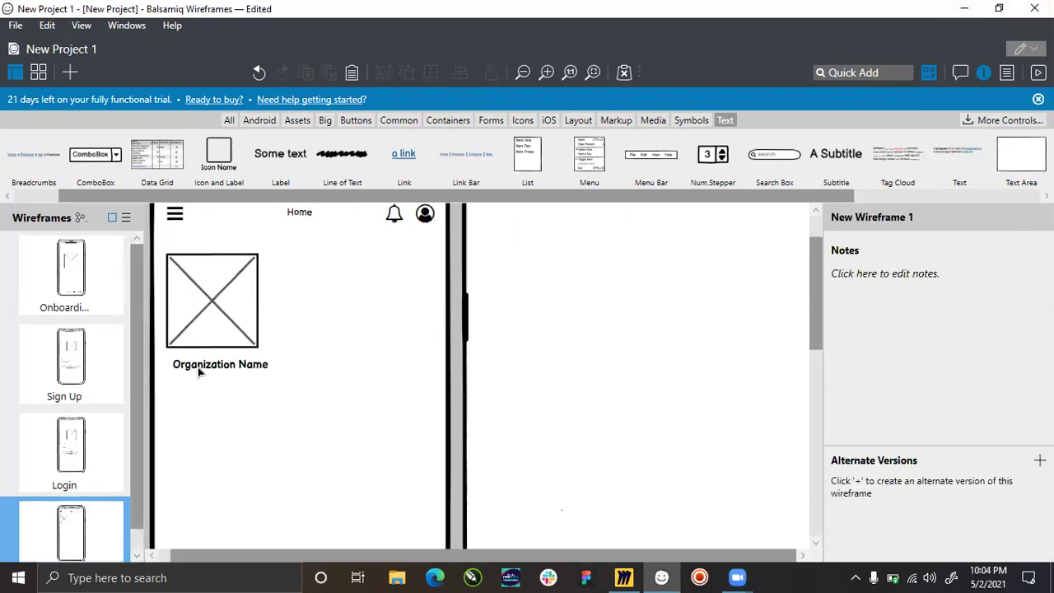
{"action": "left_click", "coordinate": [196, 371]}
{"action": "mouse_move", "coordinate": [192, 369]}
{"action": "left_mouse_down"}
{"action": "mouse_move", "coordinate": [184, 363]}
{"action": "mouse_move", "coordinate": [200, 372]}
{"action": "left_mouse_up"}
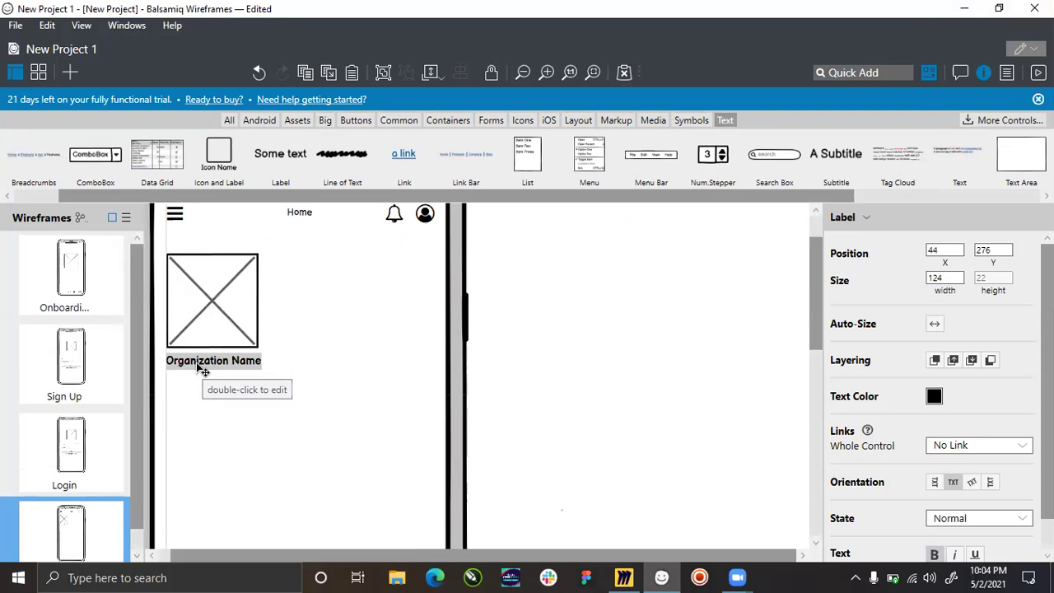
{"action": "left_click", "coordinate": [241, 377]}
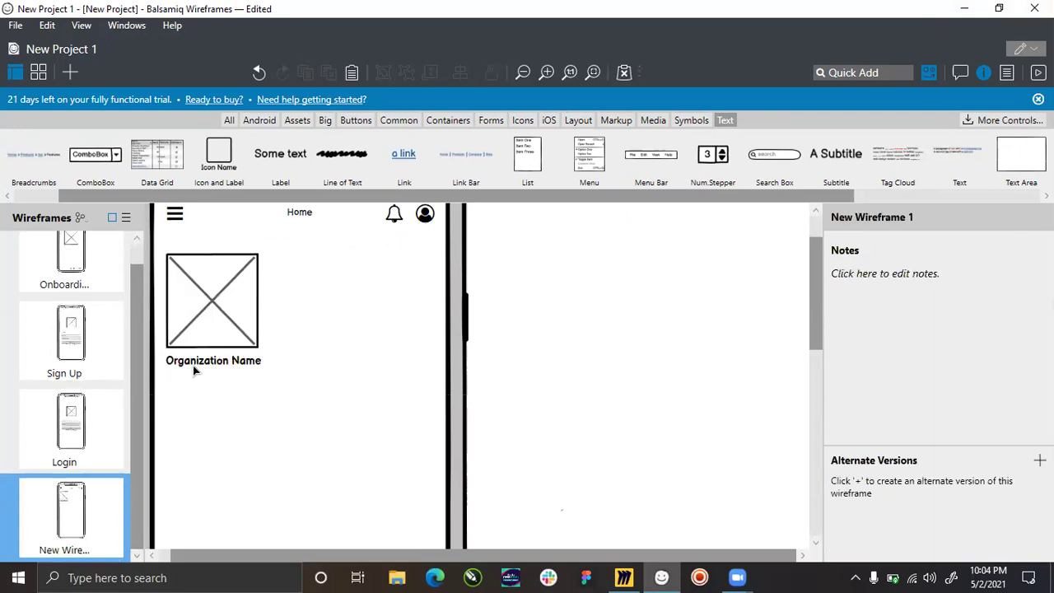
{"action": "scroll", "coordinate": [205, 363], "scroll_direction": "down", "scroll_amount": 2, "text": "ctrl"}
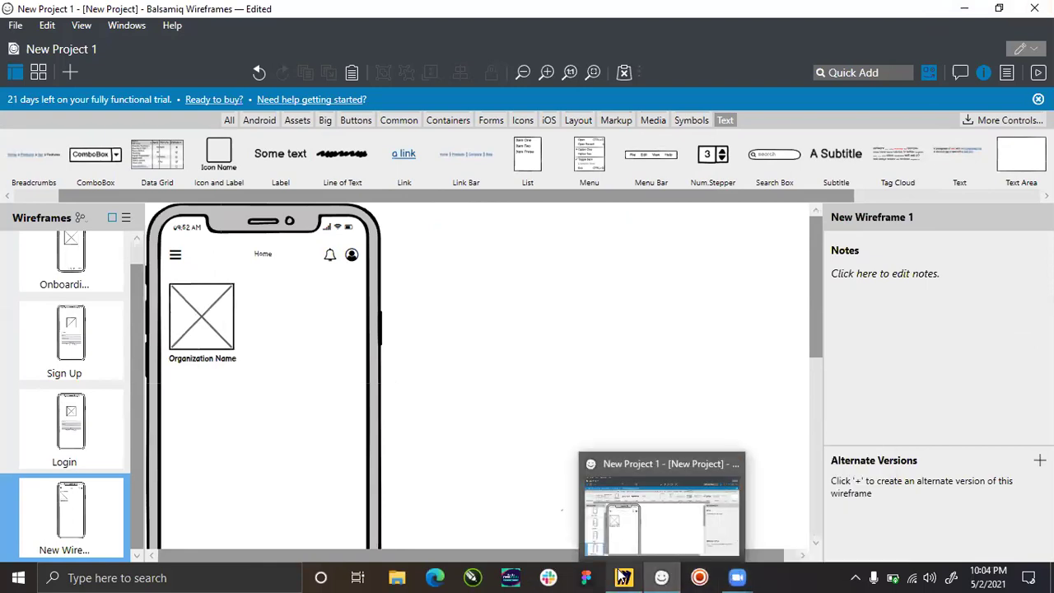
Zoom and pan around the Miro Zuri Assignment board to study the reference Home screen.
{"action": "left_click", "coordinate": [661, 577]}
{"action": "scroll", "coordinate": [221, 287], "scroll_direction": "down", "scroll_amount": 3, "text": "ctrl"}
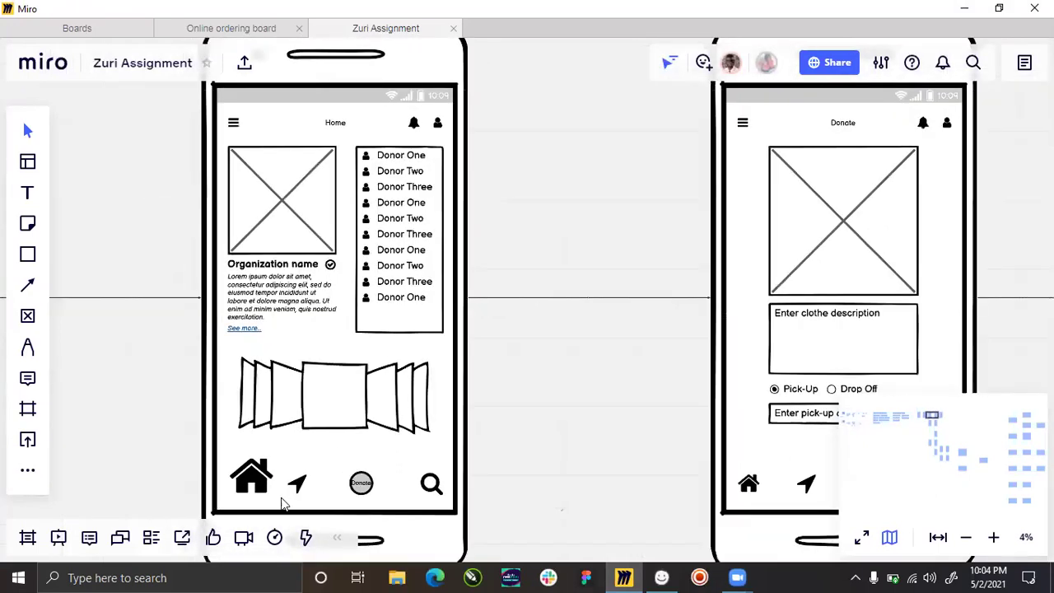
{"action": "scroll", "coordinate": [282, 503], "scroll_direction": "up", "scroll_amount": 1}
{"action": "scroll", "coordinate": [341, 394], "scroll_direction": "down", "scroll_amount": 1}
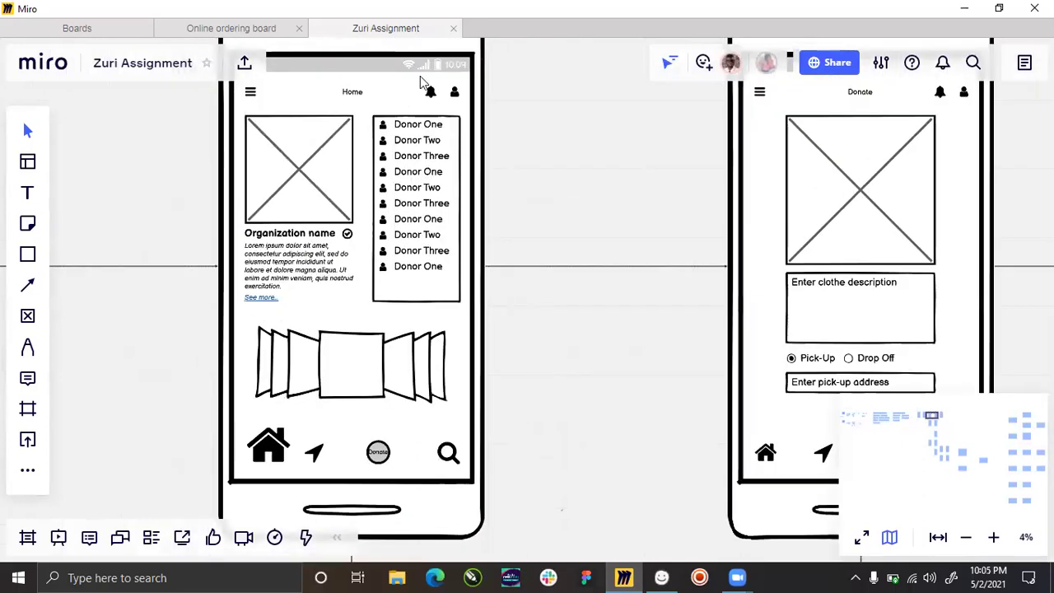
{"action": "scroll", "coordinate": [414, 137], "scroll_direction": "up", "scroll_amount": 1}
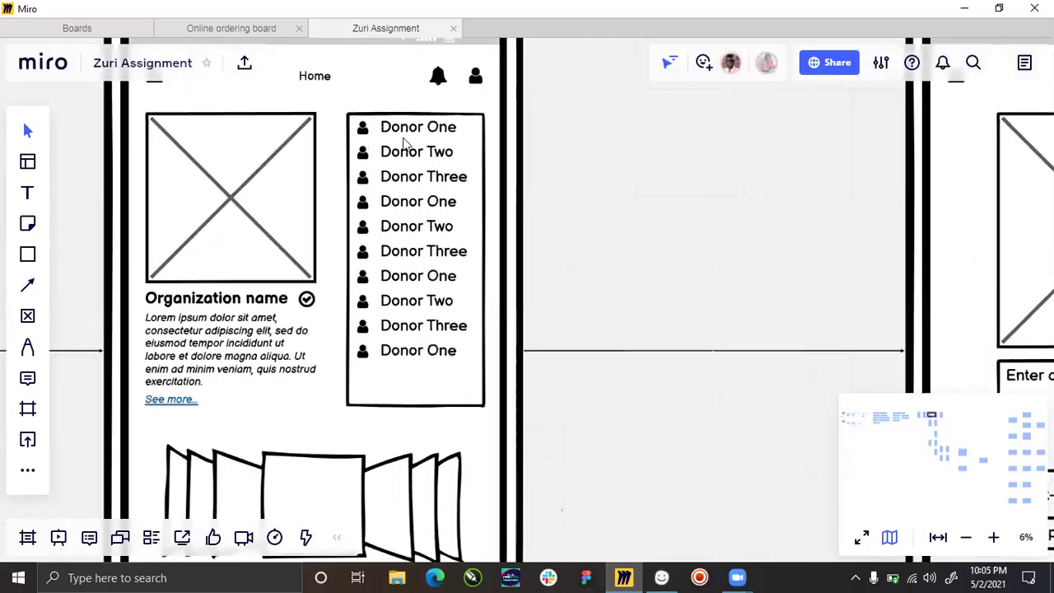
{"action": "scroll", "coordinate": [412, 200], "scroll_direction": "down", "scroll_amount": 2}
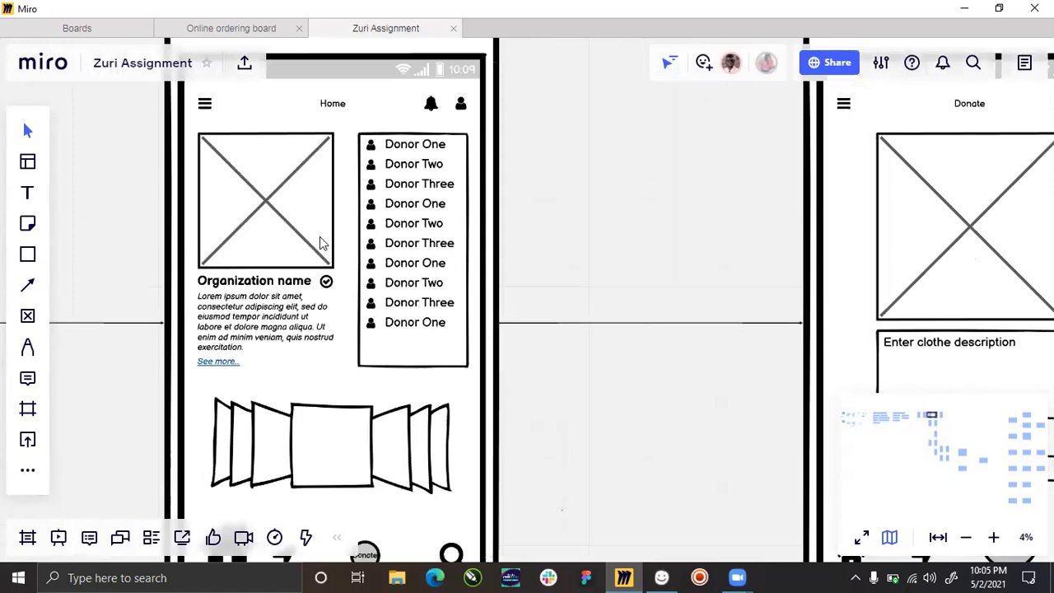
{"action": "scroll", "coordinate": [371, 281], "scroll_direction": "down", "scroll_amount": 1}
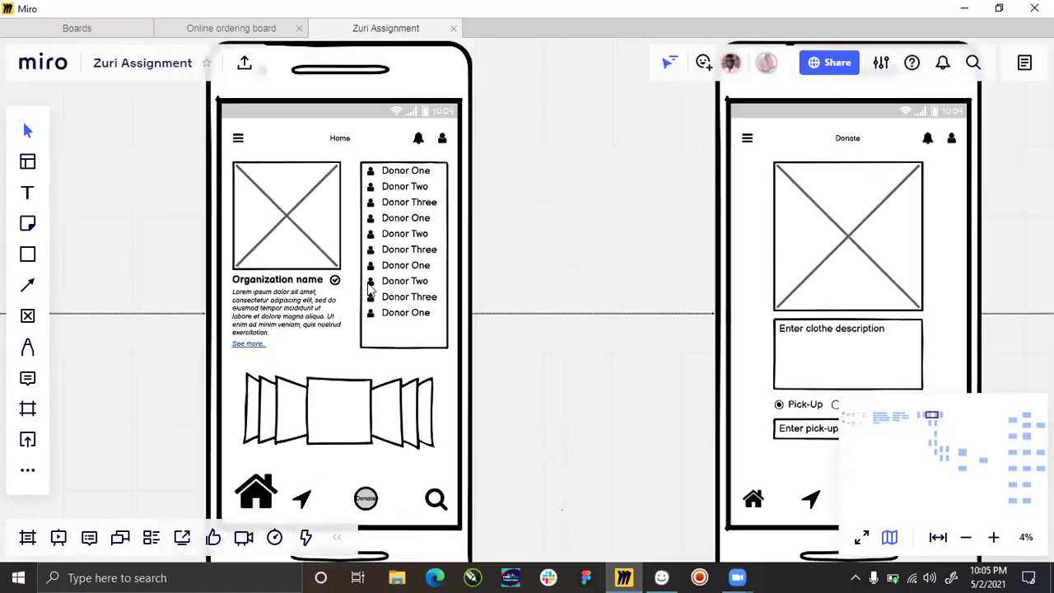
{"action": "scroll", "coordinate": [260, 321], "scroll_direction": "down", "scroll_amount": 1}
{"action": "scroll", "coordinate": [293, 235], "scroll_direction": "up", "scroll_amount": 3}
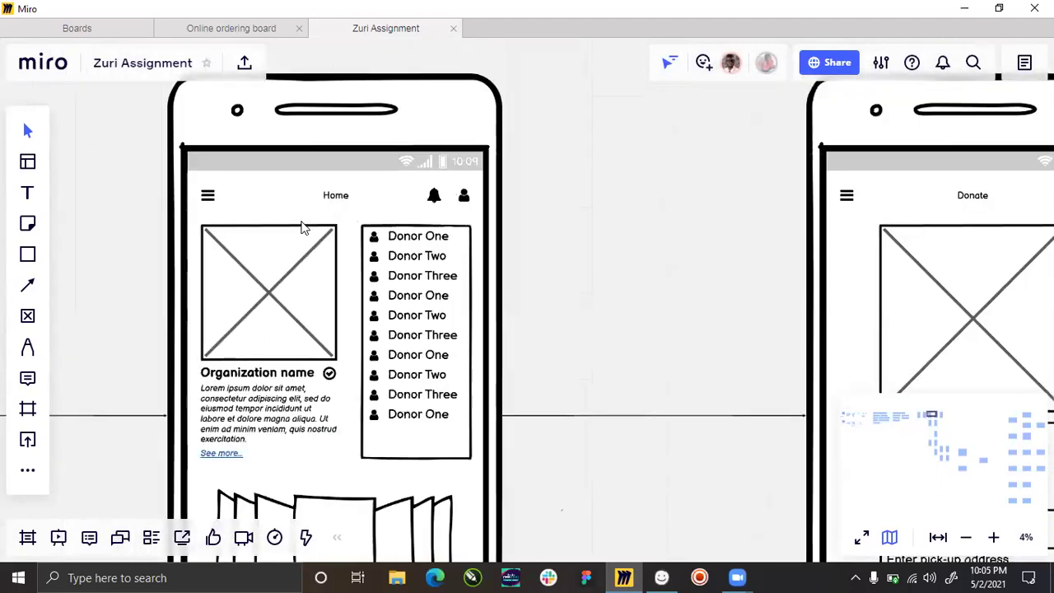
{"action": "scroll", "coordinate": [303, 228], "scroll_direction": "down", "scroll_amount": 2}
{"action": "scroll", "coordinate": [287, 294], "scroll_direction": "up", "scroll_amount": 1}
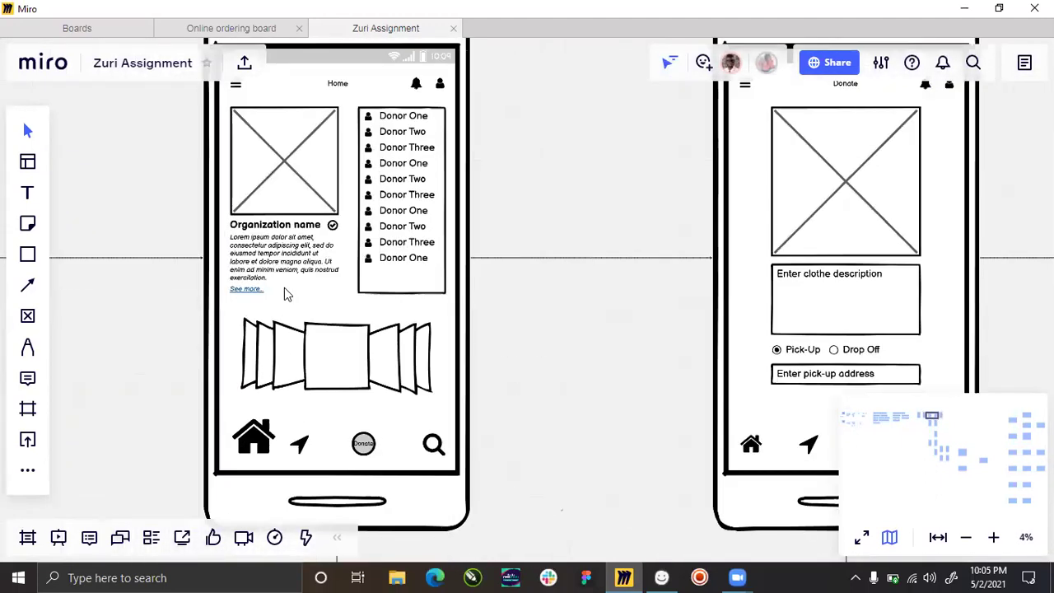
{"action": "scroll", "coordinate": [301, 199], "scroll_direction": "down", "scroll_amount": 1}
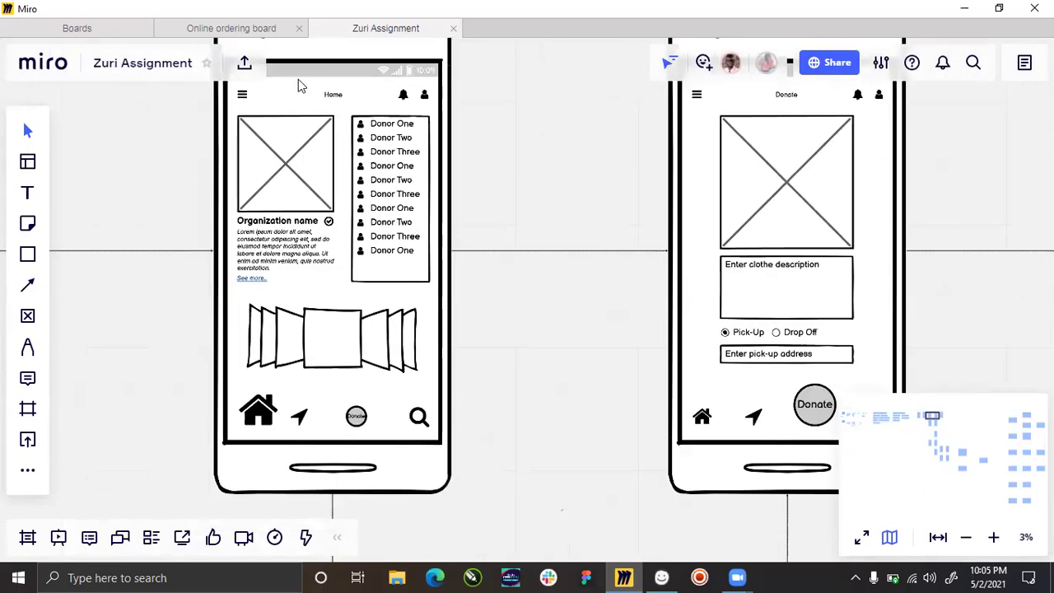
{"action": "scroll", "coordinate": [301, 86], "scroll_direction": "up", "scroll_amount": 1}
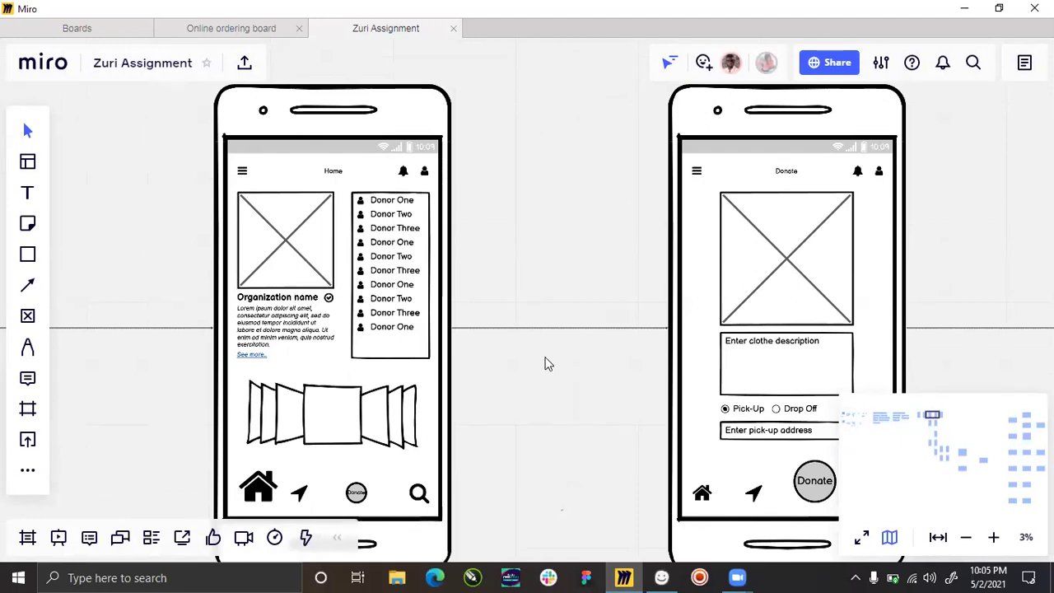
{"action": "scroll", "coordinate": [424, 309], "scroll_direction": "down", "scroll_amount": 5}
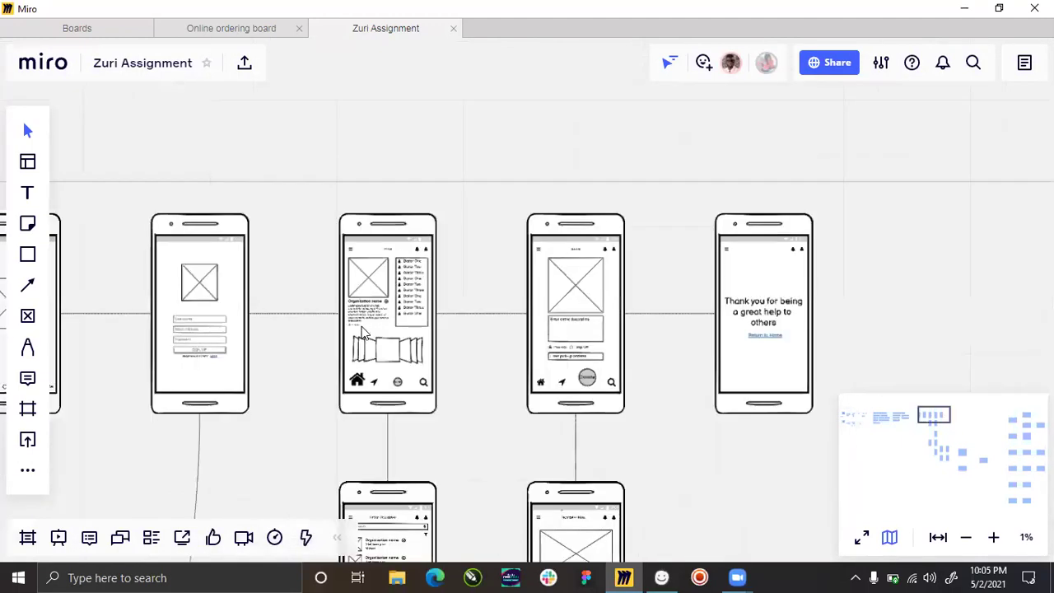
{"action": "scroll", "coordinate": [376, 377], "scroll_direction": "up", "scroll_amount": 3}
{"action": "scroll", "coordinate": [375, 373], "scroll_direction": "up", "scroll_amount": 1}
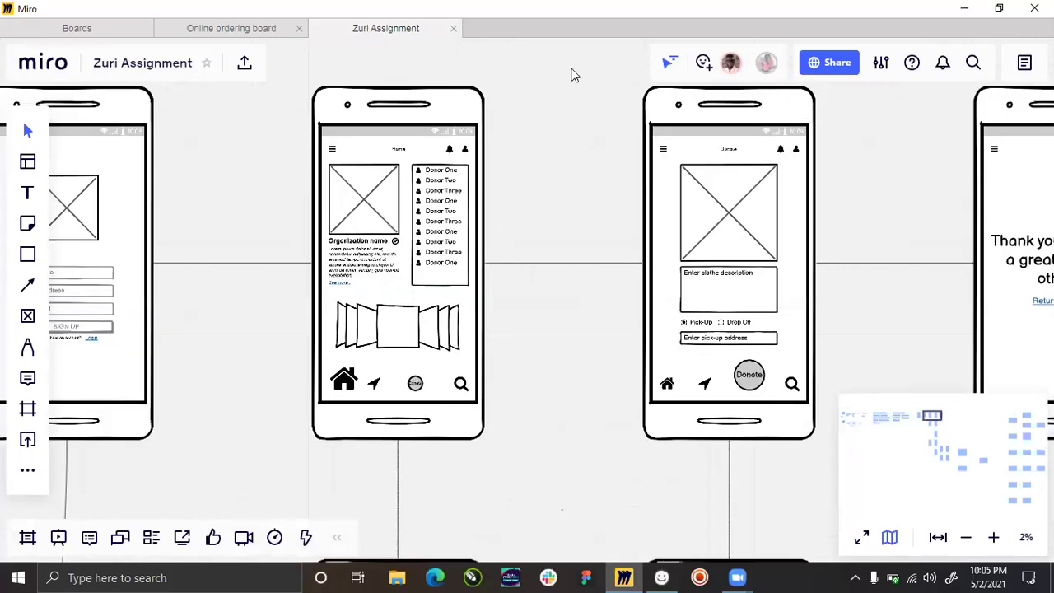
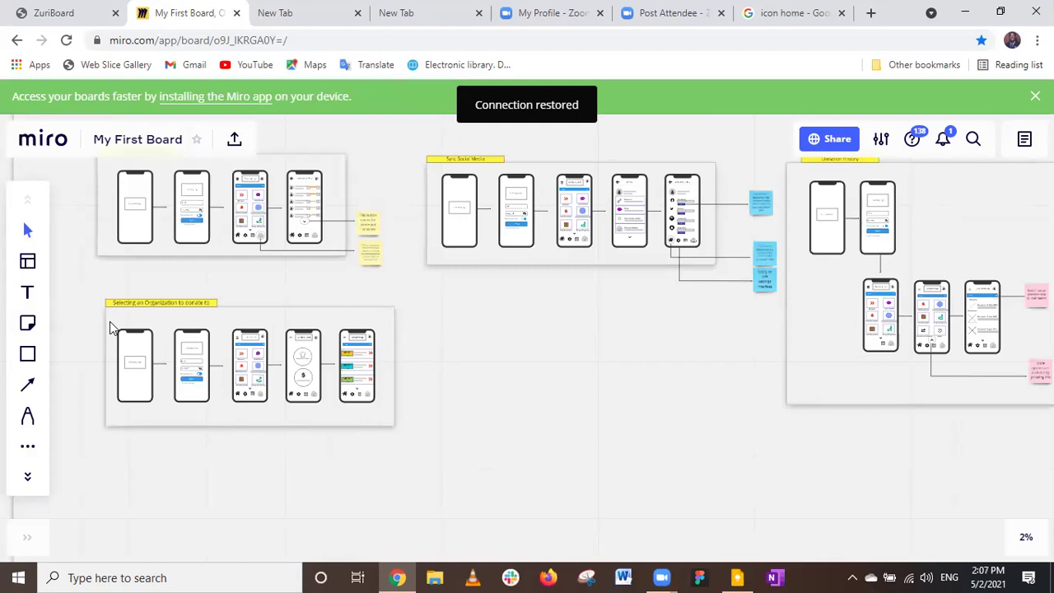
{"action": "scroll", "coordinate": [109, 327], "scroll_direction": "up", "scroll_amount": 2}
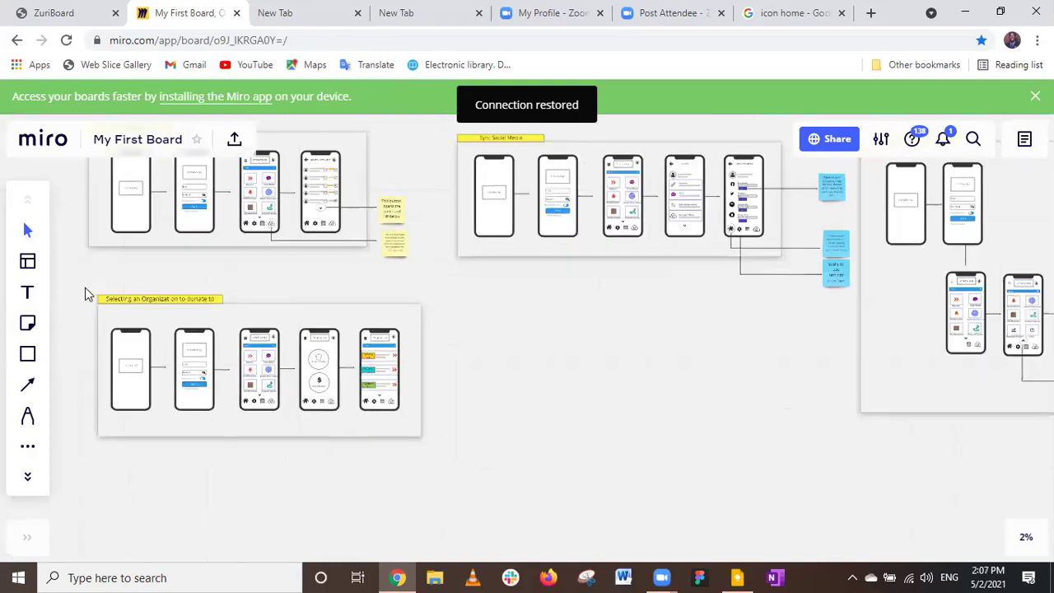
{"action": "scroll", "coordinate": [86, 288], "scroll_direction": "up", "scroll_amount": 2}
{"action": "scroll", "coordinate": [91, 298], "scroll_direction": "up", "scroll_amount": 1}
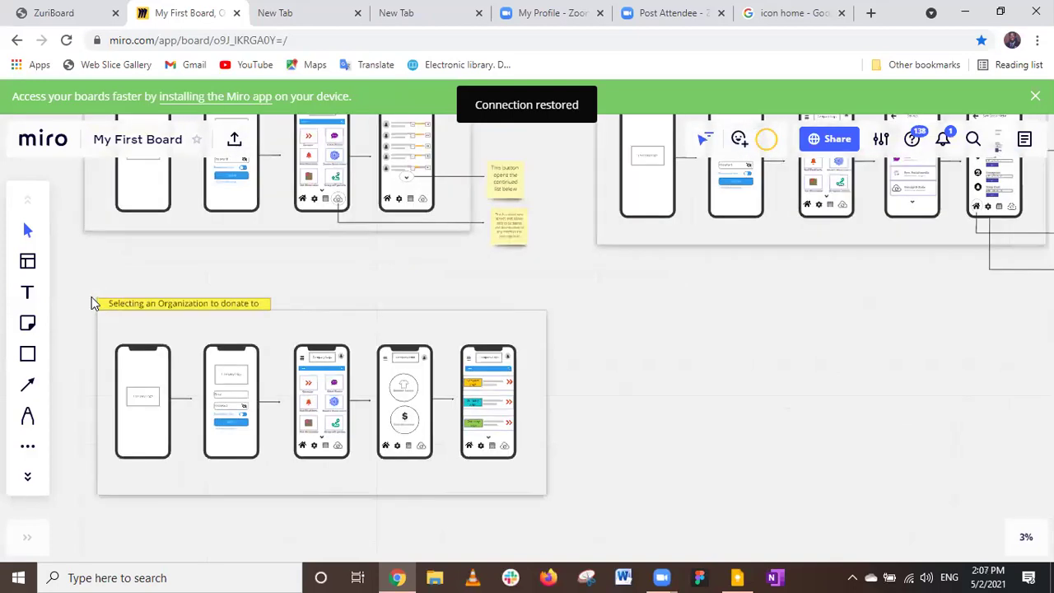
{"action": "scroll", "coordinate": [91, 297], "scroll_direction": "up", "scroll_amount": 1}
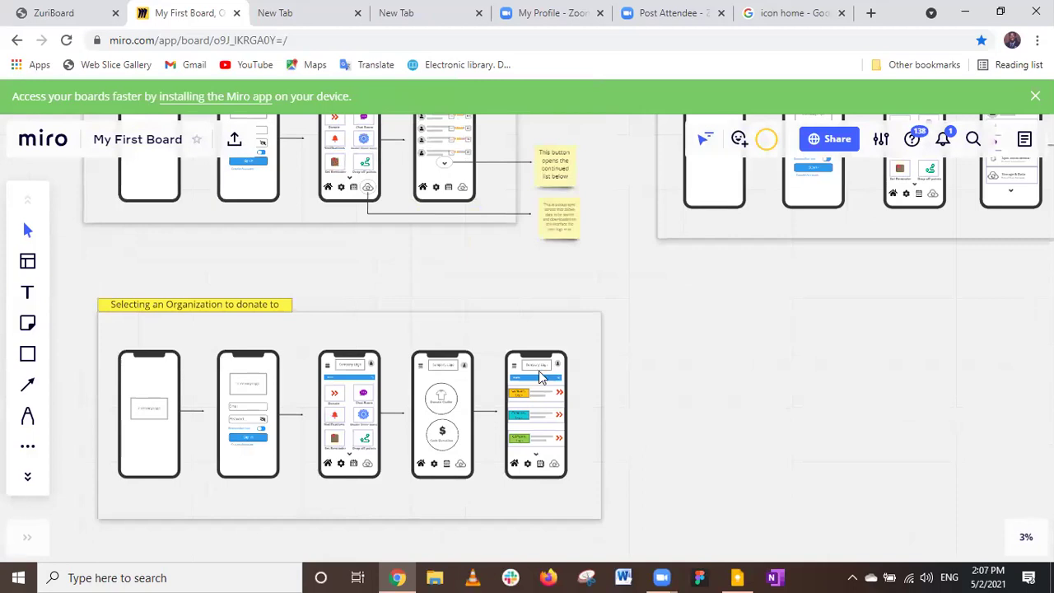
{"action": "scroll", "coordinate": [137, 288], "scroll_direction": "down", "scroll_amount": 1}
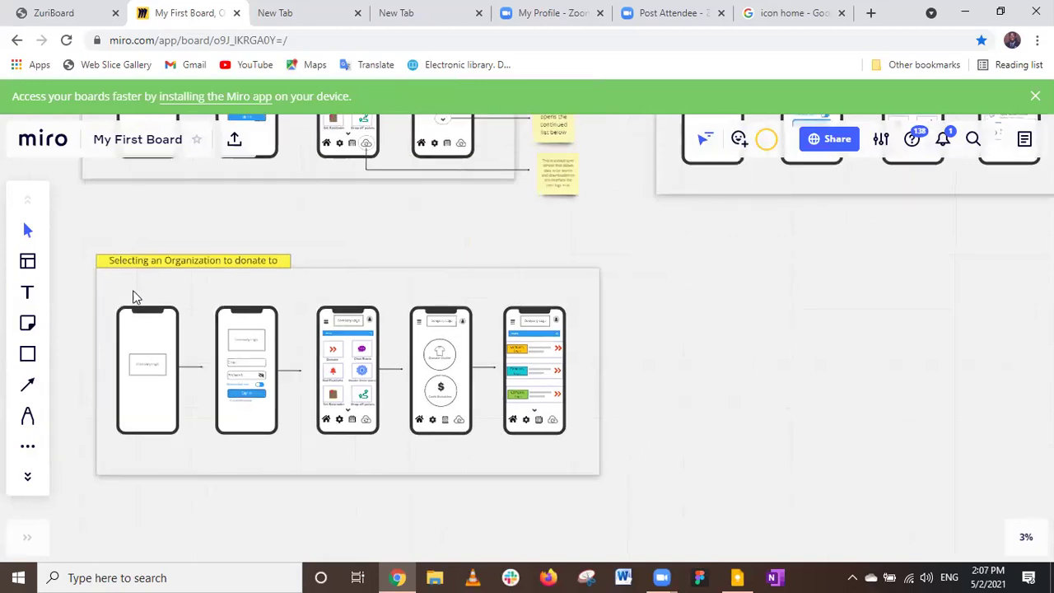
{"action": "scroll", "coordinate": [135, 296], "scroll_direction": "up", "scroll_amount": 1}
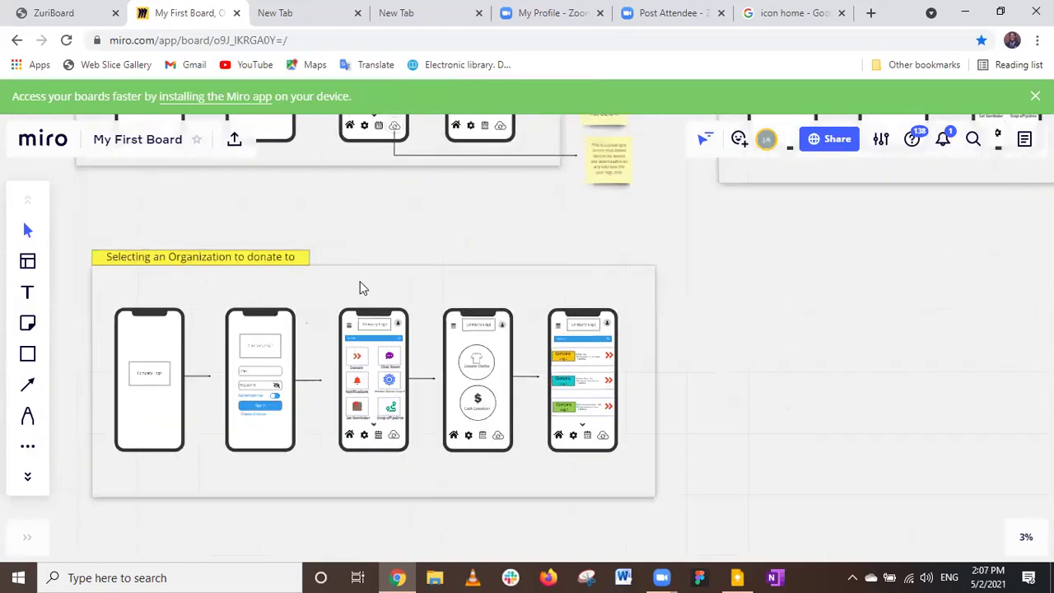
{"action": "scroll", "coordinate": [362, 288], "scroll_direction": "up", "scroll_amount": 1}
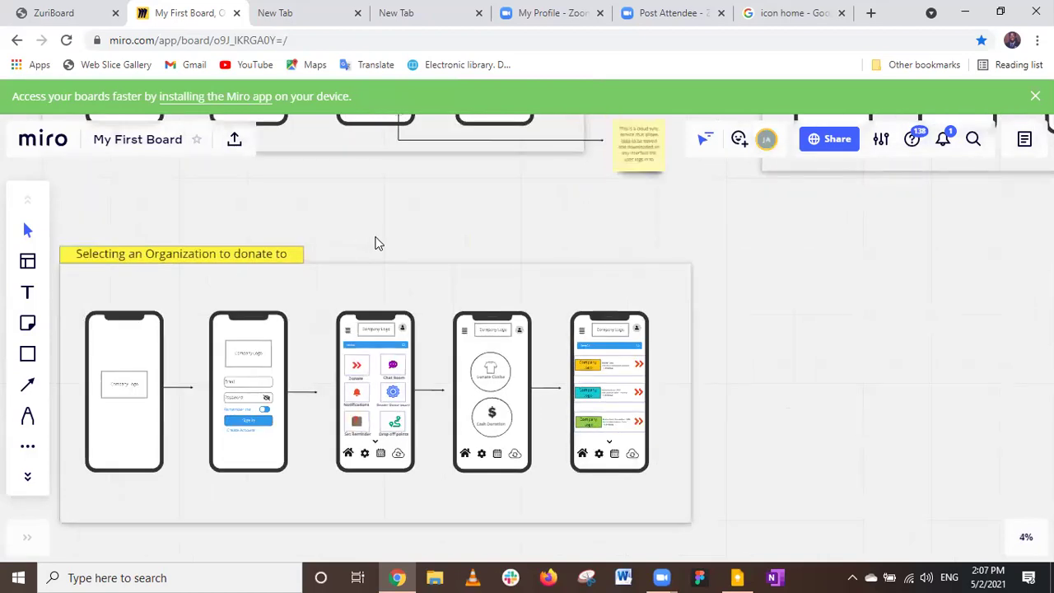
{"action": "scroll", "coordinate": [461, 273], "scroll_direction": "left", "scroll_amount": 2}
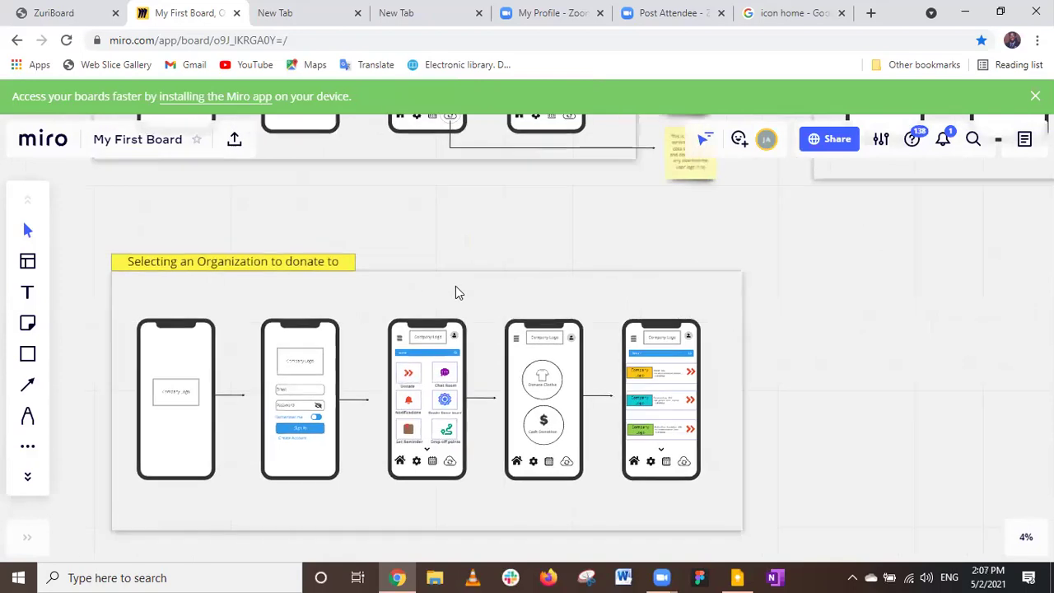
{"action": "scroll", "coordinate": [455, 286], "scroll_direction": "up", "scroll_amount": 1}
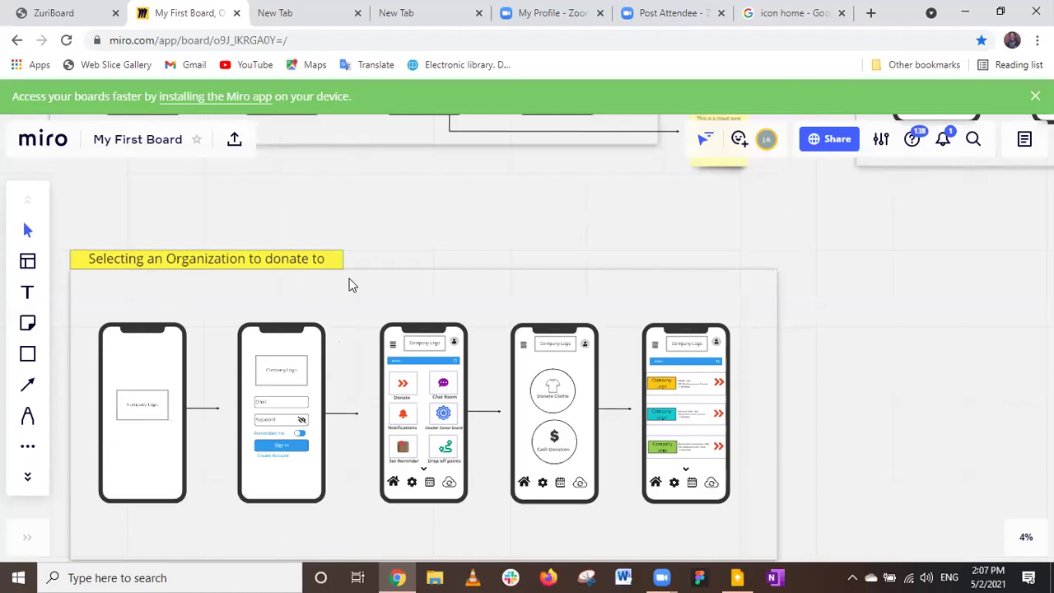
{"action": "scroll", "coordinate": [443, 302], "scroll_direction": "down", "scroll_amount": 1}
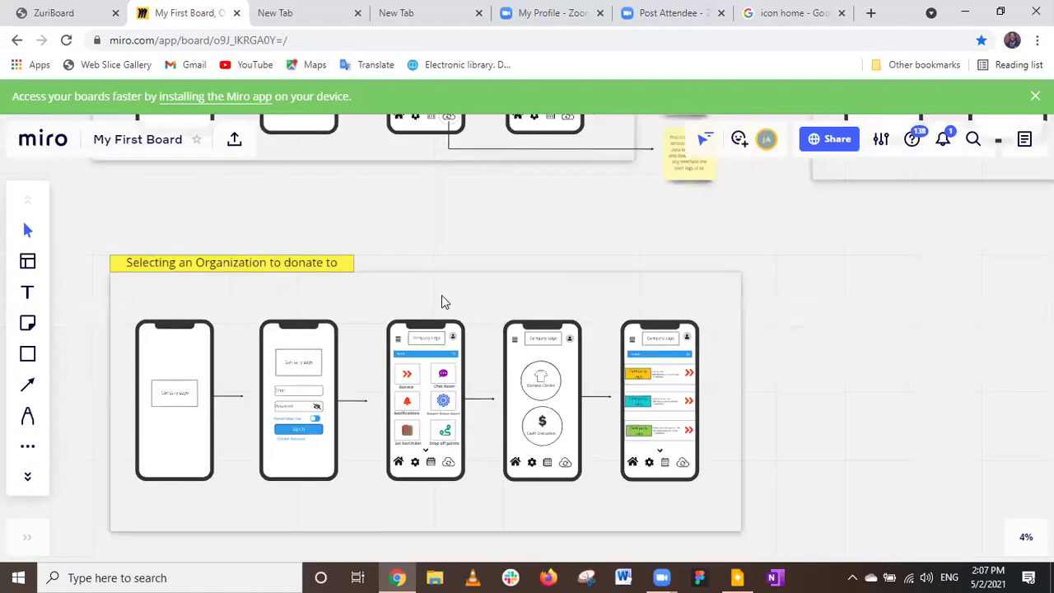
{"action": "scroll", "coordinate": [441, 302], "scroll_direction": "down", "scroll_amount": 1}
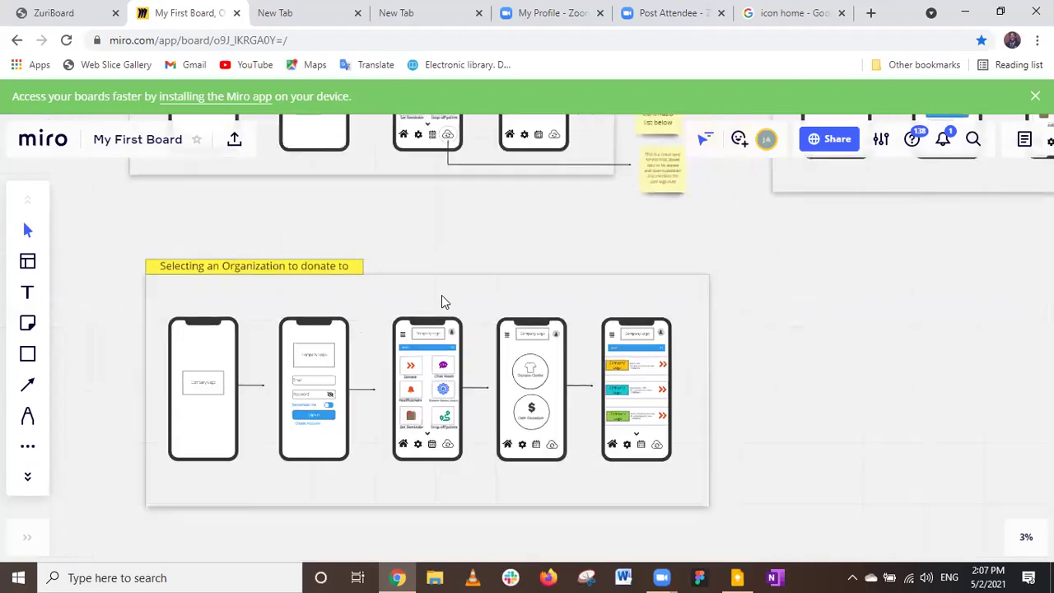
{"action": "scroll", "coordinate": [455, 301], "scroll_direction": "down", "scroll_amount": 1}
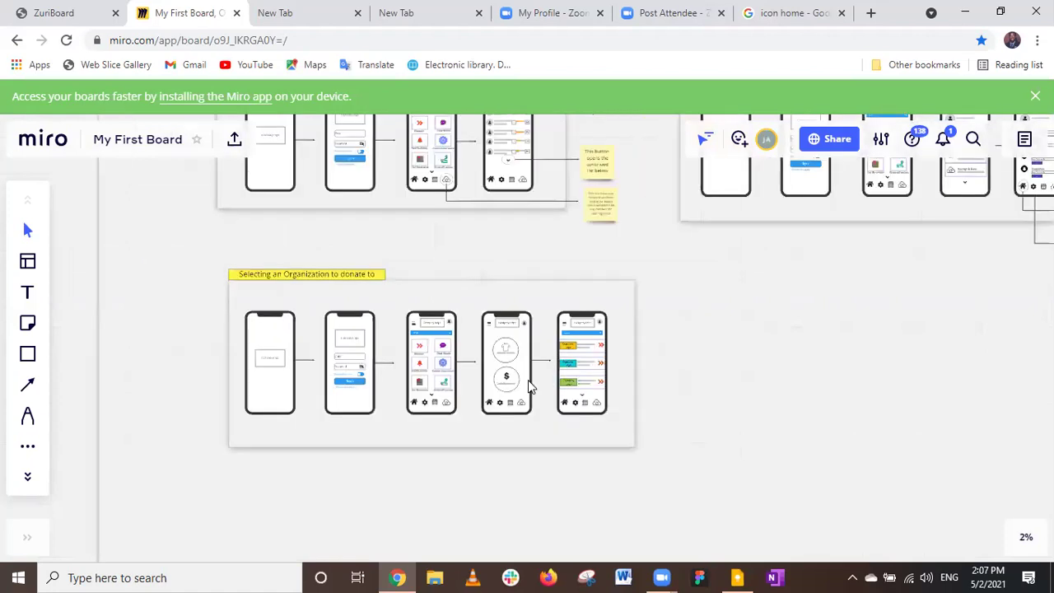
{"action": "scroll", "coordinate": [486, 350], "scroll_direction": "down", "scroll_amount": 1}
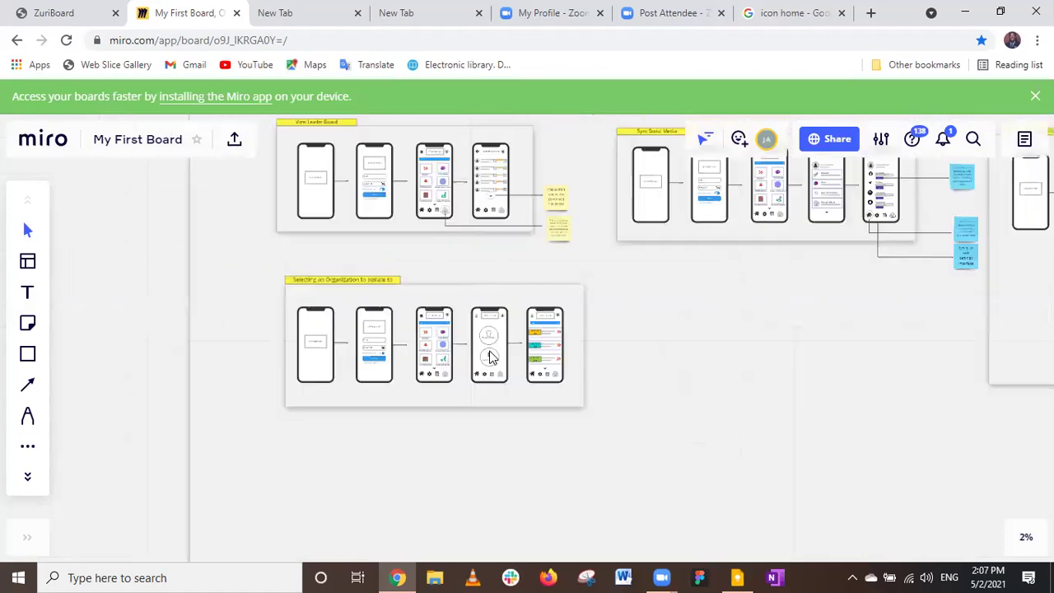
{"action": "scroll", "coordinate": [479, 337], "scroll_direction": "up", "scroll_amount": 1}
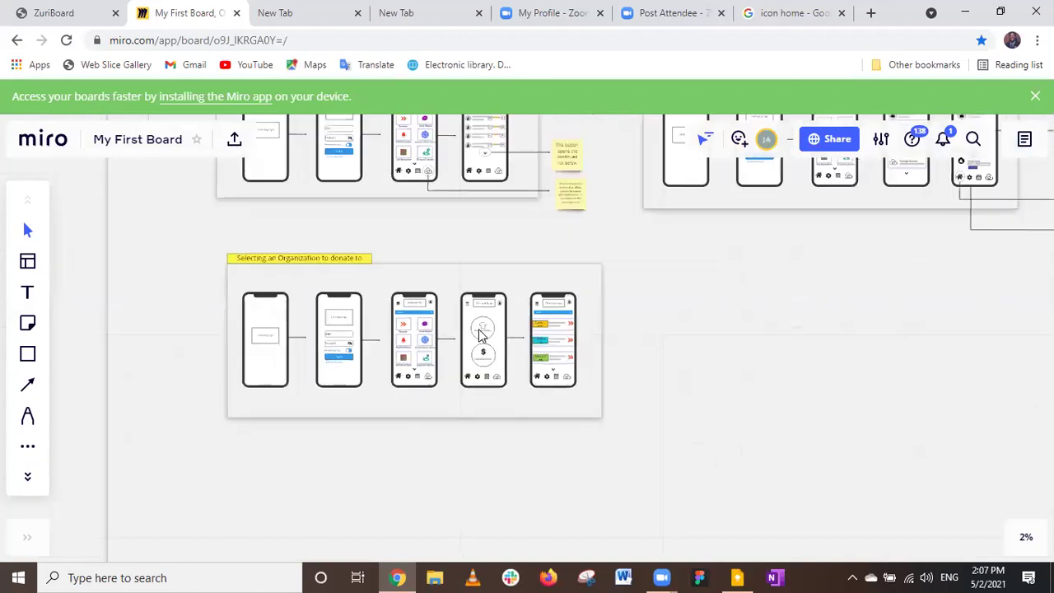
{"action": "scroll", "coordinate": [481, 336], "scroll_direction": "up", "scroll_amount": 1}
{"action": "scroll", "coordinate": [482, 334], "scroll_direction": "up", "scroll_amount": 1}
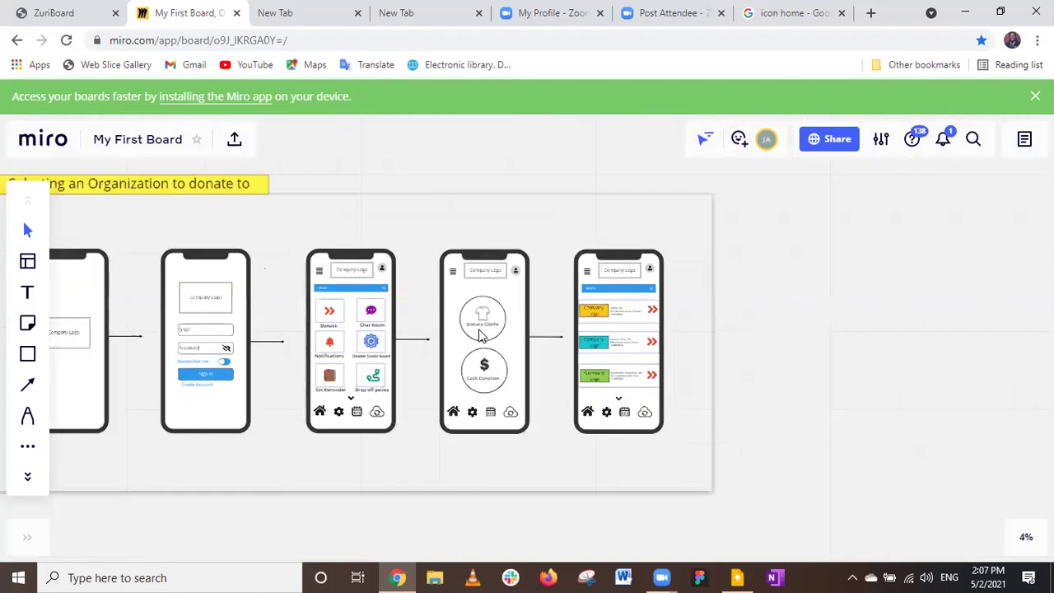
{"action": "scroll", "coordinate": [482, 333], "scroll_direction": "up", "scroll_amount": 1}
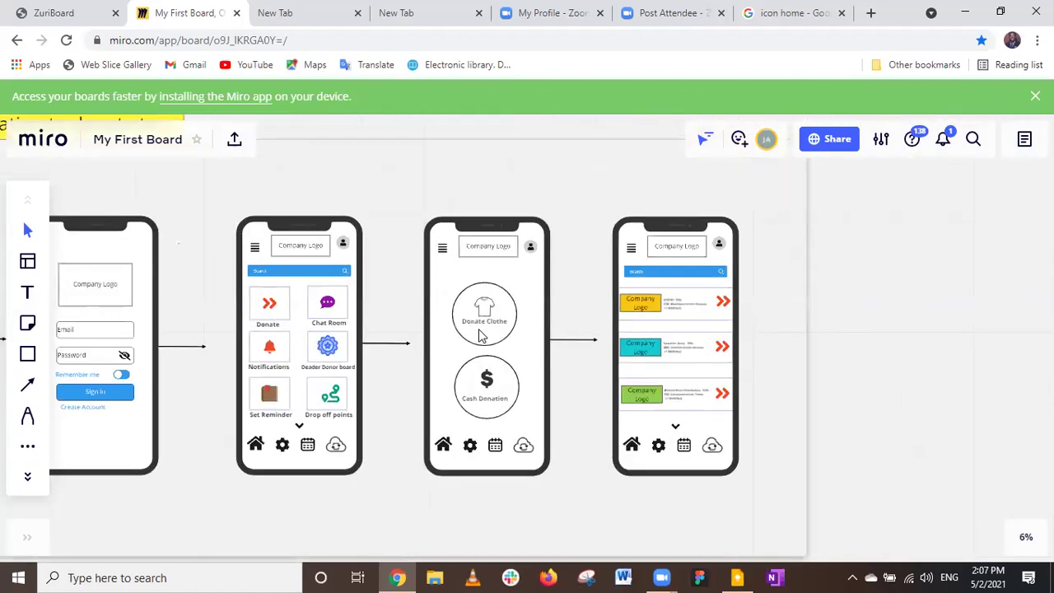
{"action": "scroll", "coordinate": [482, 334], "scroll_direction": "up", "scroll_amount": 1}
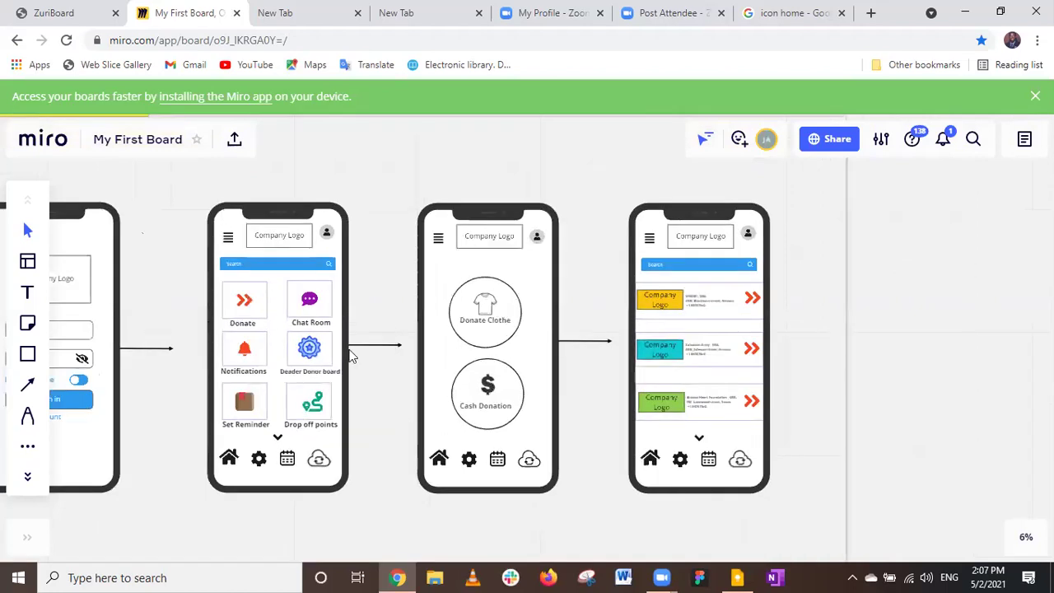
{"action": "scroll", "coordinate": [597, 261], "scroll_direction": "down", "scroll_amount": 1}
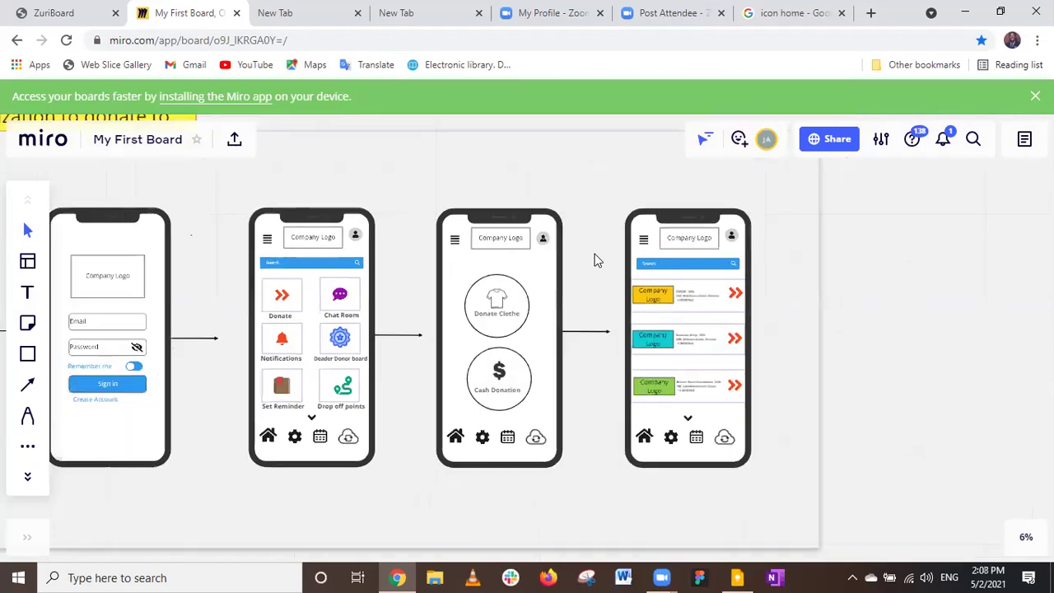
{"action": "scroll", "coordinate": [597, 260], "scroll_direction": "down", "scroll_amount": 2}
{"action": "scroll", "coordinate": [597, 260], "scroll_direction": "down", "scroll_amount": 2}
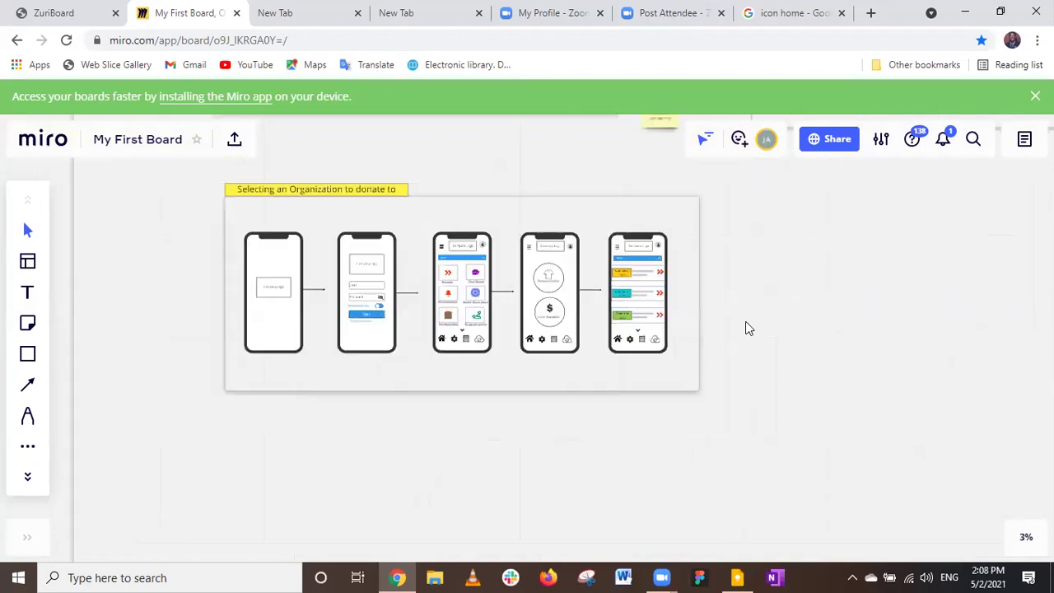
{"action": "scroll", "coordinate": [802, 275], "scroll_direction": "up", "scroll_amount": 3}
{"action": "scroll", "coordinate": [803, 275], "scroll_direction": "right", "scroll_amount": 2}
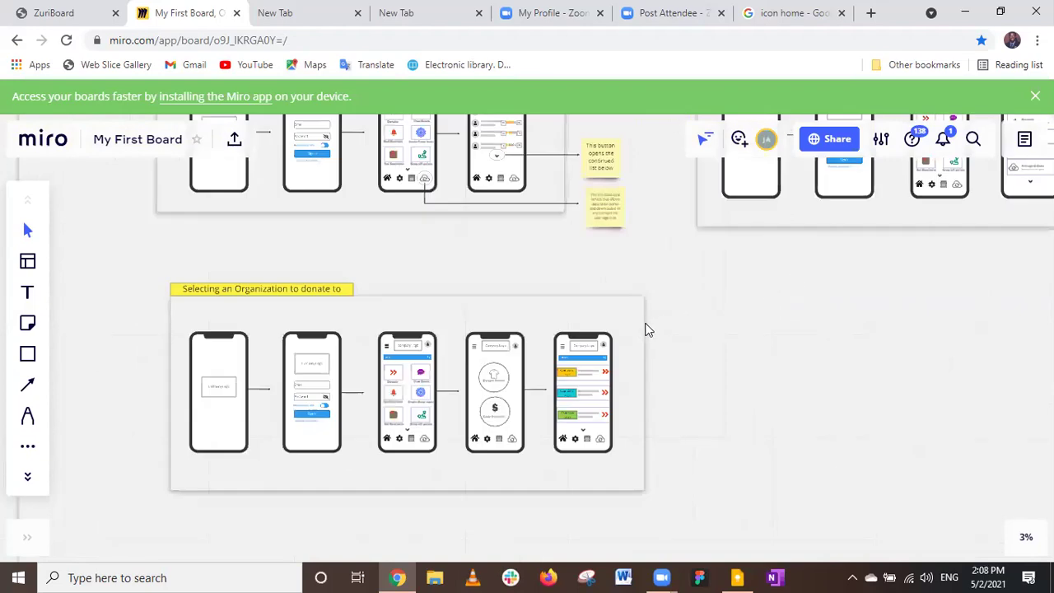
{"action": "scroll", "coordinate": [634, 342], "scroll_direction": "right", "scroll_amount": 1}
{"action": "scroll", "coordinate": [634, 342], "scroll_direction": "up", "scroll_amount": 1}
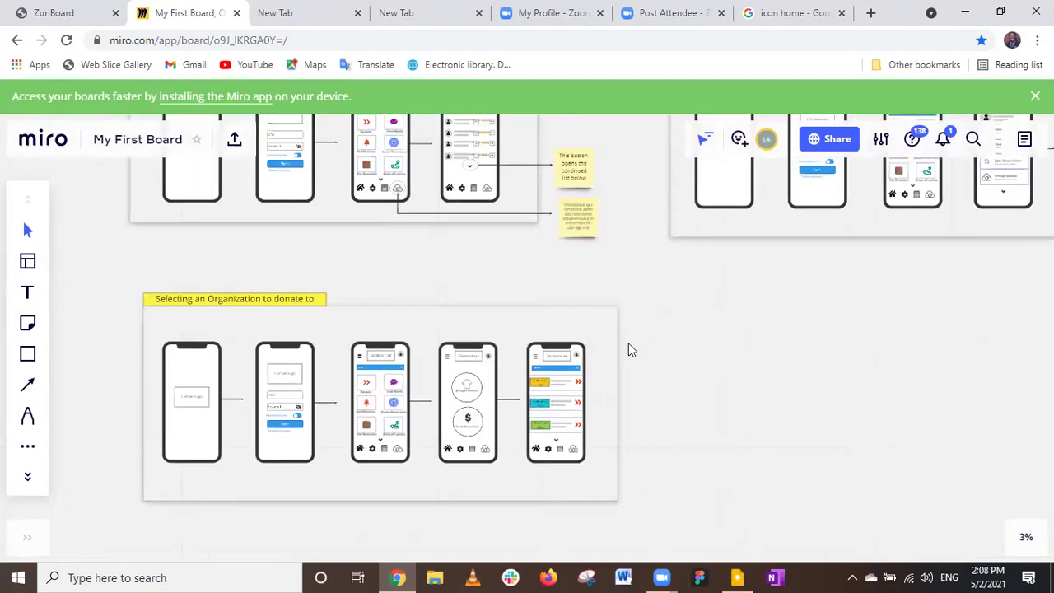
{"action": "scroll", "coordinate": [649, 375], "scroll_direction": "right", "scroll_amount": 3}
{"action": "scroll", "coordinate": [648, 375], "scroll_direction": "up", "scroll_amount": 1}
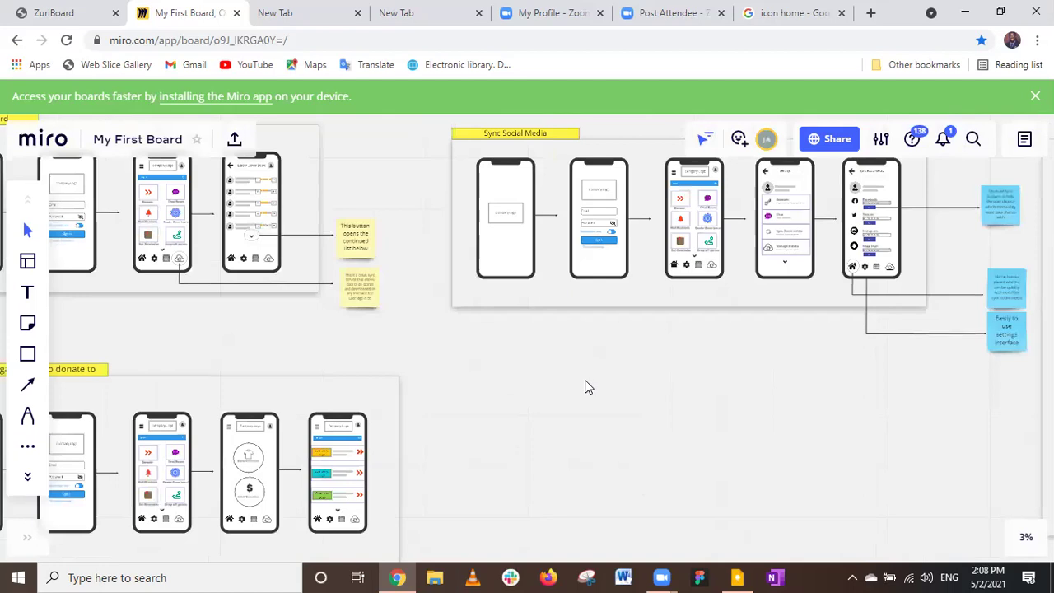
{"action": "scroll", "coordinate": [582, 386], "scroll_direction": "right", "scroll_amount": 2}
{"action": "scroll", "coordinate": [543, 396], "scroll_direction": "right", "scroll_amount": 1}
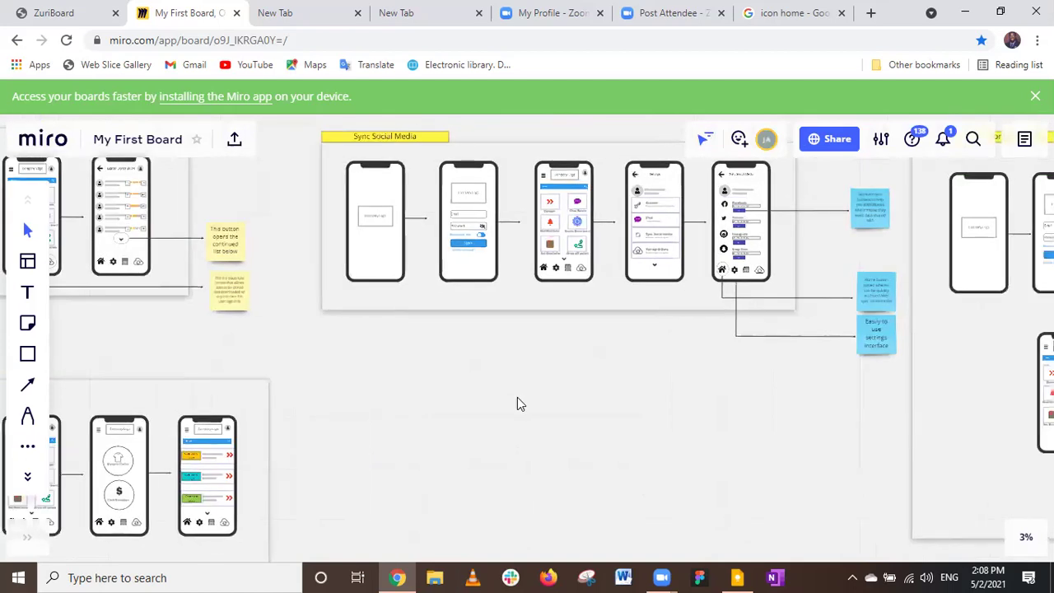
{"action": "scroll", "coordinate": [517, 404], "scroll_direction": "right", "scroll_amount": 1}
{"action": "scroll", "coordinate": [518, 404], "scroll_direction": "right", "scroll_amount": 1}
{"action": "scroll", "coordinate": [518, 404], "scroll_direction": "up", "scroll_amount": 1}
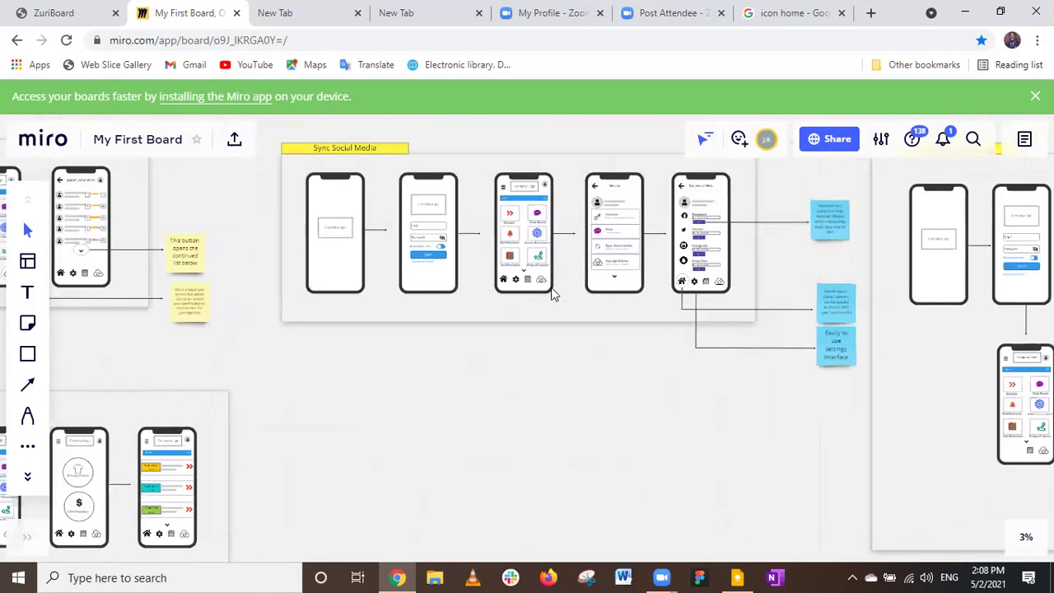
{"action": "scroll", "coordinate": [521, 196], "scroll_direction": "right", "scroll_amount": 1}
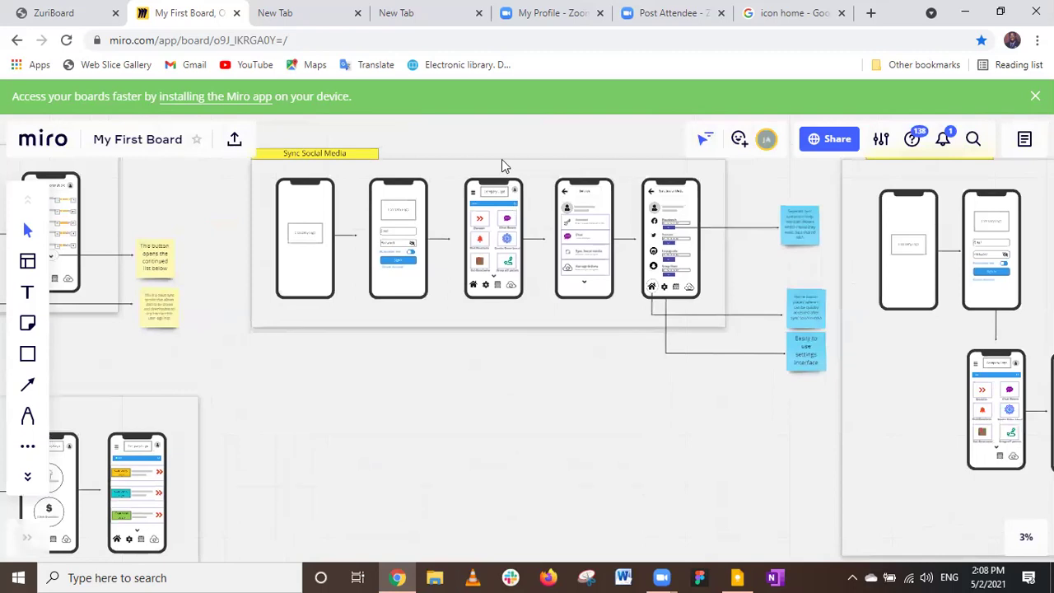
{"action": "scroll", "coordinate": [503, 162], "scroll_direction": "up", "scroll_amount": 1}
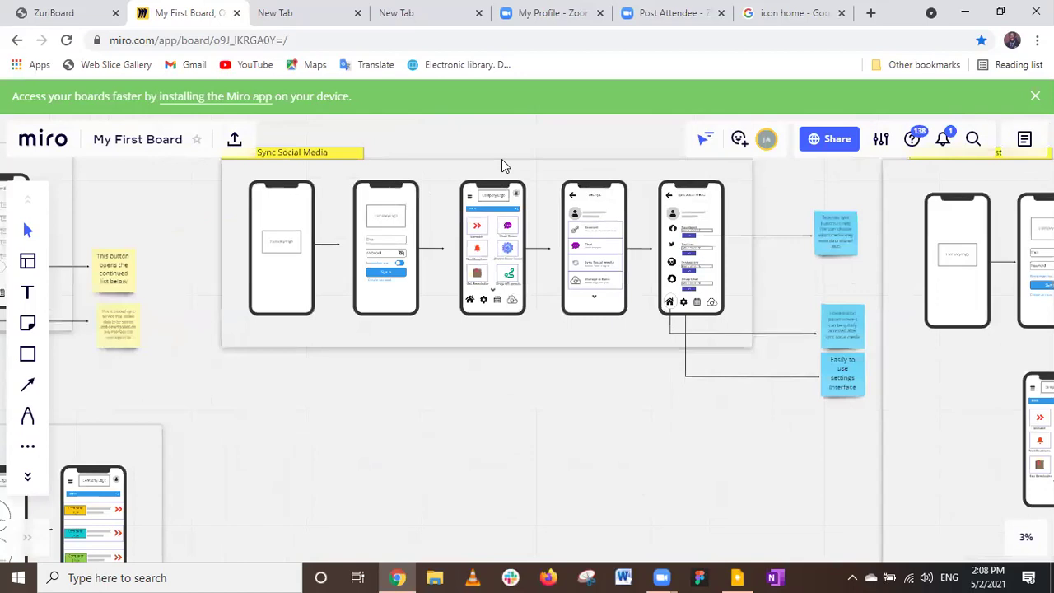
{"action": "scroll", "coordinate": [505, 166], "scroll_direction": "up", "scroll_amount": 1}
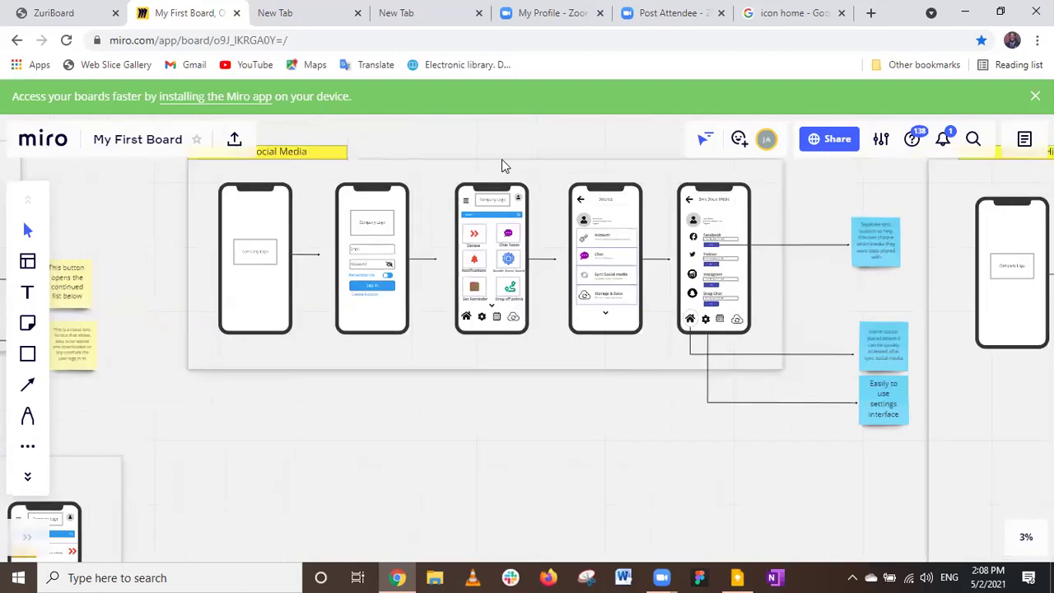
{"action": "scroll", "coordinate": [505, 165], "scroll_direction": "up", "scroll_amount": 1}
{"action": "scroll", "coordinate": [505, 166], "scroll_direction": "up", "scroll_amount": 1}
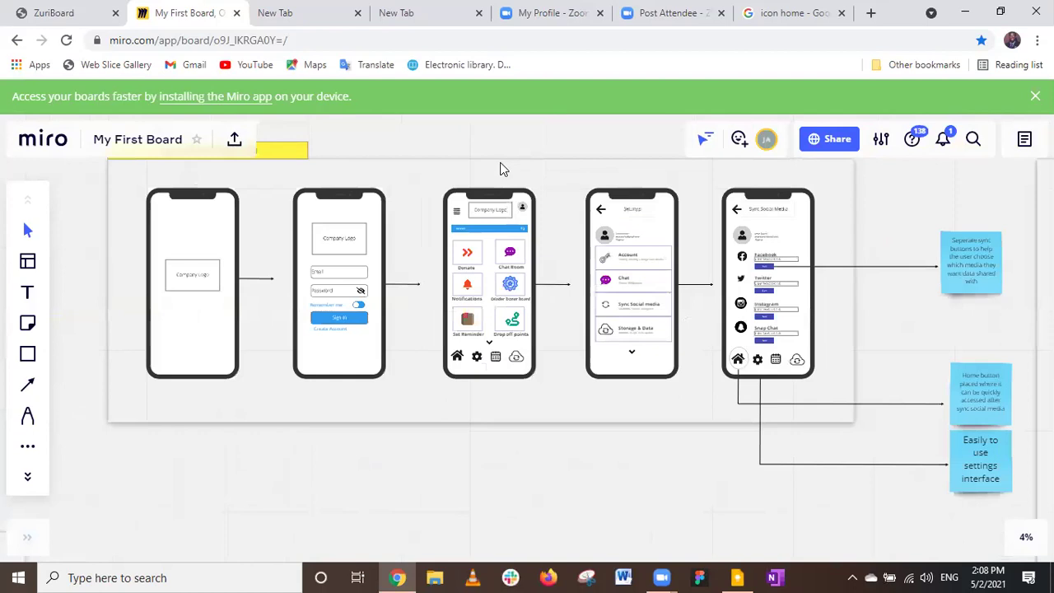
{"action": "scroll", "coordinate": [504, 168], "scroll_direction": "up", "scroll_amount": 1}
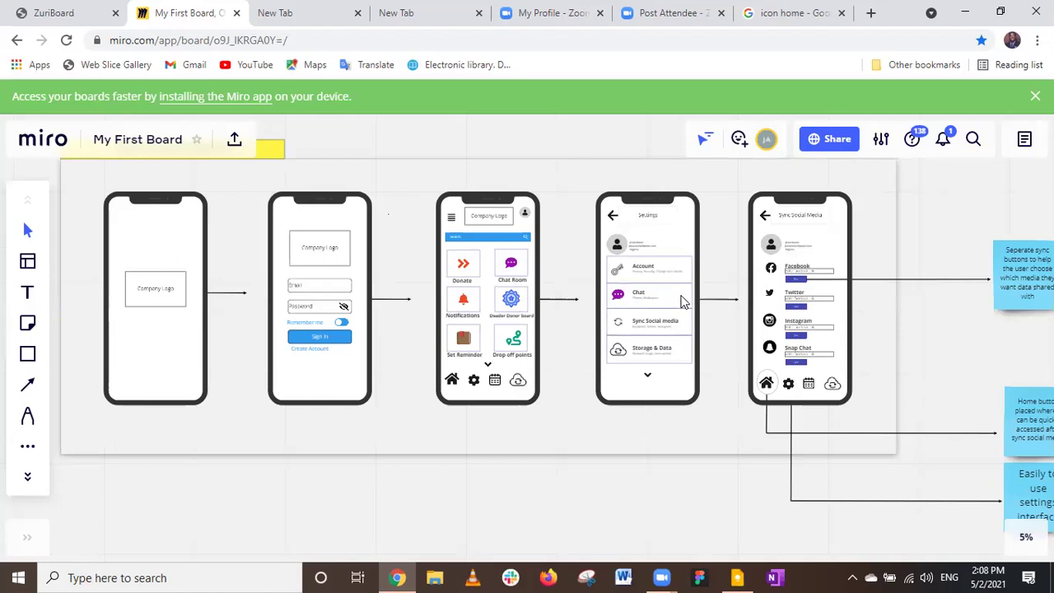
{"action": "scroll", "coordinate": [682, 302], "scroll_direction": "up", "scroll_amount": 1}
Zoom and pan from the Sync Social Media frame to the Donation History splash, sign-in and home screens.
{"action": "scroll", "coordinate": [655, 286], "scroll_direction": "up", "scroll_amount": 1}
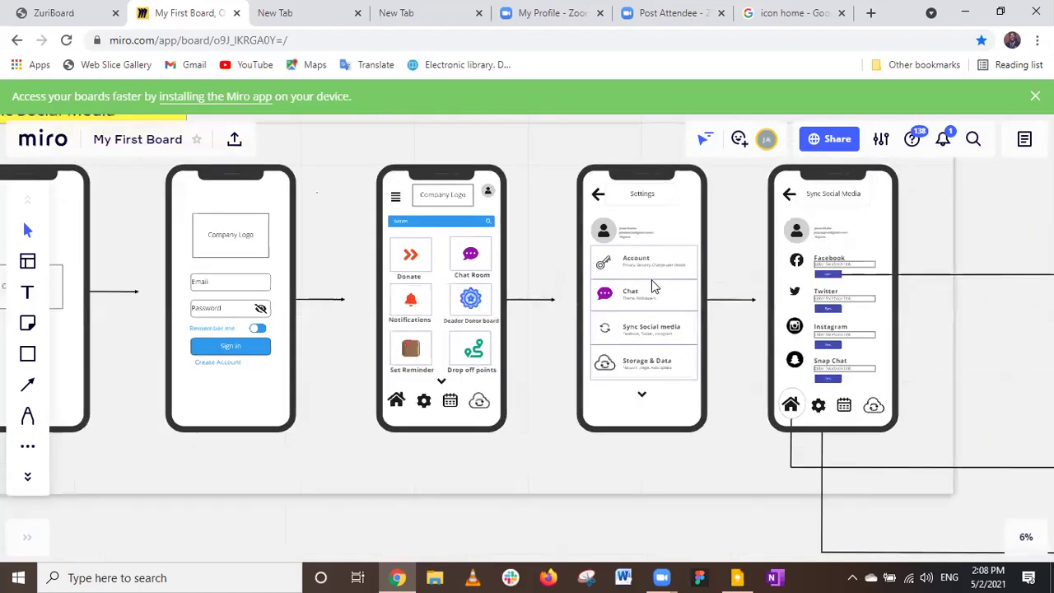
{"action": "scroll", "coordinate": [655, 286], "scroll_direction": "up", "scroll_amount": 1}
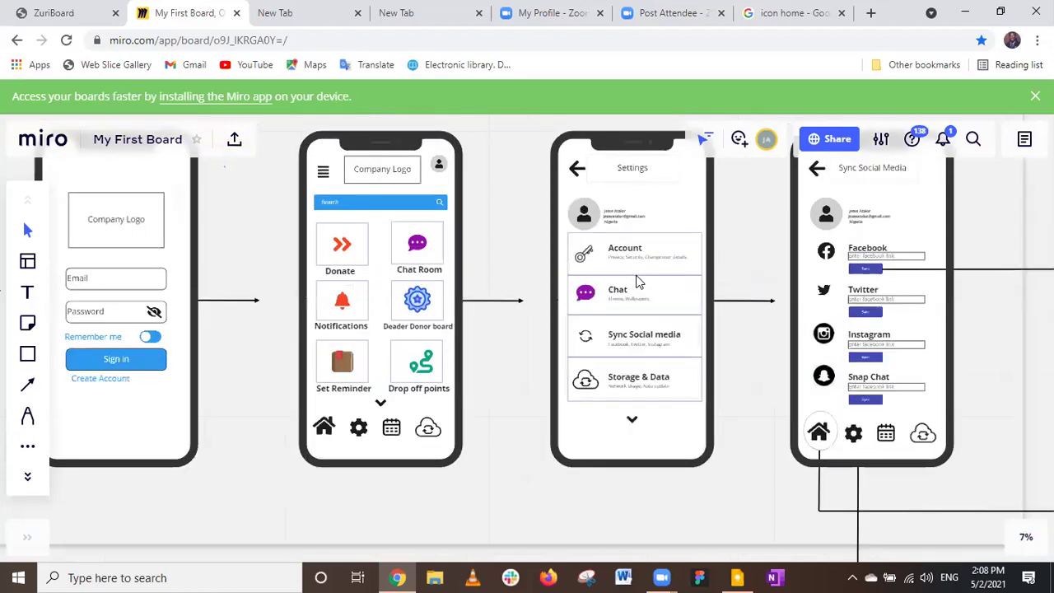
{"action": "scroll", "coordinate": [630, 280], "scroll_direction": "up", "scroll_amount": 1}
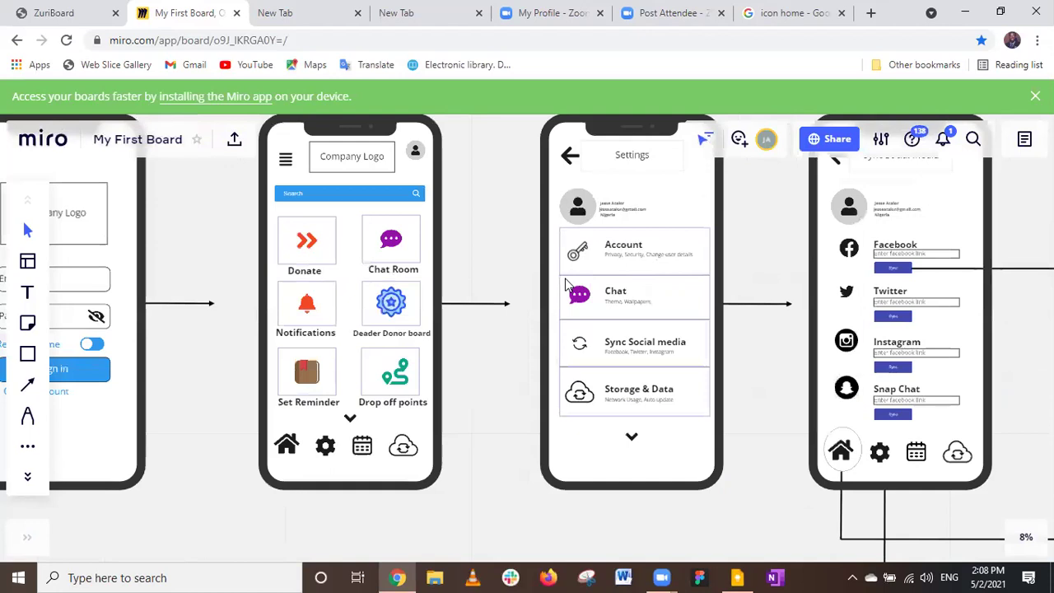
{"action": "scroll", "coordinate": [635, 305], "scroll_direction": "up", "scroll_amount": 1}
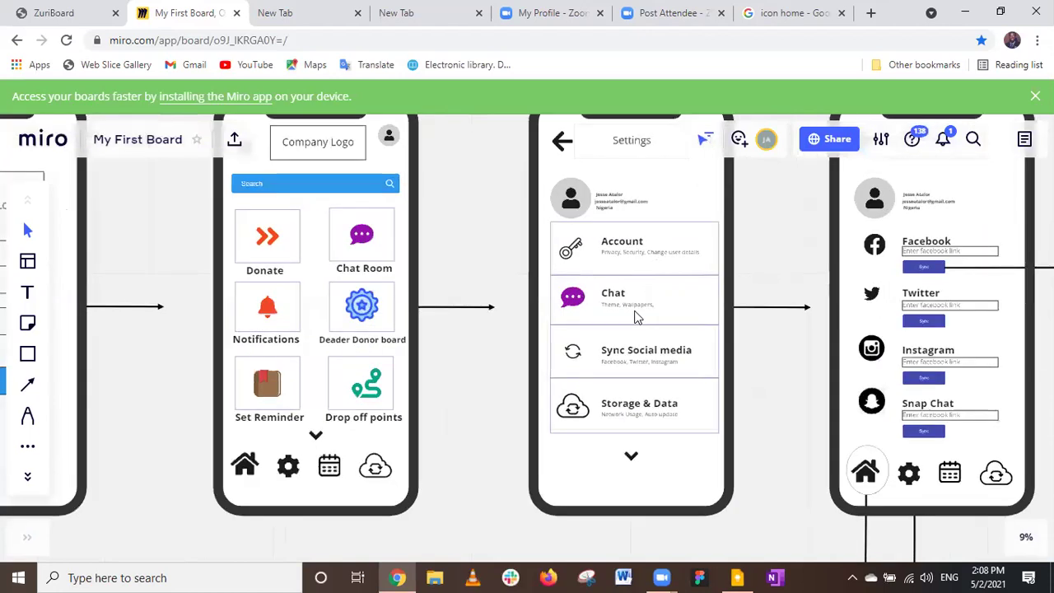
{"action": "scroll", "coordinate": [635, 317], "scroll_direction": "down", "scroll_amount": 1}
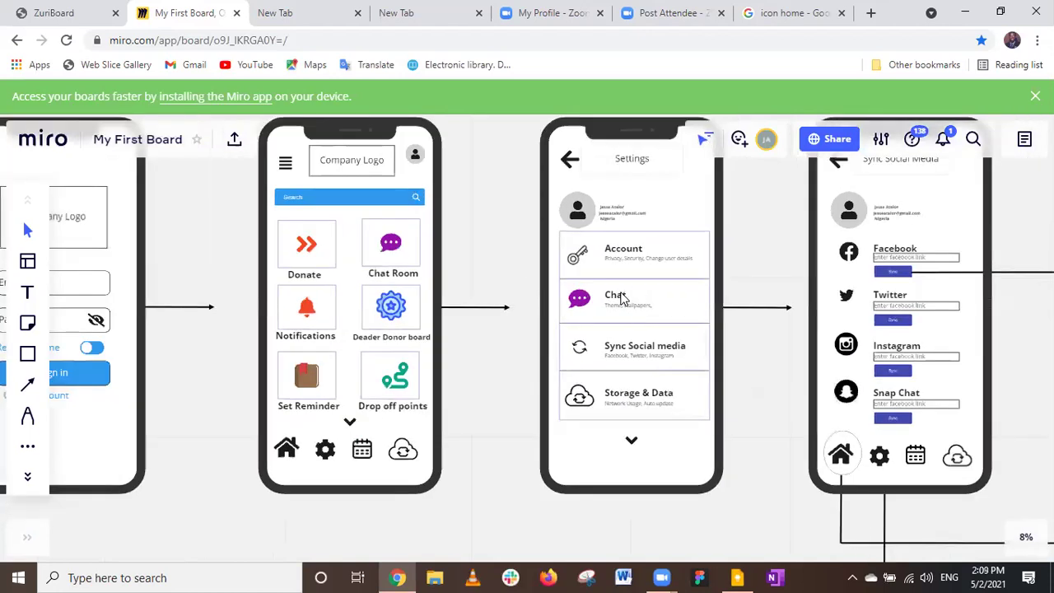
{"action": "scroll", "coordinate": [610, 388], "scroll_direction": "down", "scroll_amount": 1}
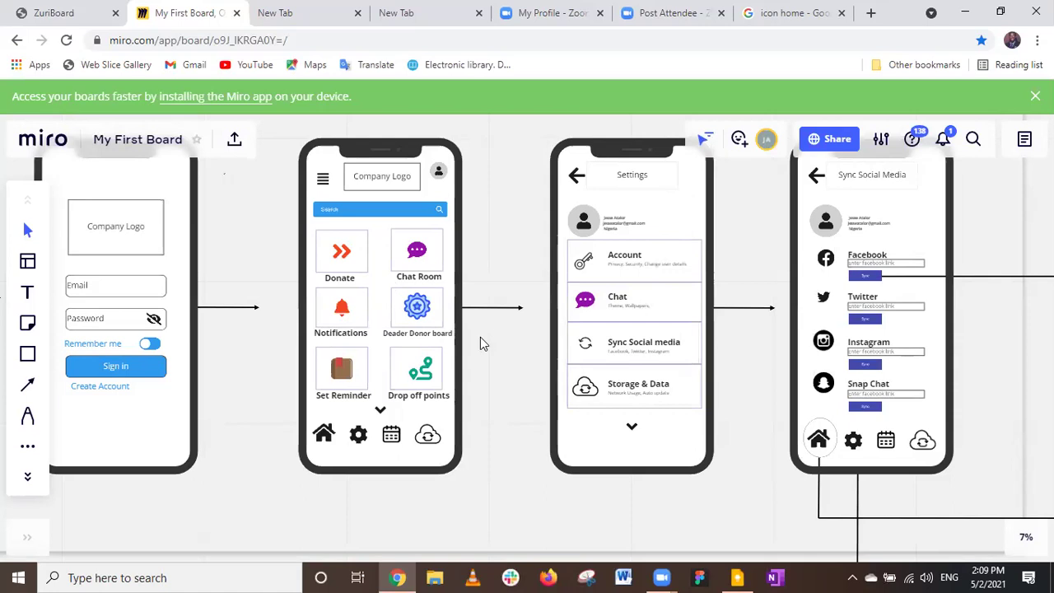
{"action": "scroll", "coordinate": [481, 346], "scroll_direction": "down", "scroll_amount": 1}
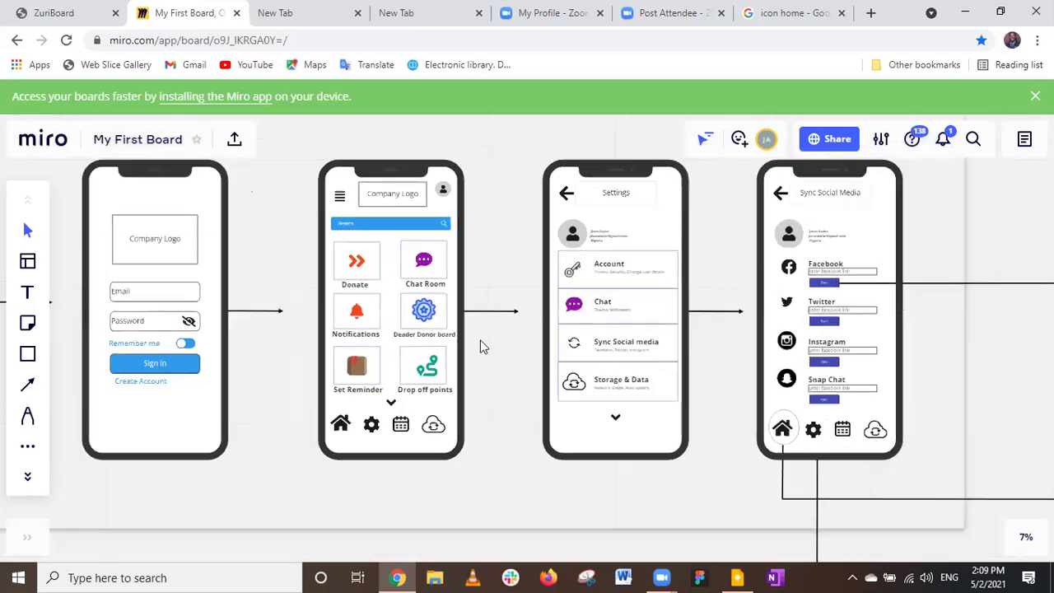
{"action": "scroll", "coordinate": [482, 346], "scroll_direction": "down", "scroll_amount": 1}
{"action": "scroll", "coordinate": [481, 340], "scroll_direction": "down", "scroll_amount": 1}
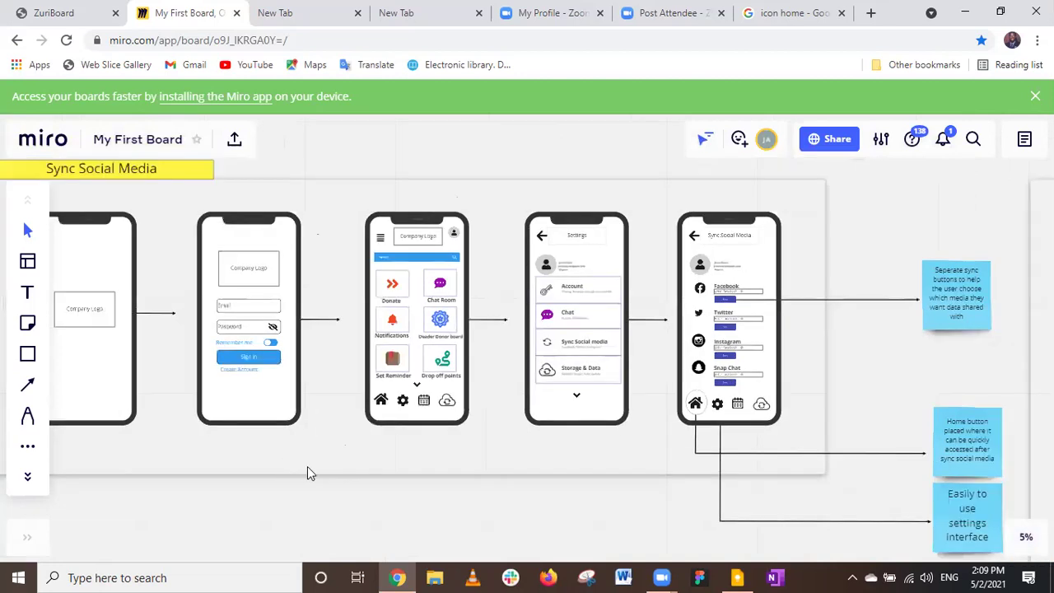
{"action": "scroll", "coordinate": [308, 472], "scroll_direction": "left", "scroll_amount": 2}
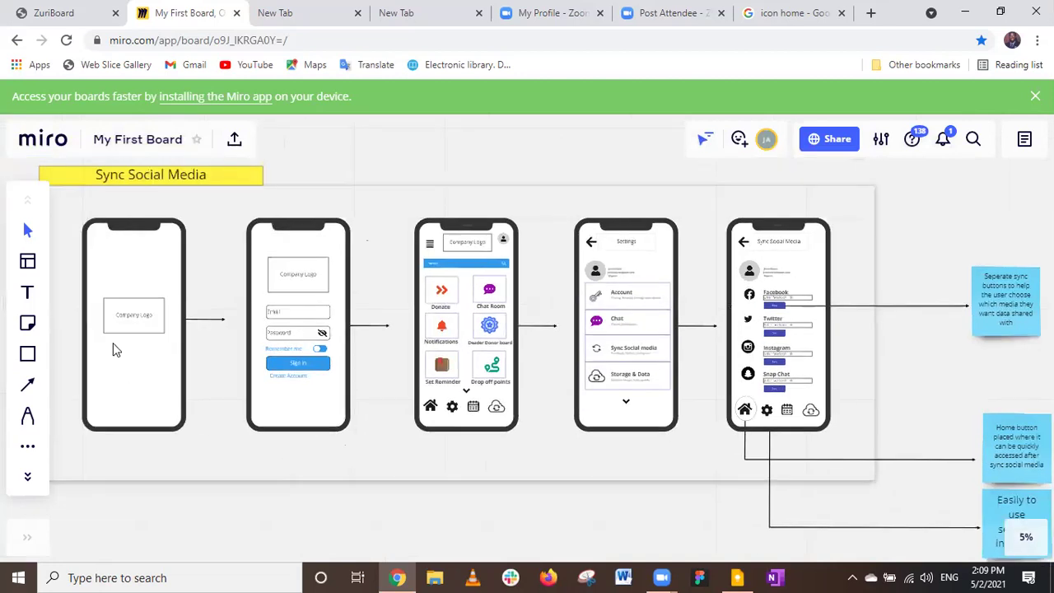
{"action": "scroll", "coordinate": [302, 274], "scroll_direction": "down", "scroll_amount": 1}
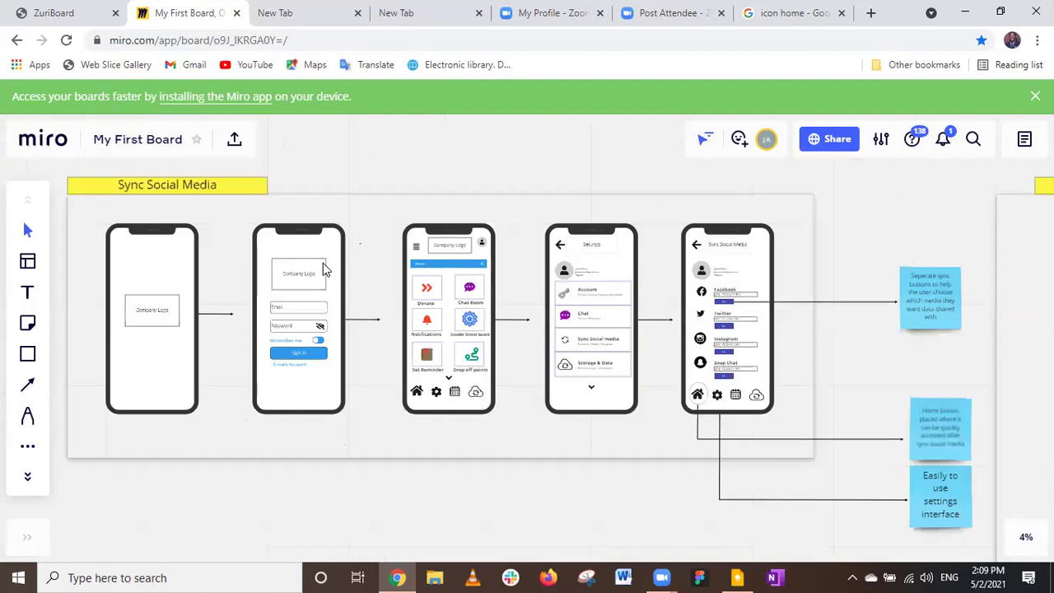
{"action": "scroll", "coordinate": [244, 314], "scroll_direction": "down", "scroll_amount": 1}
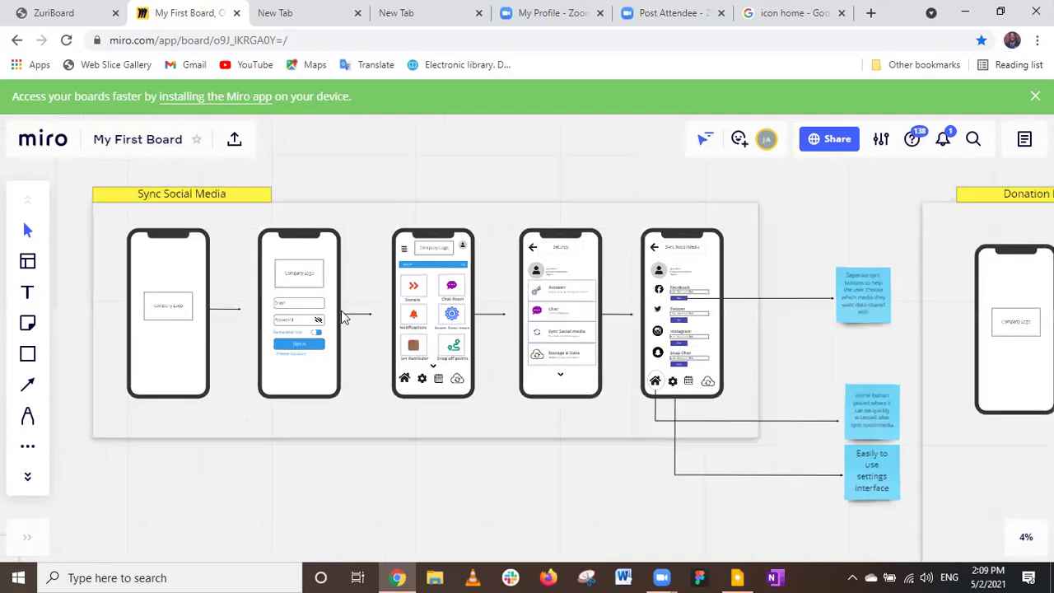
{"action": "scroll", "coordinate": [362, 331], "scroll_direction": "up", "scroll_amount": 1}
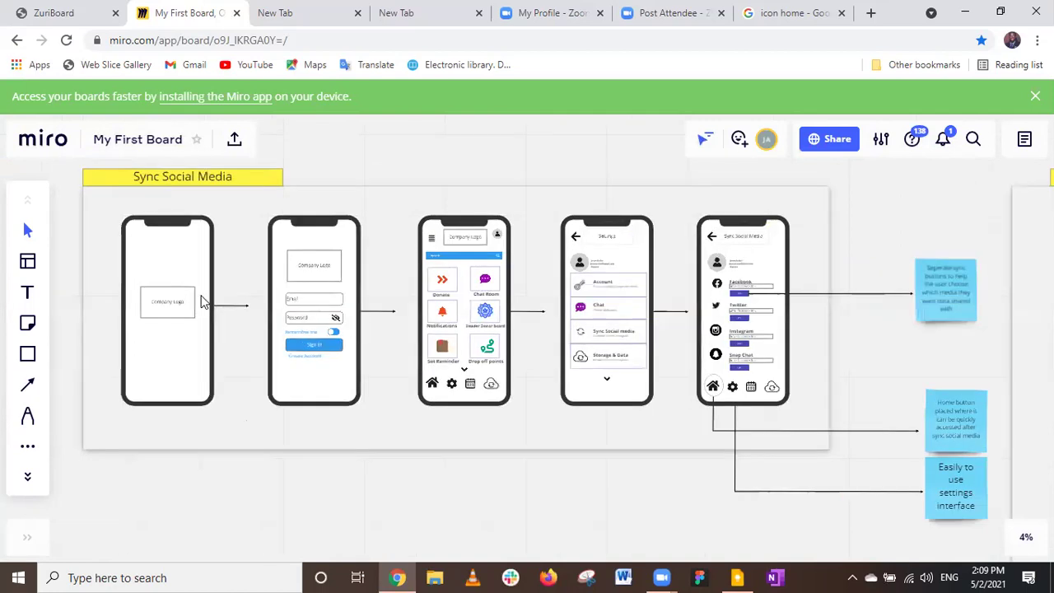
{"action": "scroll", "coordinate": [354, 309], "scroll_direction": "up", "scroll_amount": 1}
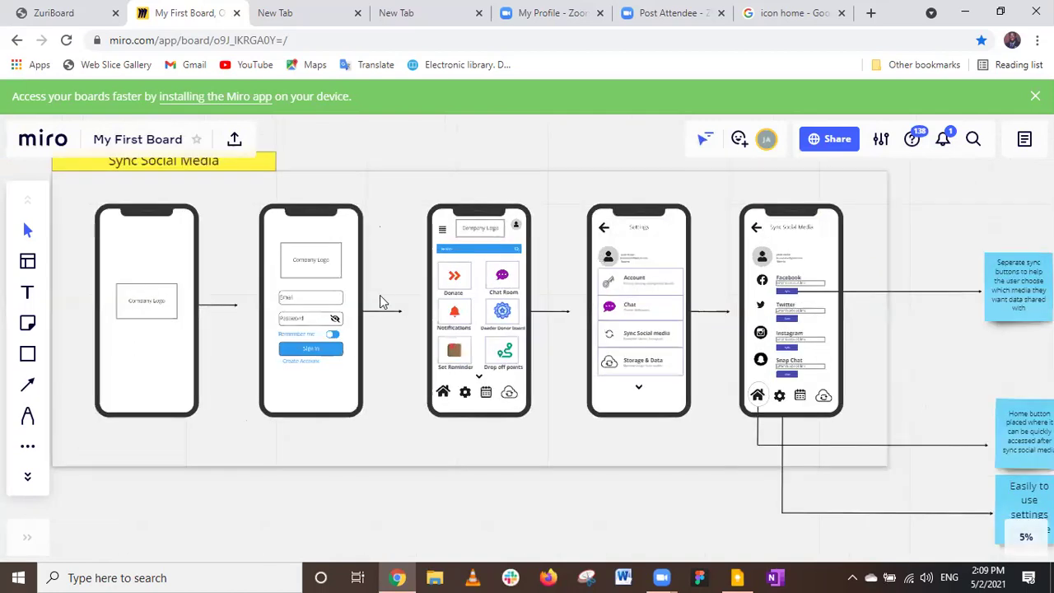
{"action": "scroll", "coordinate": [323, 310], "scroll_direction": "up", "scroll_amount": 1}
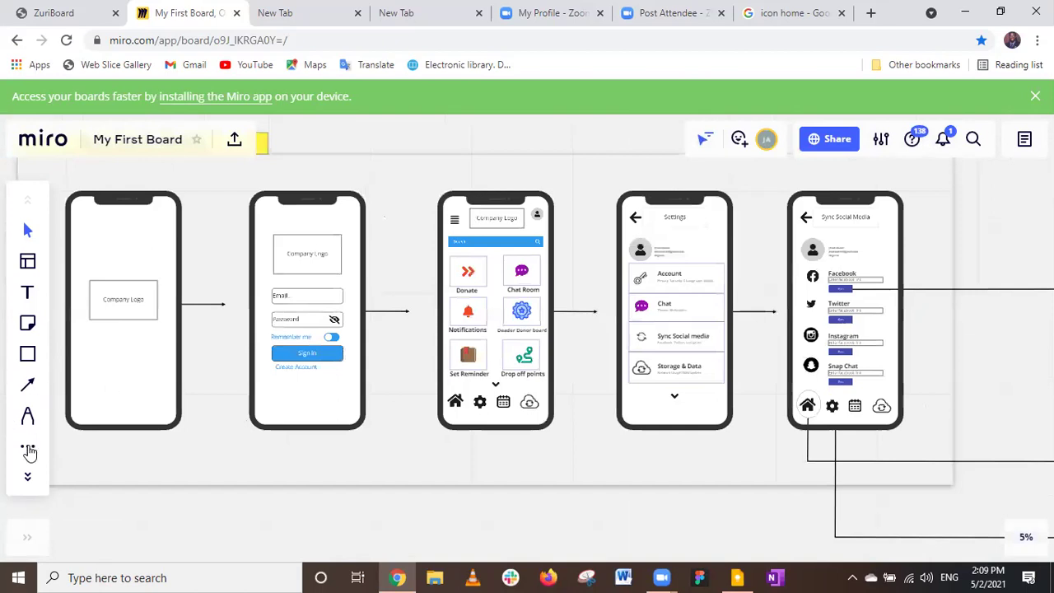
{"action": "scroll", "coordinate": [248, 445], "scroll_direction": "down", "scroll_amount": 1}
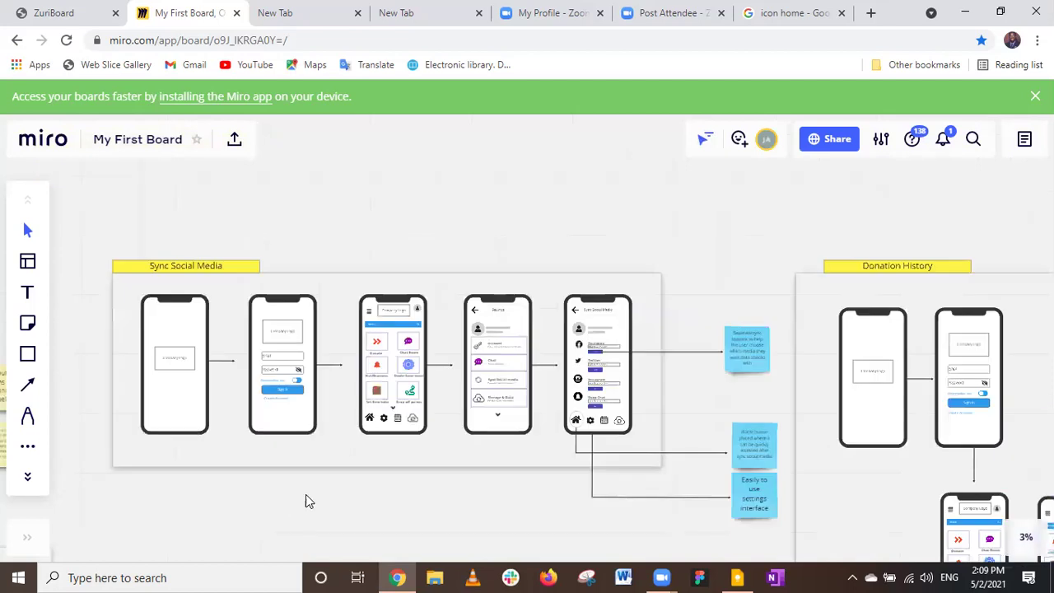
{"action": "scroll", "coordinate": [321, 462], "scroll_direction": "down", "scroll_amount": 1}
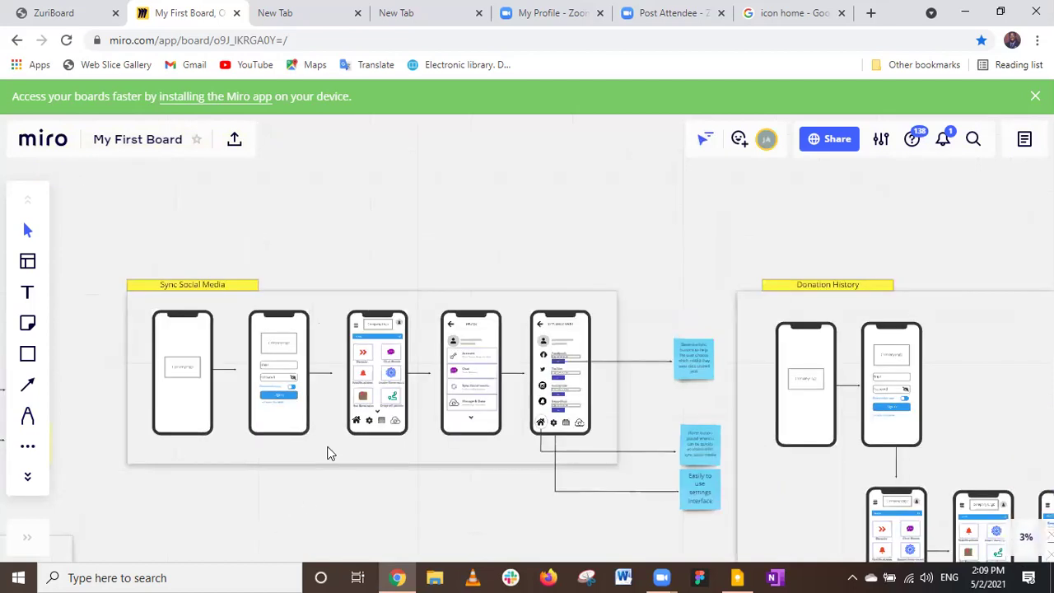
{"action": "scroll", "coordinate": [328, 452], "scroll_direction": "down", "scroll_amount": 1}
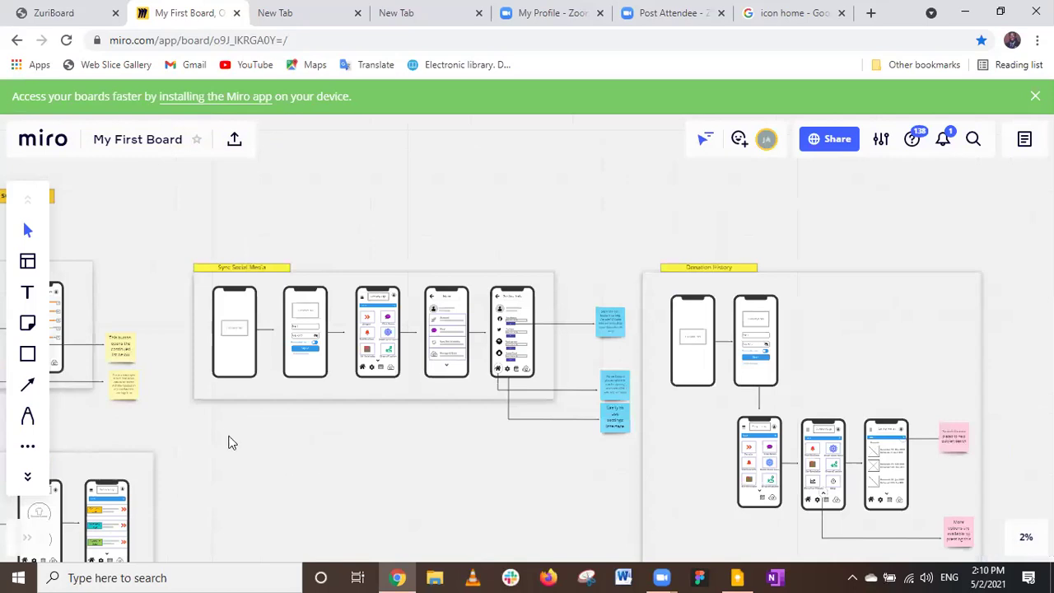
{"action": "scroll", "coordinate": [217, 419], "scroll_direction": "right", "scroll_amount": 5}
{"action": "scroll", "coordinate": [217, 421], "scroll_direction": "down", "scroll_amount": 2}
{"action": "scroll", "coordinate": [217, 421], "scroll_direction": "right", "scroll_amount": 3}
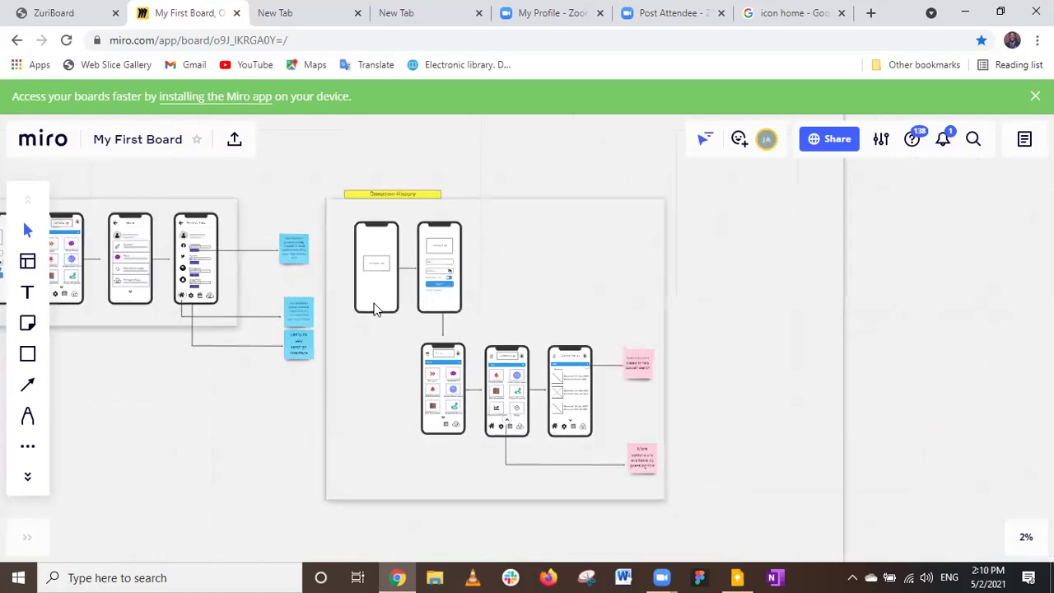
{"action": "scroll", "coordinate": [530, 333], "scroll_direction": "up", "scroll_amount": 2}
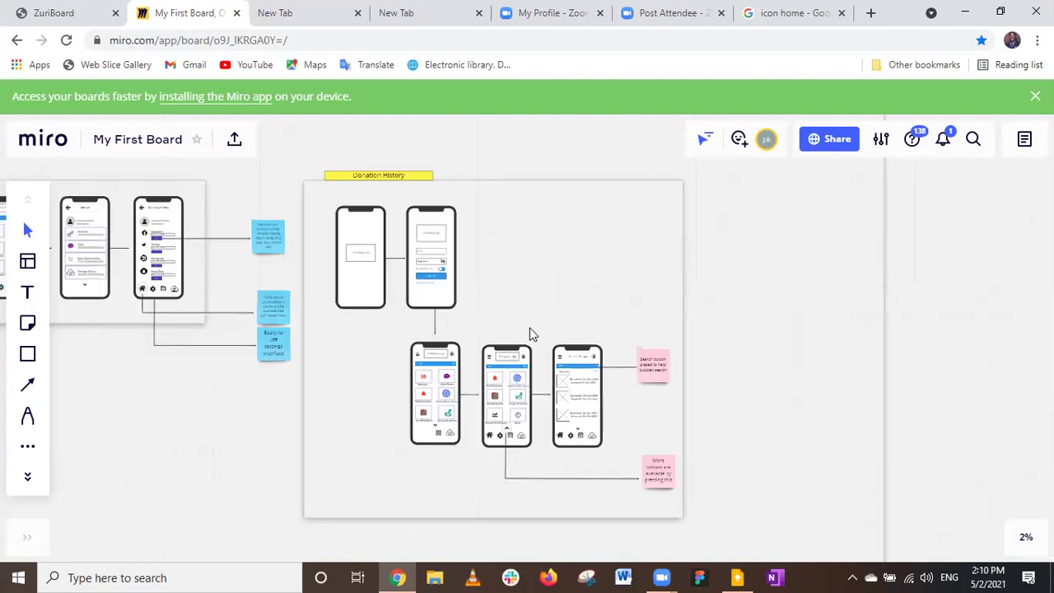
{"action": "scroll", "coordinate": [530, 332], "scroll_direction": "up", "scroll_amount": 2}
{"action": "scroll", "coordinate": [529, 311], "scroll_direction": "up", "scroll_amount": 1}
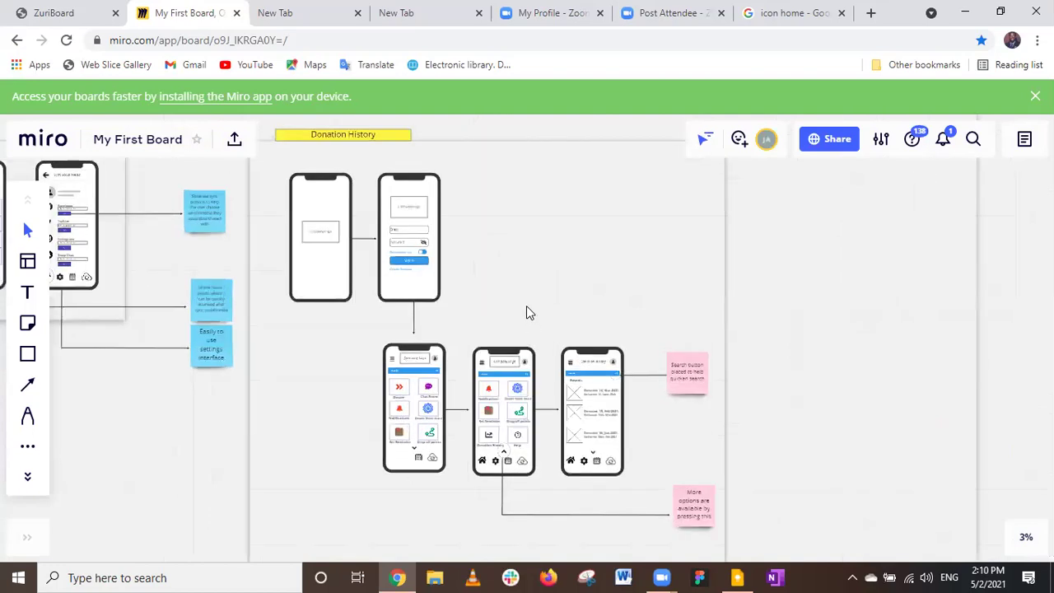
{"action": "scroll", "coordinate": [529, 311], "scroll_direction": "up", "scroll_amount": 1}
{"action": "scroll", "coordinate": [530, 313], "scroll_direction": "up", "scroll_amount": 1}
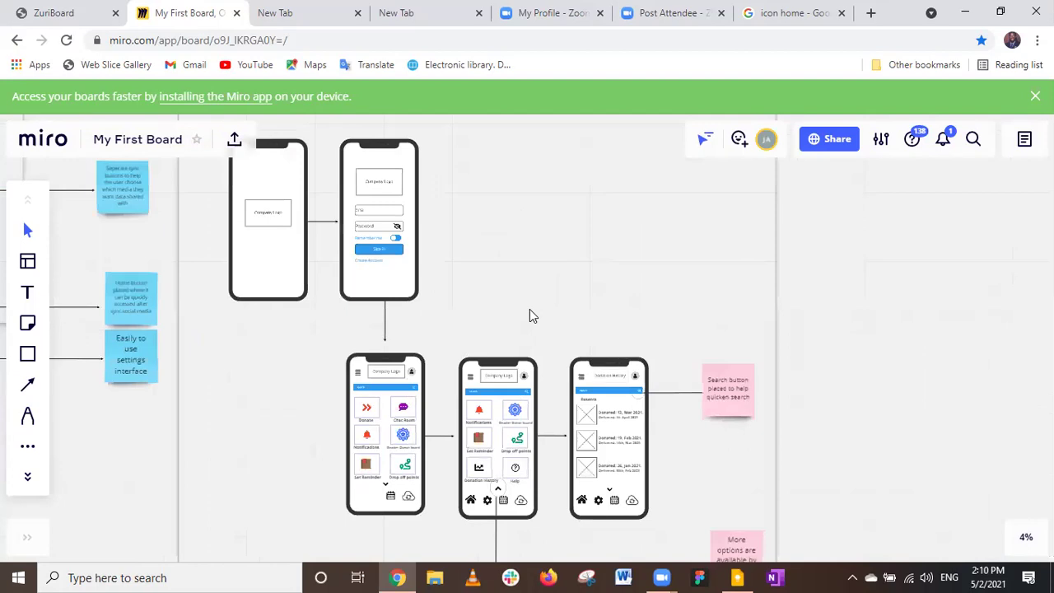
{"action": "scroll", "coordinate": [529, 313], "scroll_direction": "up", "scroll_amount": 1}
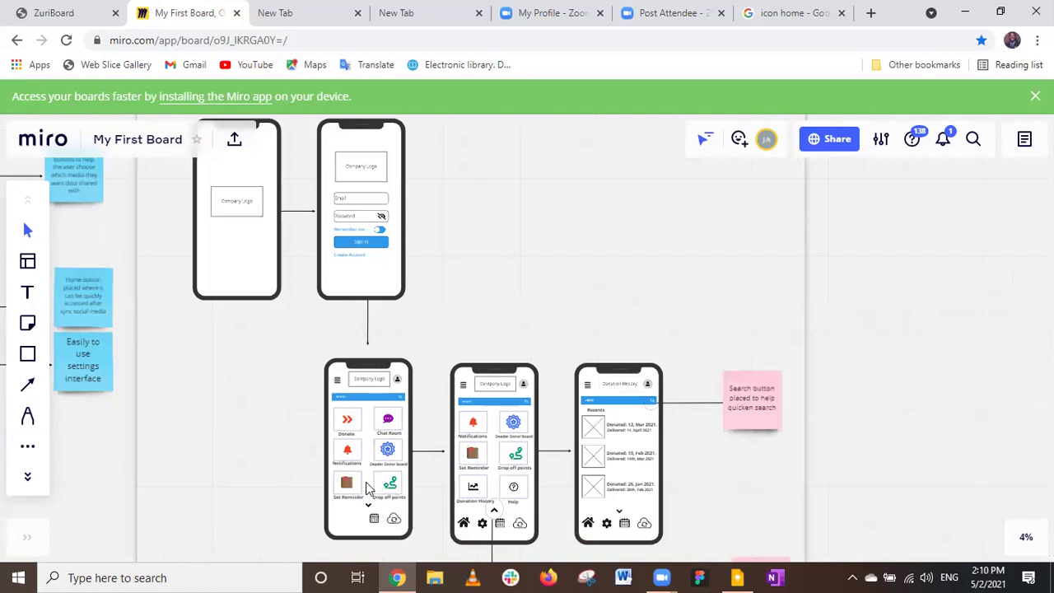
{"action": "scroll", "coordinate": [368, 488], "scroll_direction": "up", "scroll_amount": 1}
{"action": "scroll", "coordinate": [370, 499], "scroll_direction": "up", "scroll_amount": 1}
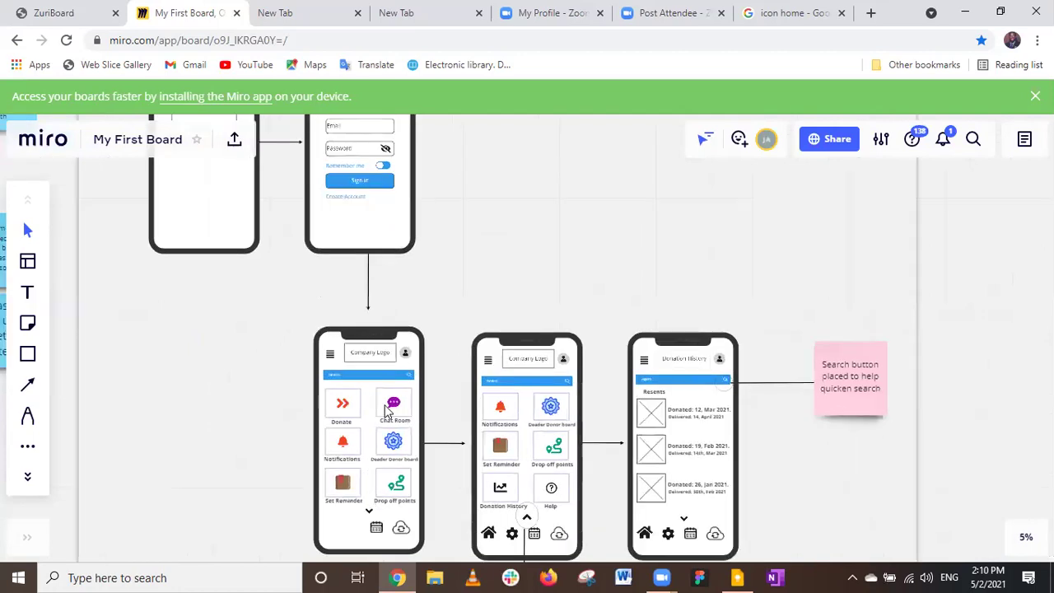
{"action": "scroll", "coordinate": [388, 409], "scroll_direction": "up", "scroll_amount": 1}
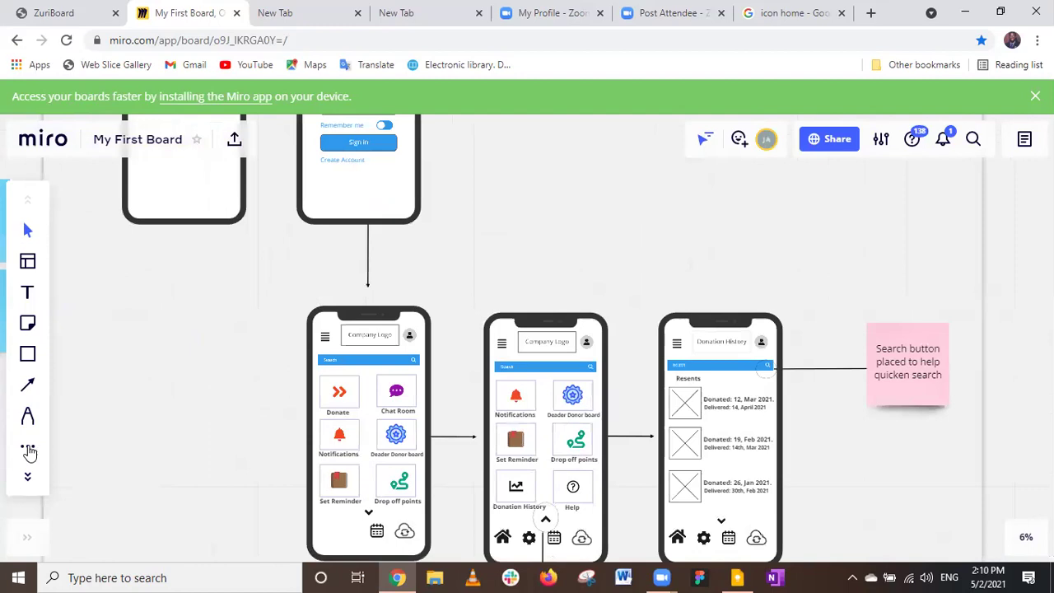
Open the Wireframe Library from the Apps list, then zoom out to view the whole board.
{"action": "left_click", "coordinate": [29, 452]}
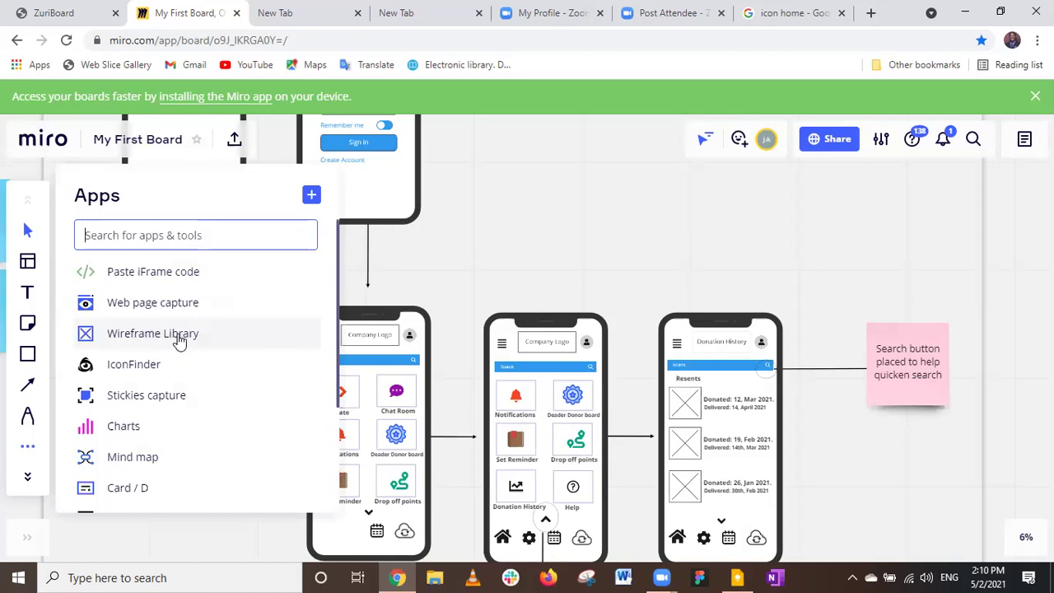
{"action": "left_click", "coordinate": [181, 340]}
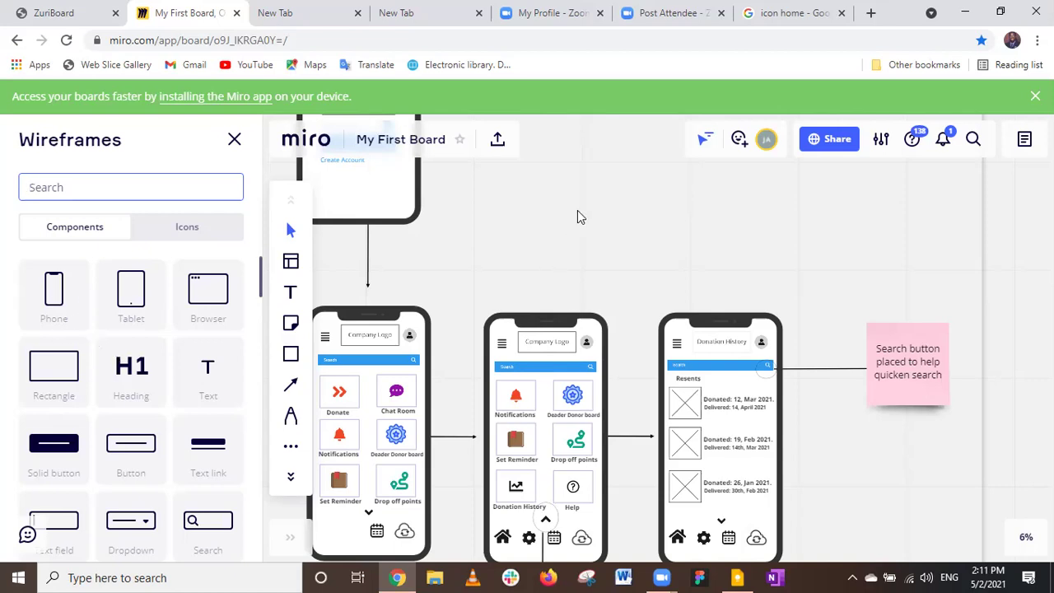
{"action": "left_click", "coordinate": [613, 306]}
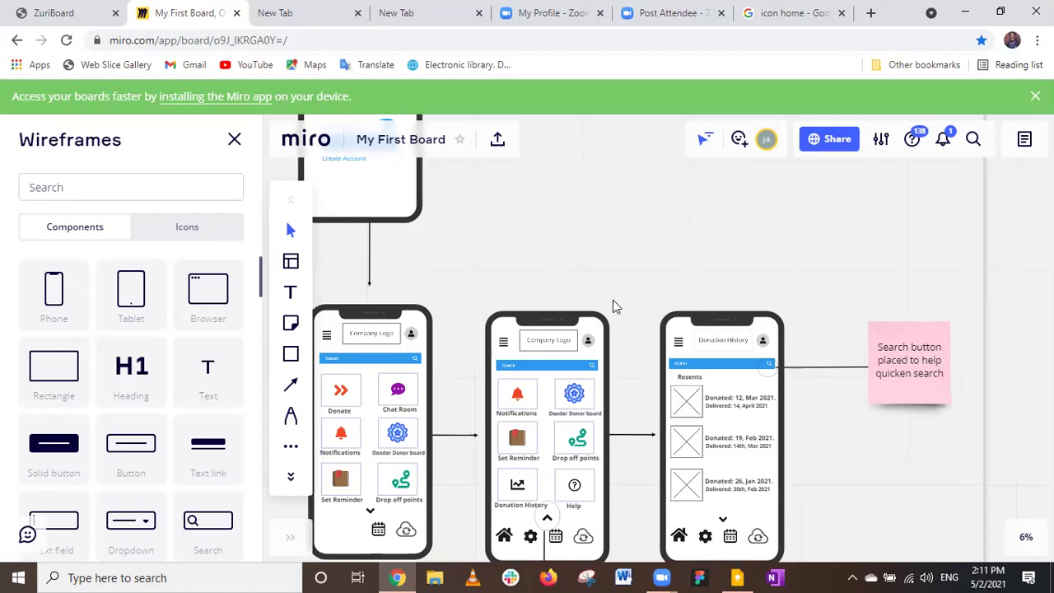
{"action": "scroll", "coordinate": [613, 306], "scroll_direction": "down", "scroll_amount": 1}
{"action": "scroll", "coordinate": [613, 306], "scroll_direction": "down", "scroll_amount": 1}
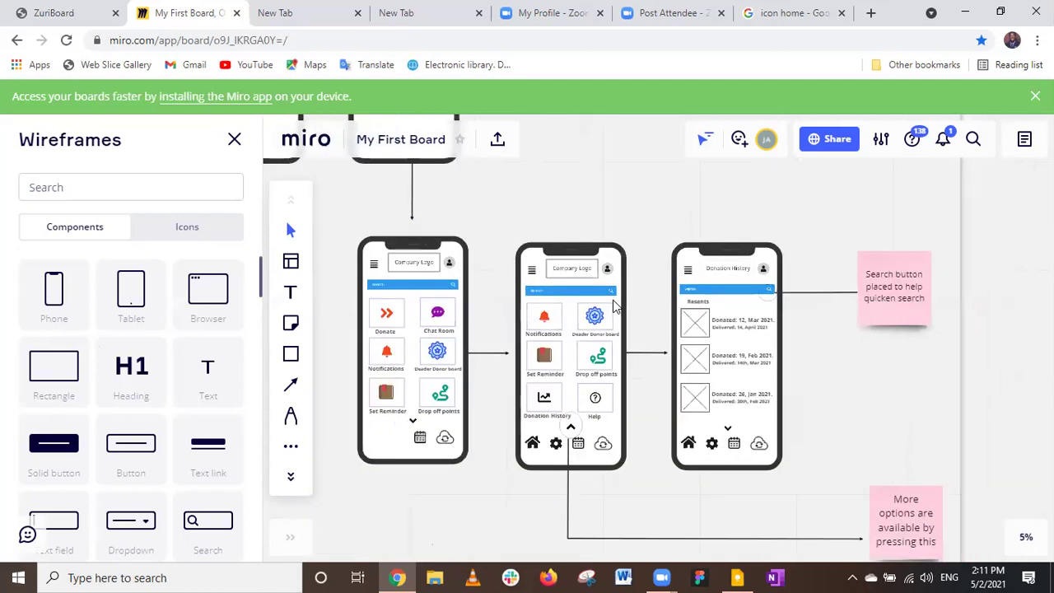
{"action": "scroll", "coordinate": [613, 307], "scroll_direction": "down", "scroll_amount": 3}
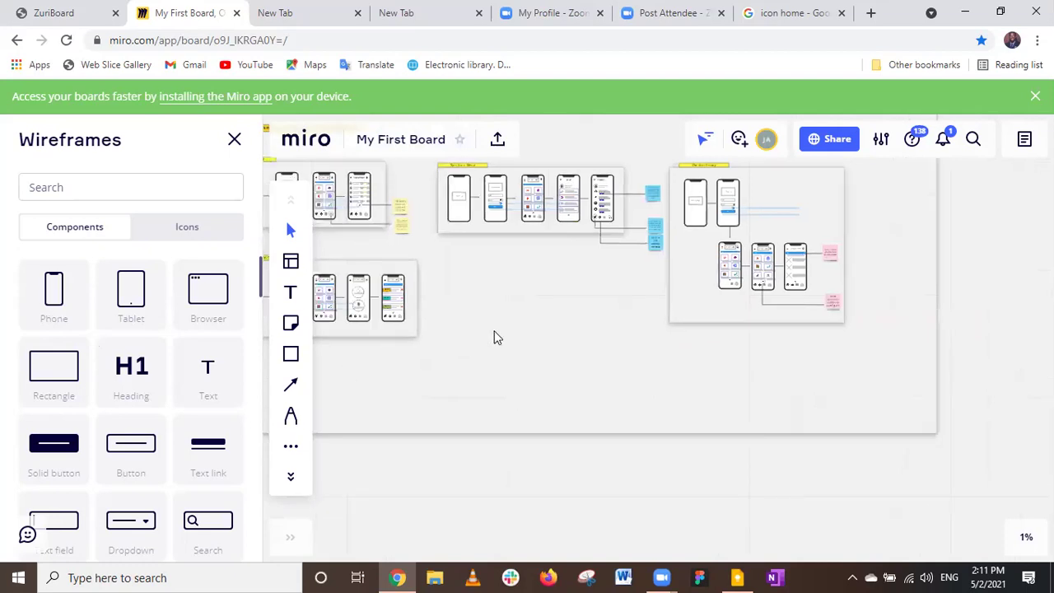
Drop a Phone wireframe onto the empty board area, select it, and zoom in.
{"action": "mouse_move", "coordinate": [494, 332]}
{"action": "left_mouse_down"}
{"action": "mouse_move", "coordinate": [501, 338]}
{"action": "mouse_move", "coordinate": [492, 342]}
{"action": "left_mouse_up"}
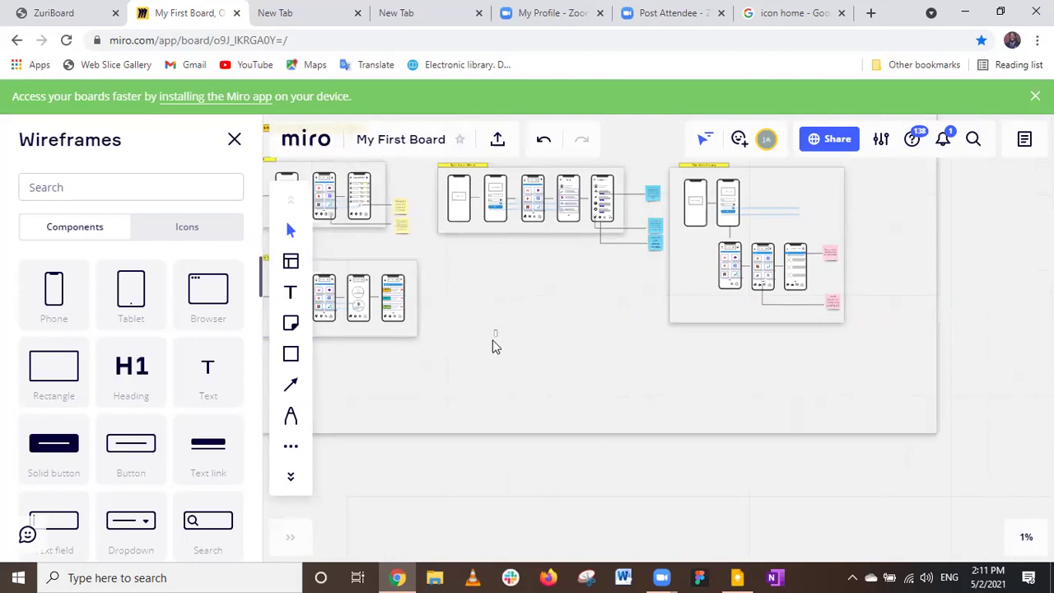
{"action": "left_click", "coordinate": [494, 339]}
{"action": "scroll", "coordinate": [493, 339], "scroll_direction": "up", "scroll_amount": 1}
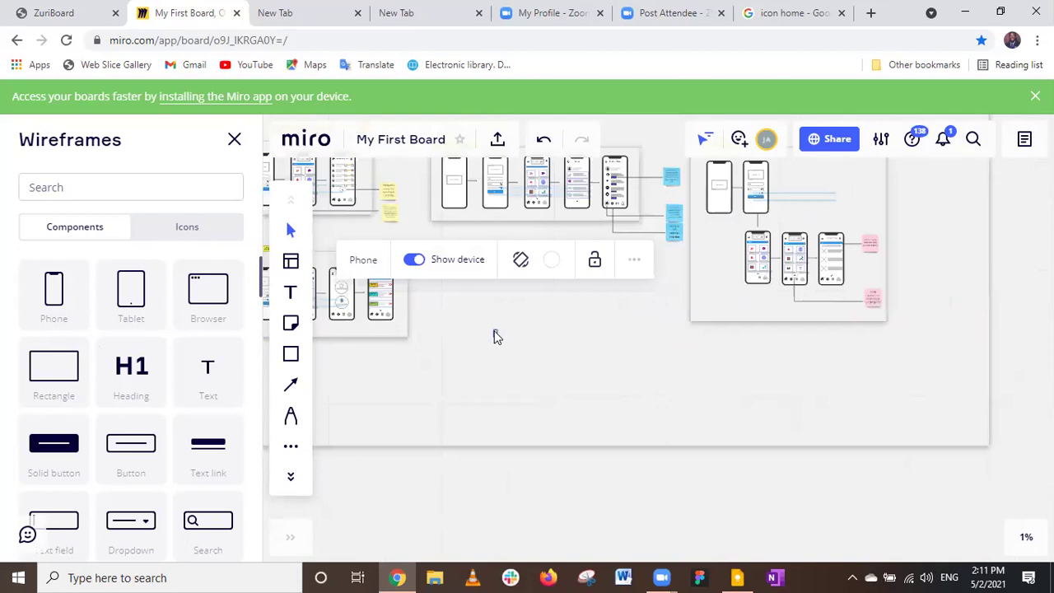
{"action": "scroll", "coordinate": [495, 336], "scroll_direction": "up", "scroll_amount": 1}
{"action": "scroll", "coordinate": [495, 336], "scroll_direction": "up", "scroll_amount": 1}
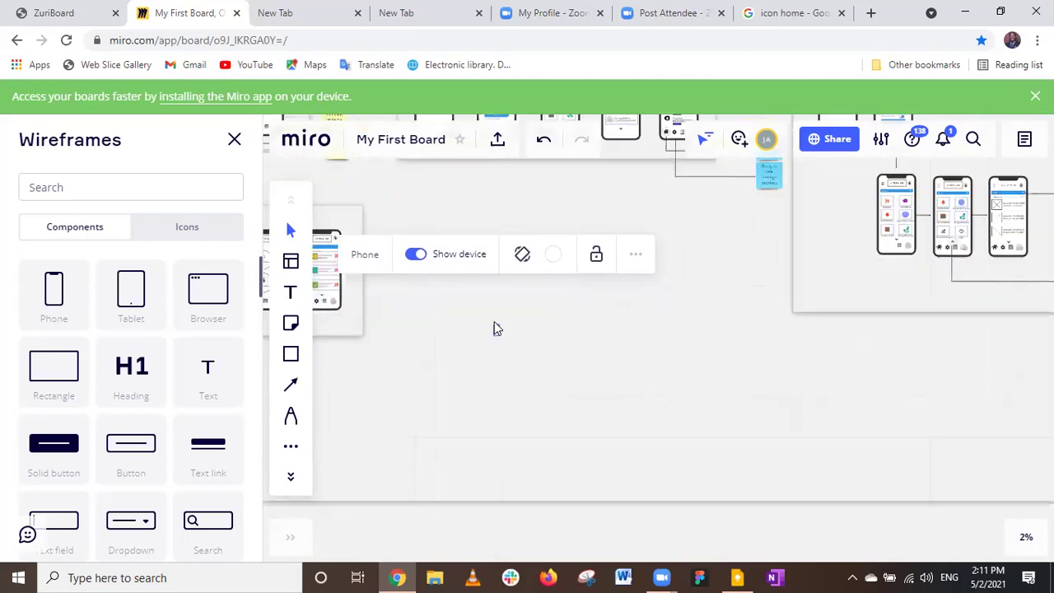
{"action": "scroll", "coordinate": [501, 332], "scroll_direction": "up", "scroll_amount": 1}
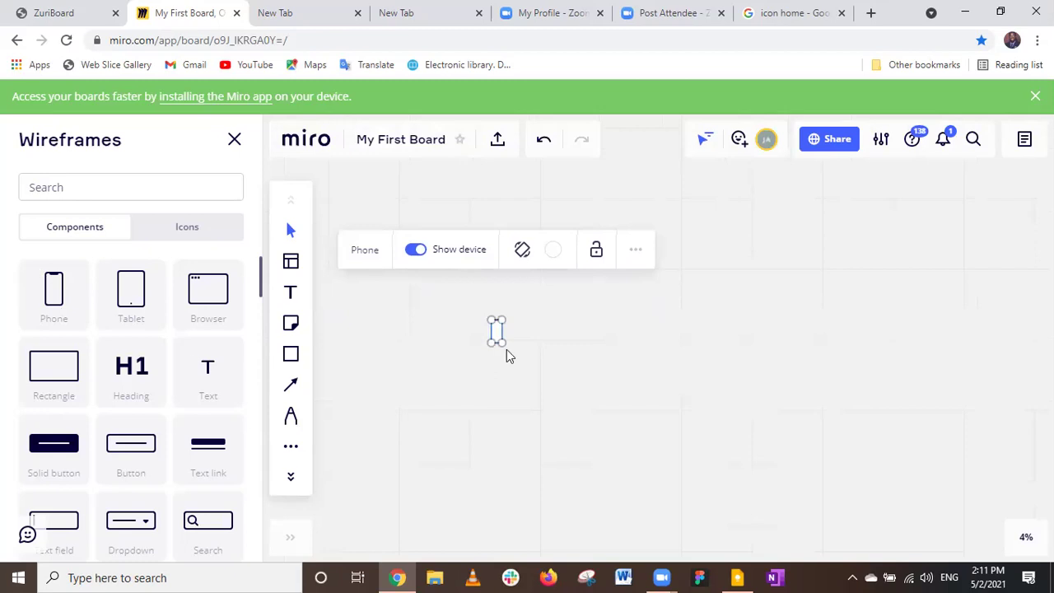
{"action": "scroll", "coordinate": [500, 353], "scroll_direction": "up", "scroll_amount": 2}
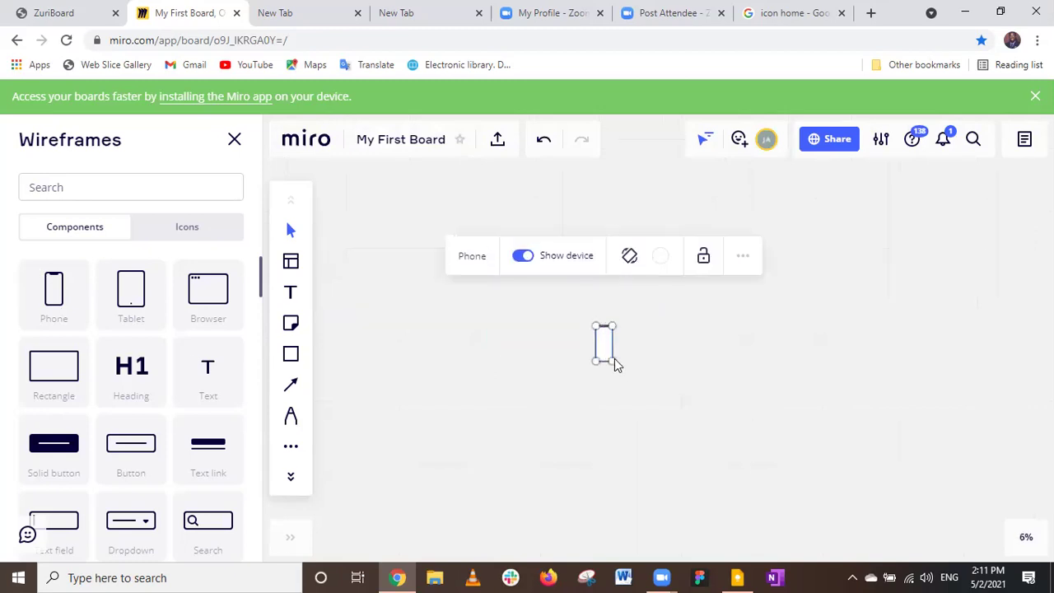
{"action": "scroll", "coordinate": [616, 364], "scroll_direction": "up", "scroll_amount": 2}
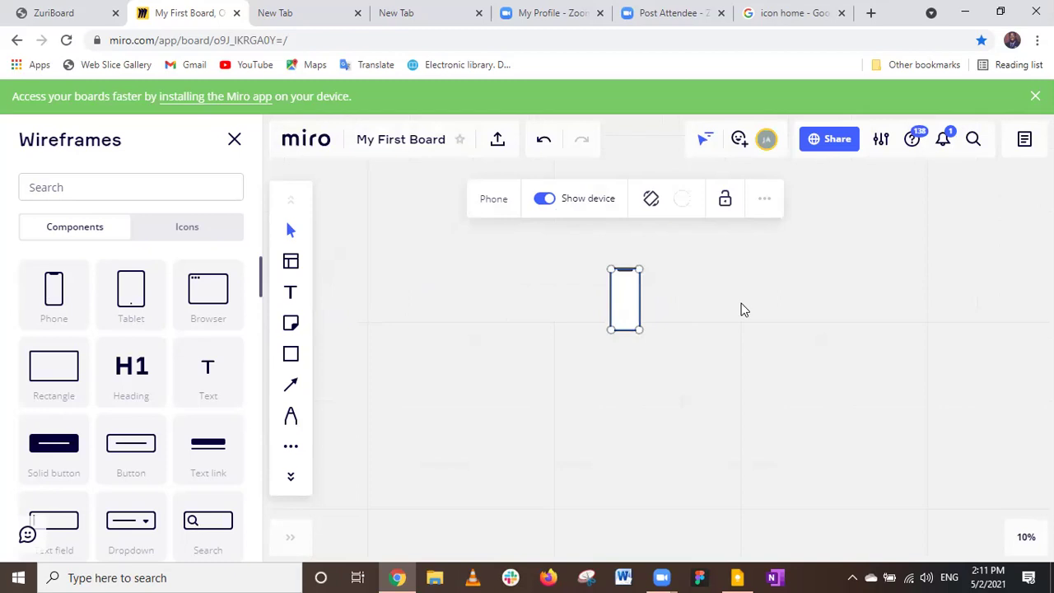
{"action": "scroll", "coordinate": [742, 310], "scroll_direction": "up", "scroll_amount": 1}
{"action": "scroll", "coordinate": [713, 316], "scroll_direction": "up", "scroll_amount": 1}
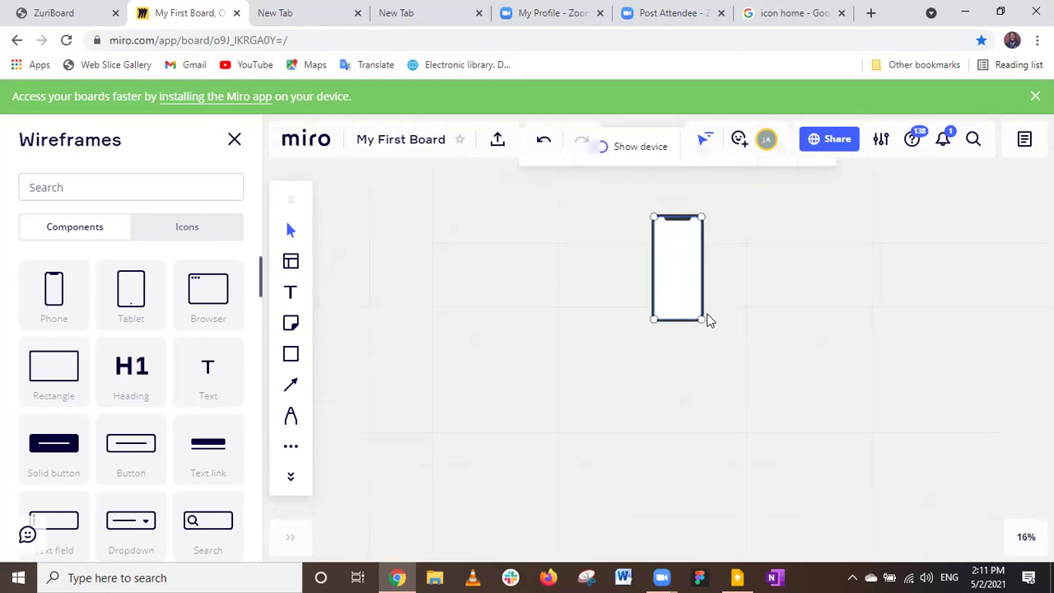
{"action": "scroll", "coordinate": [701, 322], "scroll_direction": "up", "scroll_amount": 1}
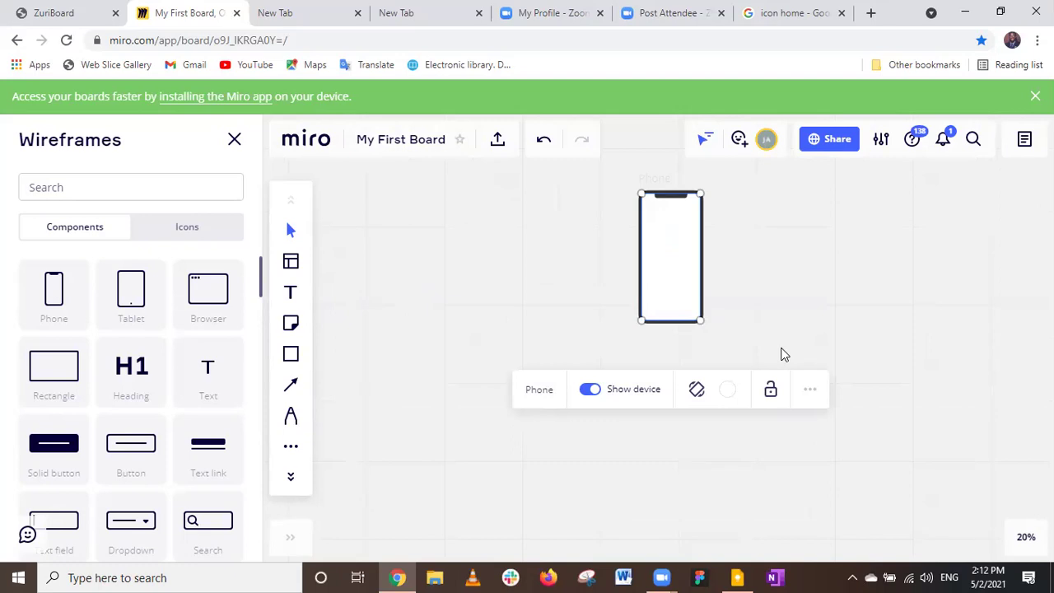
Settle the zoom near 45% so the phone fills the view, and show the library icons.
{"action": "scroll", "coordinate": [784, 354], "scroll_direction": "down", "scroll_amount": 1}
{"action": "scroll", "coordinate": [784, 354], "scroll_direction": "down", "scroll_amount": 2}
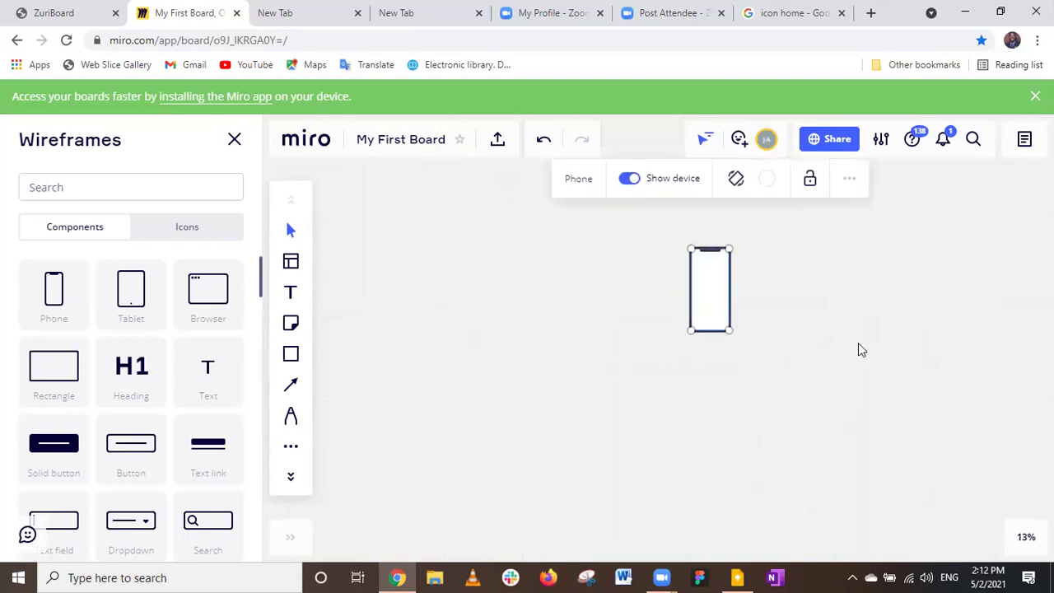
{"action": "scroll", "coordinate": [859, 350], "scroll_direction": "down", "scroll_amount": 1}
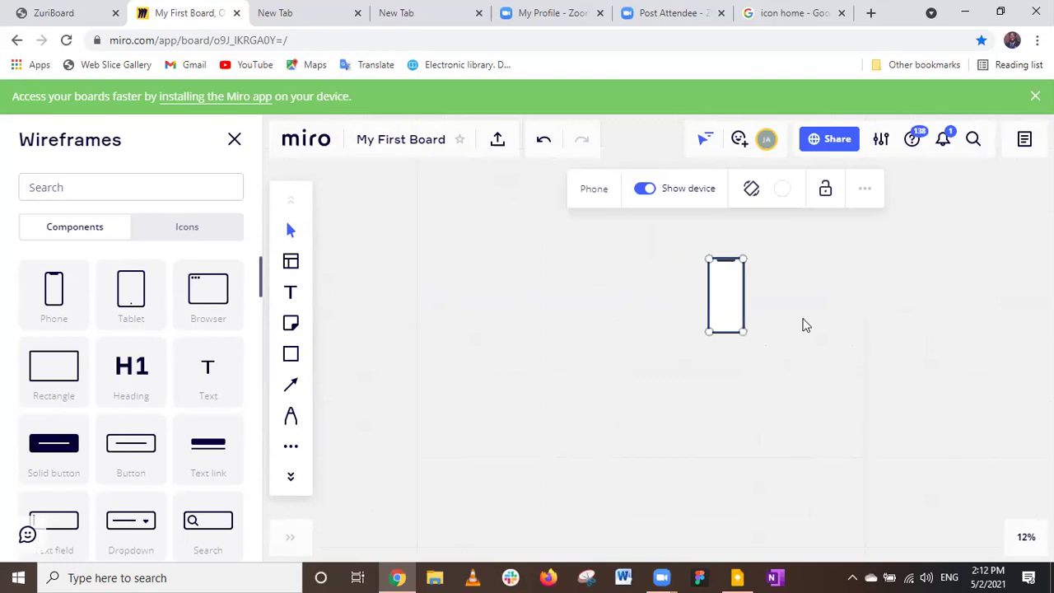
{"action": "scroll", "coordinate": [805, 326], "scroll_direction": "down", "scroll_amount": 1}
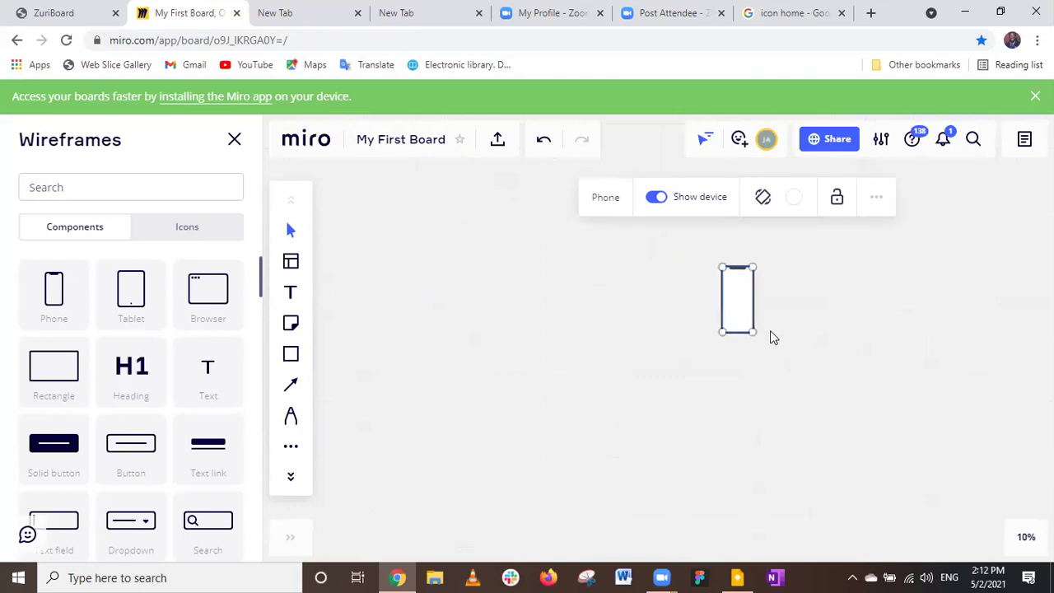
{"action": "scroll", "coordinate": [770, 336], "scroll_direction": "down", "scroll_amount": 1}
{"action": "scroll", "coordinate": [767, 335], "scroll_direction": "down", "scroll_amount": 1}
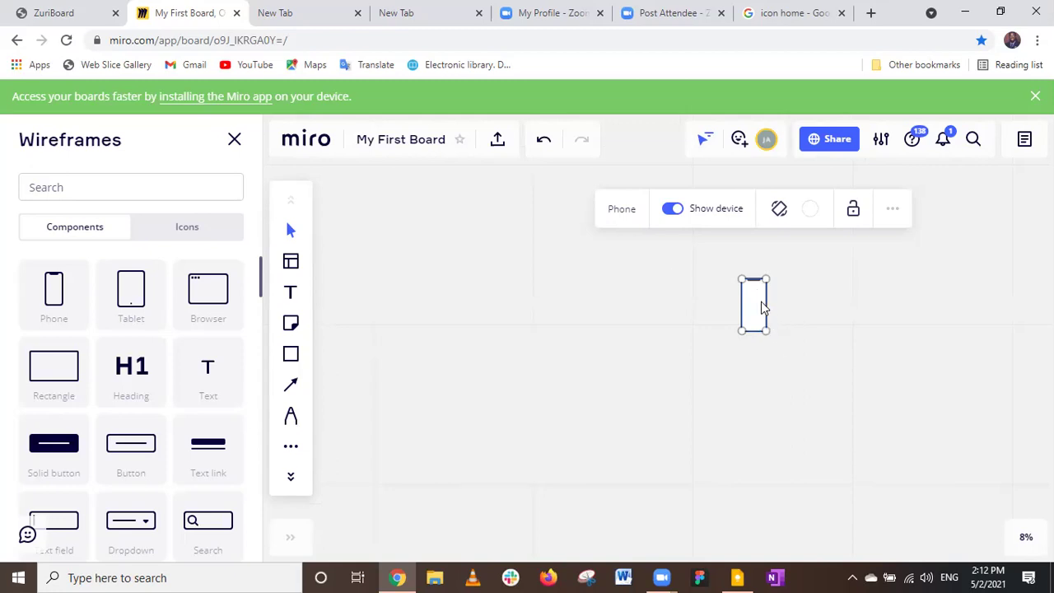
{"action": "scroll", "coordinate": [762, 307], "scroll_direction": "up", "scroll_amount": 1}
{"action": "scroll", "coordinate": [762, 303], "scroll_direction": "up", "scroll_amount": 1}
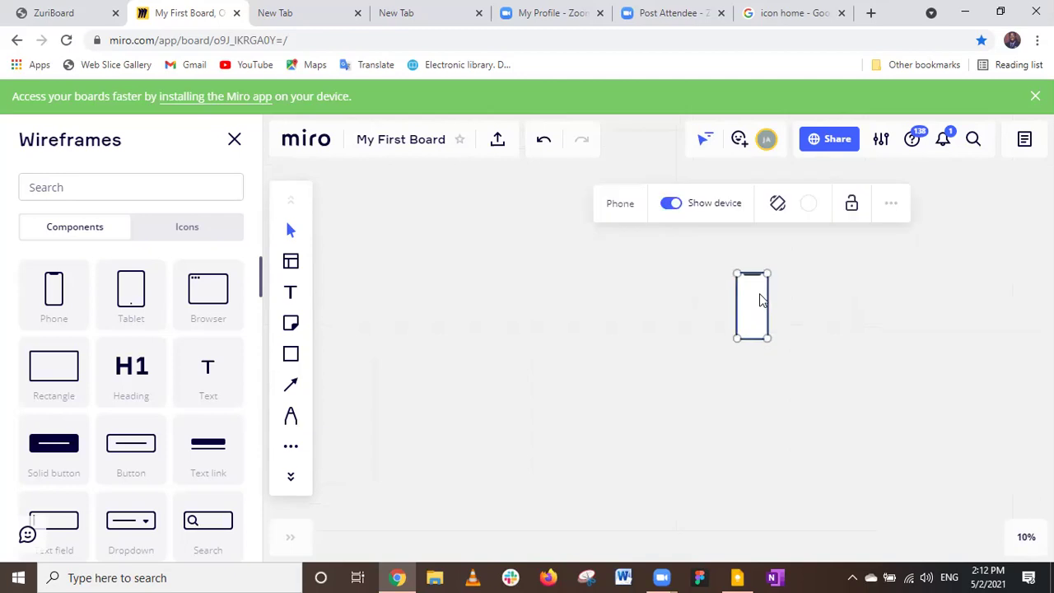
{"action": "scroll", "coordinate": [762, 300], "scroll_direction": "up", "scroll_amount": 2}
{"action": "scroll", "coordinate": [762, 300], "scroll_direction": "up", "scroll_amount": 1}
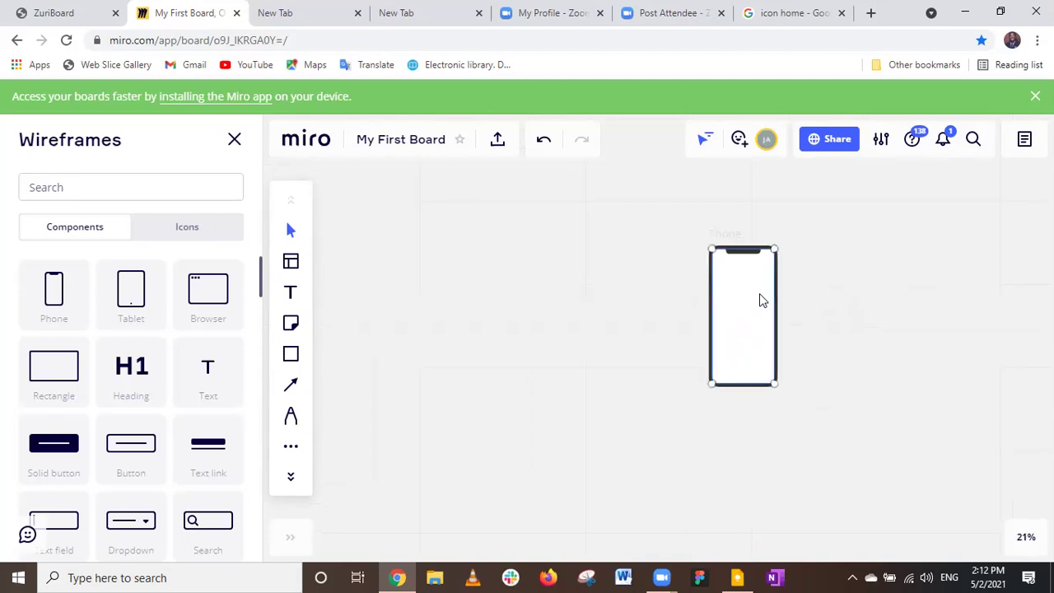
{"action": "scroll", "coordinate": [762, 300], "scroll_direction": "up", "scroll_amount": 2}
{"action": "scroll", "coordinate": [762, 300], "scroll_direction": "up", "scroll_amount": 1}
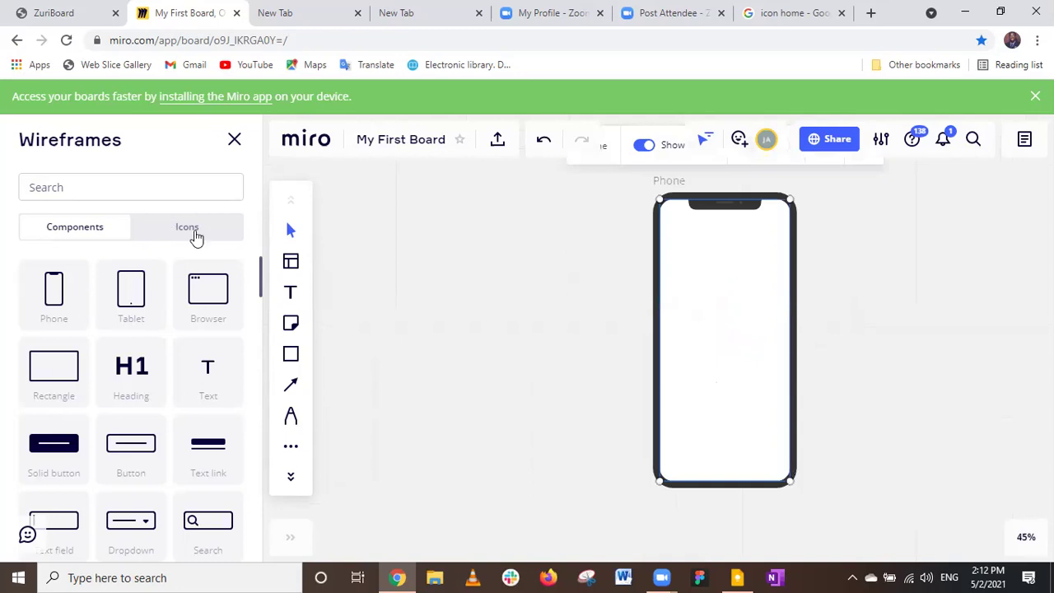
{"action": "left_click", "coordinate": [187, 227]}
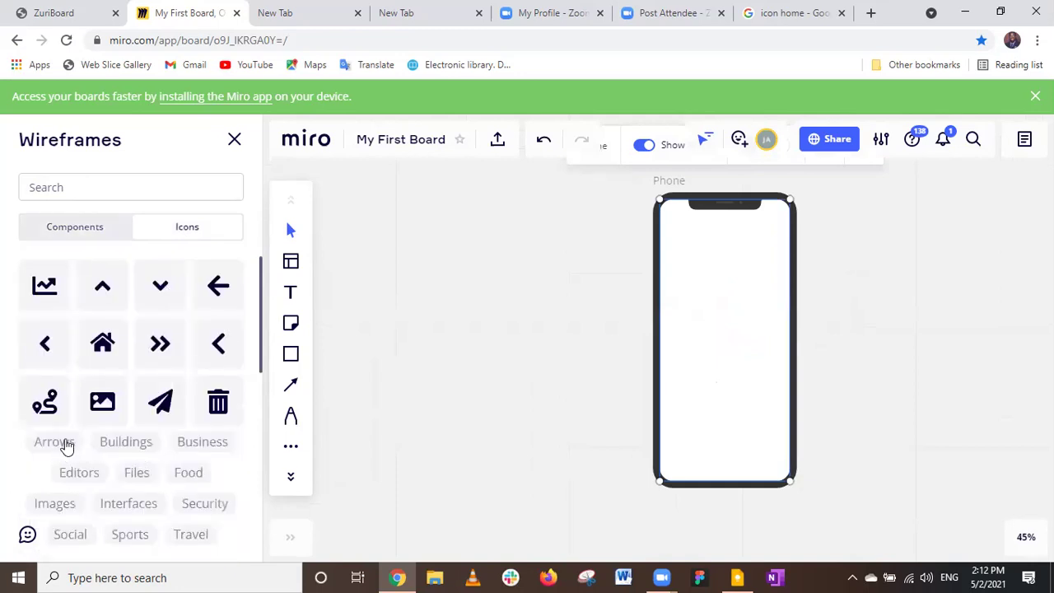
Browse the Arrows icon category in the Wireframes library.
{"action": "left_click", "coordinate": [65, 445]}
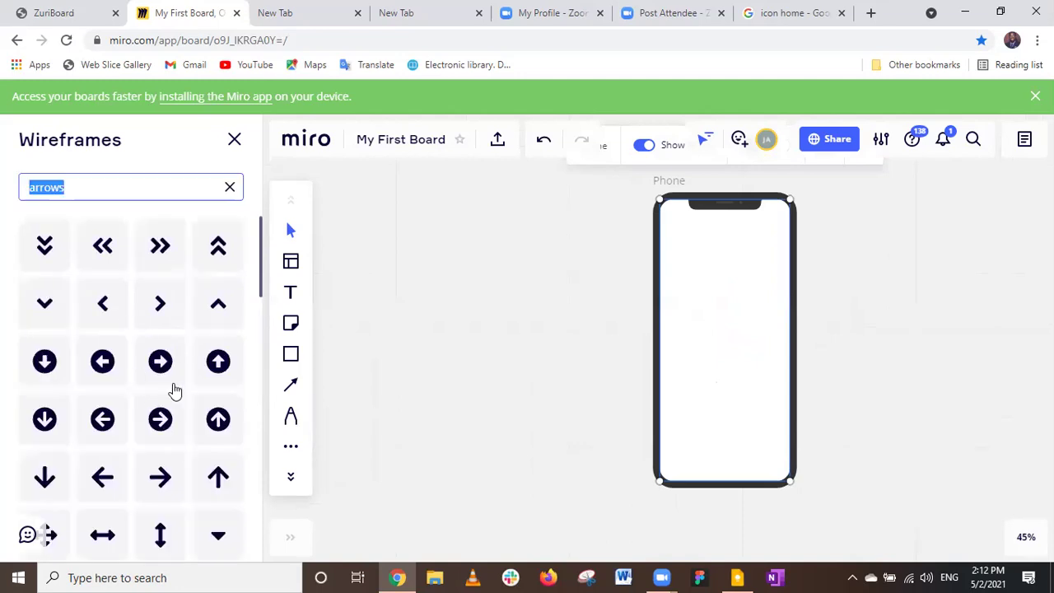
{"action": "scroll", "coordinate": [175, 390], "scroll_direction": "down", "scroll_amount": 10}
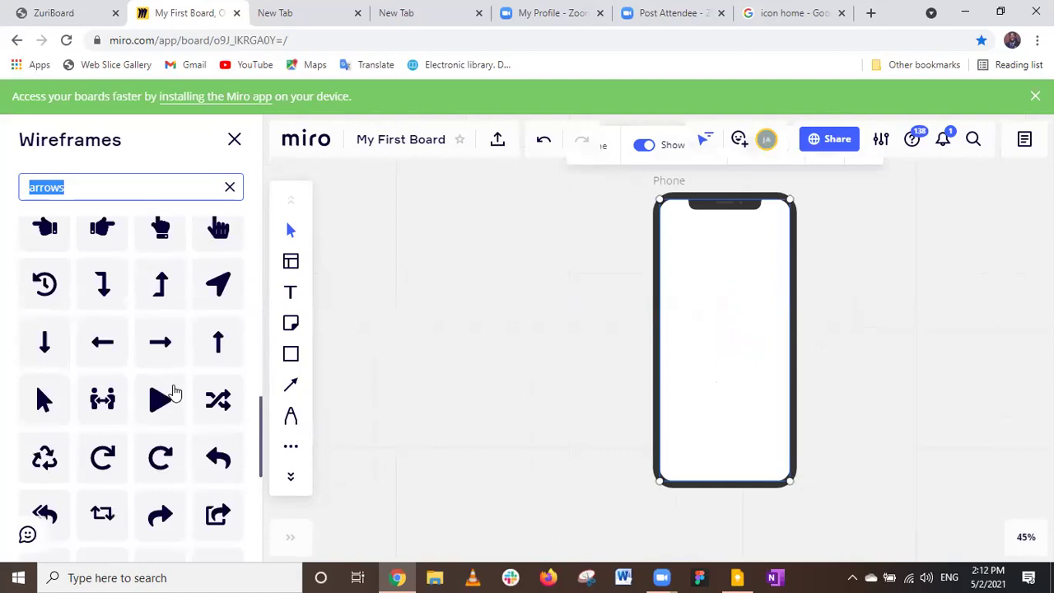
{"action": "scroll", "coordinate": [175, 390], "scroll_direction": "down", "scroll_amount": 5}
{"action": "scroll", "coordinate": [173, 390], "scroll_direction": "up", "scroll_amount": 10}
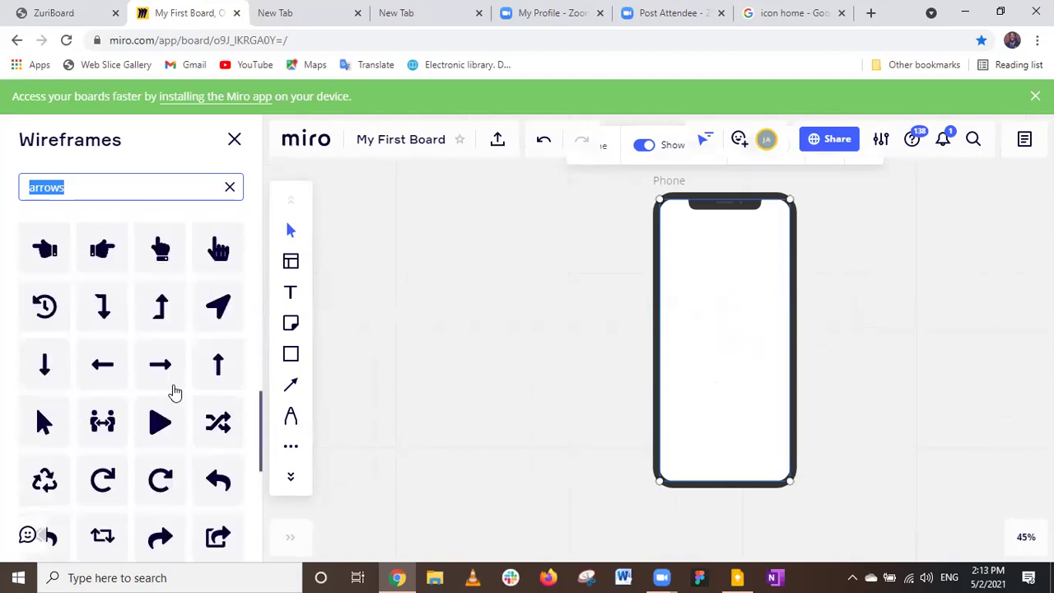
{"action": "scroll", "coordinate": [171, 387], "scroll_direction": "up", "scroll_amount": 3}
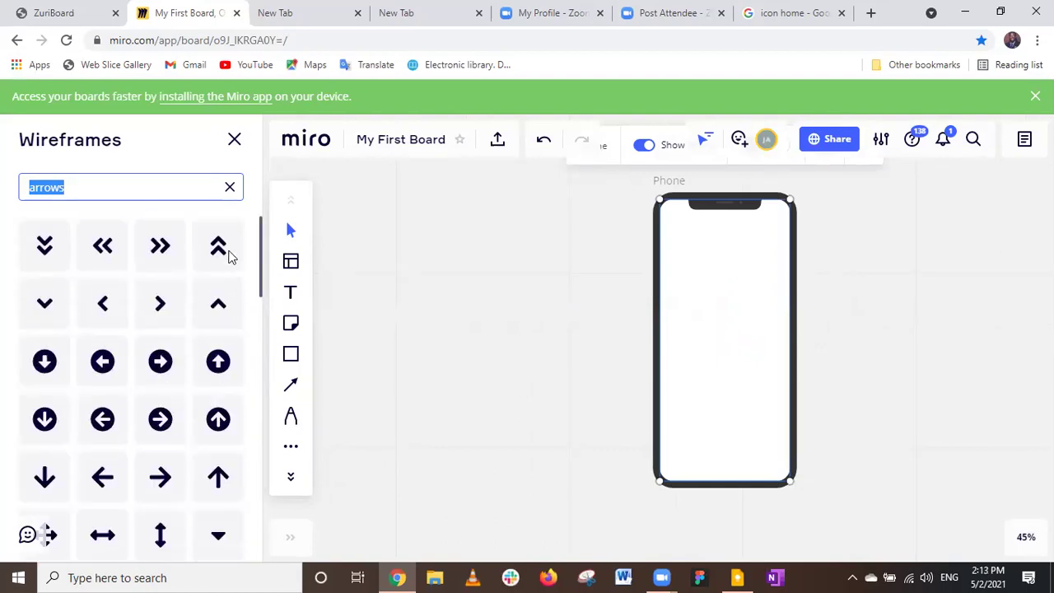
Clear the search and filter the icon library by the Business category.
{"action": "left_click", "coordinate": [230, 189]}
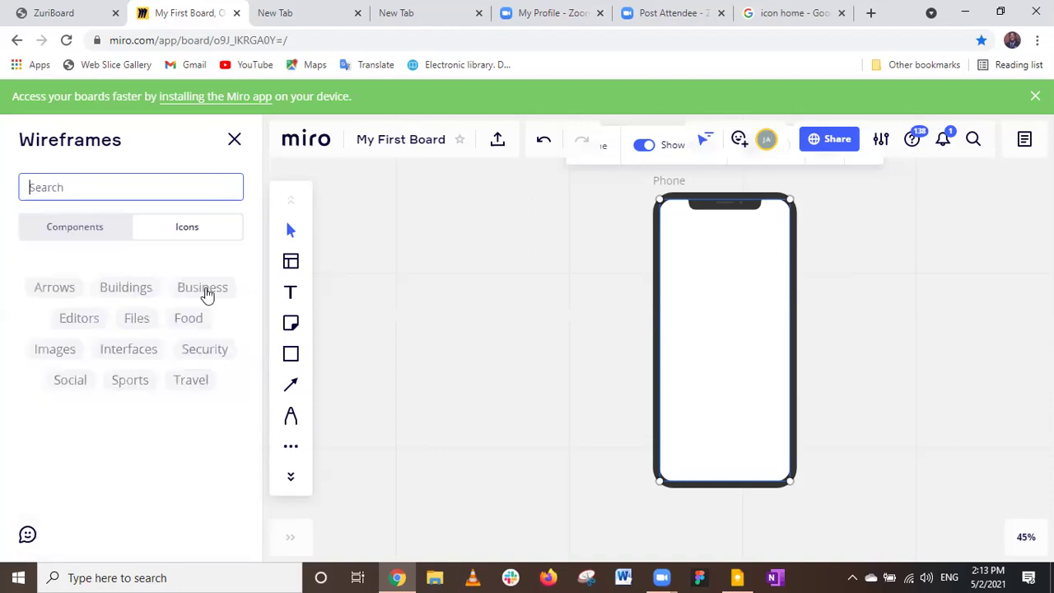
{"action": "left_click", "coordinate": [207, 447]}
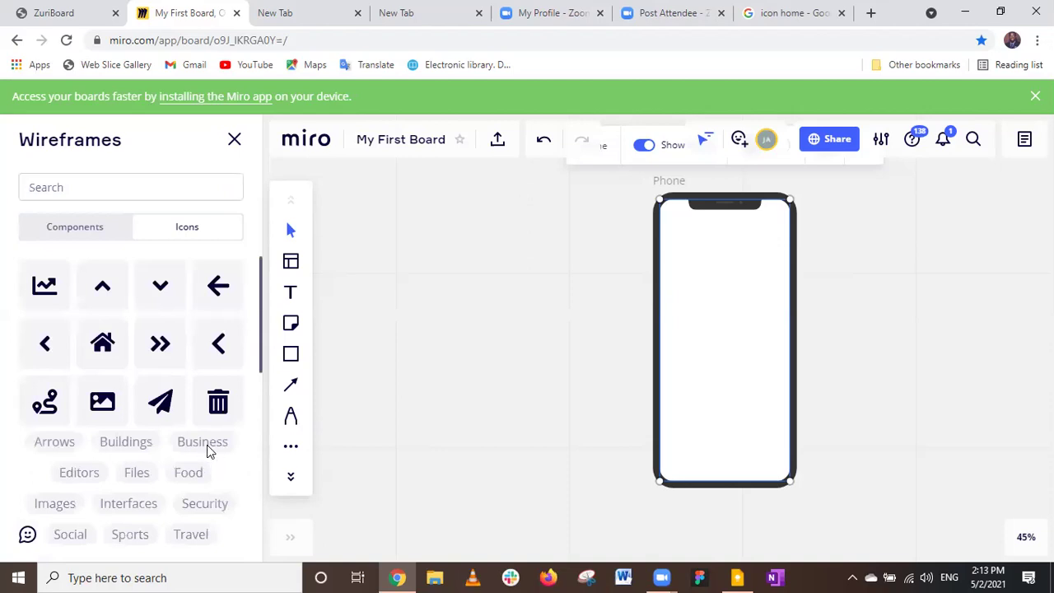
{"action": "left_click", "coordinate": [206, 447]}
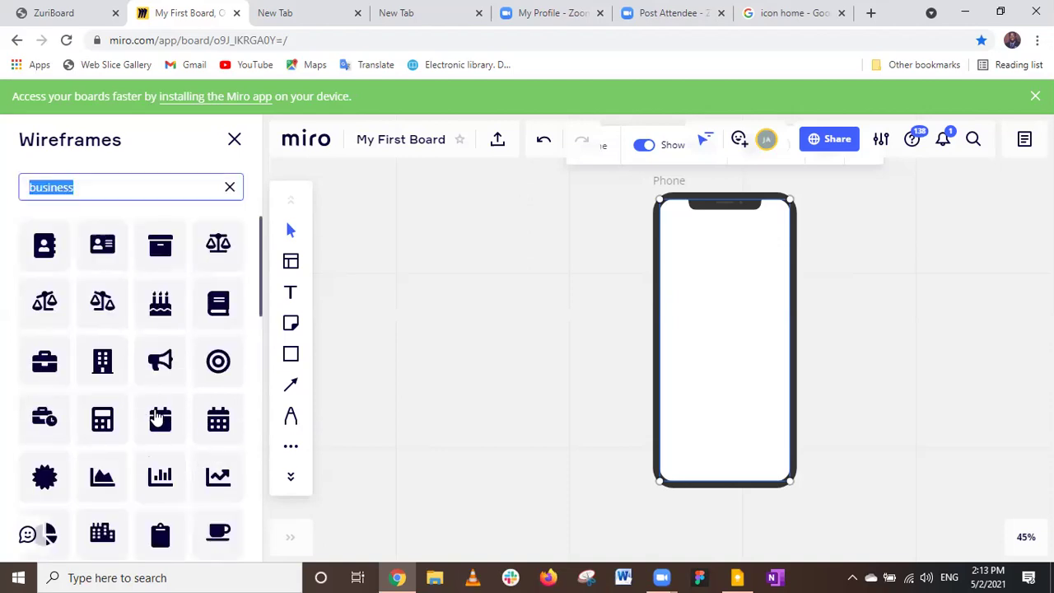
{"action": "scroll", "coordinate": [157, 417], "scroll_direction": "down", "scroll_amount": 4}
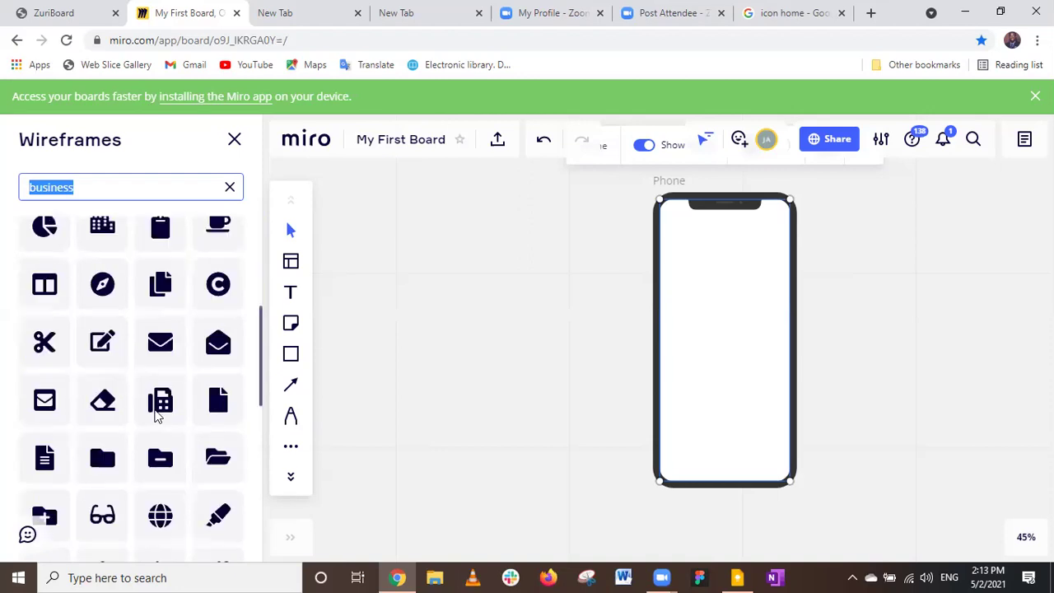
{"action": "scroll", "coordinate": [156, 418], "scroll_direction": "up", "scroll_amount": 2}
{"action": "scroll", "coordinate": [156, 417], "scroll_direction": "up", "scroll_amount": 2}
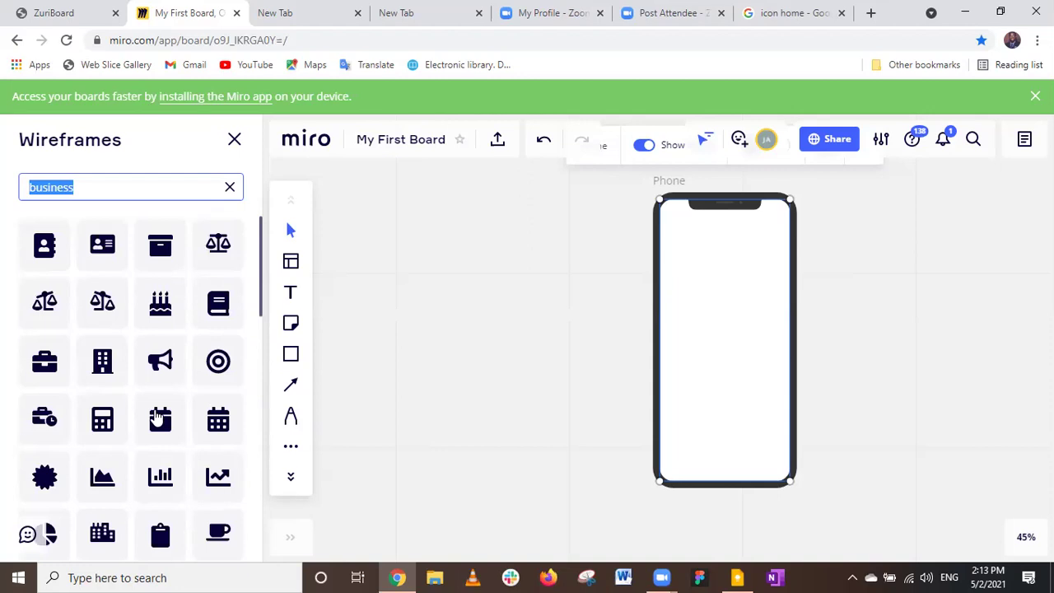
{"action": "scroll", "coordinate": [156, 418], "scroll_direction": "down", "scroll_amount": 3}
{"action": "scroll", "coordinate": [158, 416], "scroll_direction": "up", "scroll_amount": 1}
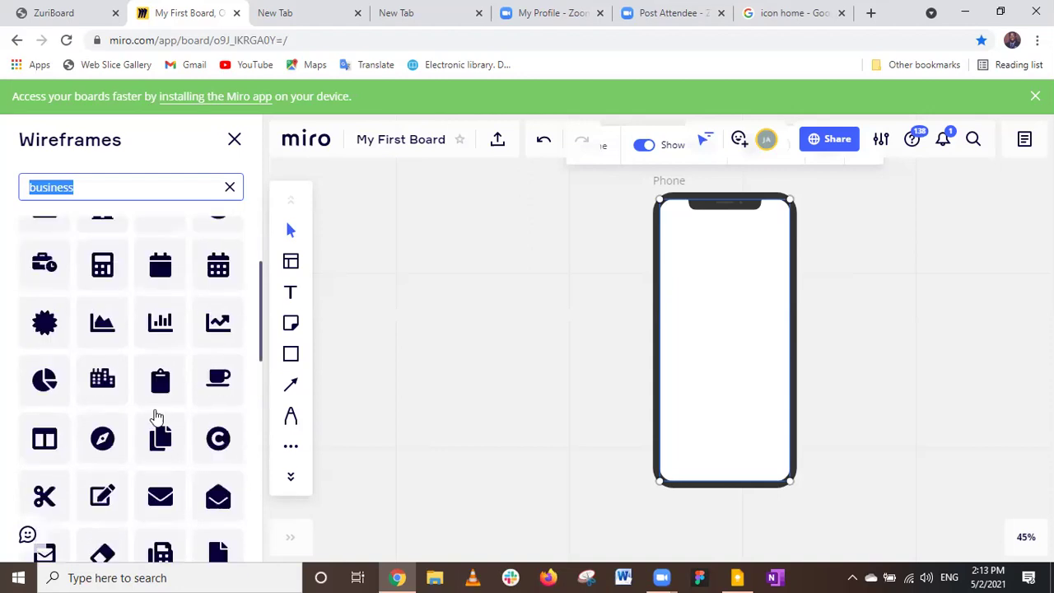
{"action": "scroll", "coordinate": [161, 413], "scroll_direction": "up", "scroll_amount": 2}
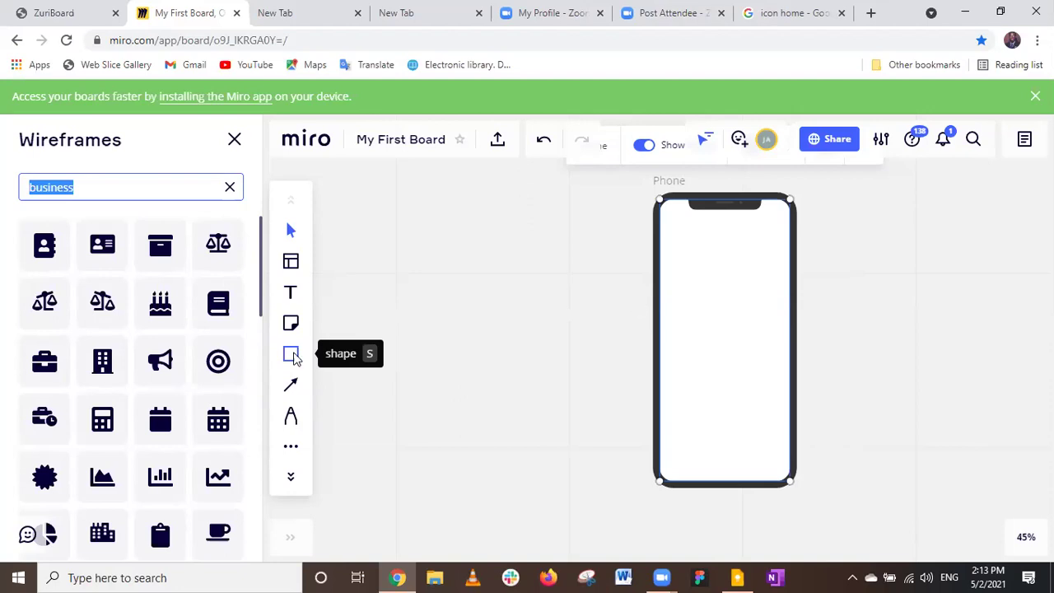
Draw a small rectangle near the top of the phone wireframe.
{"action": "key", "text": "s"}
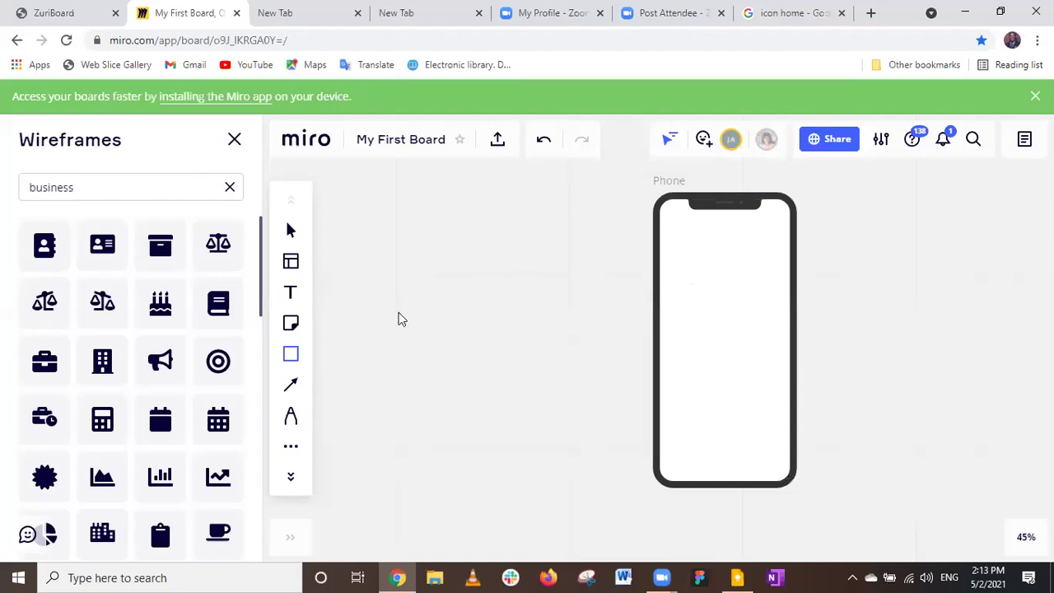
{"action": "key", "text": "t"}
{"action": "left_click_drag", "start_coordinate": [719, 316], "coordinate": [708, 303]}
{"action": "key", "text": "Escape"}
Duplicate the small rectangle with Ctrl+D and paste another copy.
{"action": "scroll", "coordinate": [782, 317], "scroll_direction": "down", "scroll_amount": 5}
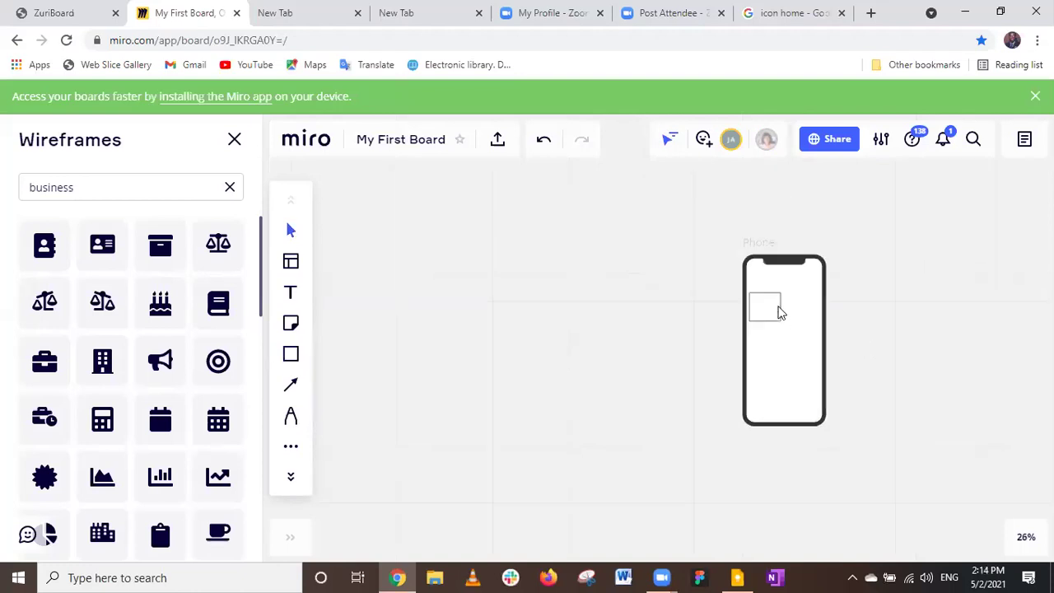
{"action": "left_click", "coordinate": [781, 314]}
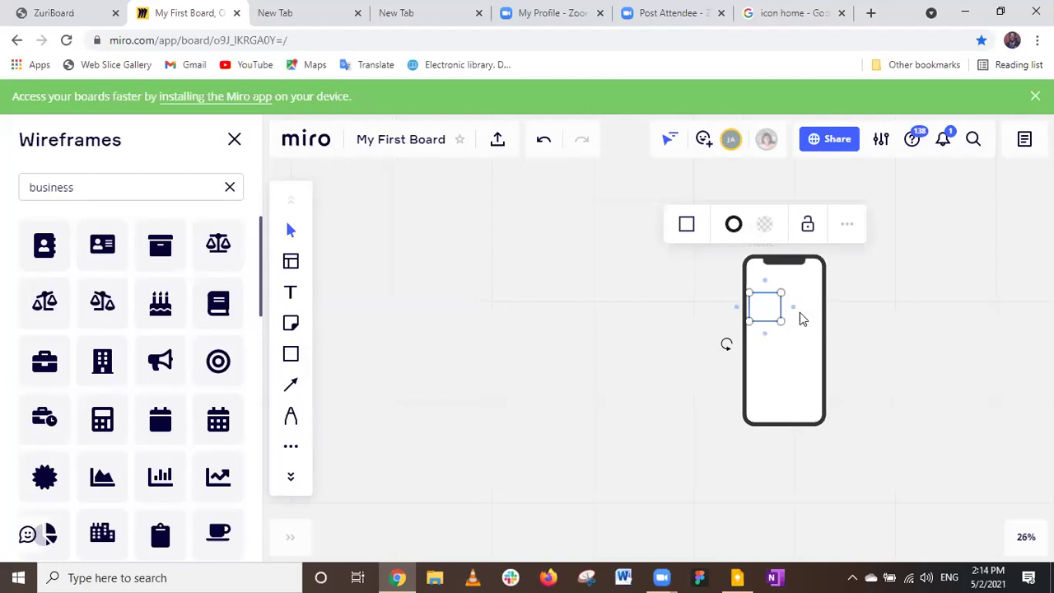
{"action": "key", "text": "ctrl+d"}
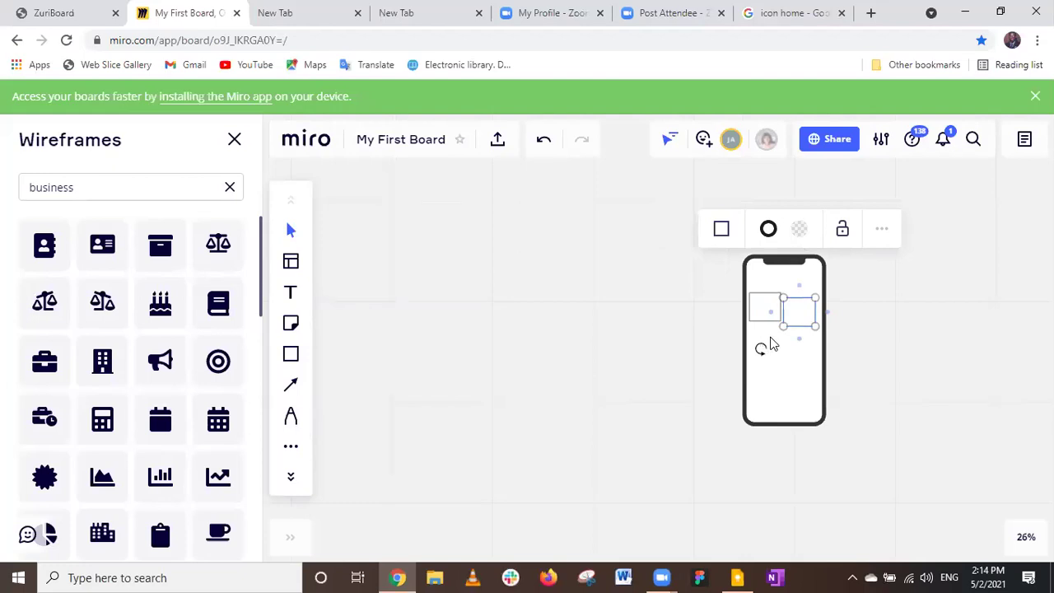
{"action": "key", "text": "ctrl+v"}
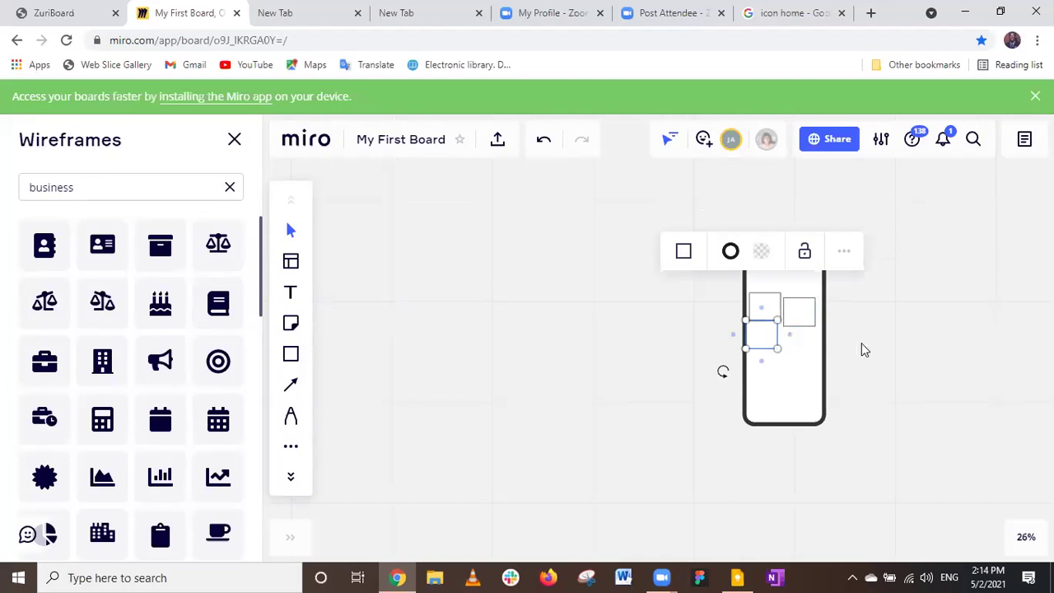
Move the rectangle copies into the top-right and lower-left positions of the phone.
{"action": "left_click_drag", "start_coordinate": [777, 334], "coordinate": [787, 336]}
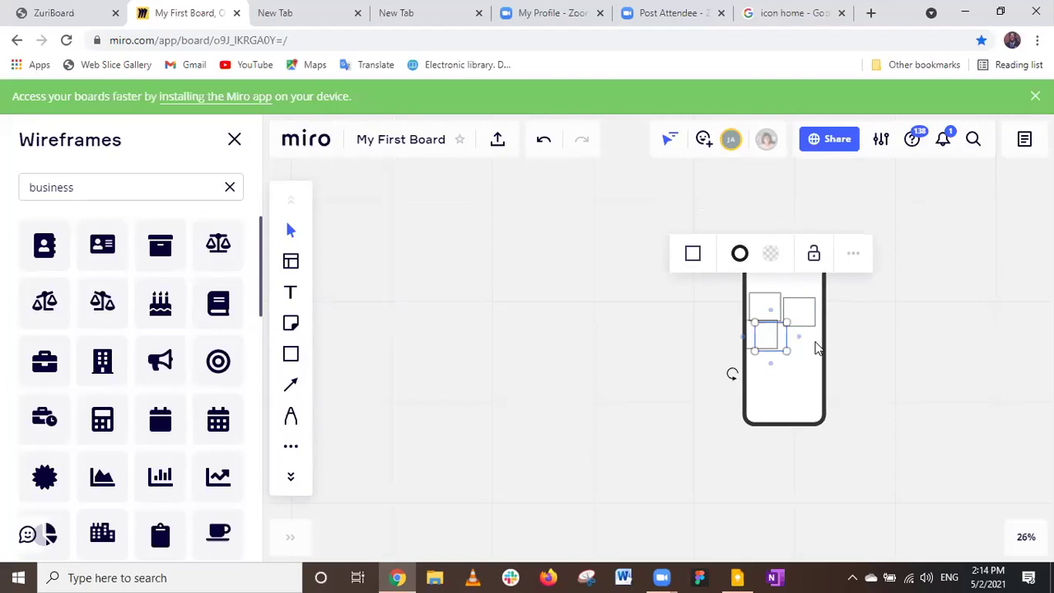
{"action": "left_click_drag", "start_coordinate": [780, 336], "coordinate": [815, 322]}
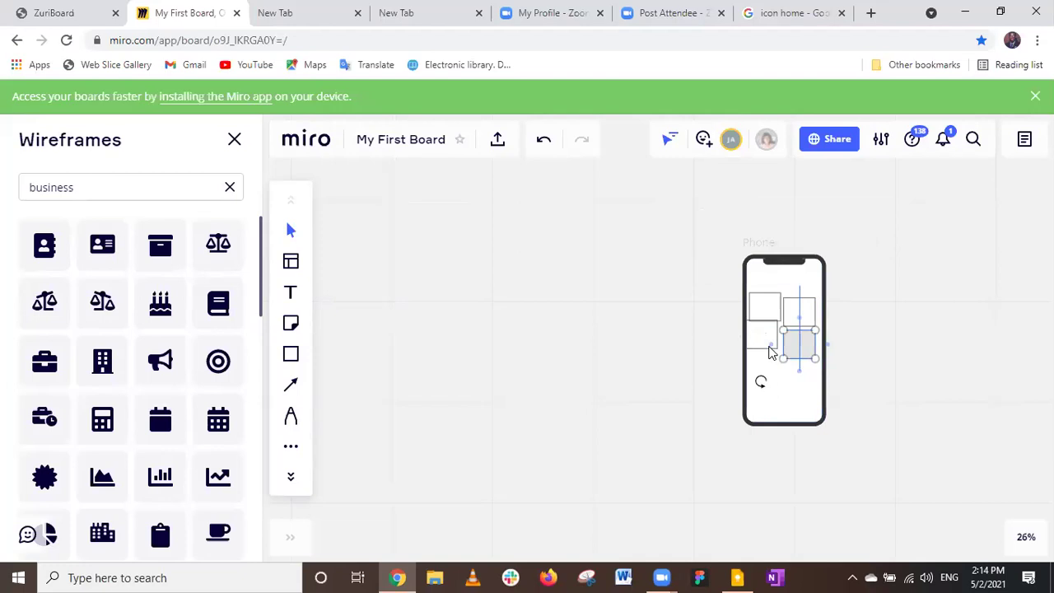
{"action": "left_click_drag", "start_coordinate": [765, 342], "coordinate": [758, 345]}
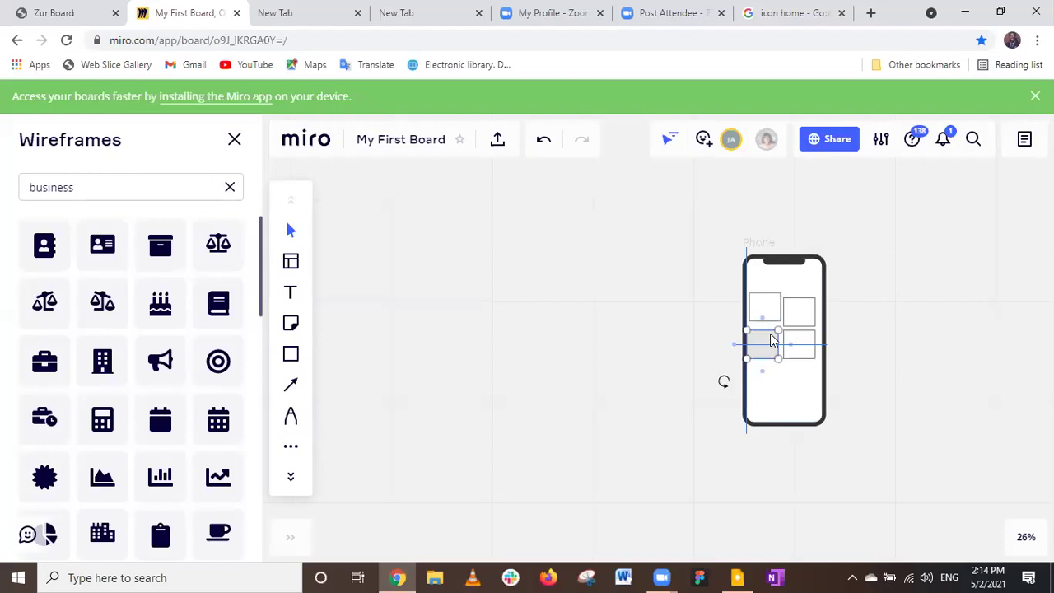
{"action": "left_click_drag", "start_coordinate": [771, 336], "coordinate": [800, 313]}
{"action": "left_click_drag", "start_coordinate": [797, 312], "coordinate": [796, 312]}
Line the top-right box up with the top-left box using the snap guides.
{"action": "scroll", "coordinate": [796, 312], "scroll_direction": "up", "scroll_amount": 1}
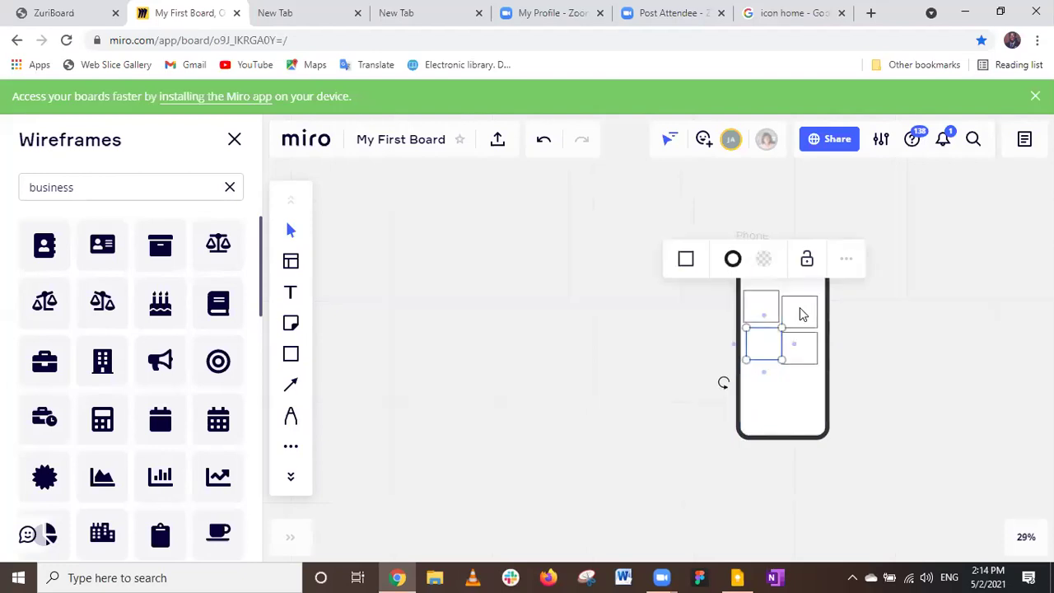
{"action": "scroll", "coordinate": [800, 315], "scroll_direction": "up", "scroll_amount": 1}
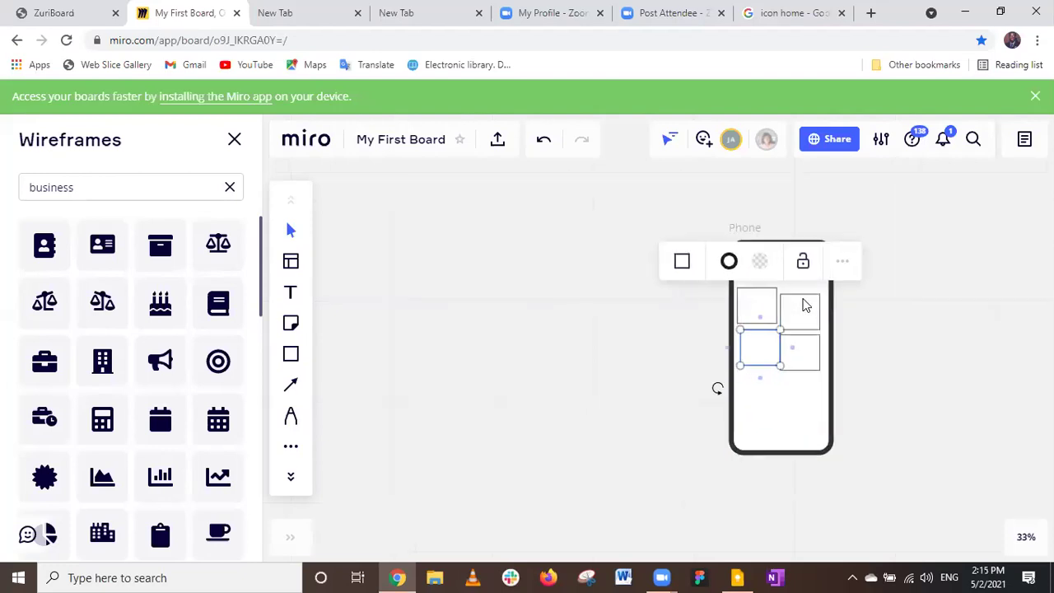
{"action": "left_click", "coordinate": [806, 312]}
{"action": "scroll", "coordinate": [806, 312], "scroll_direction": "up", "scroll_amount": 2}
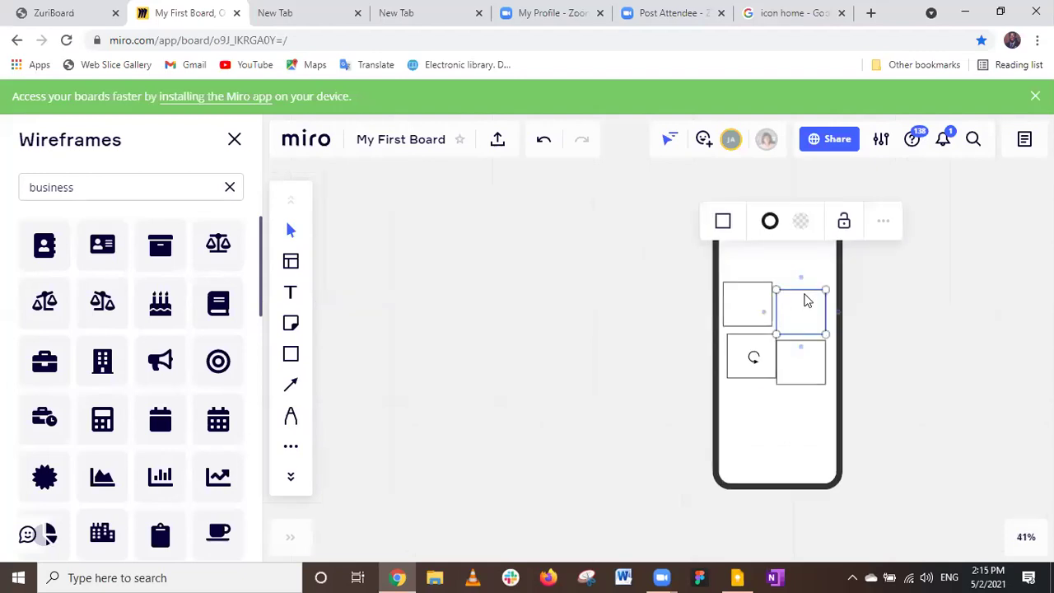
{"action": "left_click_drag", "start_coordinate": [807, 301], "coordinate": [807, 307]}
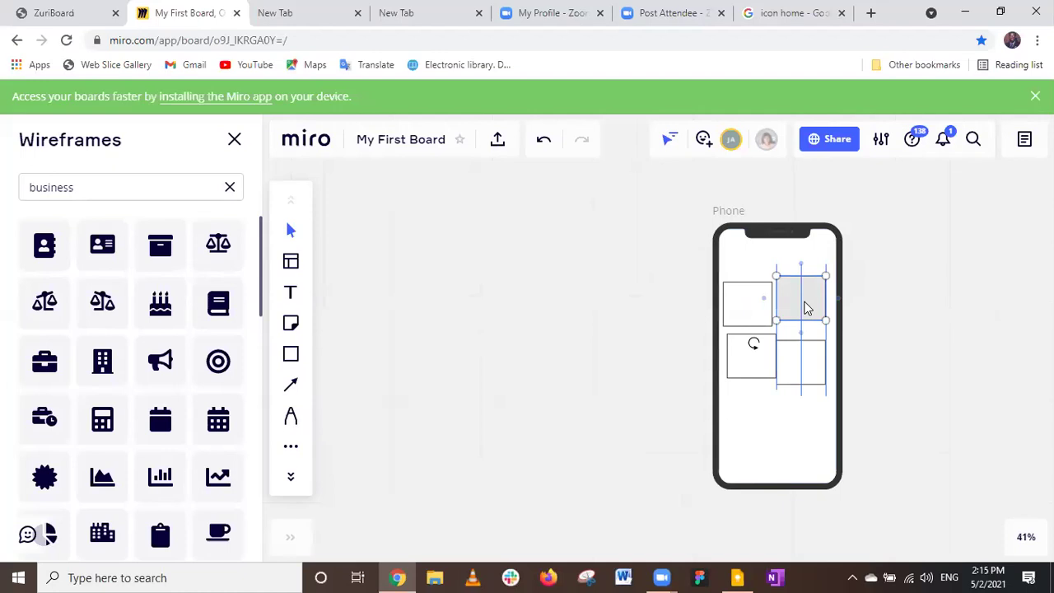
{"action": "left_click_drag", "start_coordinate": [807, 308], "coordinate": [807, 314]}
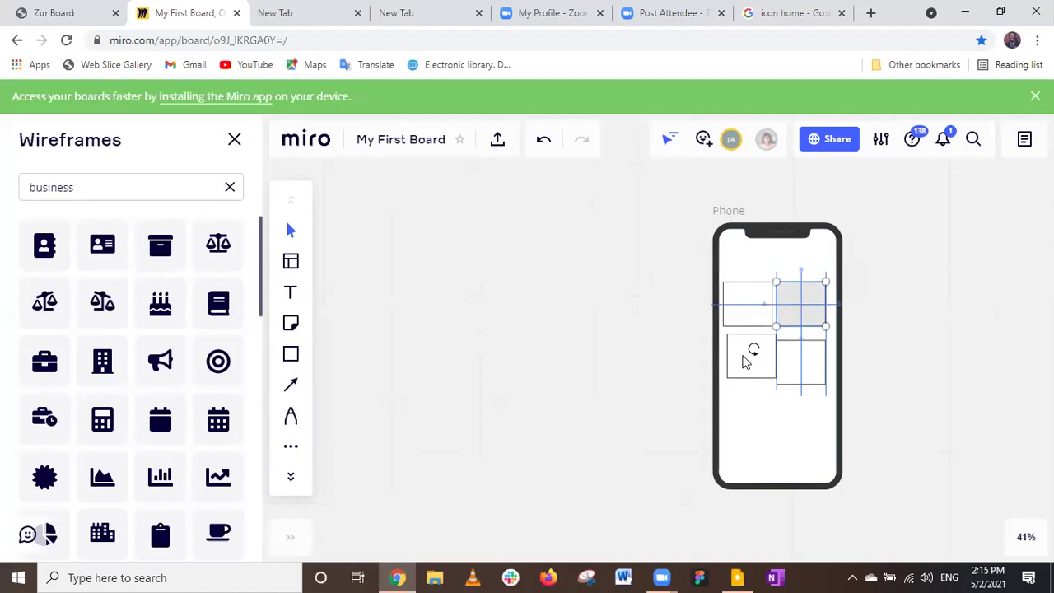
{"action": "left_click", "coordinate": [745, 363]}
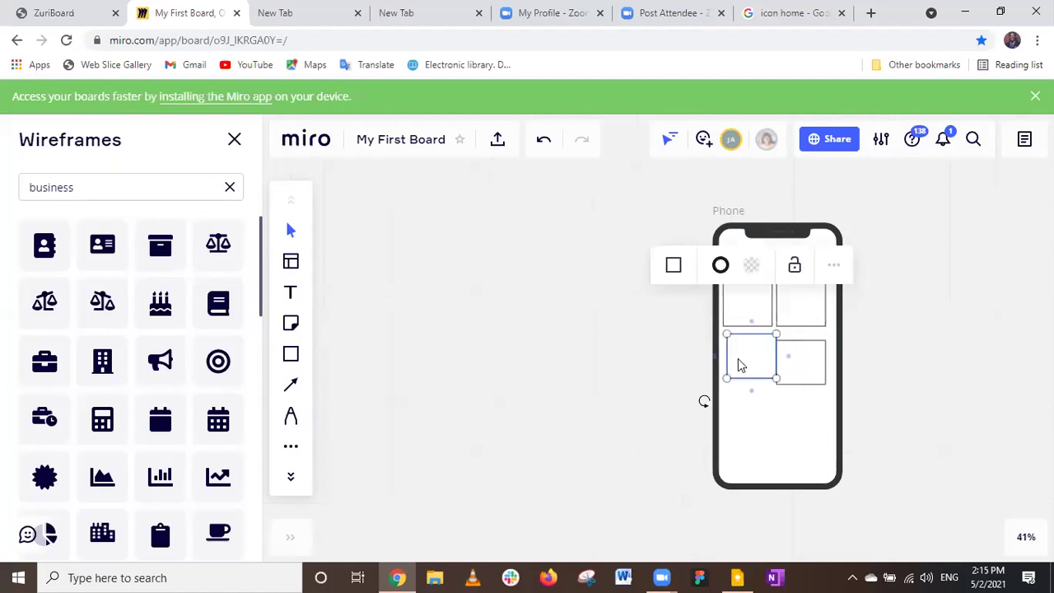
Drag the lower-left box slightly lower and to the right inside the phone.
{"action": "left_click_drag", "start_coordinate": [738, 368], "coordinate": [759, 373]}
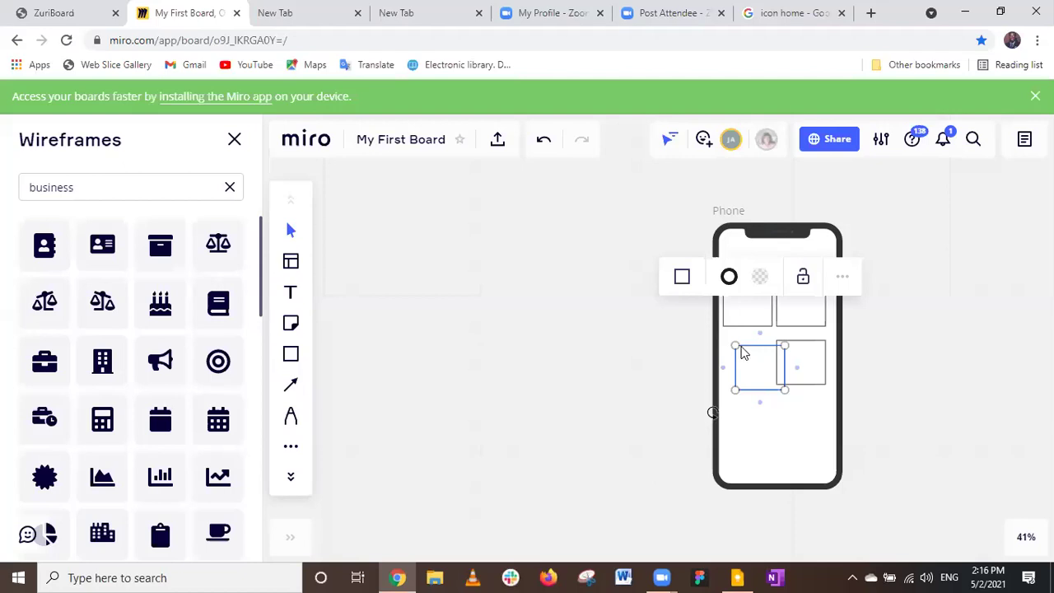
Nudge the lower-left box until it snaps under the top-left box, then clear the business search.
{"action": "left_click_drag", "start_coordinate": [744, 353], "coordinate": [754, 364]}
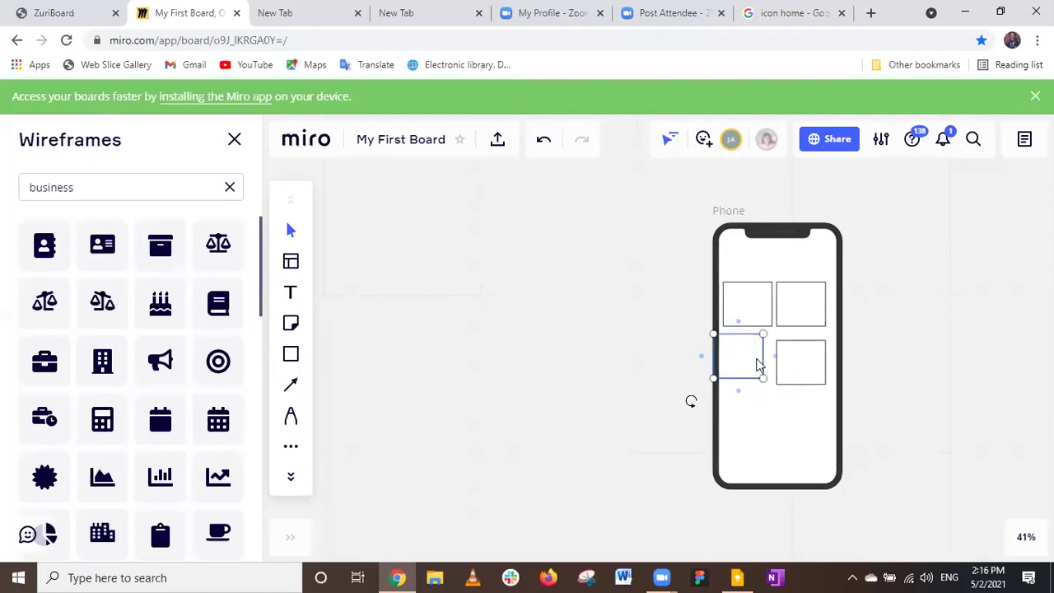
{"action": "mouse_move", "coordinate": [757, 360]}
{"action": "left_mouse_down"}
{"action": "mouse_move", "coordinate": [754, 351]}
{"action": "mouse_move", "coordinate": [756, 365]}
{"action": "left_mouse_up"}
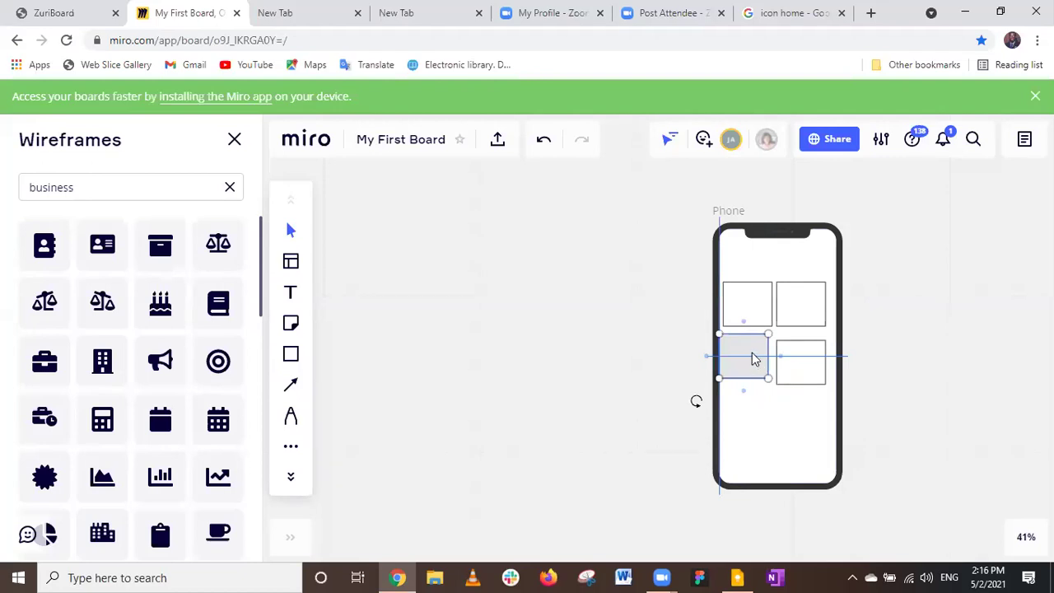
{"action": "mouse_move", "coordinate": [757, 356]}
{"action": "left_mouse_down"}
{"action": "mouse_move", "coordinate": [750, 369]}
{"action": "mouse_move", "coordinate": [756, 358]}
{"action": "left_mouse_up"}
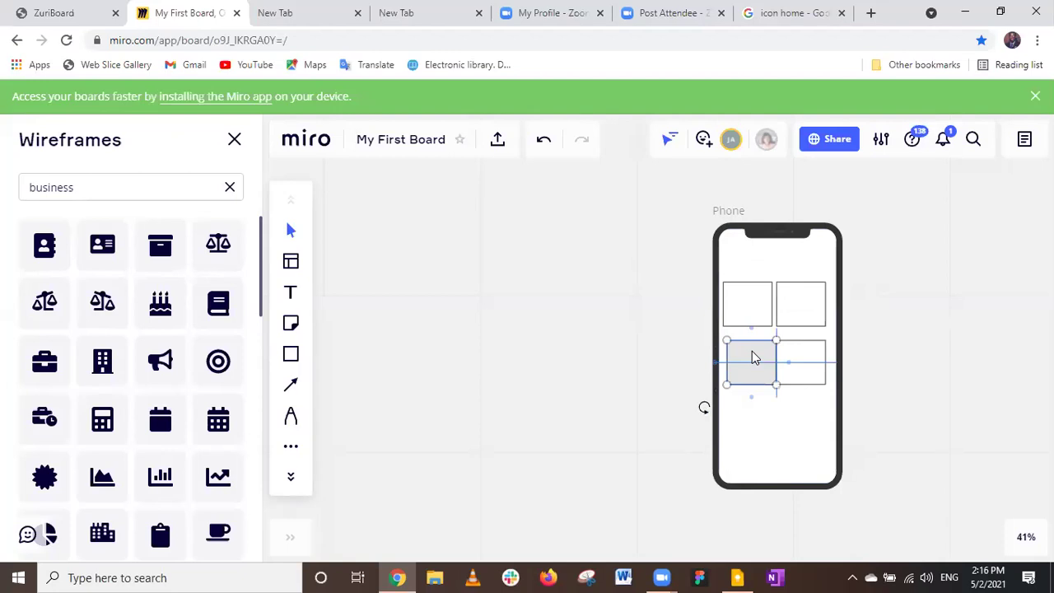
{"action": "left_click_drag", "start_coordinate": [752, 351], "coordinate": [752, 353]}
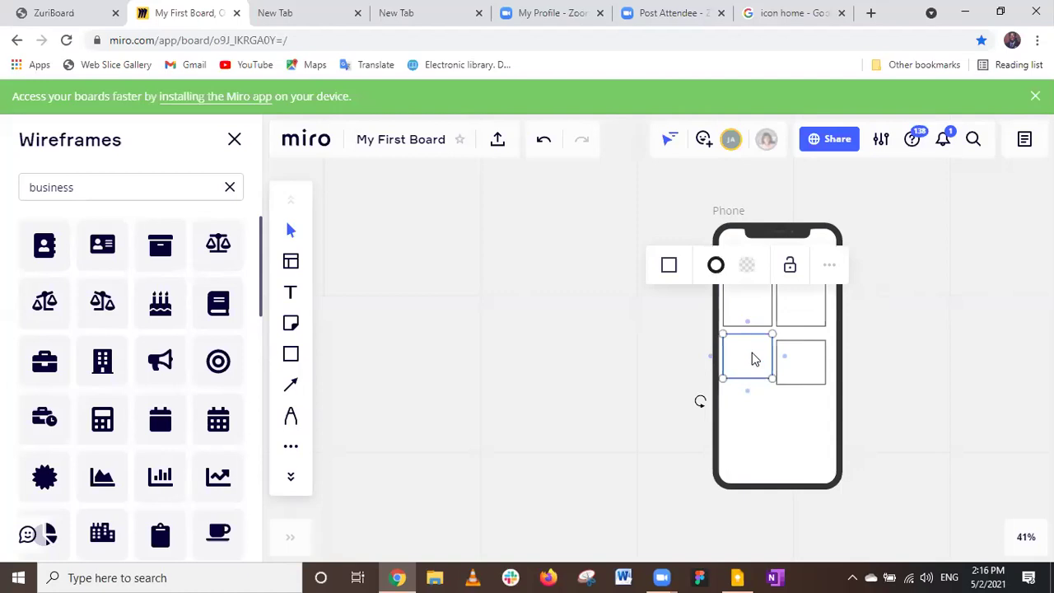
{"action": "left_click_drag", "start_coordinate": [757, 361], "coordinate": [757, 362]}
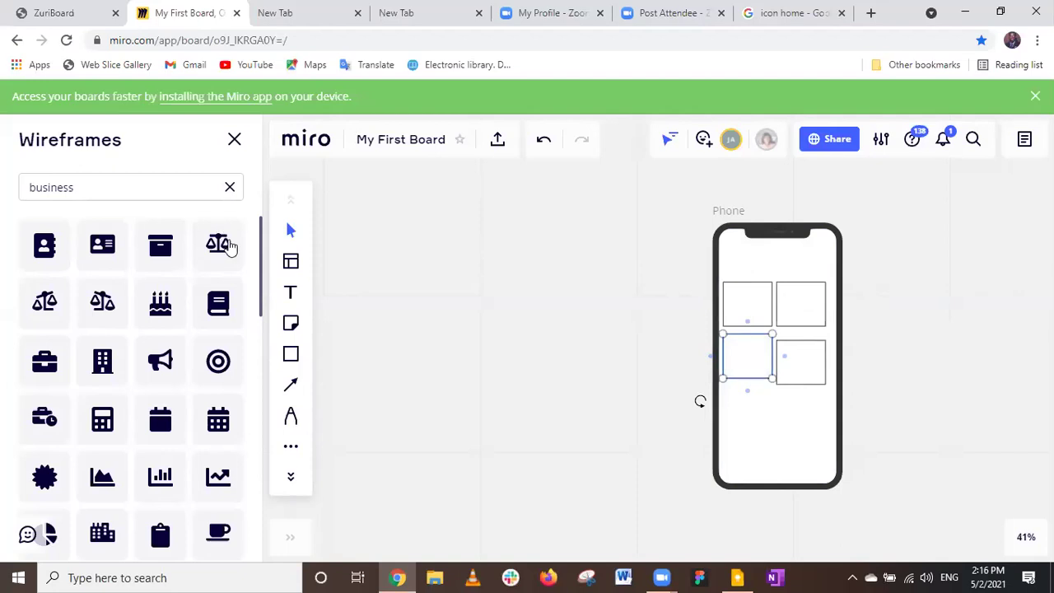
{"action": "left_click", "coordinate": [231, 187]}
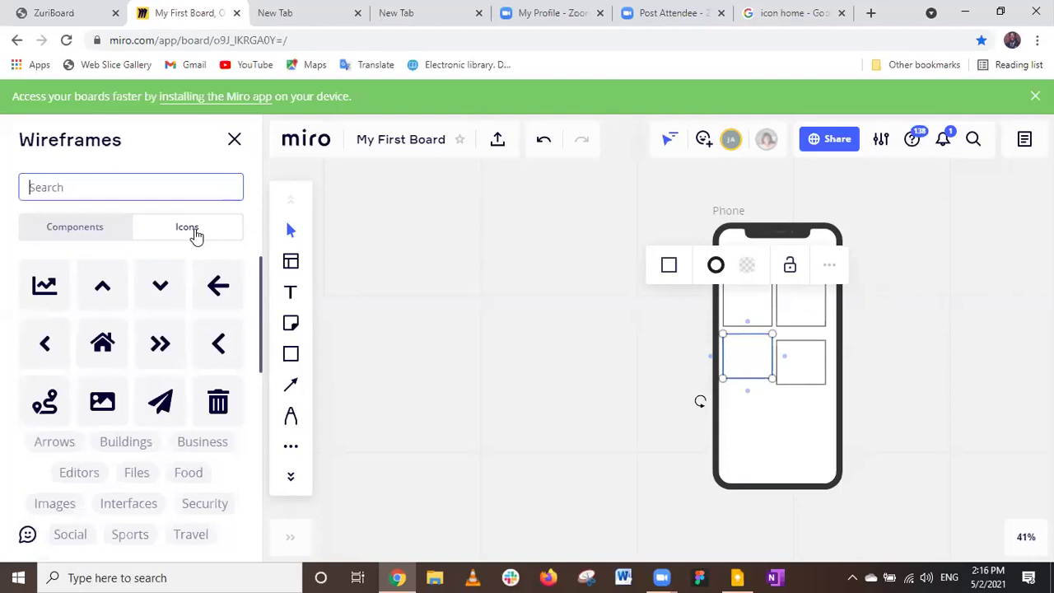
Show the wireframe icon categories and open the board's Apps list.
{"action": "left_click", "coordinate": [195, 234]}
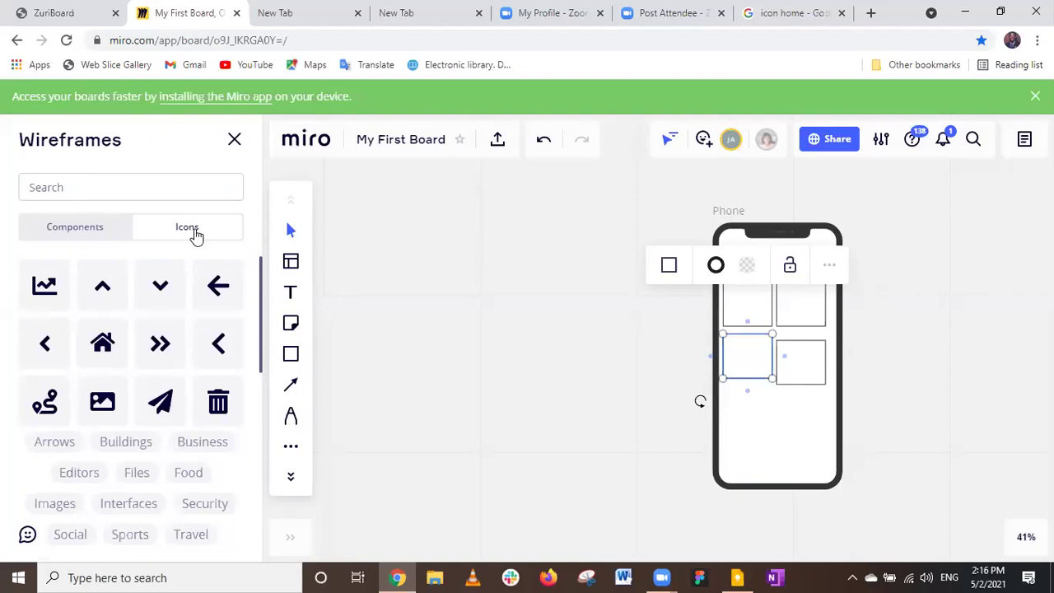
{"action": "left_click", "coordinate": [293, 451]}
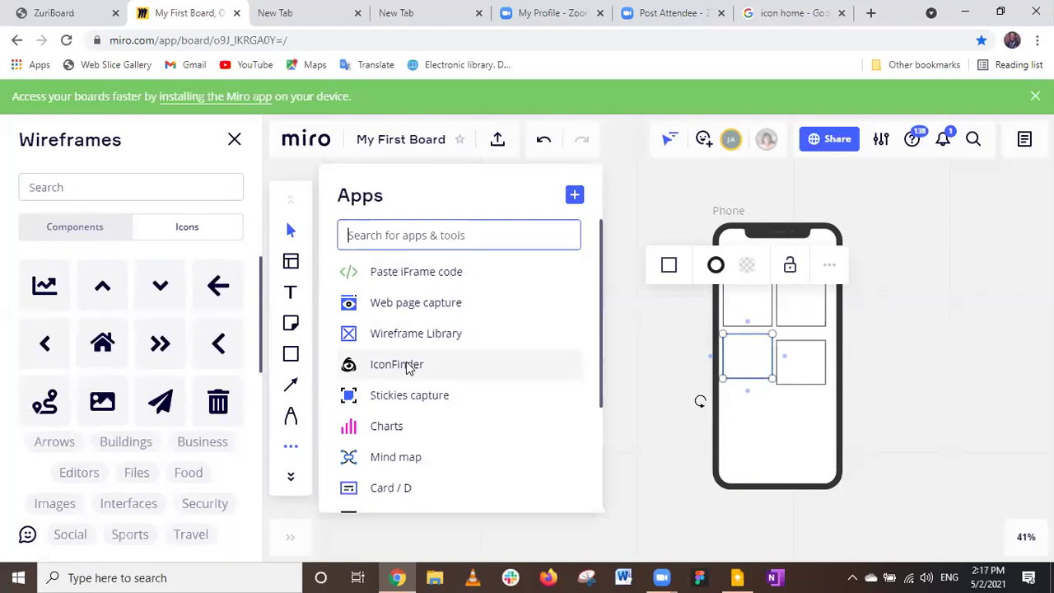
{"action": "left_click", "coordinate": [408, 367]}
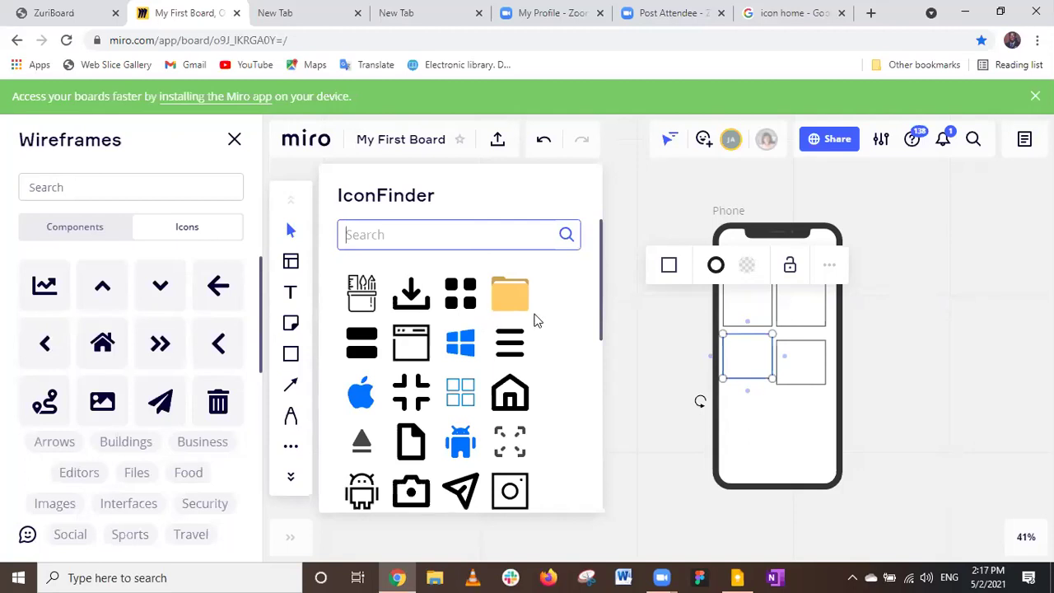
{"action": "scroll", "coordinate": [536, 320], "scroll_direction": "down", "scroll_amount": 1}
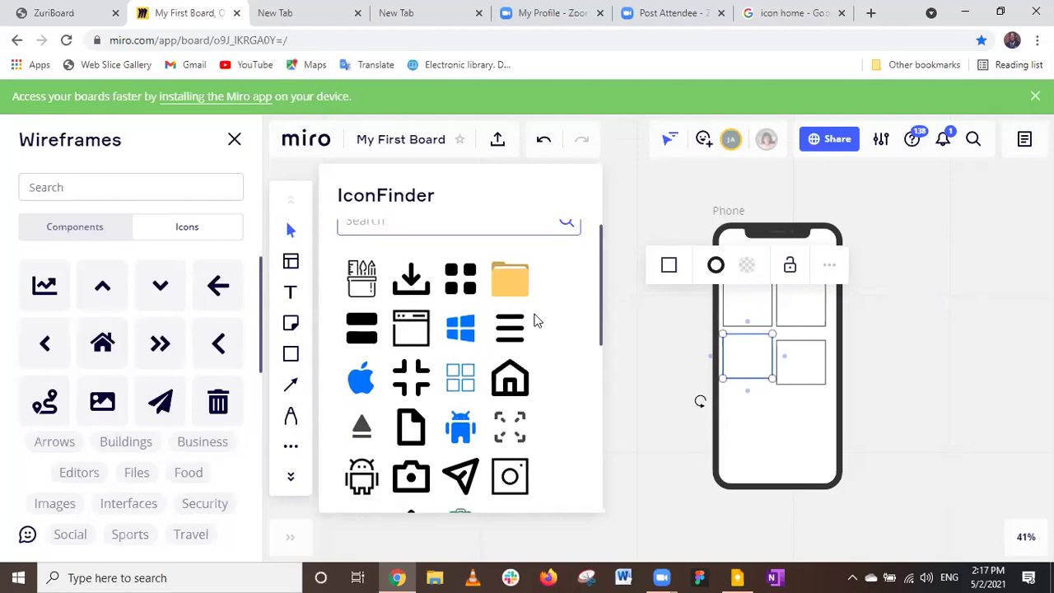
{"action": "scroll", "coordinate": [536, 320], "scroll_direction": "down", "scroll_amount": 3}
{"action": "scroll", "coordinate": [535, 321], "scroll_direction": "down", "scroll_amount": 5}
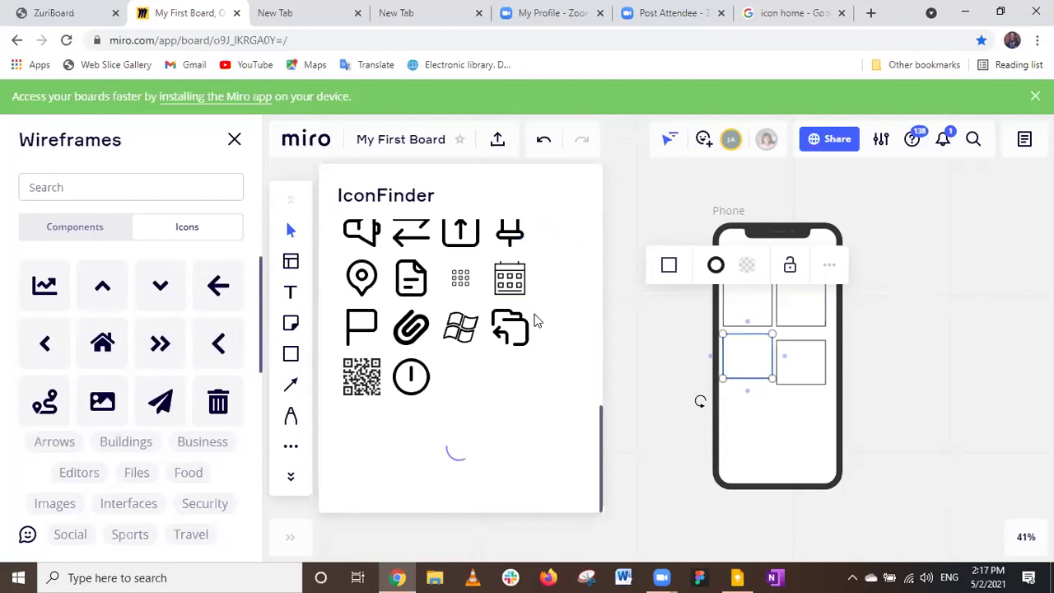
{"action": "scroll", "coordinate": [543, 306], "scroll_direction": "down", "scroll_amount": 3}
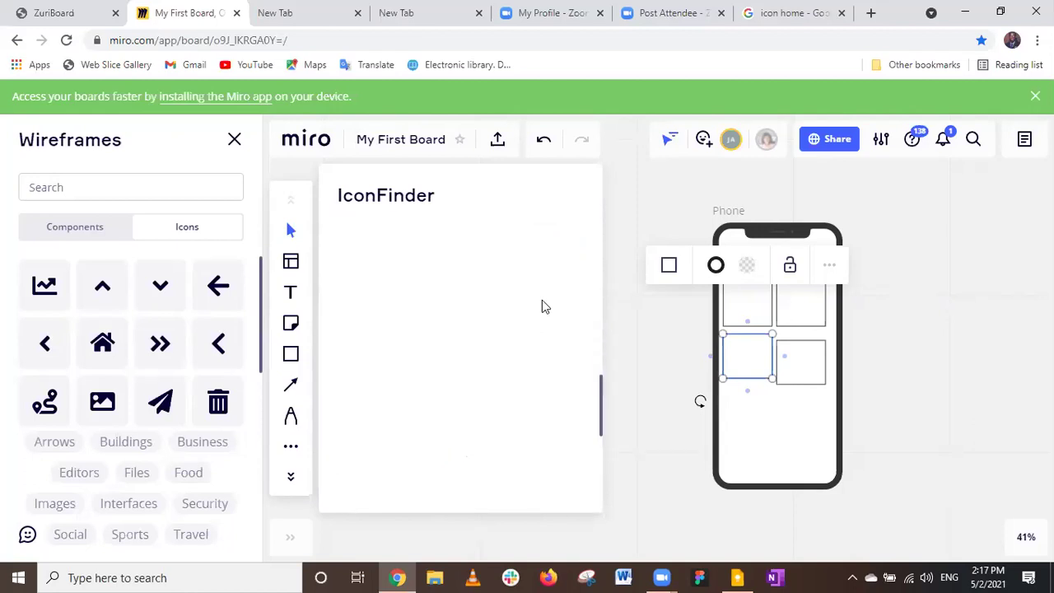
{"action": "scroll", "coordinate": [544, 306], "scroll_direction": "up", "scroll_amount": 3}
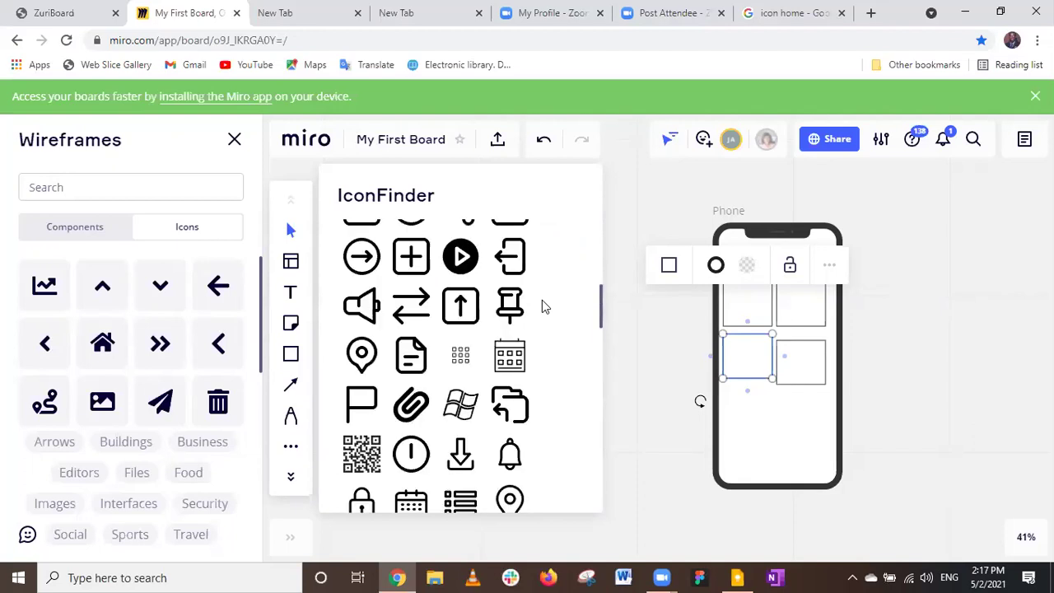
{"action": "scroll", "coordinate": [544, 307], "scroll_direction": "down", "scroll_amount": 3}
{"action": "scroll", "coordinate": [542, 306], "scroll_direction": "down", "scroll_amount": 2}
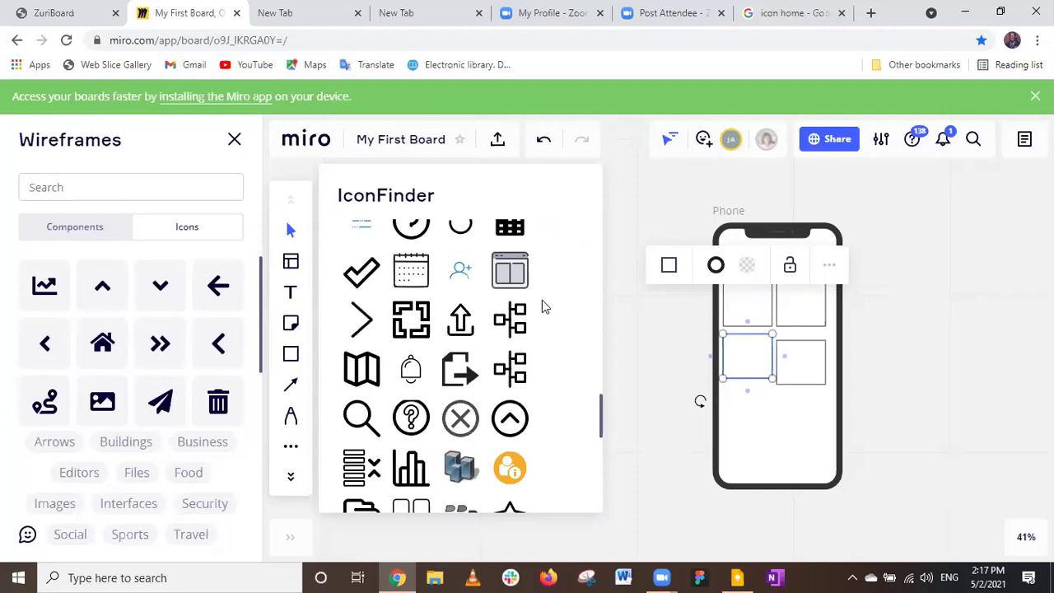
{"action": "scroll", "coordinate": [542, 306], "scroll_direction": "down", "scroll_amount": 3}
{"action": "scroll", "coordinate": [542, 306], "scroll_direction": "down", "scroll_amount": 3}
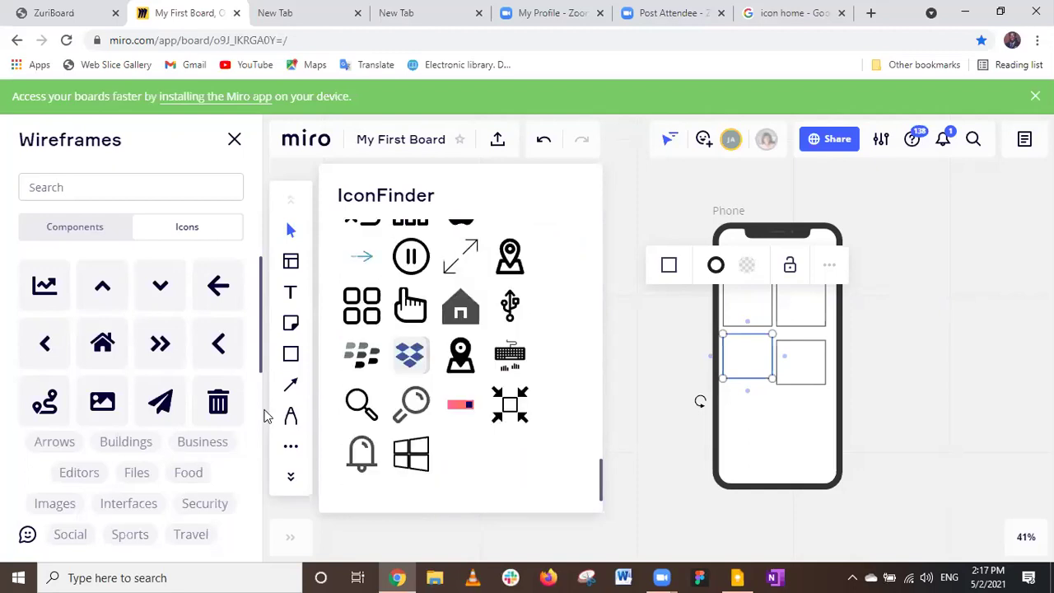
{"action": "left_click", "coordinate": [293, 448]}
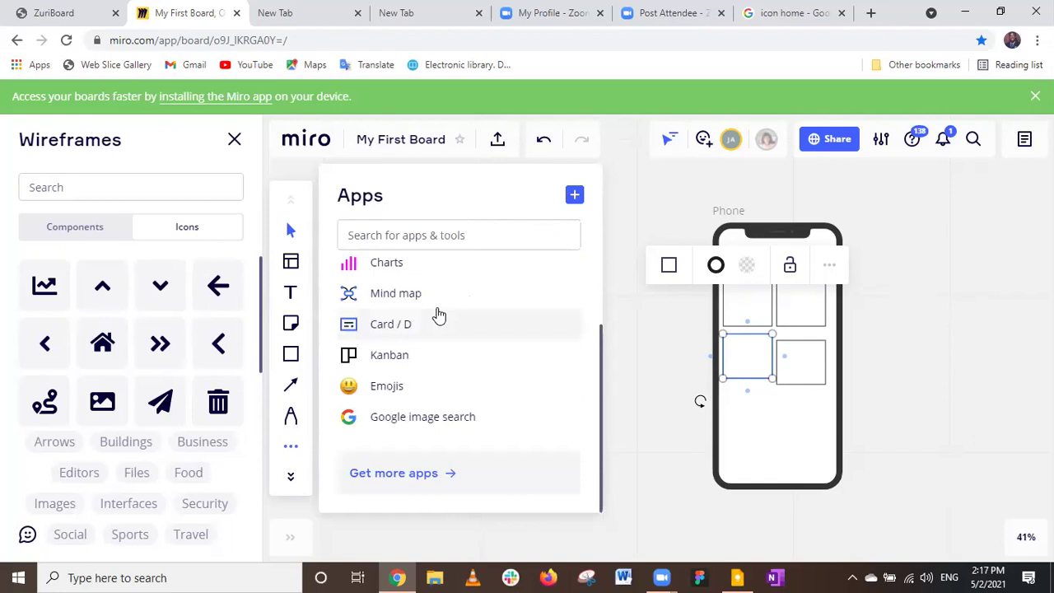
{"action": "scroll", "coordinate": [435, 313], "scroll_direction": "up", "scroll_amount": 3}
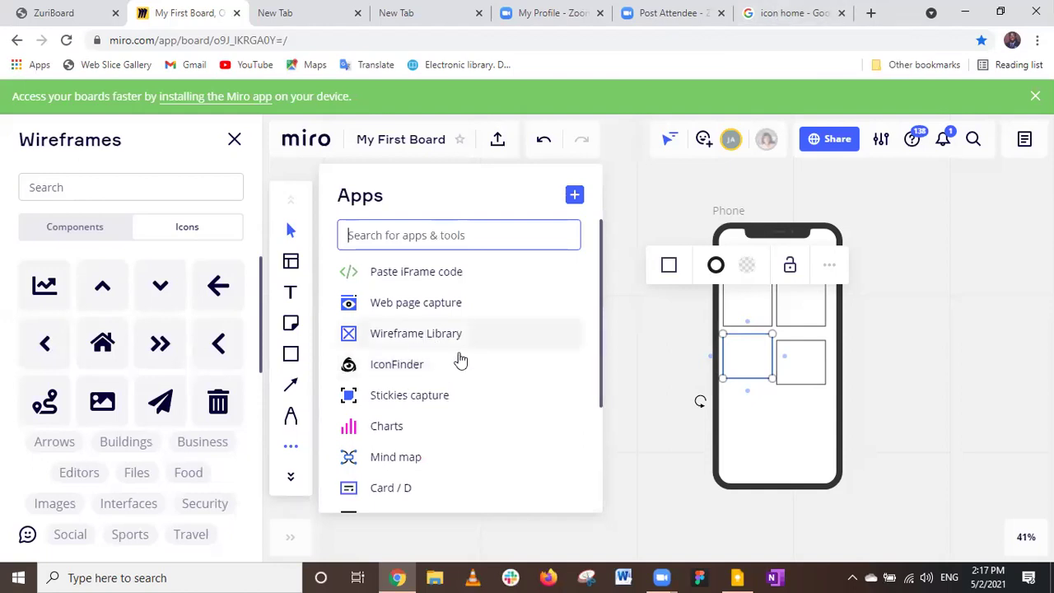
Open the round home icon in Google's 'icon home' image results, then return to Miro.
{"action": "left_click", "coordinate": [792, 18]}
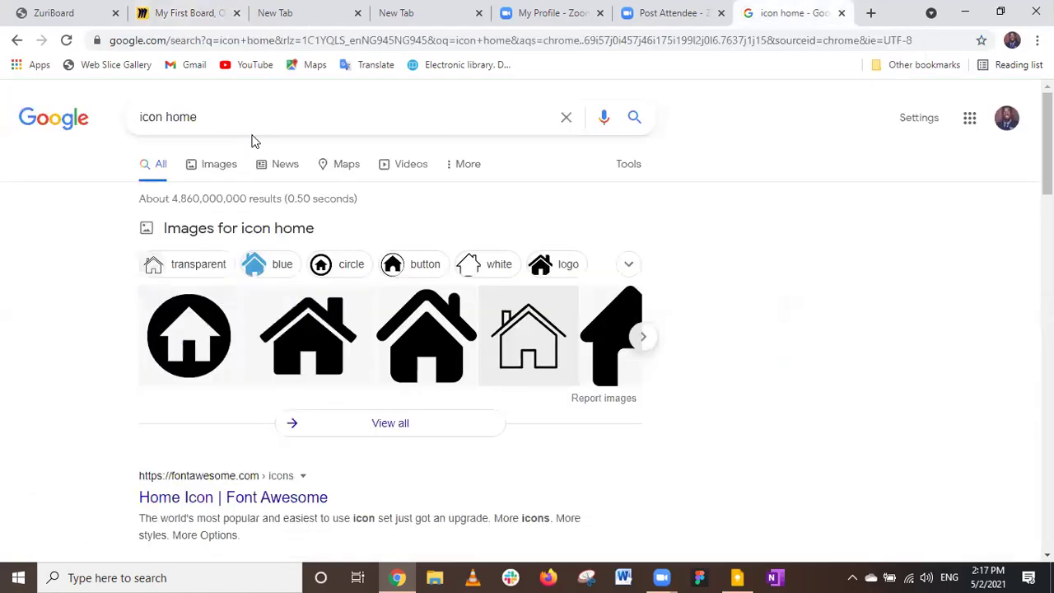
{"action": "right_click", "coordinate": [210, 328]}
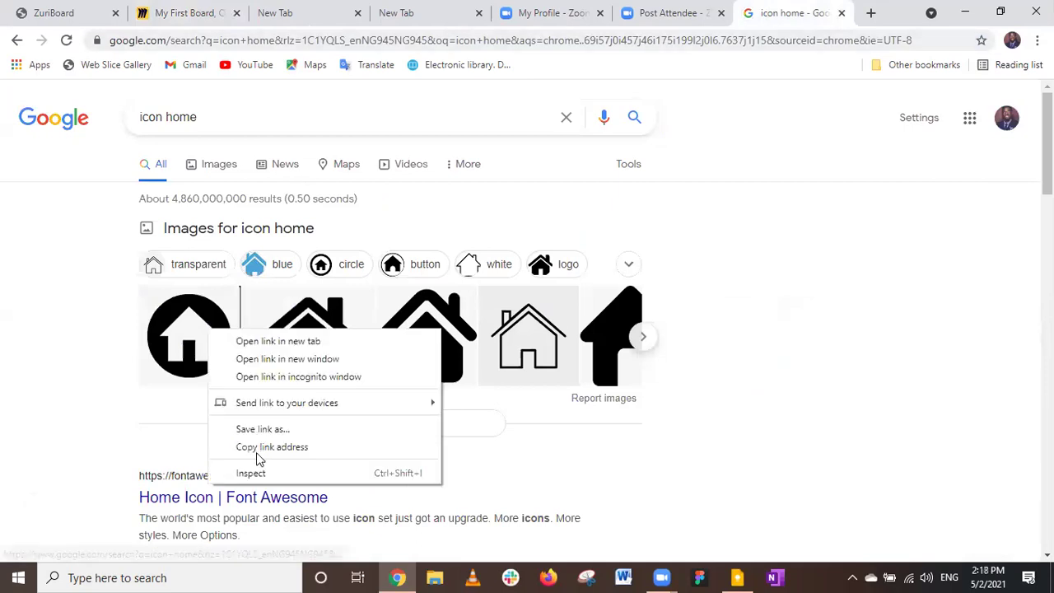
{"action": "left_click", "coordinate": [206, 344]}
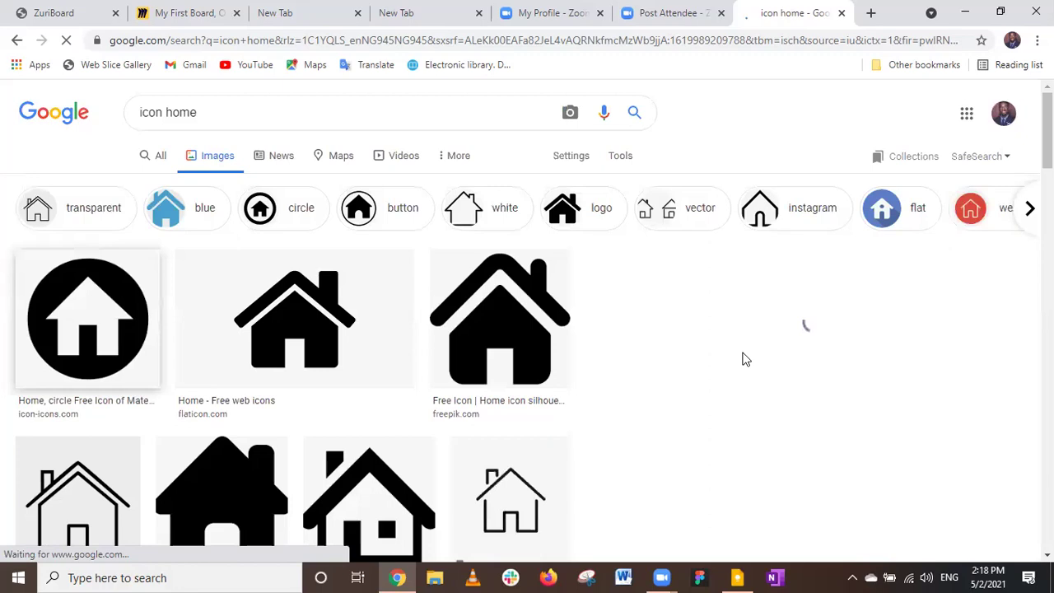
{"action": "key", "text": "ctrl+2"}
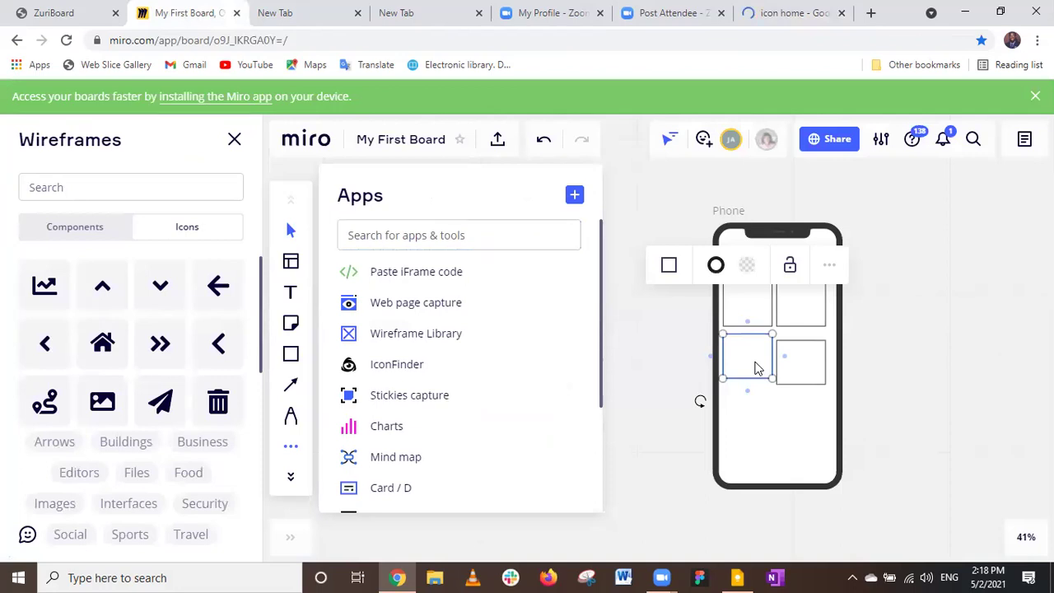
{"action": "scroll", "coordinate": [758, 367], "scroll_direction": "up", "scroll_amount": 2}
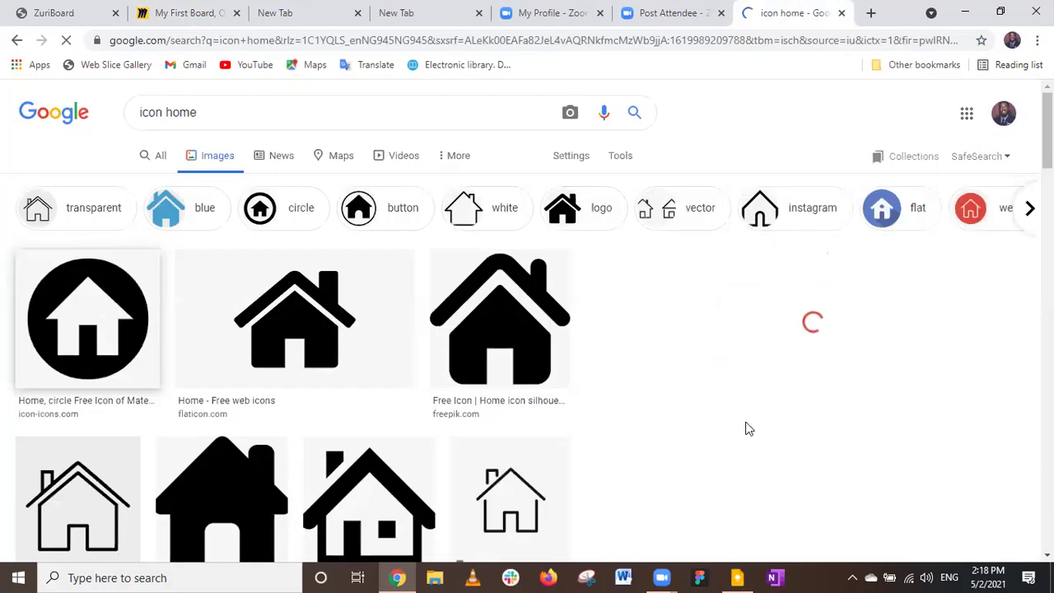
{"action": "key", "text": "ctrl+2"}
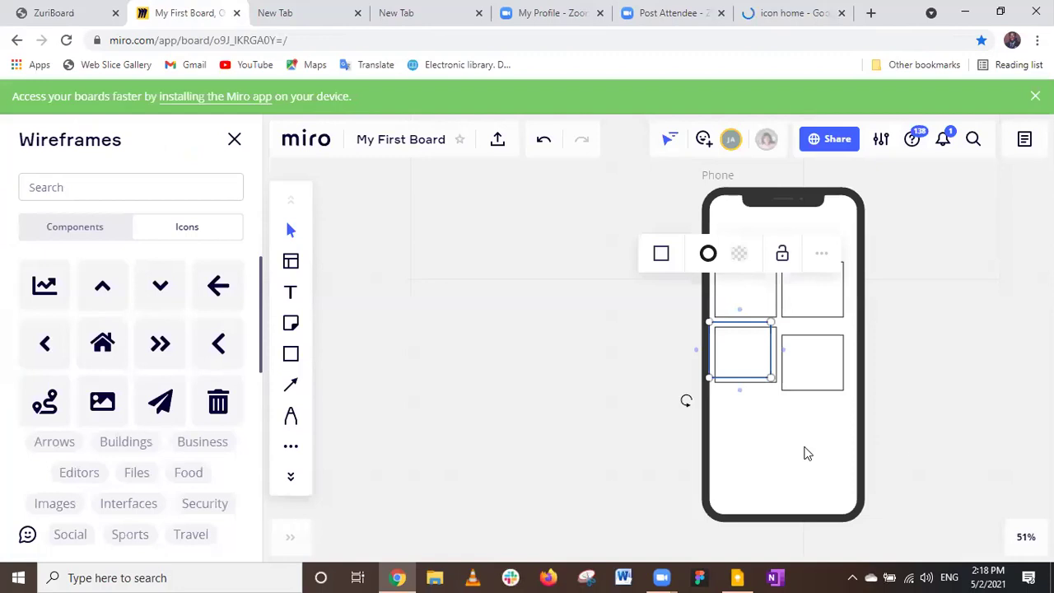
Paste the copied round black home icon into the phone wireframe, below its four boxes.
{"action": "left_click", "coordinate": [805, 452]}
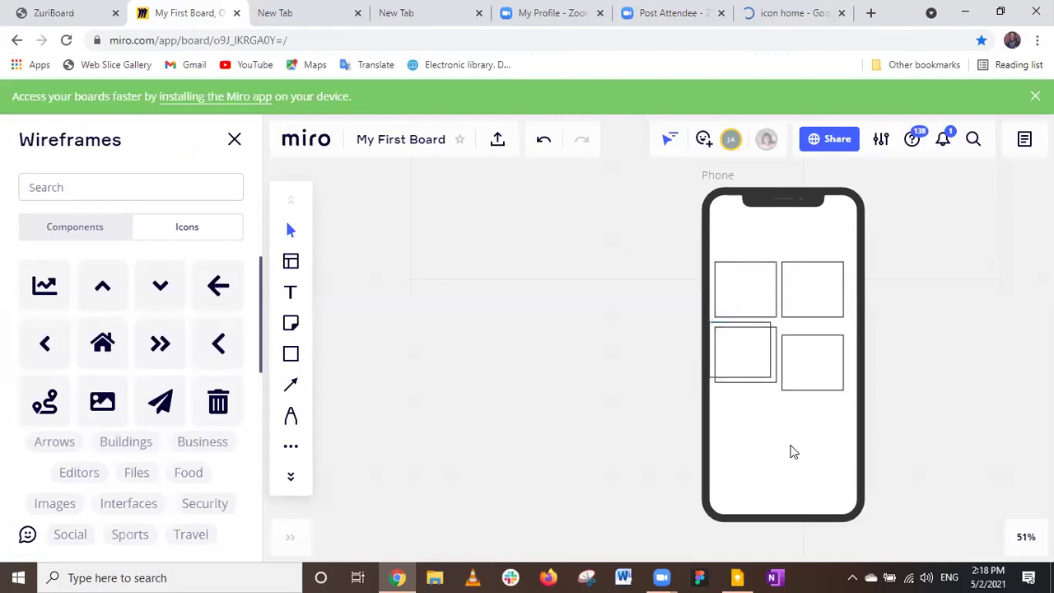
{"action": "key", "text": "ctrl+v"}
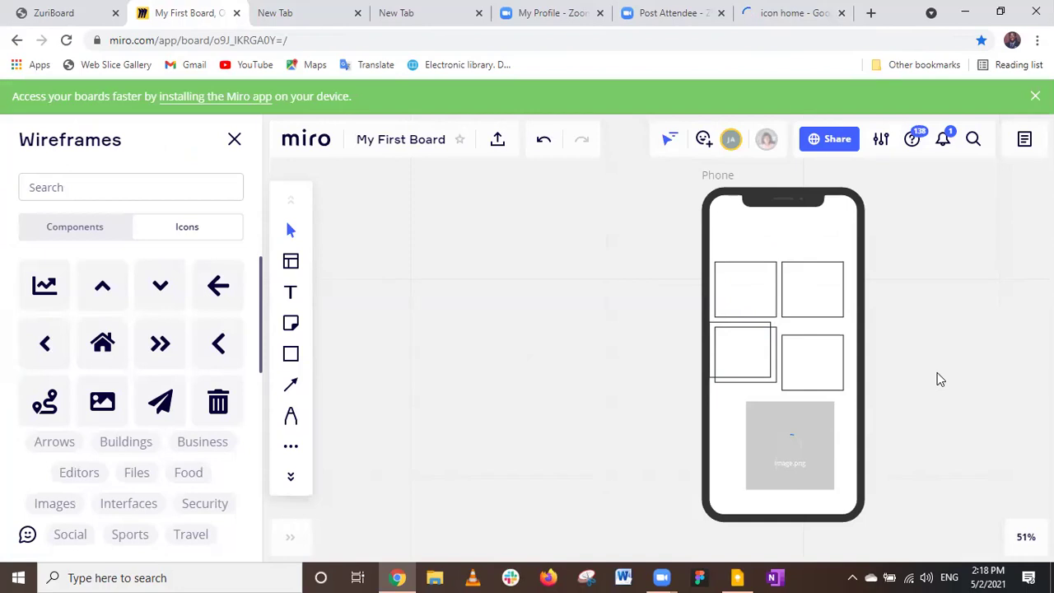
{"action": "scroll", "coordinate": [941, 379], "scroll_direction": "down", "scroll_amount": 3}
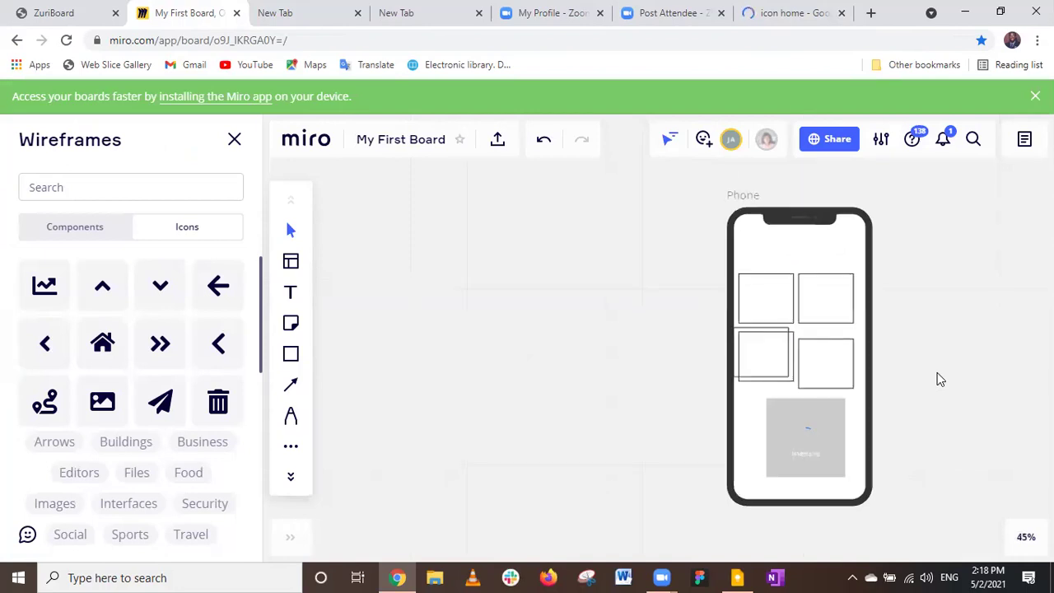
{"action": "scroll", "coordinate": [941, 379], "scroll_direction": "down", "scroll_amount": 1}
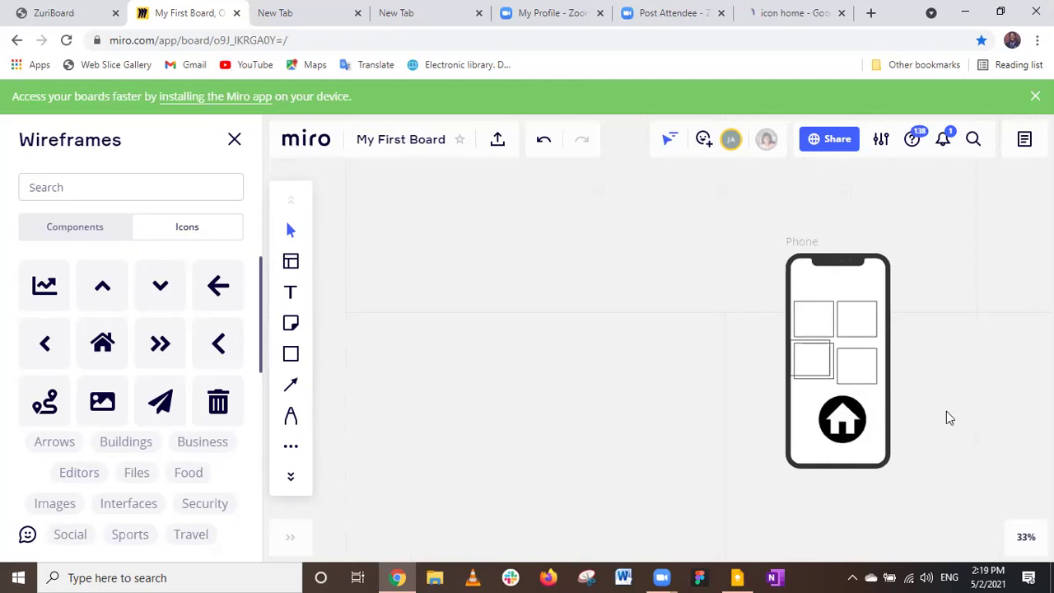
{"action": "scroll", "coordinate": [947, 414], "scroll_direction": "down", "scroll_amount": 1}
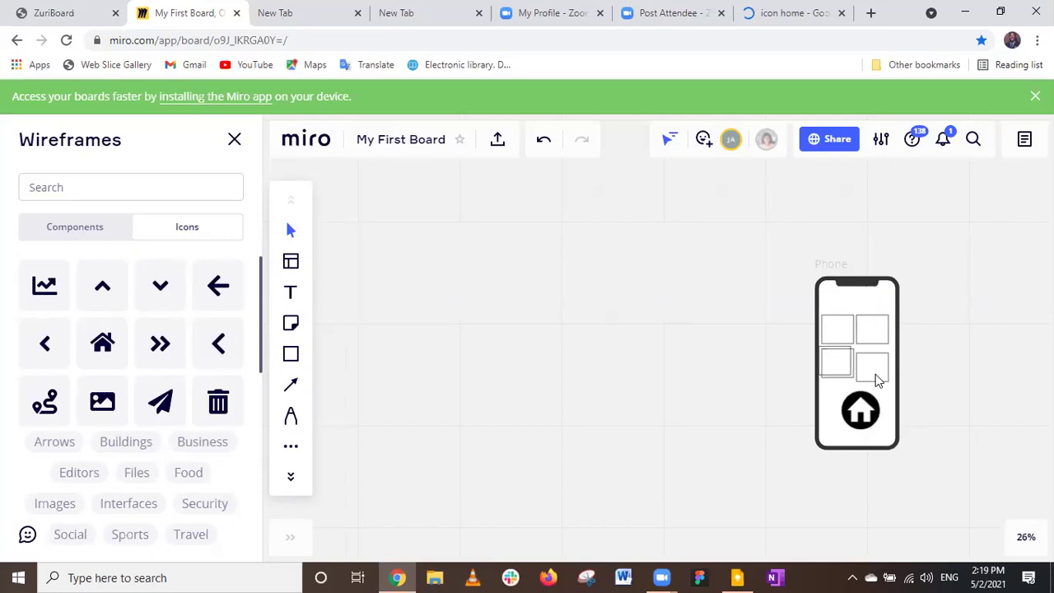
{"action": "scroll", "coordinate": [875, 374], "scroll_direction": "up", "scroll_amount": 2}
{"action": "scroll", "coordinate": [882, 378], "scroll_direction": "up", "scroll_amount": 1}
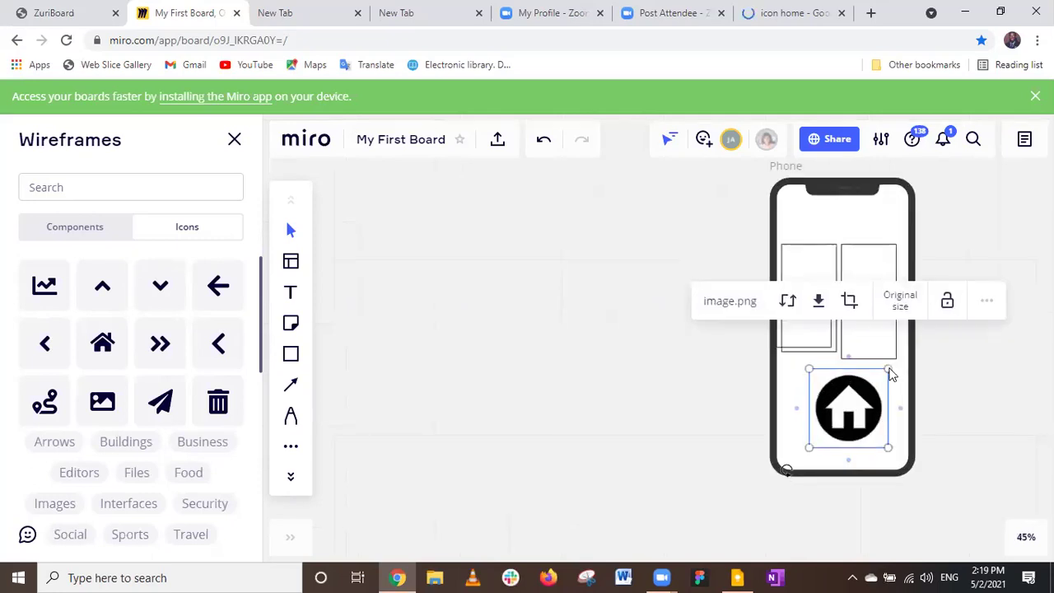
{"action": "scroll", "coordinate": [918, 362], "scroll_direction": "up", "scroll_amount": 2}
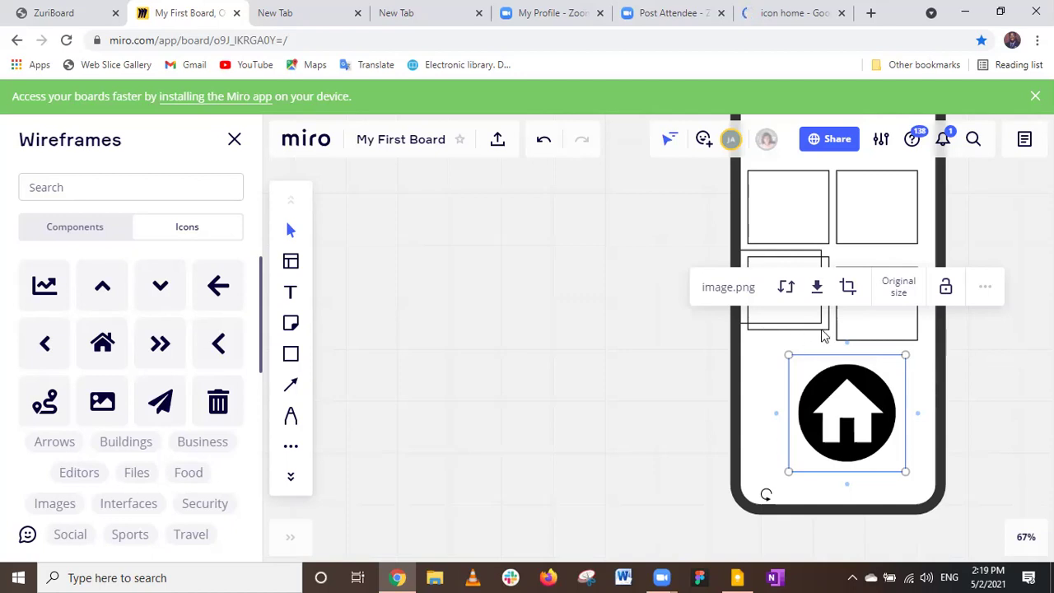
{"action": "scroll", "coordinate": [824, 336], "scroll_direction": "down", "scroll_amount": 1}
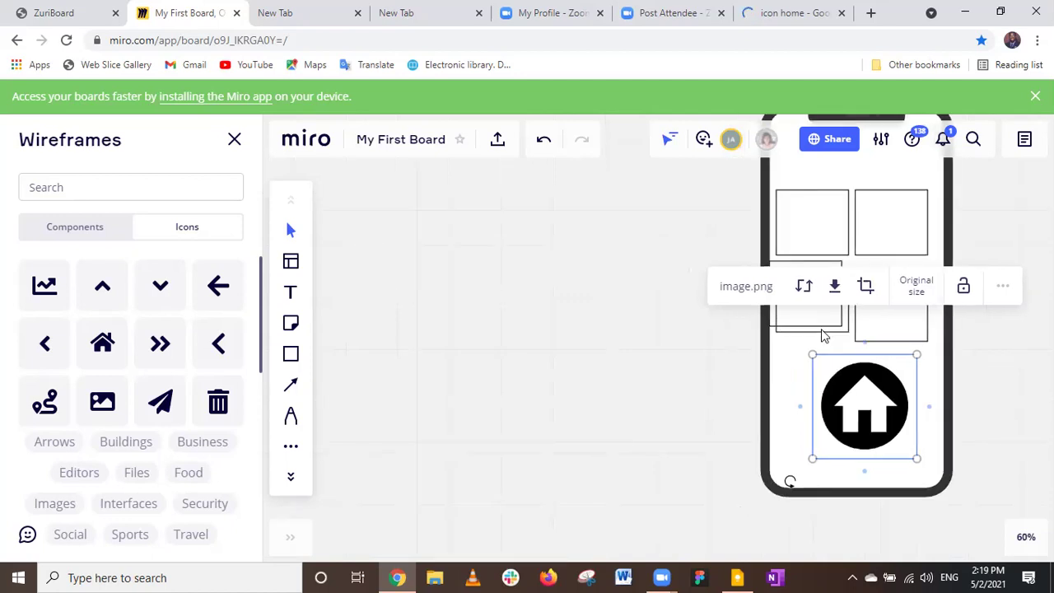
Zoom out until the donation app screens appear beside the small phone with the home icon.
{"action": "scroll", "coordinate": [821, 334], "scroll_direction": "down", "scroll_amount": 2}
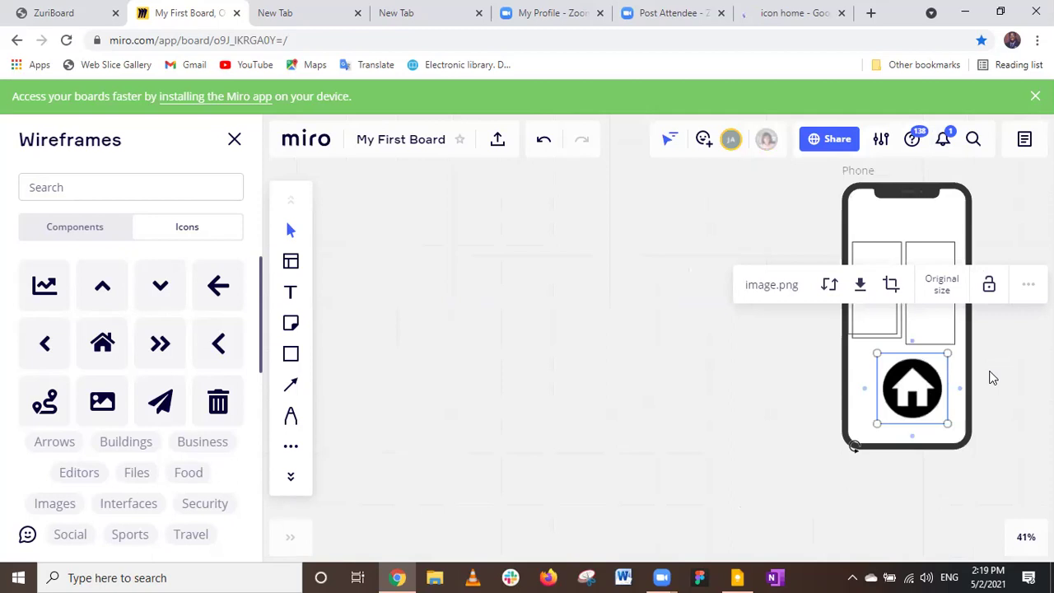
{"action": "scroll", "coordinate": [992, 377], "scroll_direction": "down", "scroll_amount": 1}
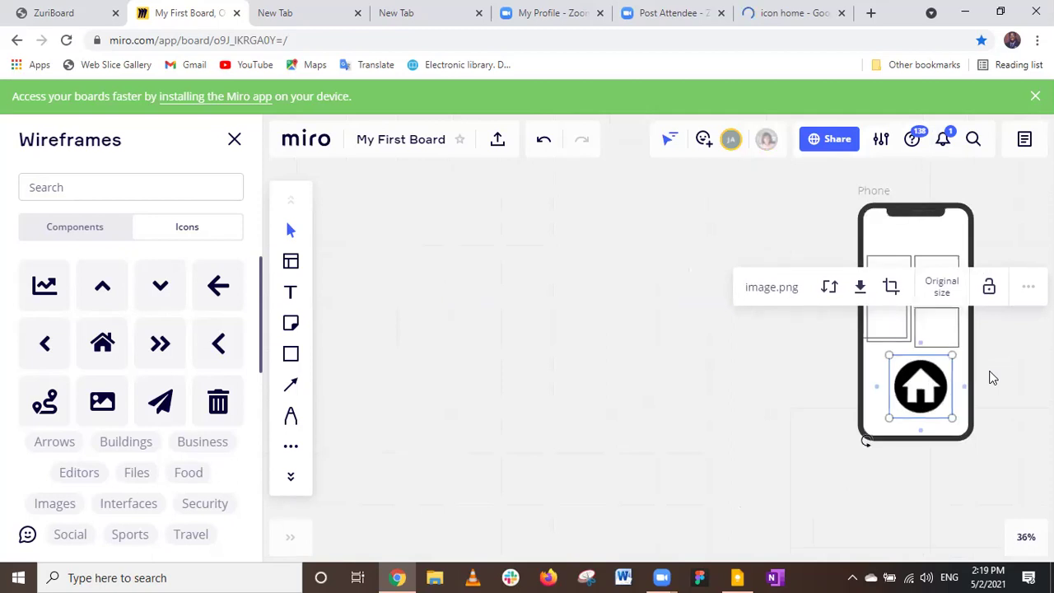
{"action": "scroll", "coordinate": [993, 377], "scroll_direction": "down", "scroll_amount": 7}
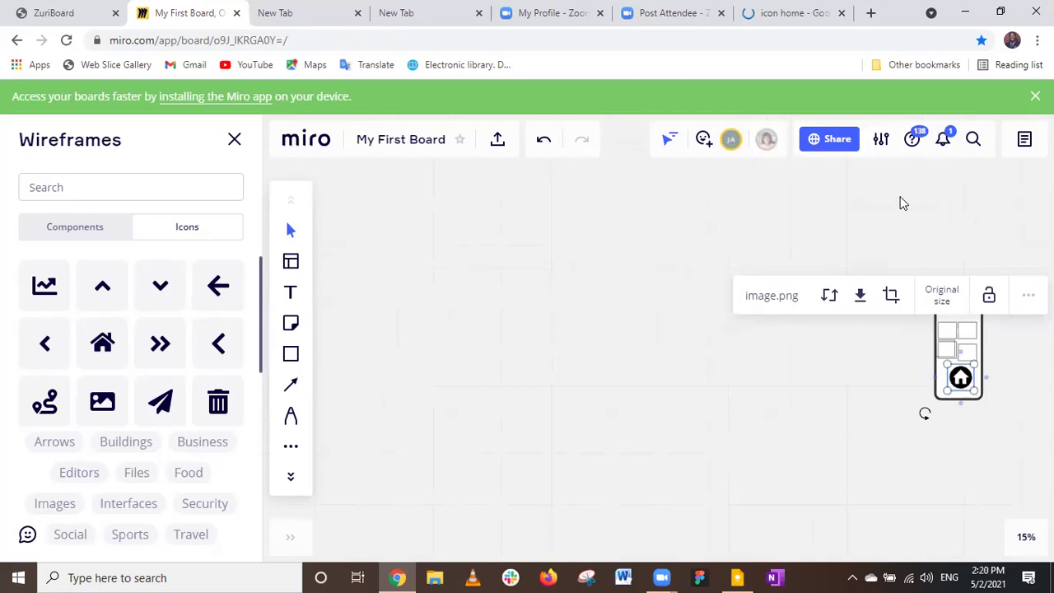
{"action": "scroll", "coordinate": [915, 196], "scroll_direction": "down", "scroll_amount": 2}
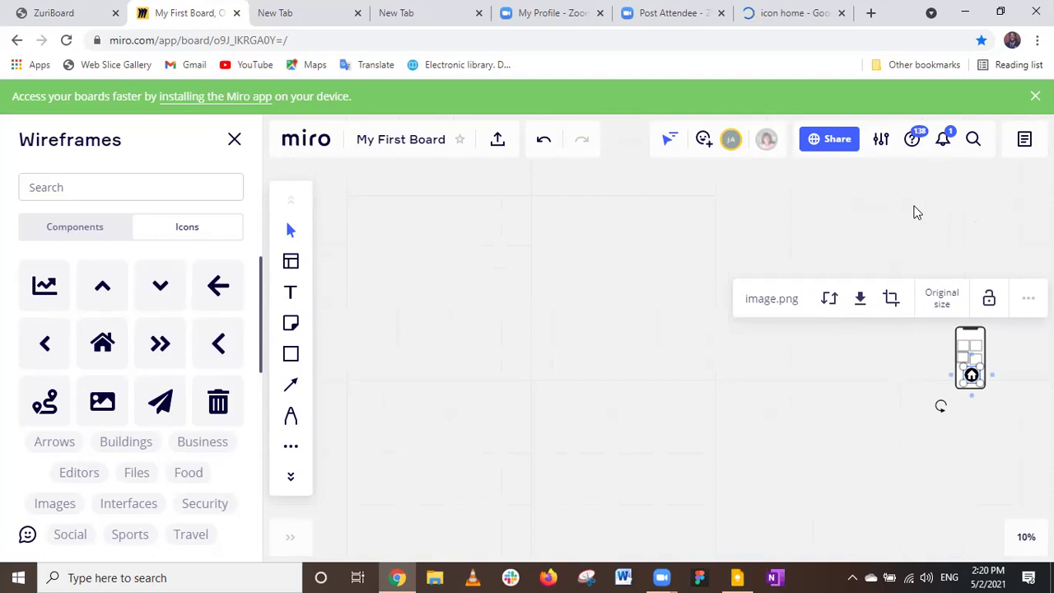
{"action": "scroll", "coordinate": [898, 231], "scroll_direction": "down", "scroll_amount": 2}
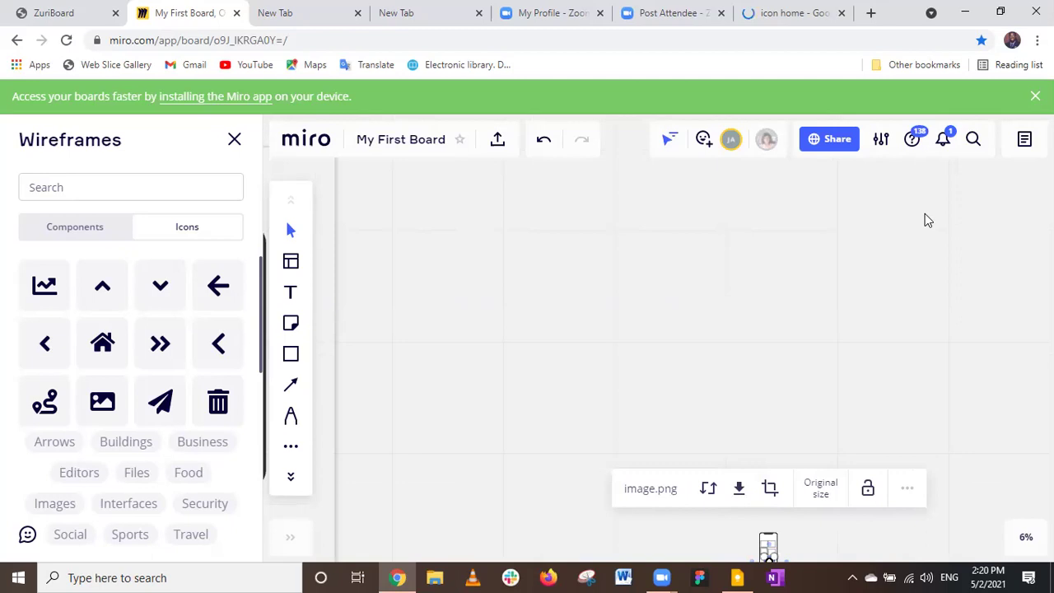
{"action": "scroll", "coordinate": [884, 206], "scroll_direction": "down", "scroll_amount": 2}
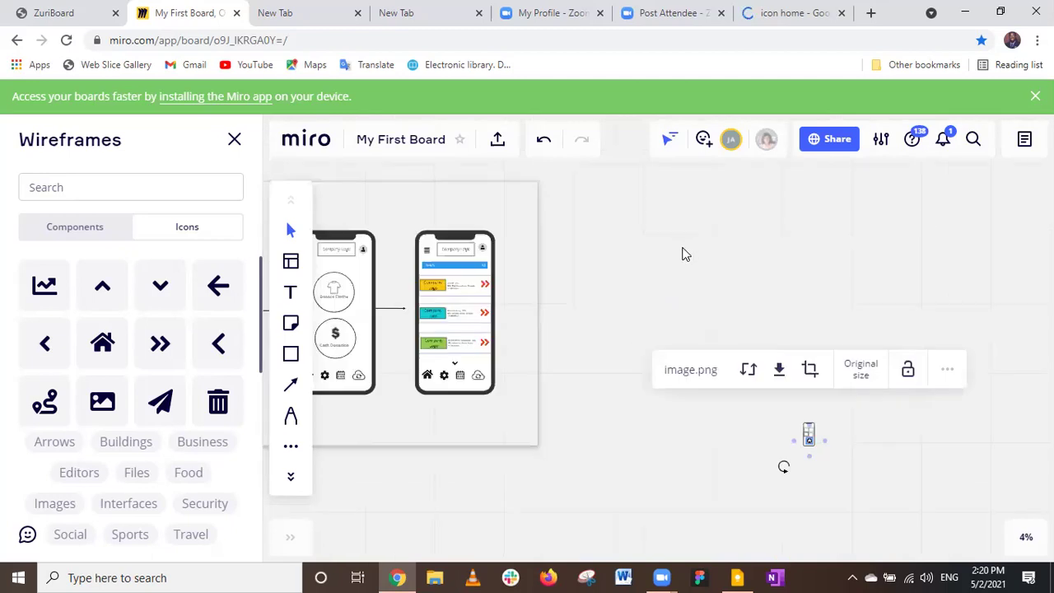
{"action": "scroll", "coordinate": [682, 255], "scroll_direction": "down", "scroll_amount": 1}
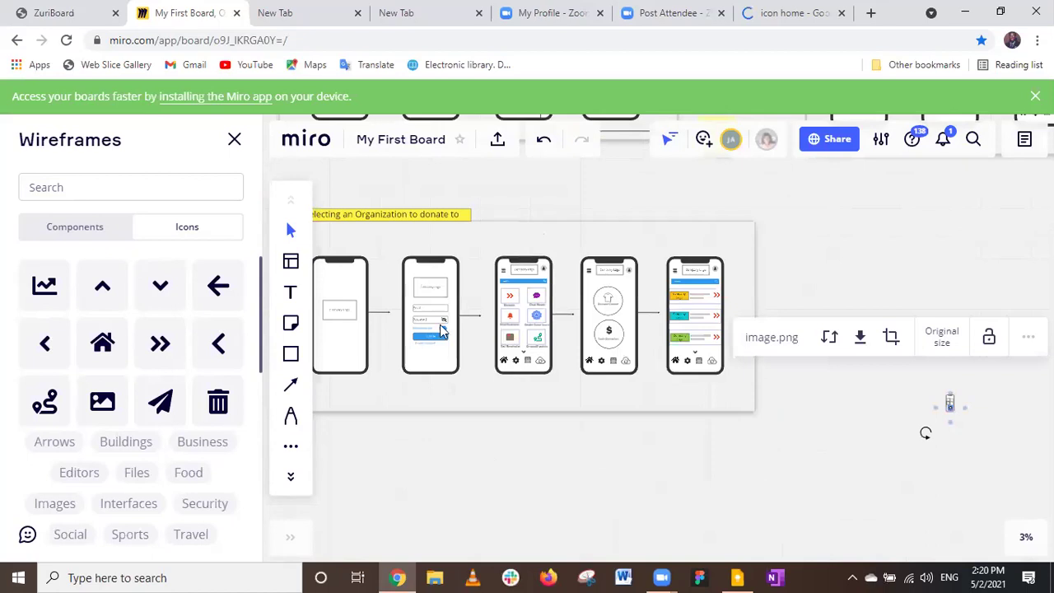
Zoom in on the sign-in screen's Remember me toggle and pick the rounded rectangle shape.
{"action": "scroll", "coordinate": [443, 331], "scroll_direction": "left", "scroll_amount": 1}
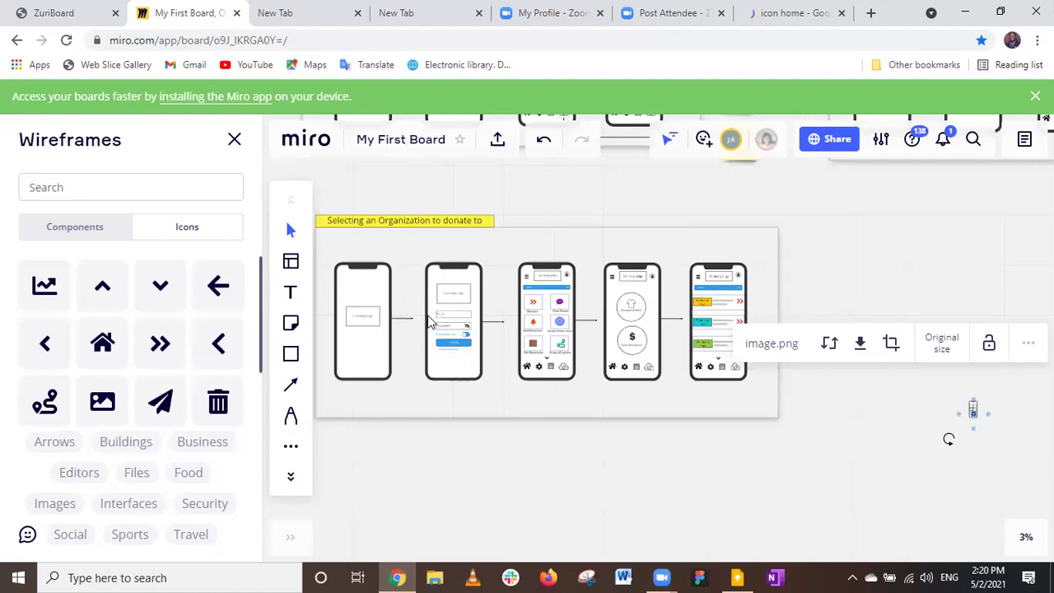
{"action": "scroll", "coordinate": [427, 322], "scroll_direction": "up", "scroll_amount": 1}
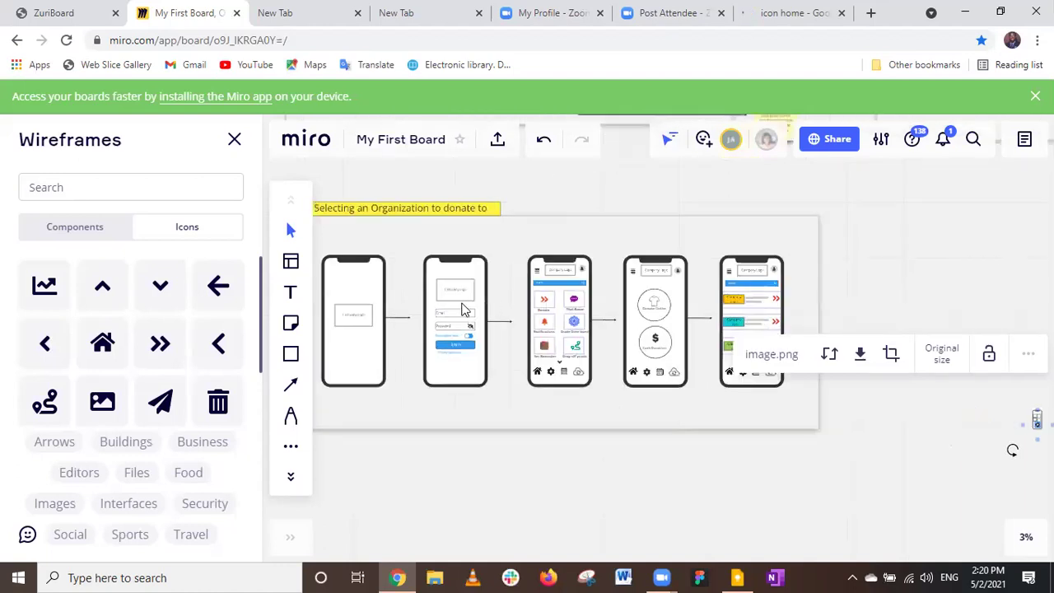
{"action": "scroll", "coordinate": [464, 330], "scroll_direction": "up", "scroll_amount": 1}
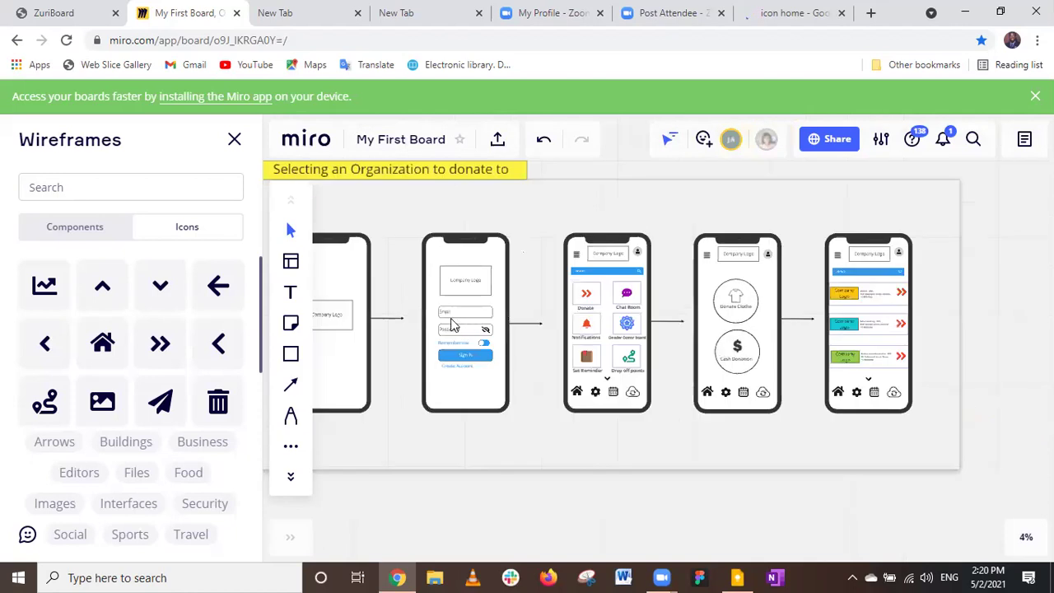
{"action": "scroll", "coordinate": [451, 325], "scroll_direction": "up", "scroll_amount": 1}
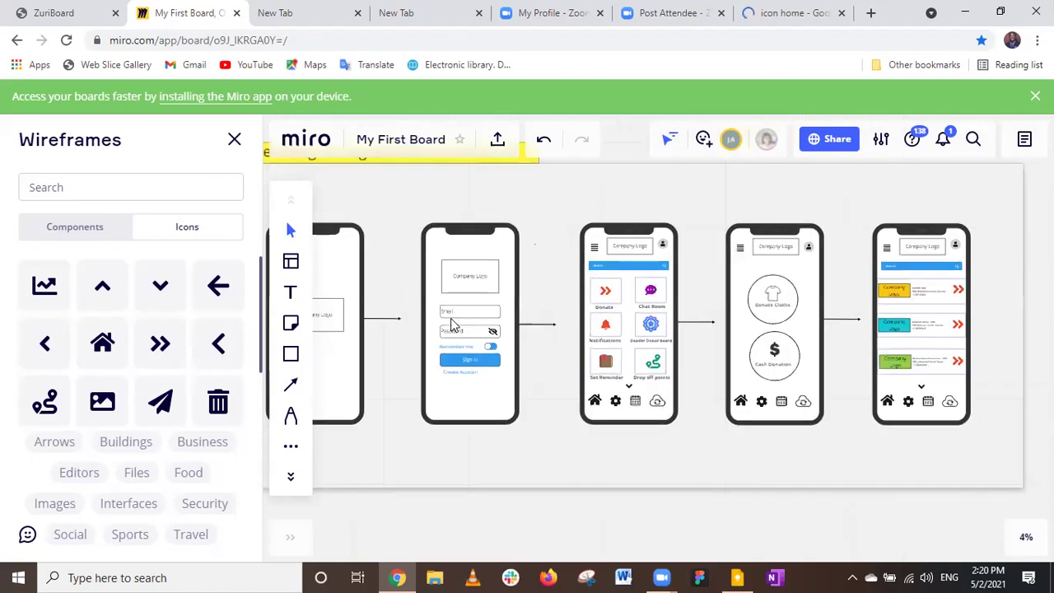
{"action": "scroll", "coordinate": [450, 325], "scroll_direction": "up", "scroll_amount": 1}
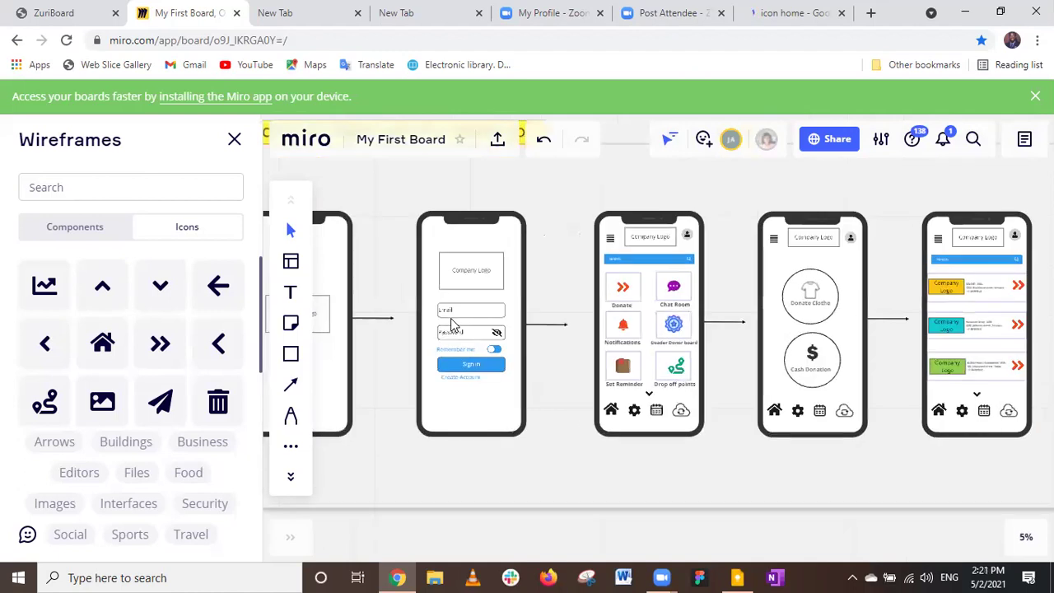
{"action": "scroll", "coordinate": [451, 326], "scroll_direction": "up", "scroll_amount": 1}
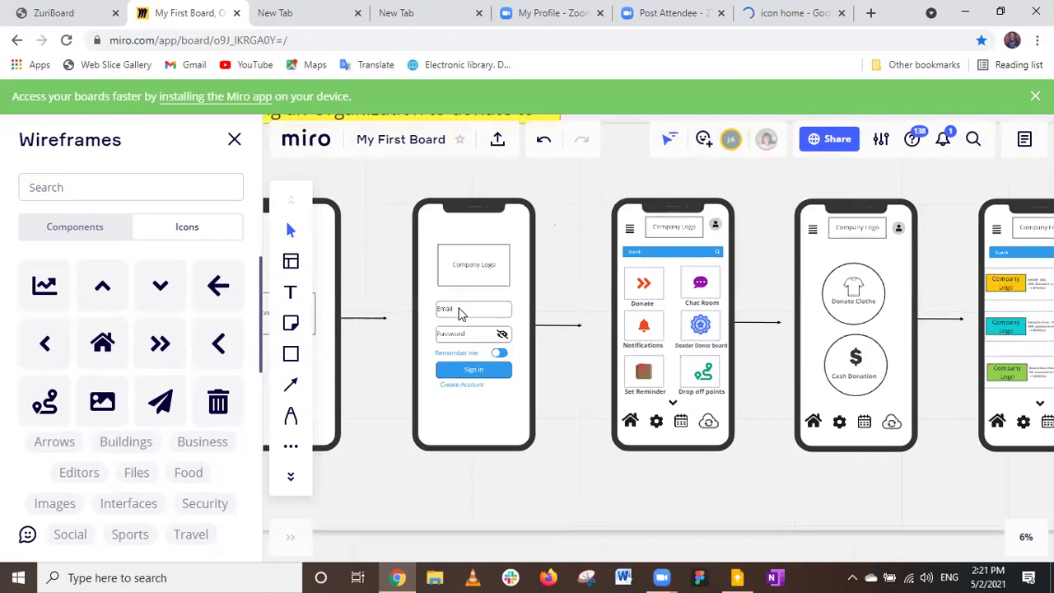
{"action": "scroll", "coordinate": [460, 313], "scroll_direction": "up", "scroll_amount": 1}
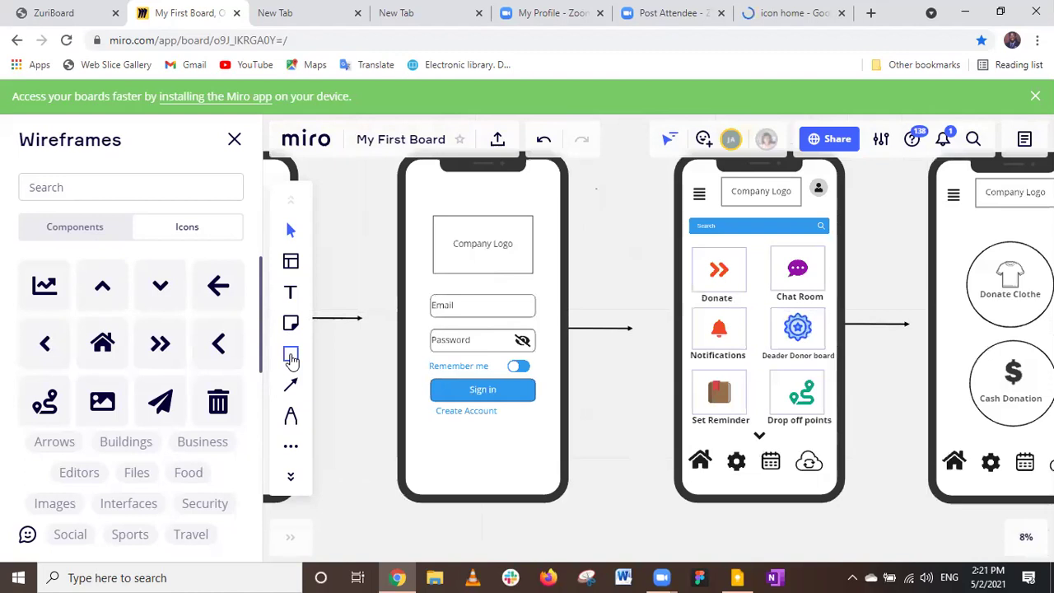
{"action": "key", "text": "s"}
{"action": "left_click", "coordinate": [375, 308]}
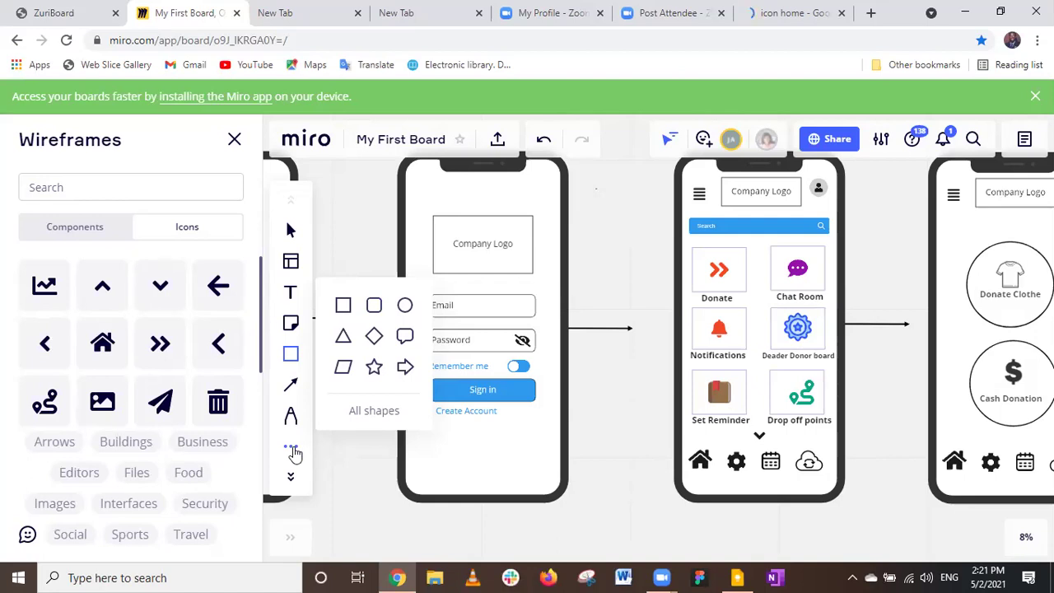
Switch the Wireframes library from image icons to Components like Phone, Tablet and Browser.
{"action": "left_click", "coordinate": [293, 450]}
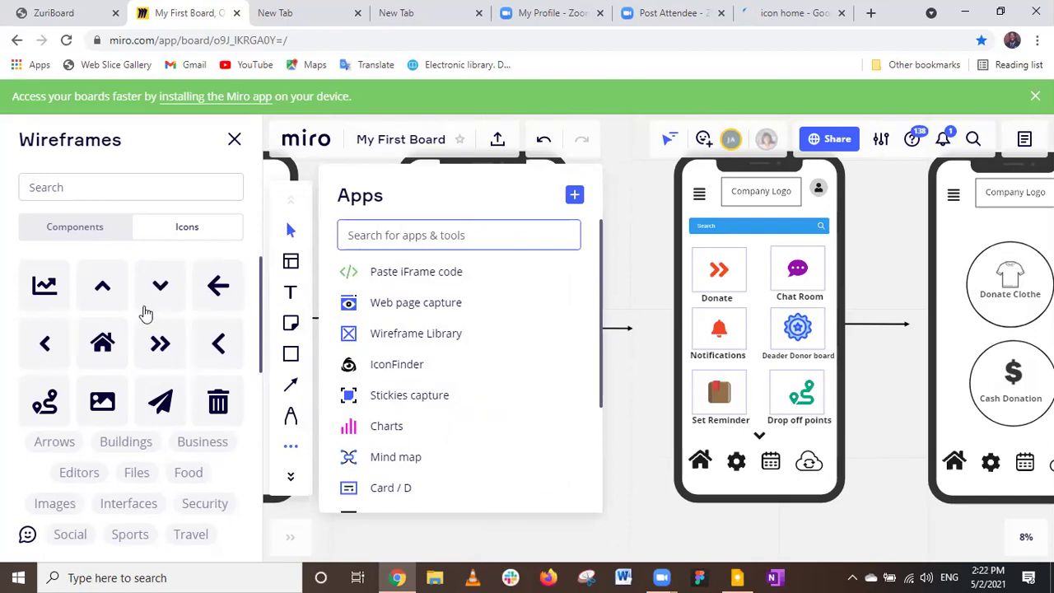
{"action": "left_click", "coordinate": [54, 503]}
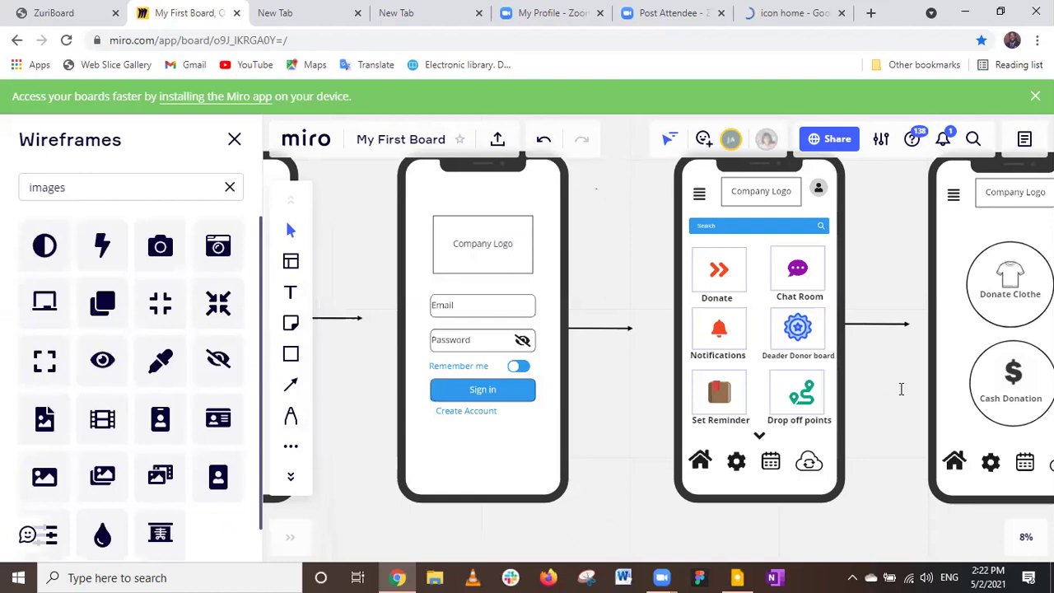
{"action": "left_click", "coordinate": [230, 187]}
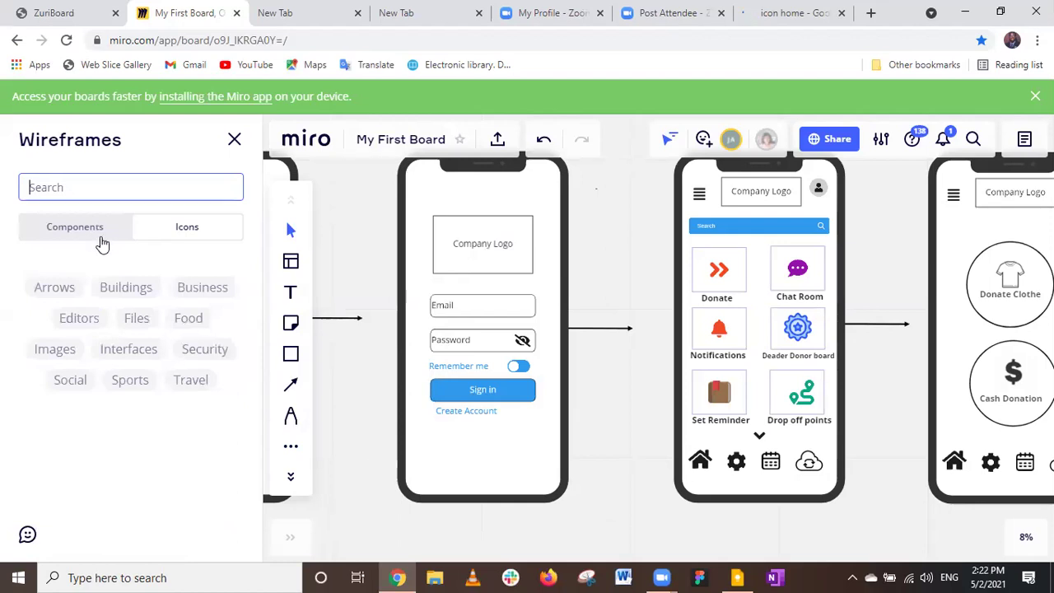
{"action": "left_click", "coordinate": [101, 240]}
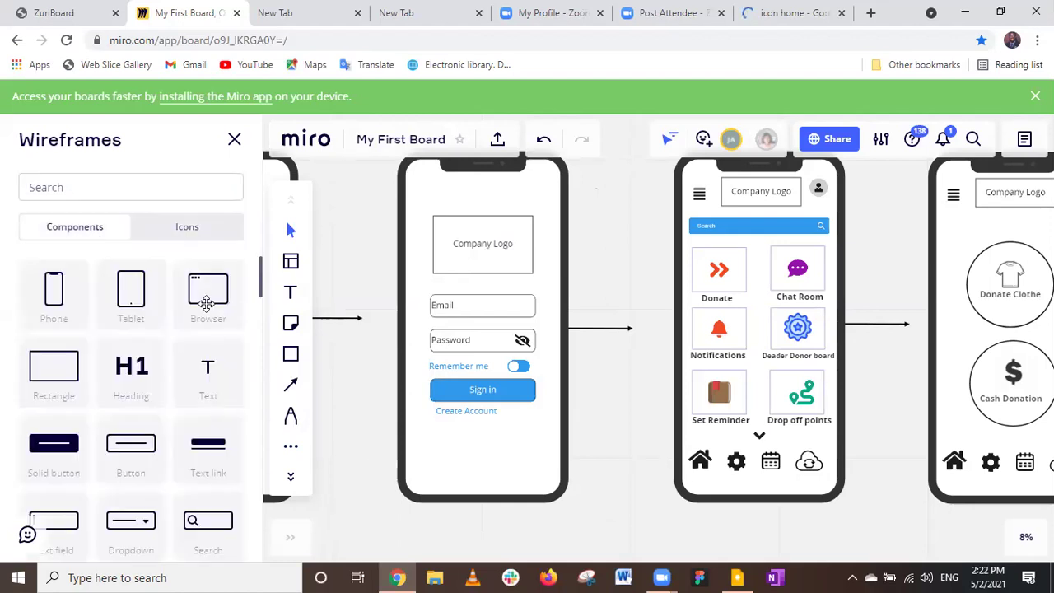
Scroll the Components list to the Toggle tiles and drag a toggle between the login and home screens.
{"action": "scroll", "coordinate": [215, 350], "scroll_direction": "down", "scroll_amount": 5}
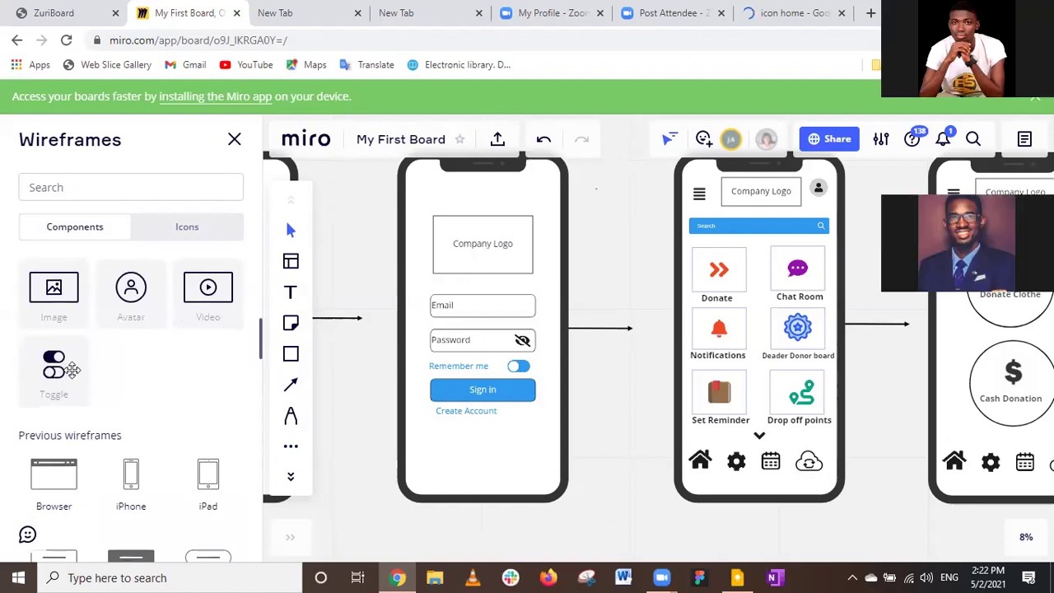
{"action": "scroll", "coordinate": [72, 371], "scroll_direction": "down", "scroll_amount": 5}
{"action": "scroll", "coordinate": [73, 371], "scroll_direction": "down", "scroll_amount": 5}
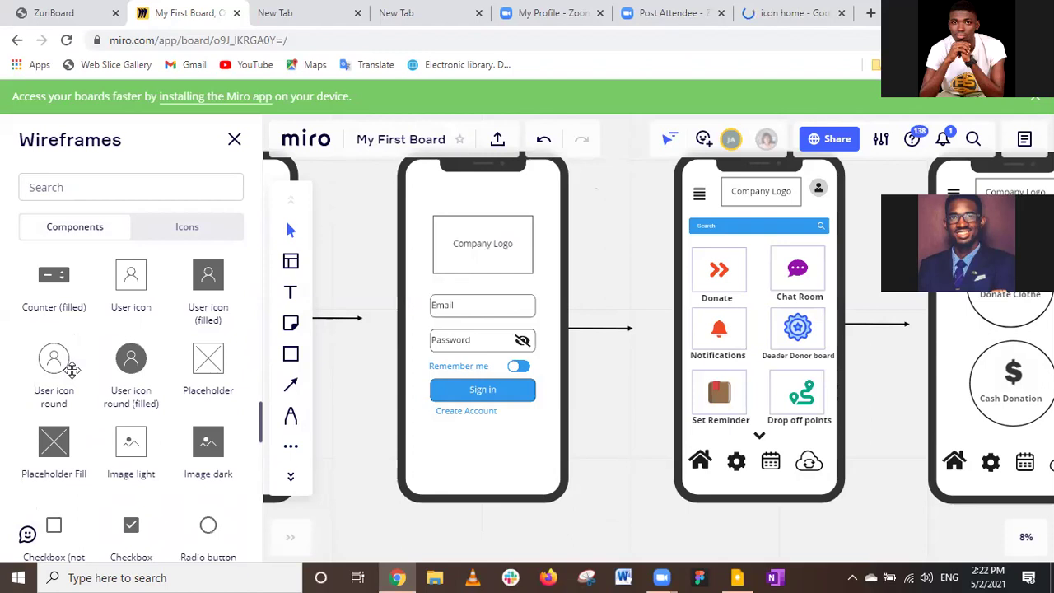
{"action": "scroll", "coordinate": [130, 353], "scroll_direction": "down", "scroll_amount": 3}
{"action": "scroll", "coordinate": [130, 353], "scroll_direction": "down", "scroll_amount": 1}
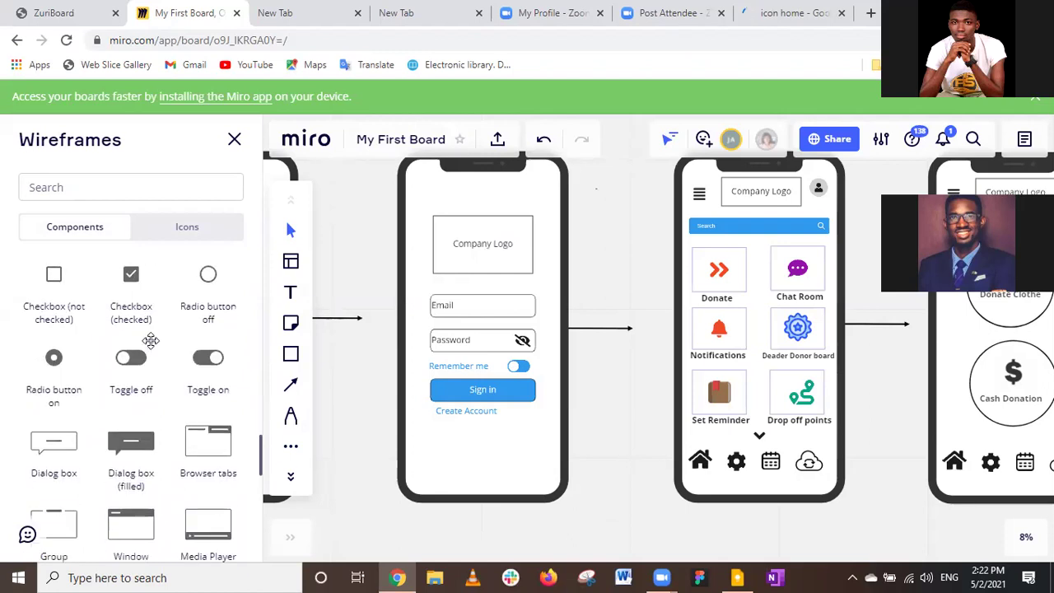
{"action": "scroll", "coordinate": [151, 340], "scroll_direction": "down", "scroll_amount": 4}
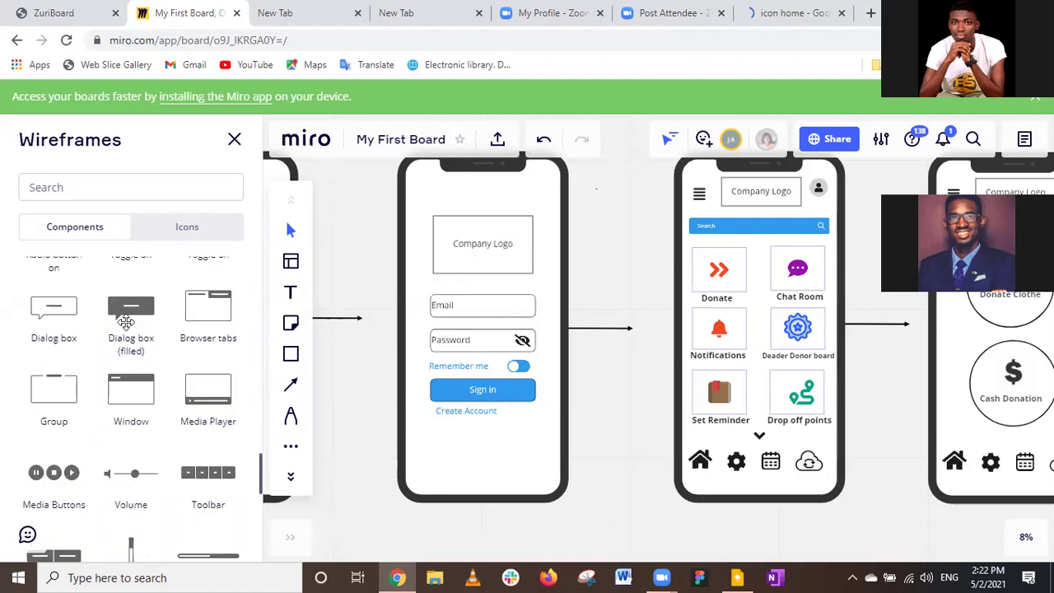
{"action": "scroll", "coordinate": [125, 321], "scroll_direction": "up", "scroll_amount": 3}
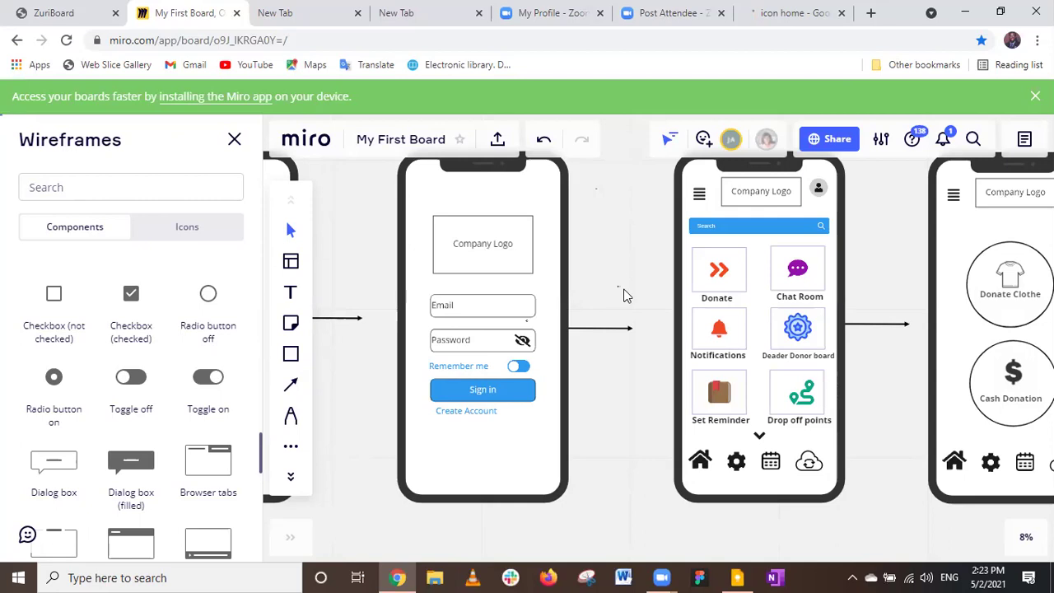
{"action": "left_click_drag", "start_coordinate": [625, 290], "coordinate": [623, 298]}
Zoom in on the placed Toggle on switch between the login and home screens and select it.
{"action": "scroll", "coordinate": [623, 297], "scroll_direction": "up", "scroll_amount": 1}
{"action": "scroll", "coordinate": [622, 297], "scroll_direction": "up", "scroll_amount": 2}
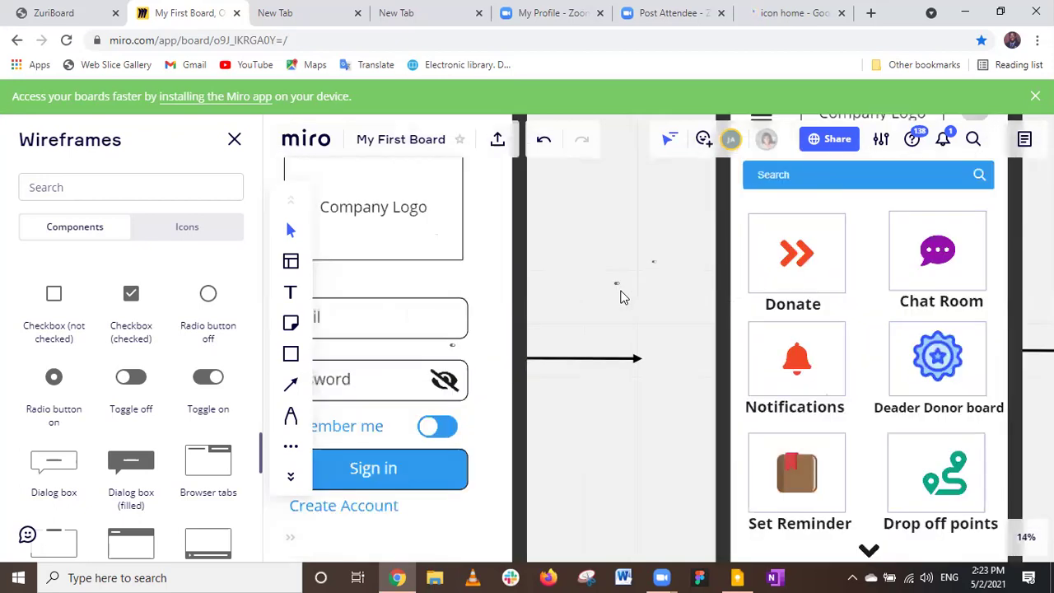
{"action": "scroll", "coordinate": [613, 277], "scroll_direction": "up", "scroll_amount": 4}
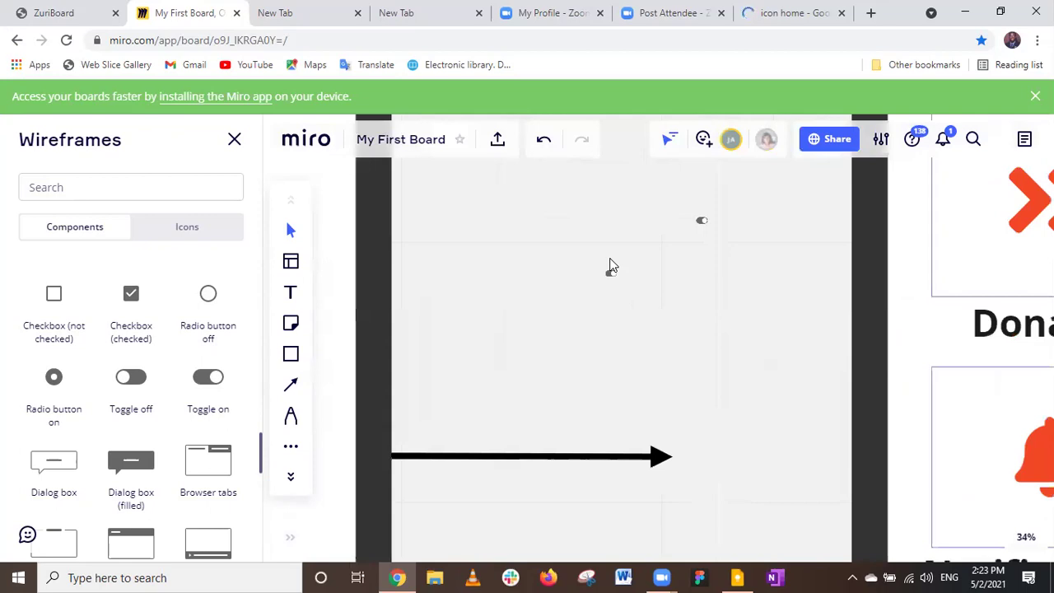
{"action": "scroll", "coordinate": [614, 276], "scroll_direction": "up", "scroll_amount": 2}
{"action": "scroll", "coordinate": [616, 281], "scroll_direction": "up", "scroll_amount": 1}
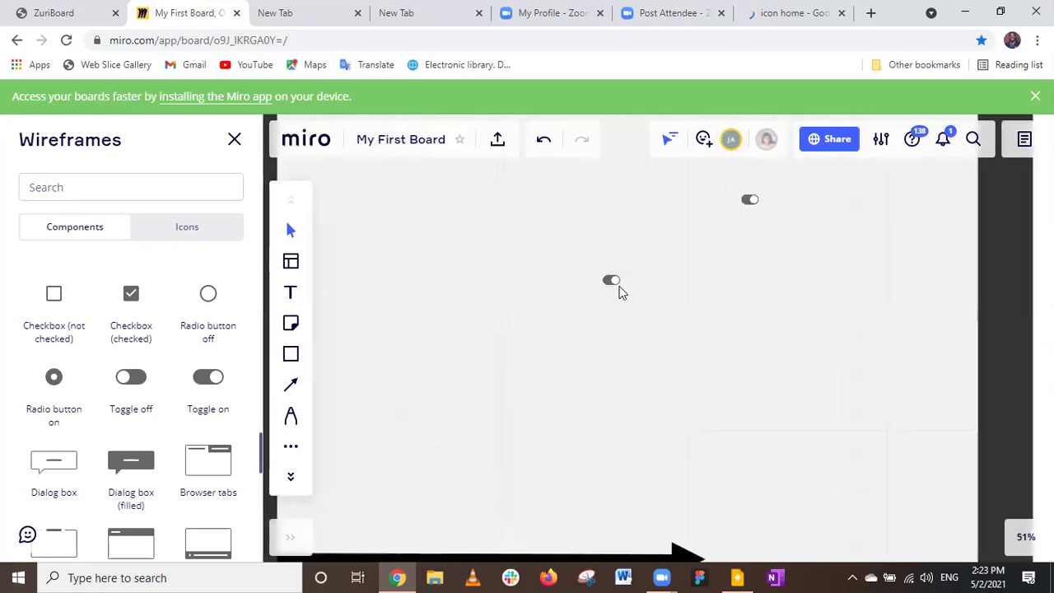
{"action": "scroll", "coordinate": [616, 284], "scroll_direction": "up", "scroll_amount": 3}
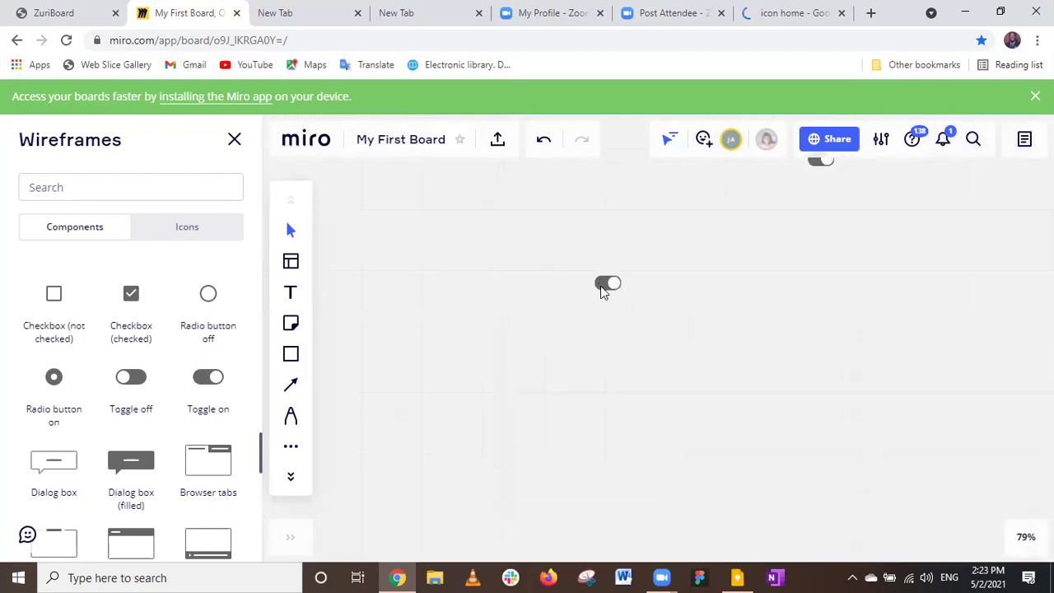
{"action": "scroll", "coordinate": [601, 288], "scroll_direction": "up", "scroll_amount": 3}
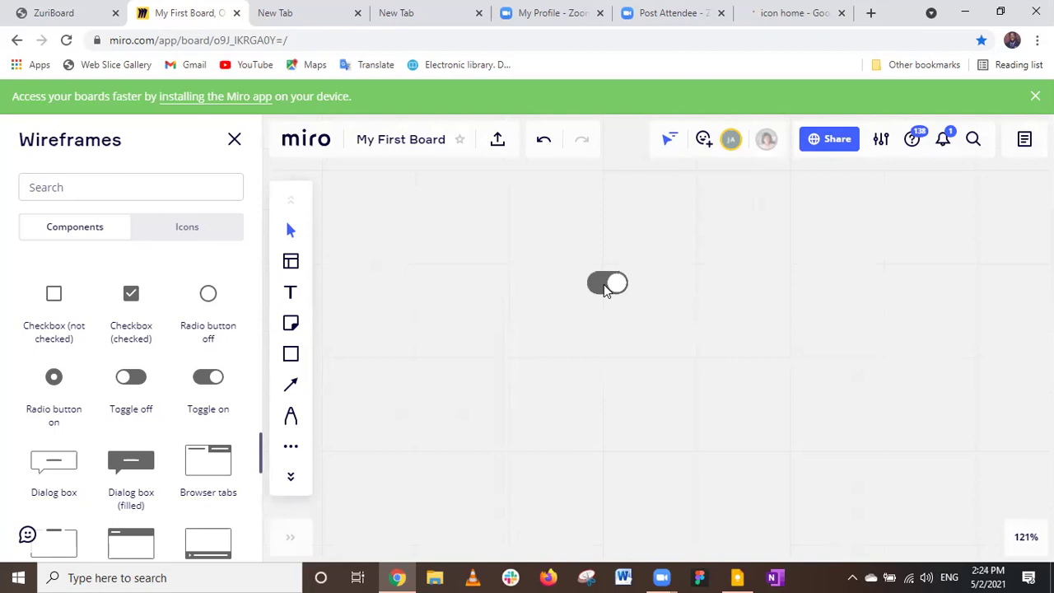
{"action": "left_click", "coordinate": [604, 284]}
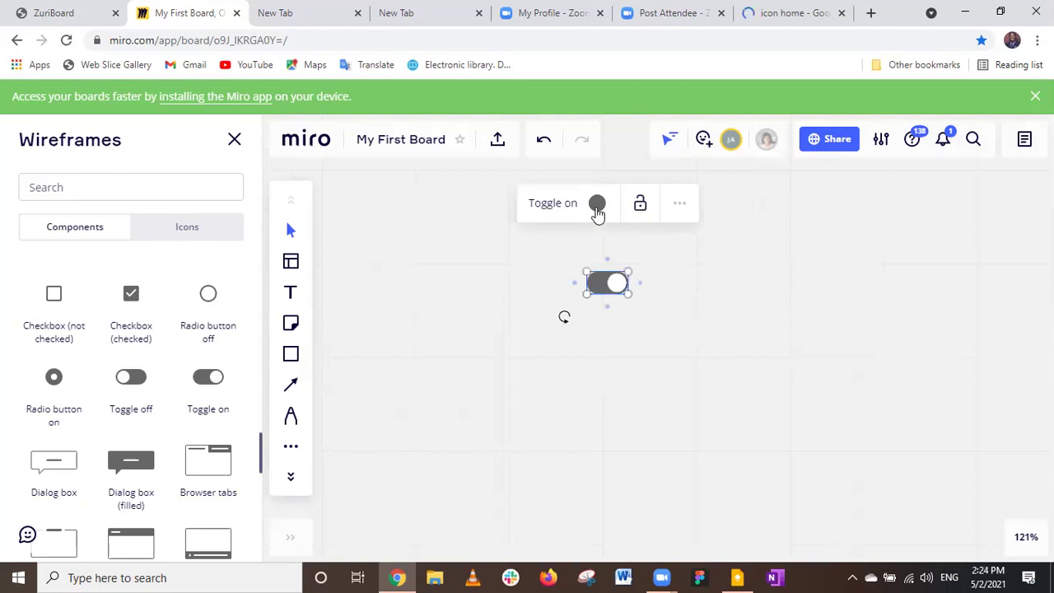
Change the Toggle on switch's colour from gray to red.
{"action": "left_click", "coordinate": [597, 210]}
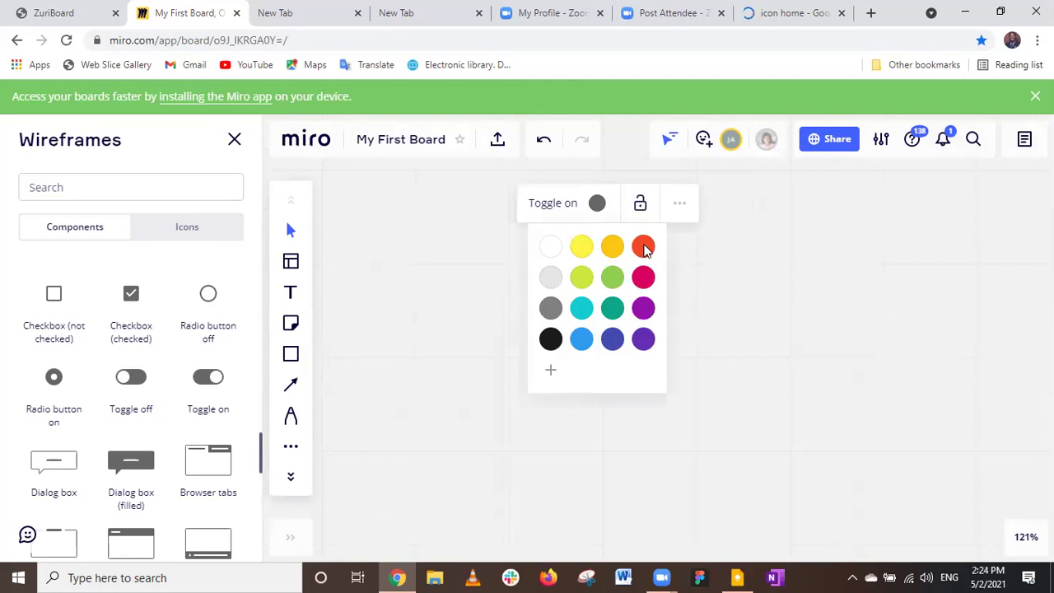
{"action": "left_click", "coordinate": [643, 249]}
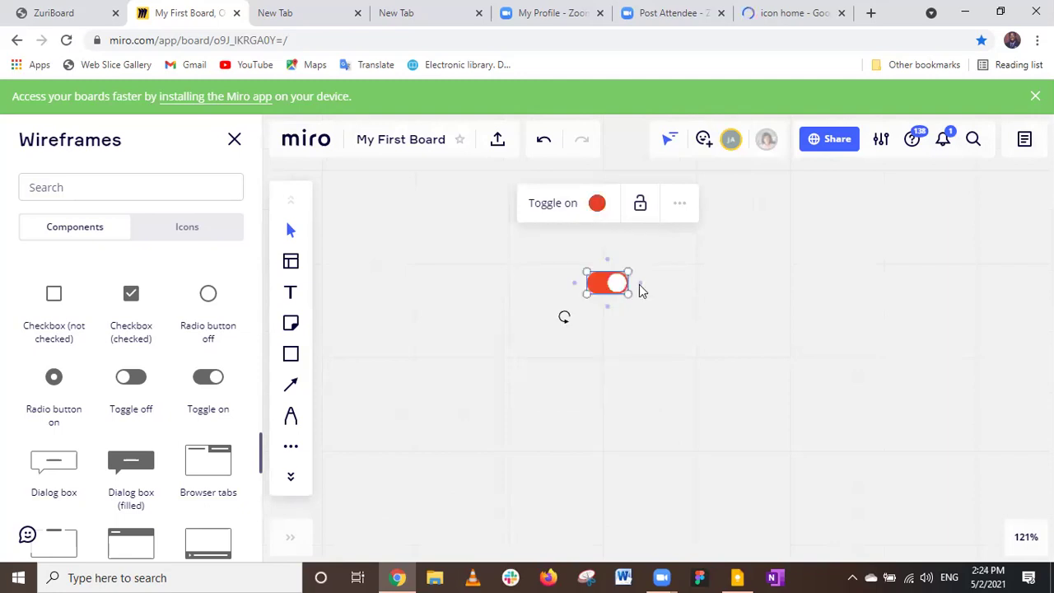
{"action": "scroll", "coordinate": [642, 291], "scroll_direction": "down", "scroll_amount": 1}
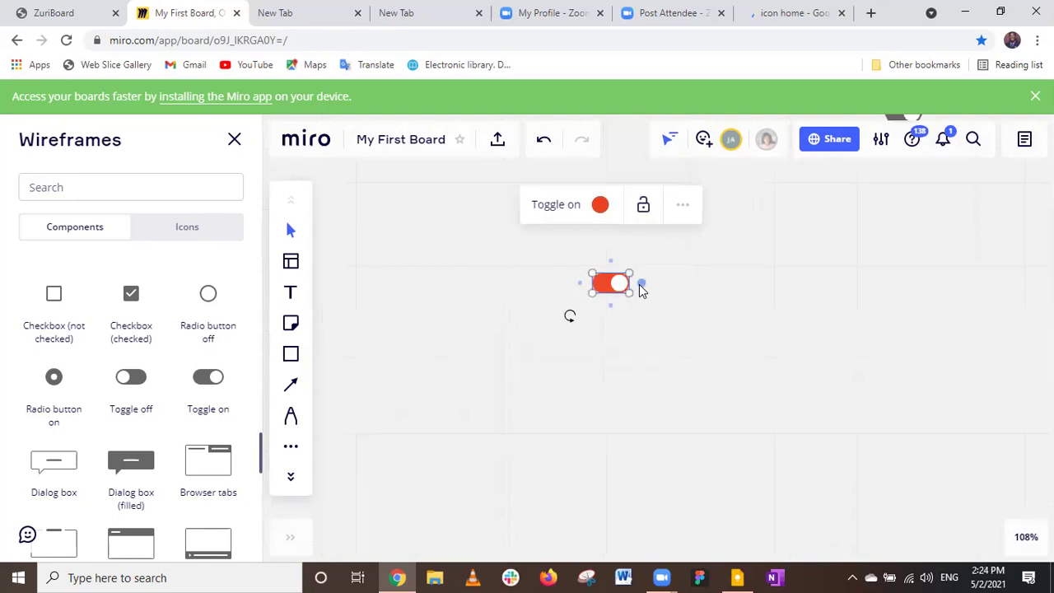
{"action": "scroll", "coordinate": [643, 291], "scroll_direction": "down", "scroll_amount": 2}
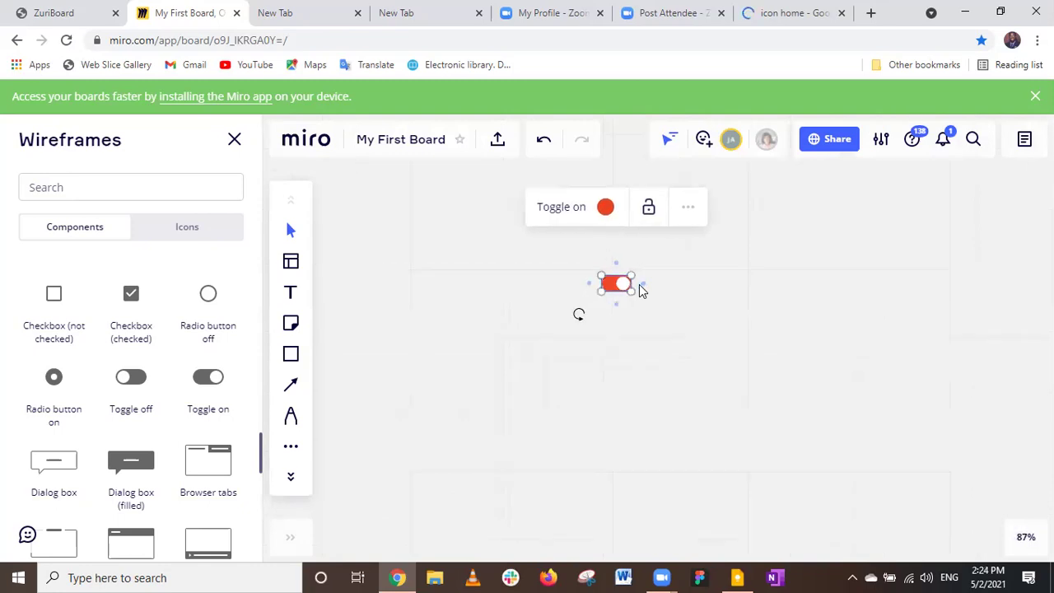
{"action": "scroll", "coordinate": [642, 291], "scroll_direction": "down", "scroll_amount": 2}
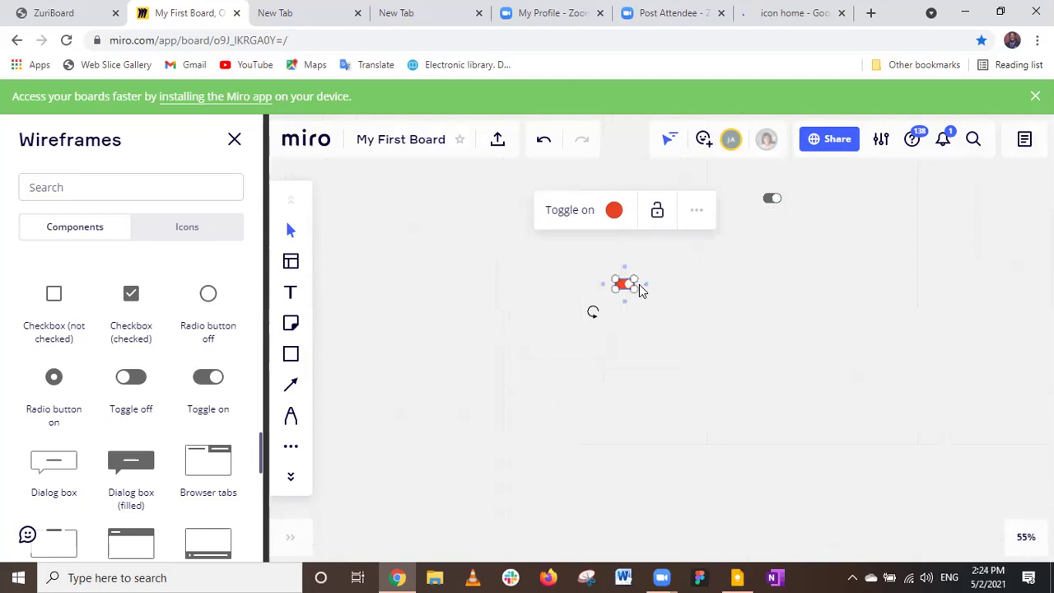
{"action": "scroll", "coordinate": [642, 291], "scroll_direction": "down", "scroll_amount": 2}
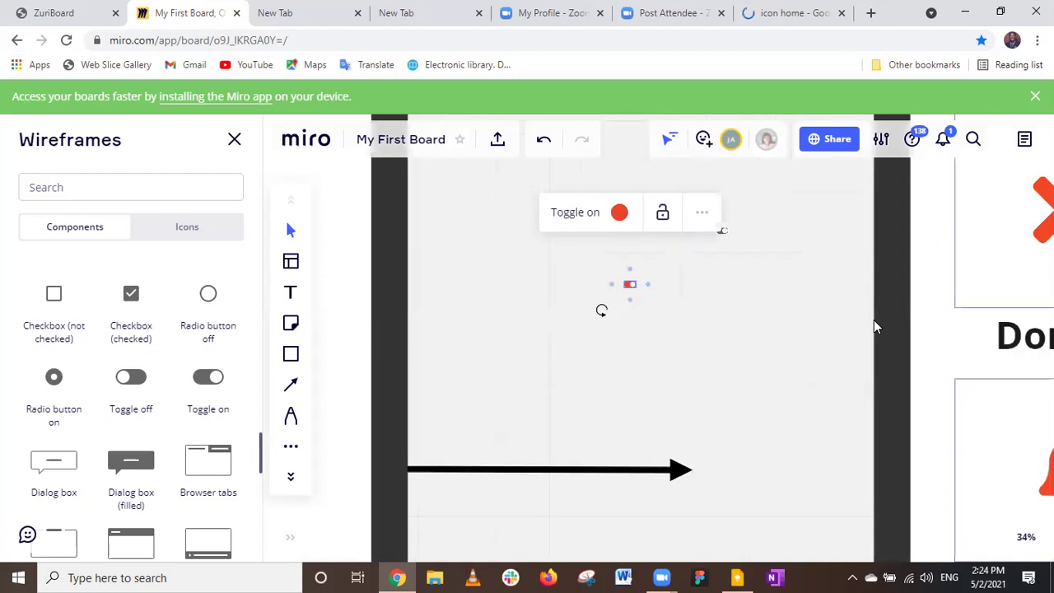
{"action": "scroll", "coordinate": [874, 321], "scroll_direction": "down", "scroll_amount": 2}
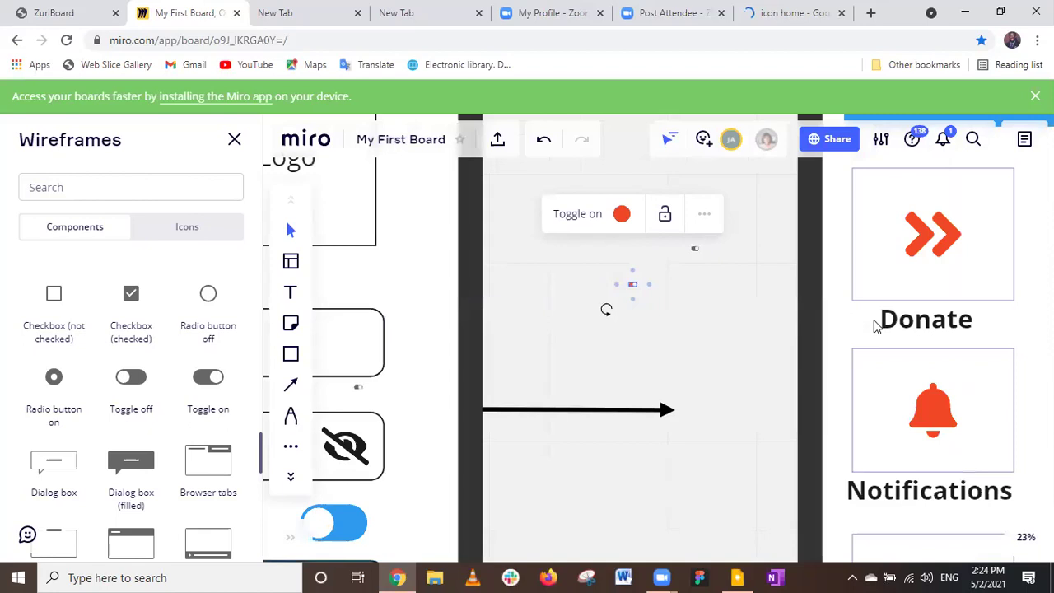
{"action": "scroll", "coordinate": [874, 324], "scroll_direction": "down", "scroll_amount": 3}
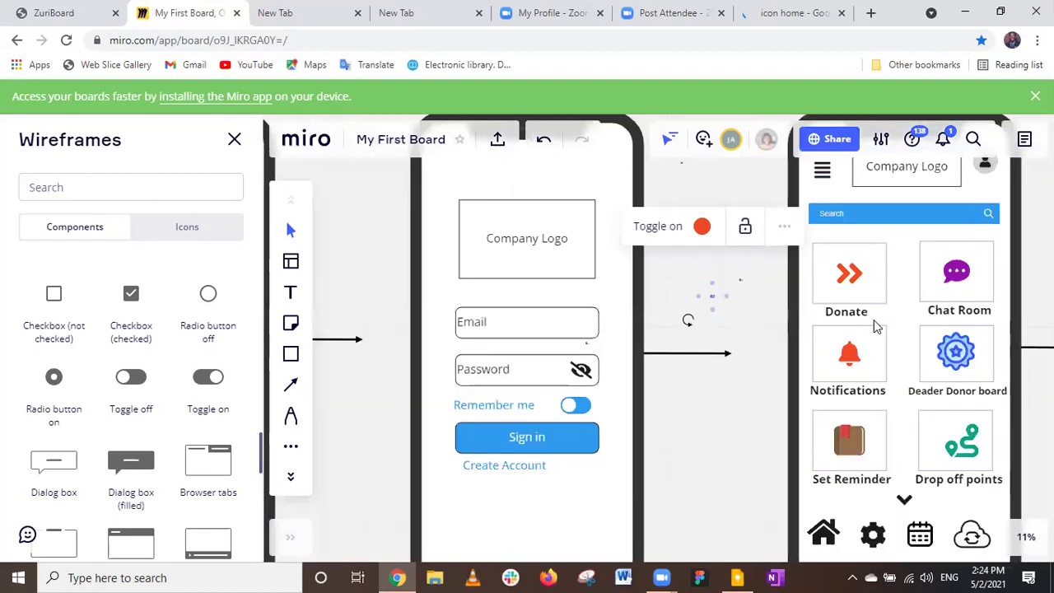
{"action": "scroll", "coordinate": [875, 326], "scroll_direction": "down", "scroll_amount": 2}
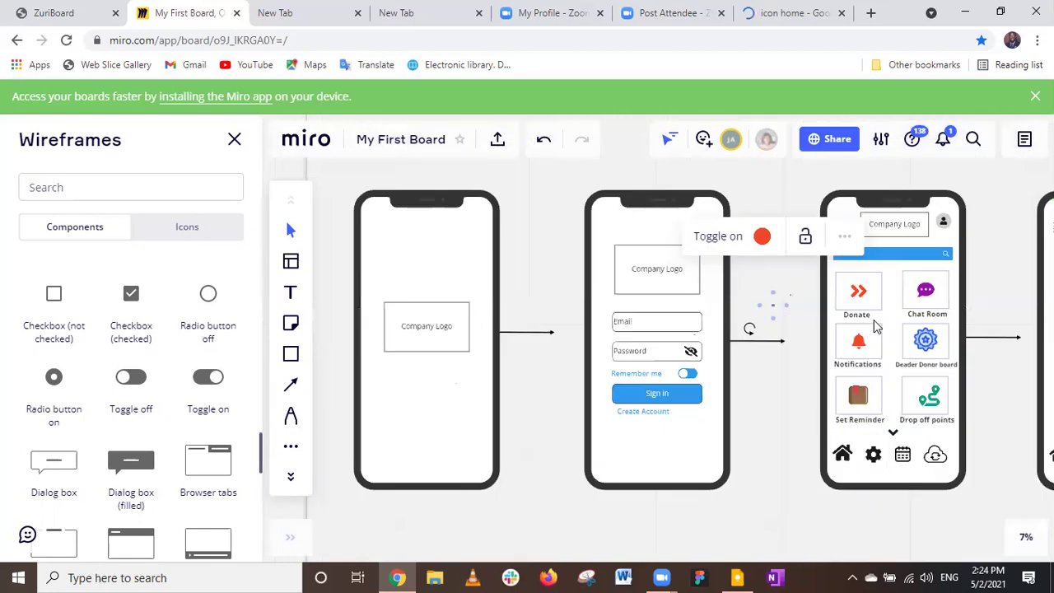
{"action": "scroll", "coordinate": [879, 330], "scroll_direction": "down", "scroll_amount": 2}
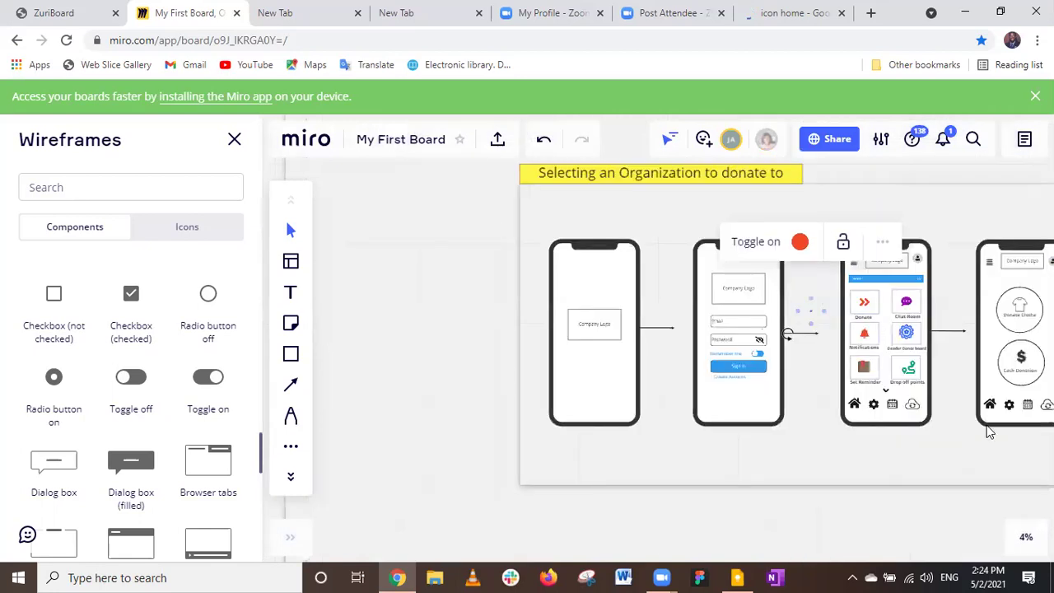
{"action": "scroll", "coordinate": [864, 445], "scroll_direction": "down", "scroll_amount": 2}
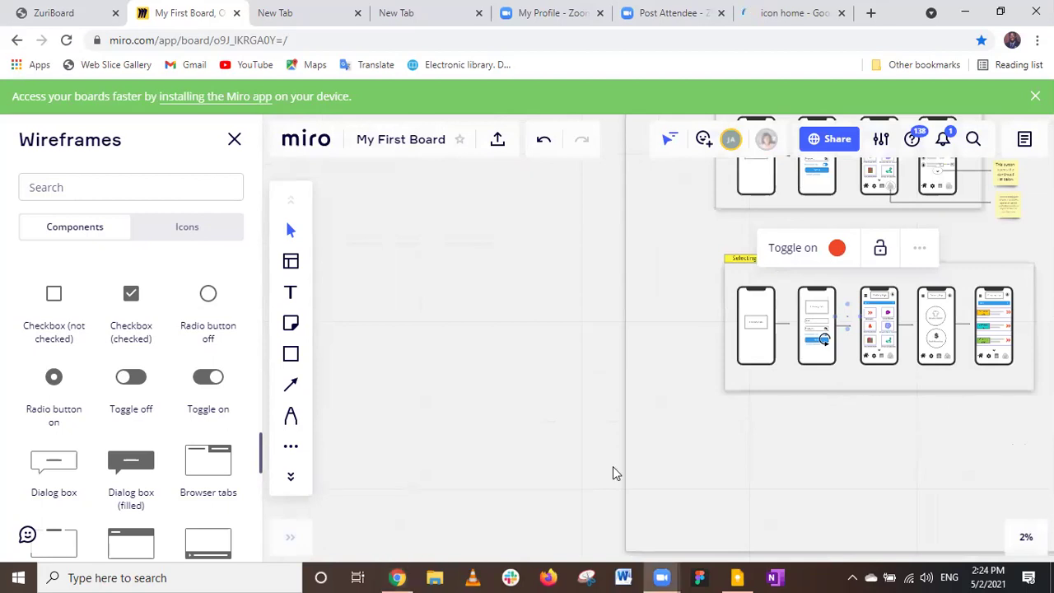
{"action": "scroll", "coordinate": [613, 467], "scroll_direction": "down", "scroll_amount": 2}
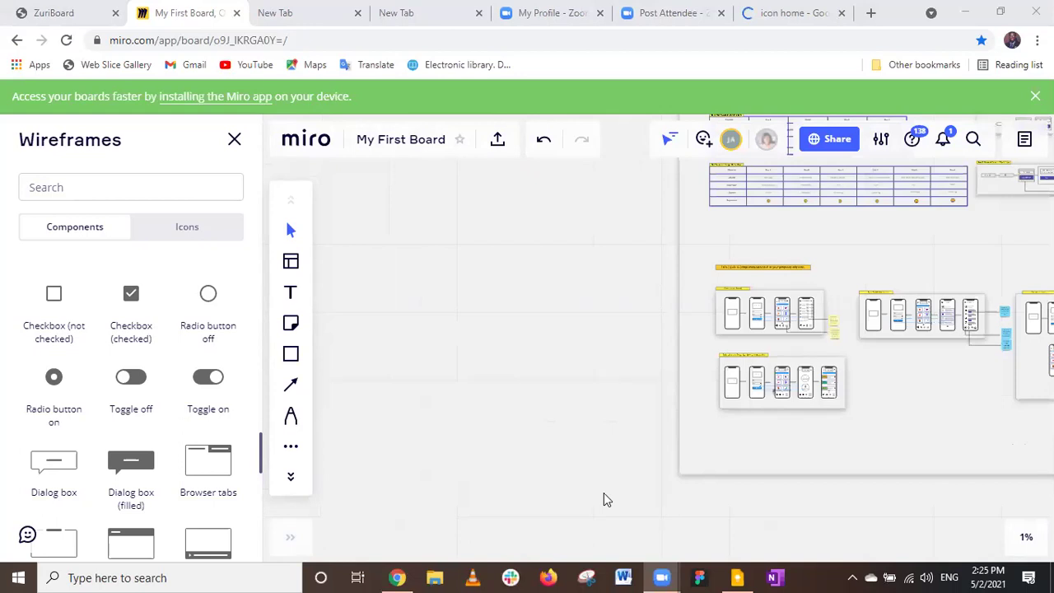
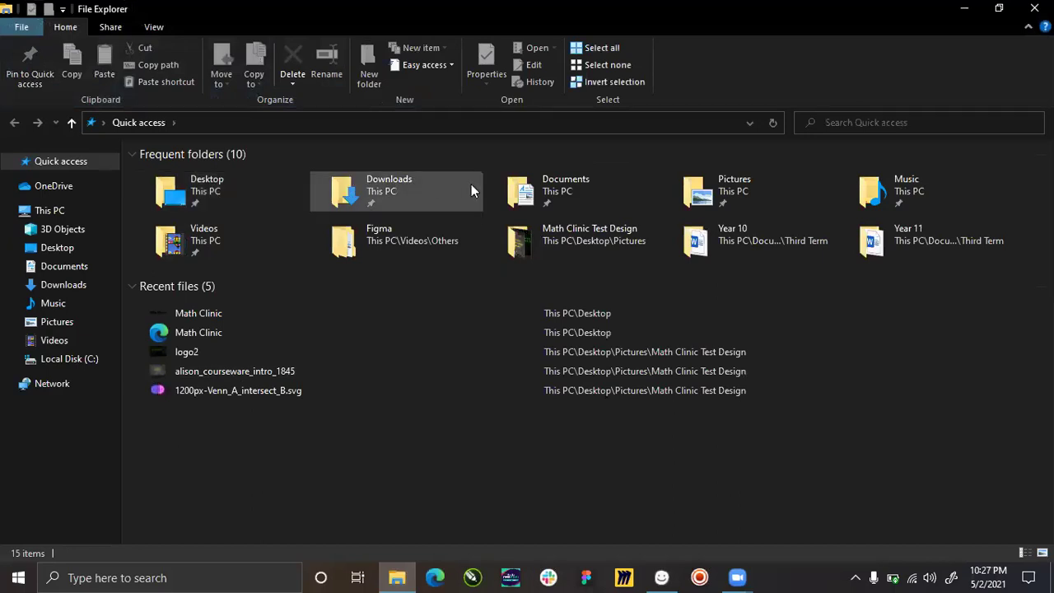
Open the Zuri Assignment project from Documents > Balsamiq and bring its Balsamiq window forward.
{"action": "double_click", "coordinate": [608, 198]}
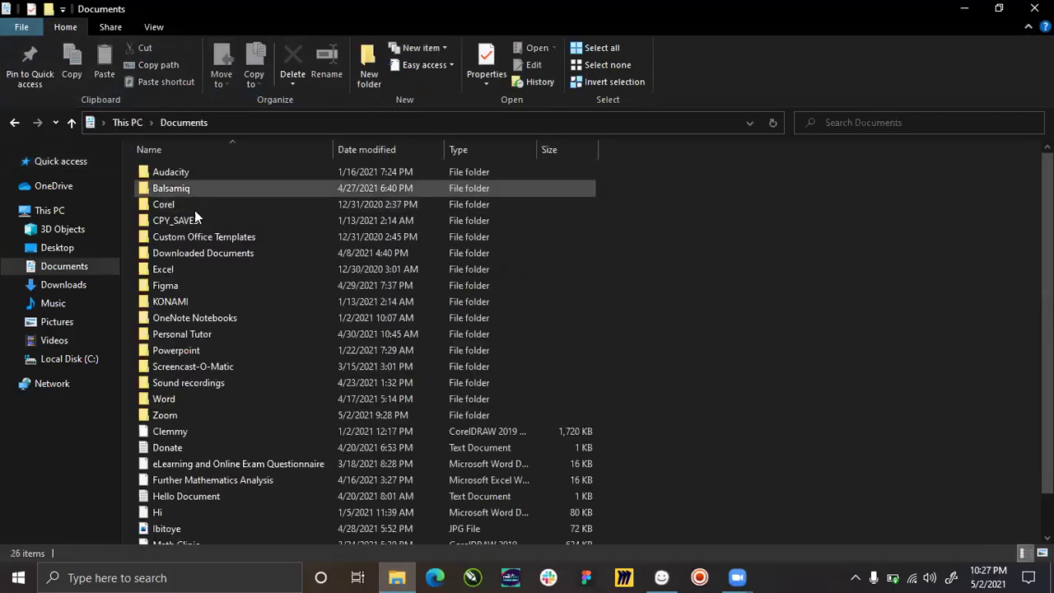
{"action": "double_click", "coordinate": [182, 189]}
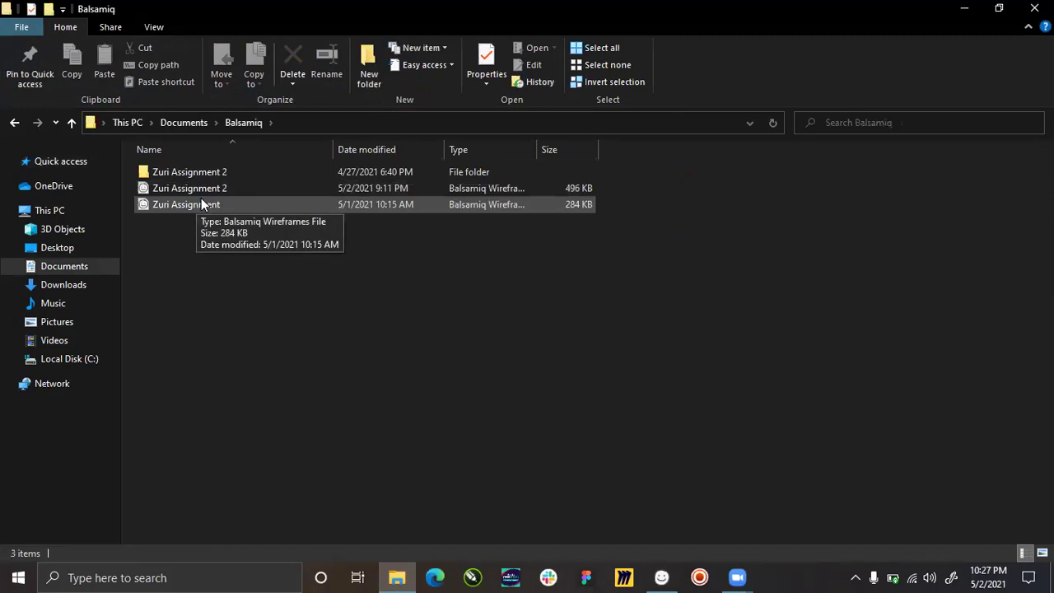
{"action": "double_click", "coordinate": [202, 204]}
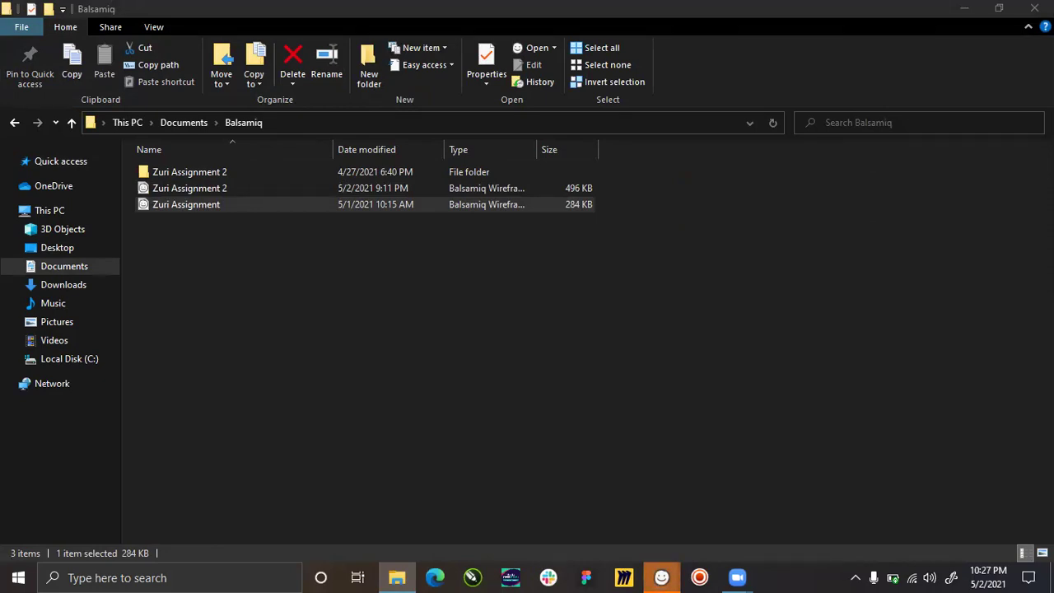
{"action": "left_click", "coordinate": [664, 576]}
{"action": "left_click", "coordinate": [715, 494]}
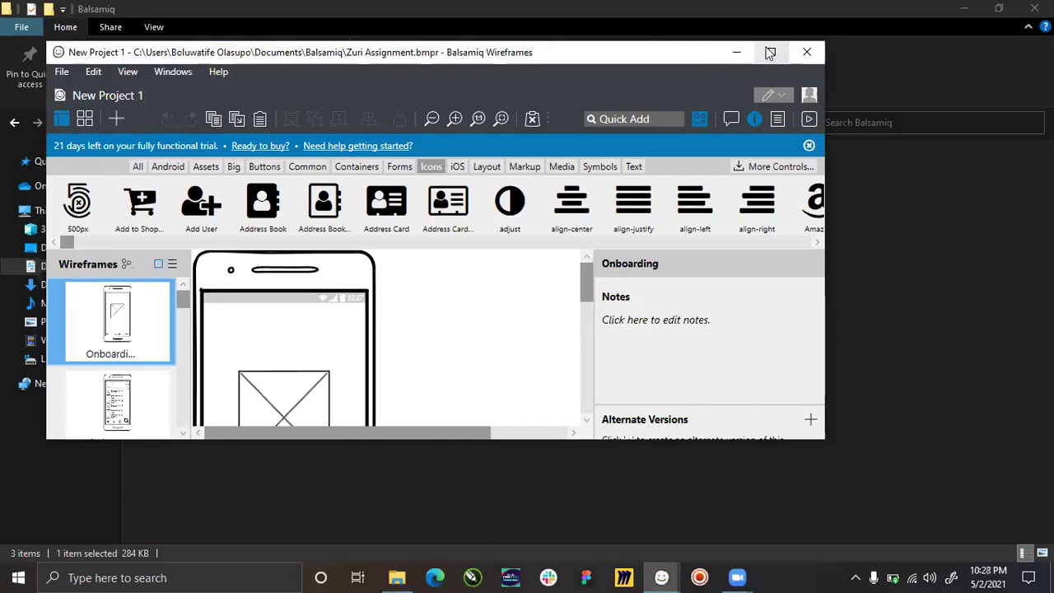
Maximize Balsamiq and review Onboarding, Find an Org 1, Sign Up, Find an Org 2 and Donation History.
{"action": "left_click", "coordinate": [770, 53]}
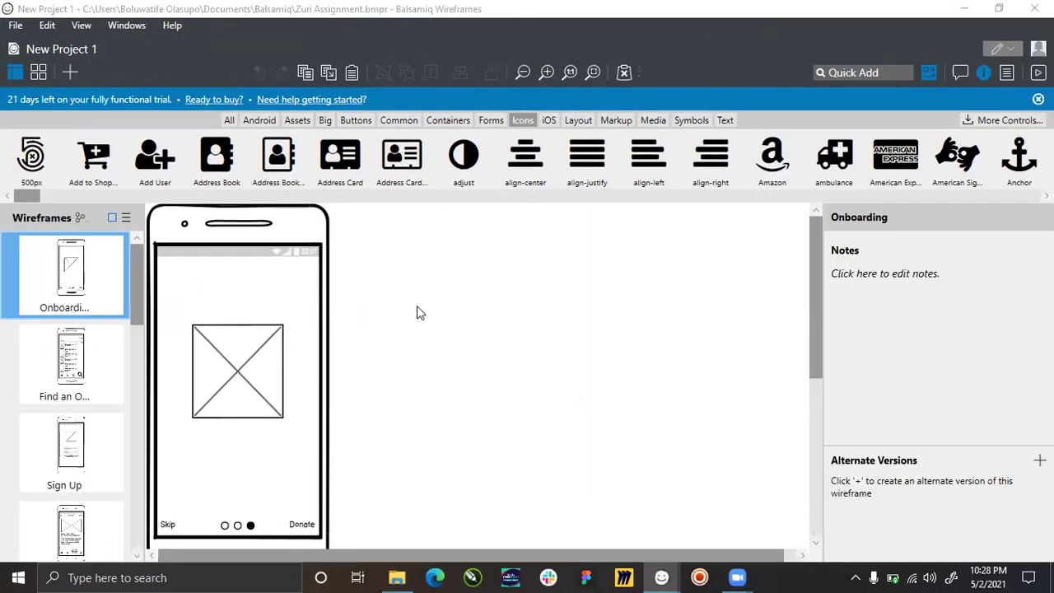
{"action": "left_click", "coordinate": [379, 326]}
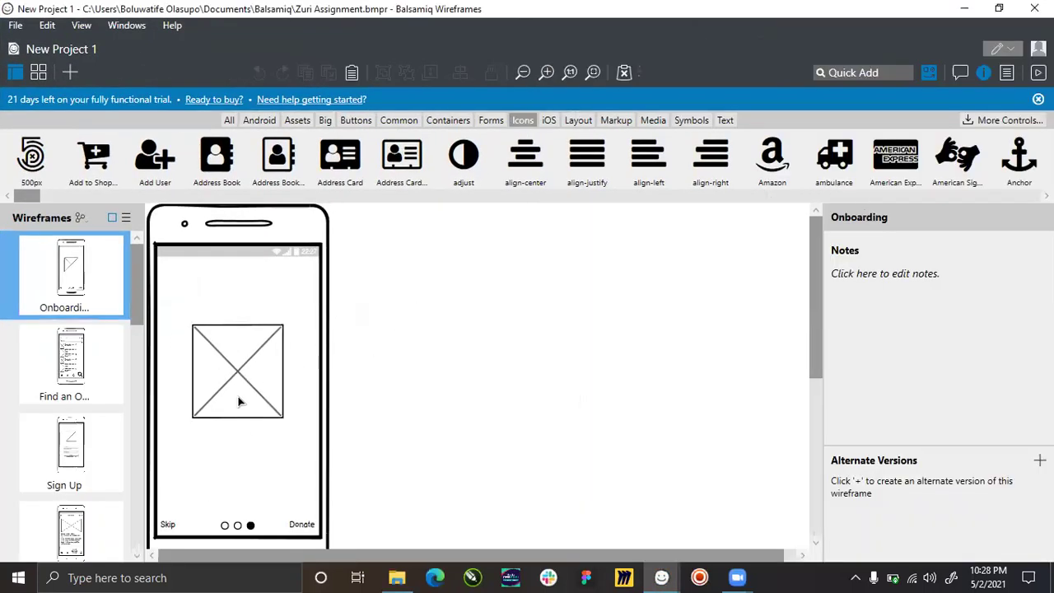
{"action": "scroll", "coordinate": [234, 370], "scroll_direction": "down", "scroll_amount": 3}
{"action": "scroll", "coordinate": [237, 371], "scroll_direction": "up", "scroll_amount": 3}
{"action": "left_click", "coordinate": [100, 381]}
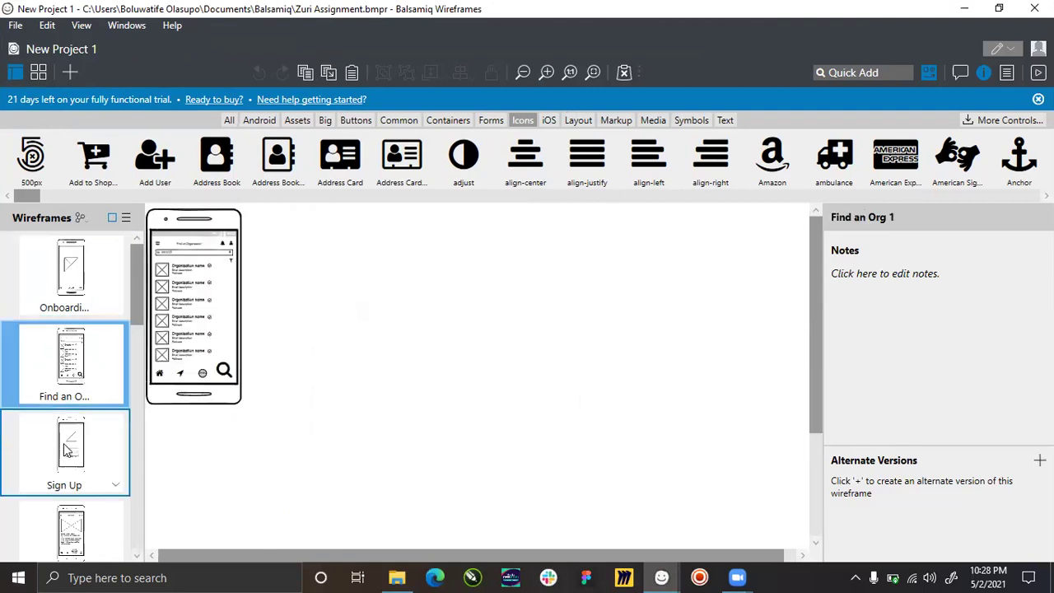
{"action": "left_click", "coordinate": [64, 478]}
{"action": "left_click", "coordinate": [66, 531]}
{"action": "scroll", "coordinate": [80, 346], "scroll_direction": "down", "scroll_amount": 1}
{"action": "key", "text": "Down"}
{"action": "key", "text": "Down"}
{"action": "scroll", "coordinate": [47, 278], "scroll_direction": "up", "scroll_amount": 3}
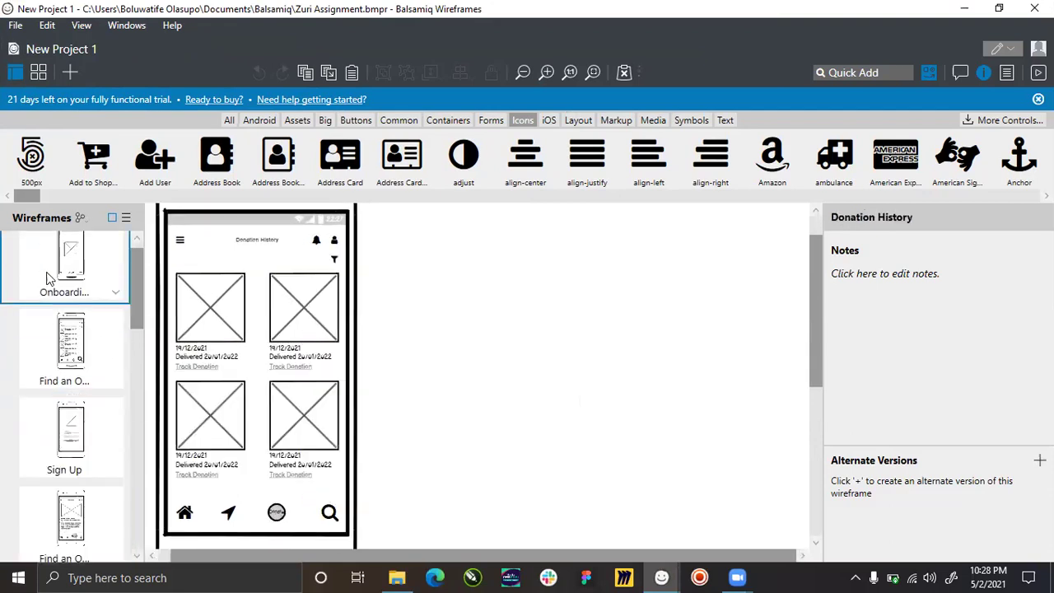
{"action": "left_click", "coordinate": [82, 272]}
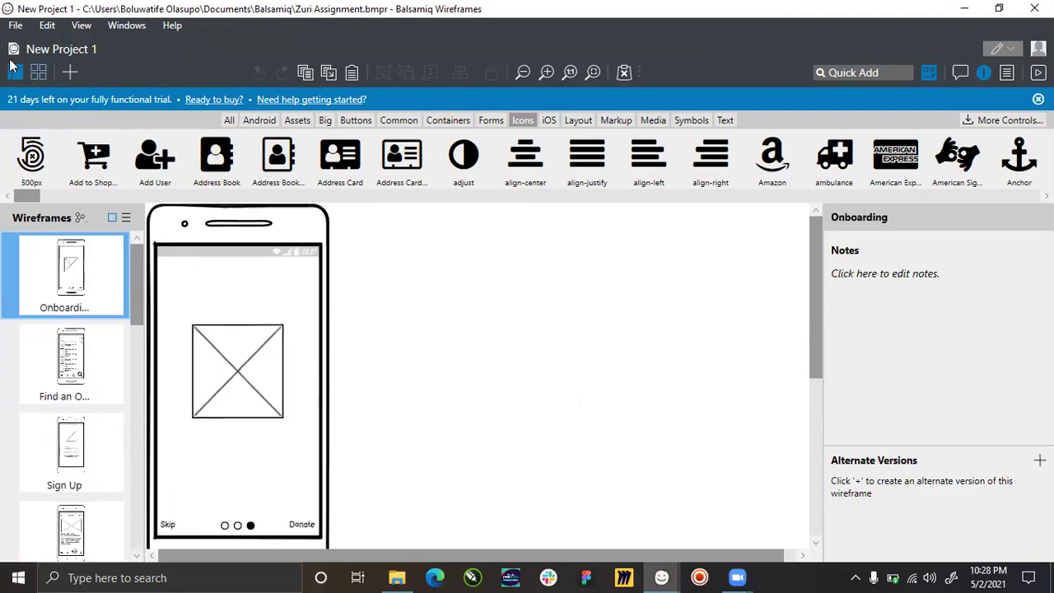
Toggle the transparent PNG background option off and back on, then return to the File export options.
{"action": "left_click", "coordinate": [15, 26]}
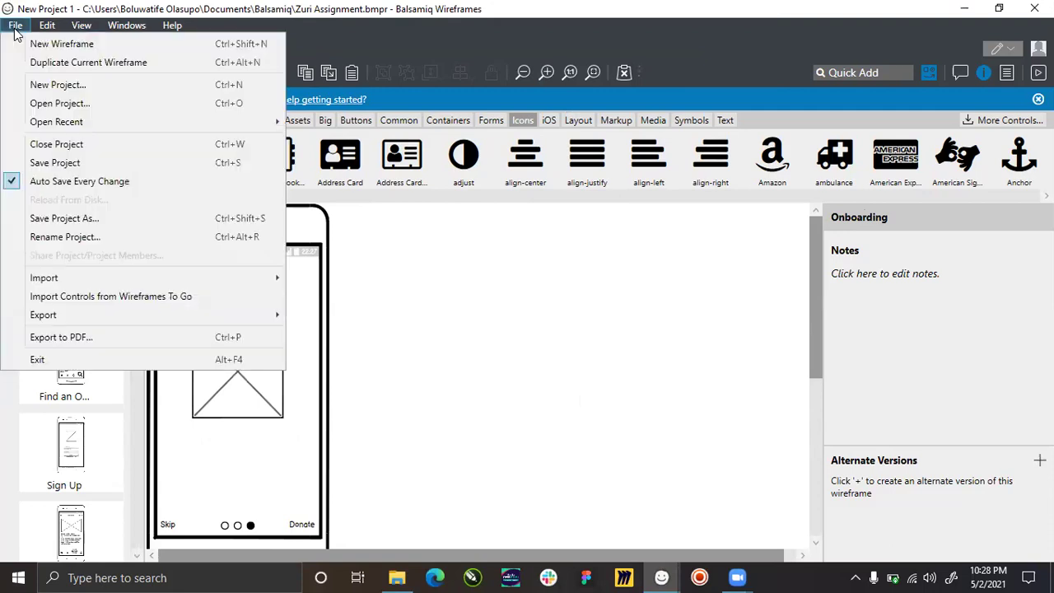
{"action": "mouse_move", "coordinate": [136, 311]}
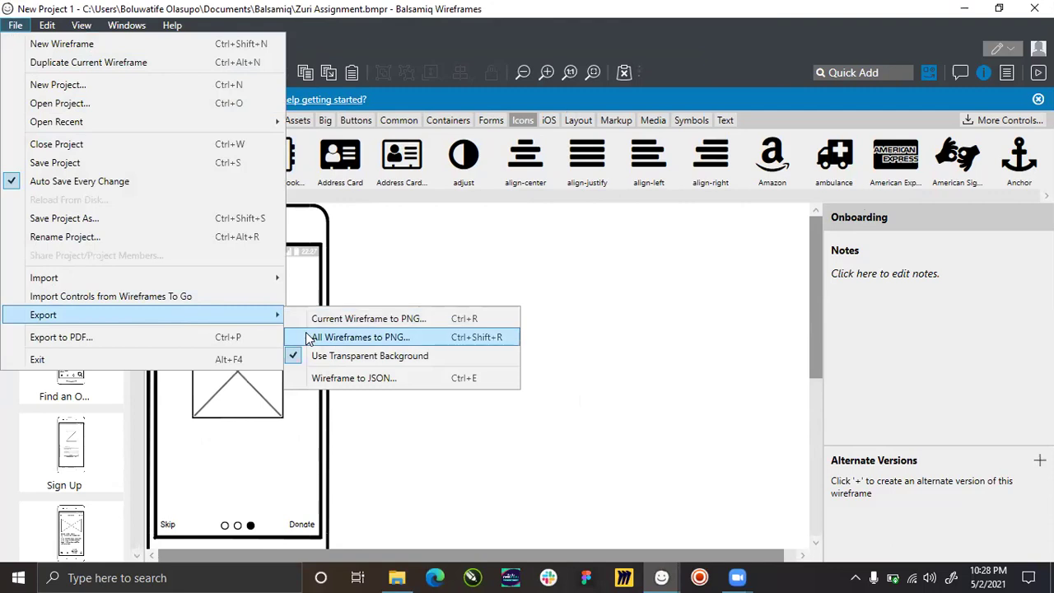
{"action": "left_click", "coordinate": [344, 362]}
{"action": "left_click", "coordinate": [30, 26]}
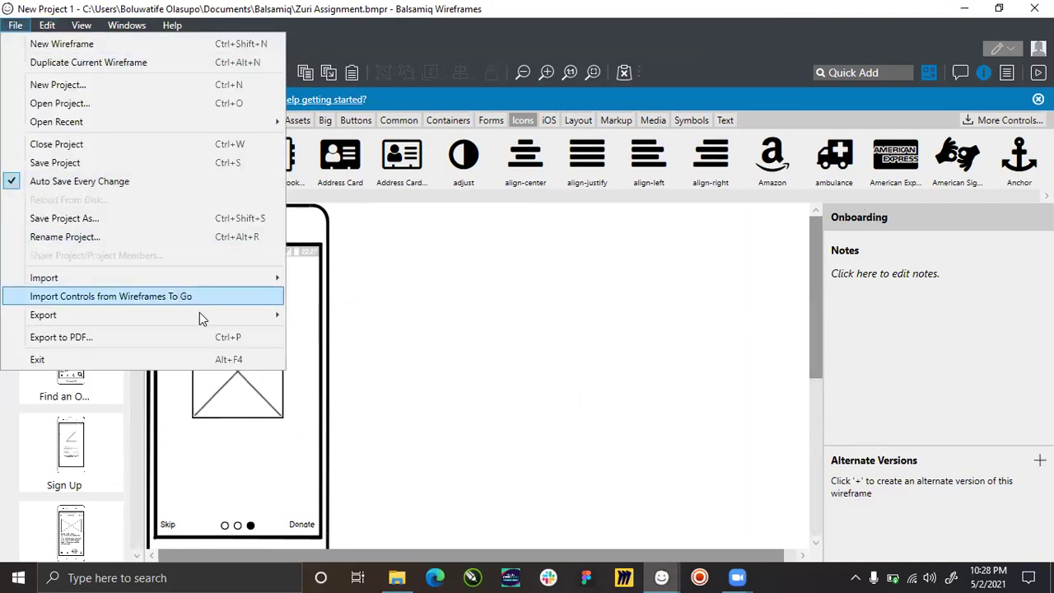
{"action": "mouse_move", "coordinate": [201, 314]}
{"action": "left_click", "coordinate": [329, 357]}
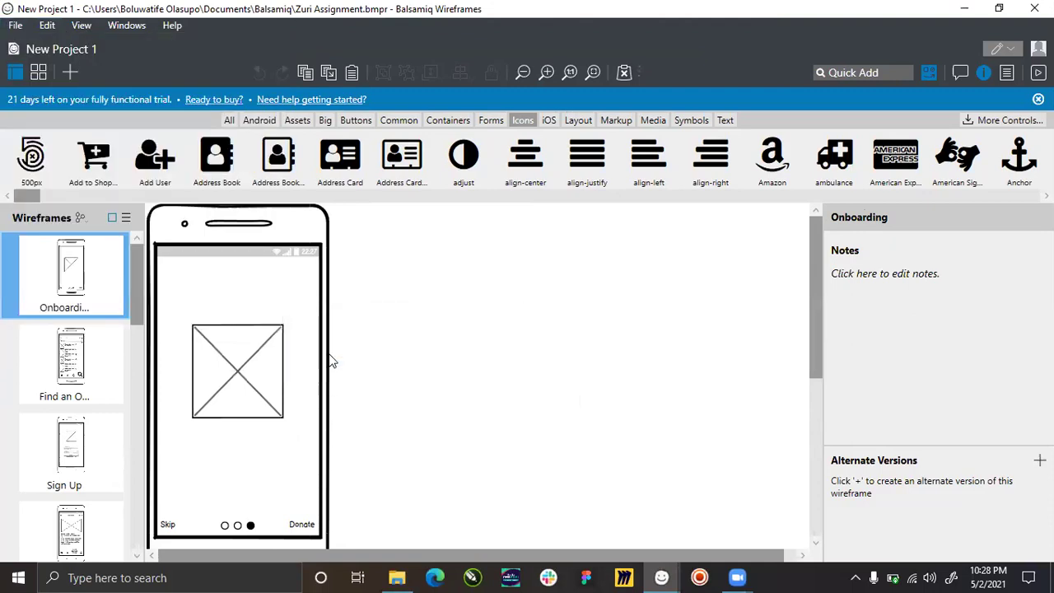
{"action": "left_click", "coordinate": [47, 26]}
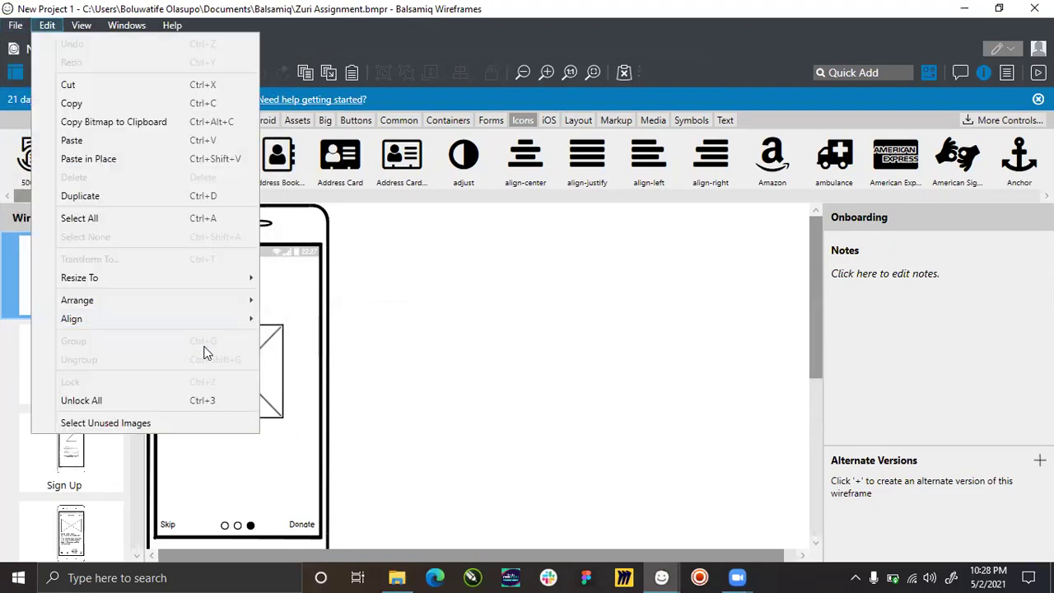
{"action": "left_click", "coordinate": [14, 25]}
{"action": "mouse_move", "coordinate": [103, 317]}
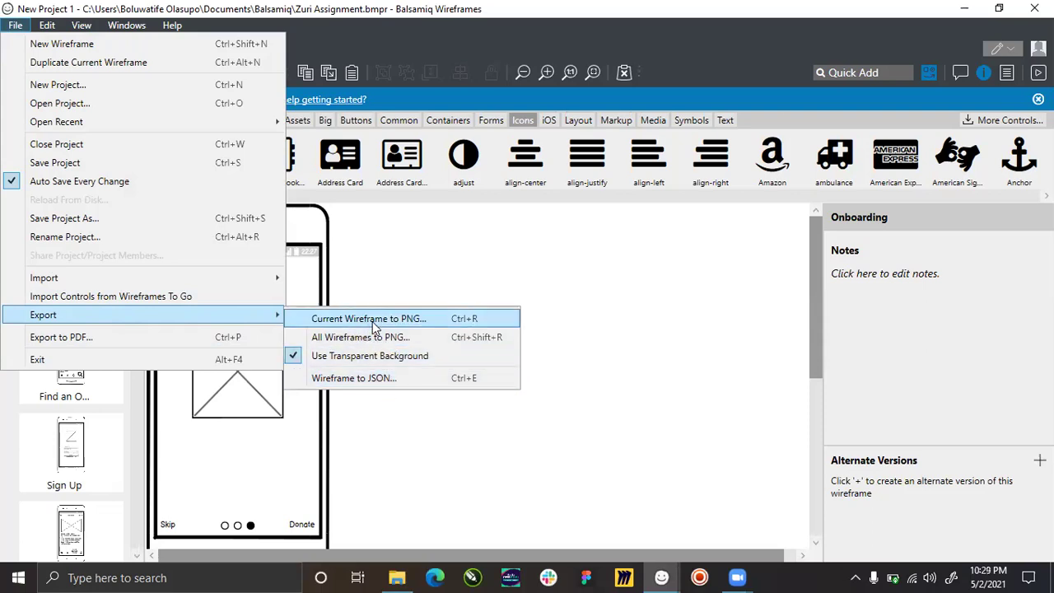
{"action": "left_click", "coordinate": [427, 272]}
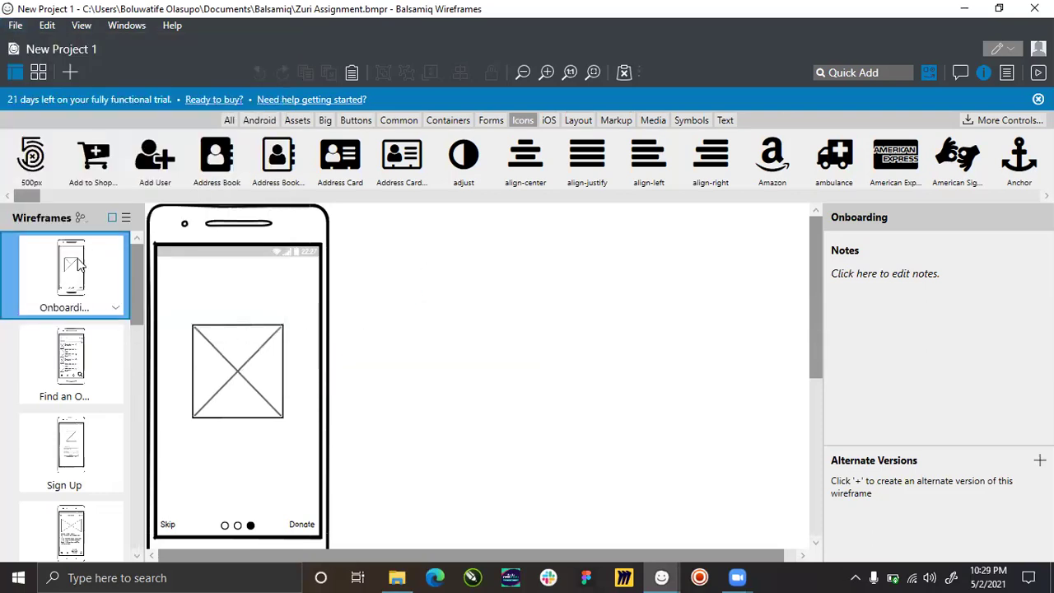
{"action": "left_click", "coordinate": [15, 24]}
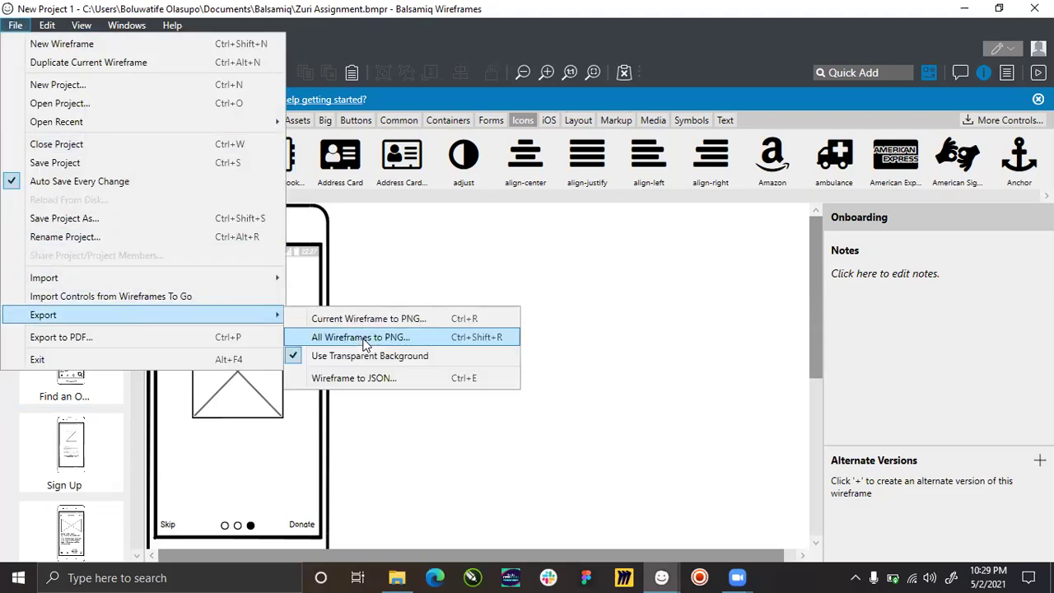
Export all wireframes to PNG as 'Donors Wireframe' on the Desktop and show it in File Explorer.
{"action": "left_click", "coordinate": [363, 337]}
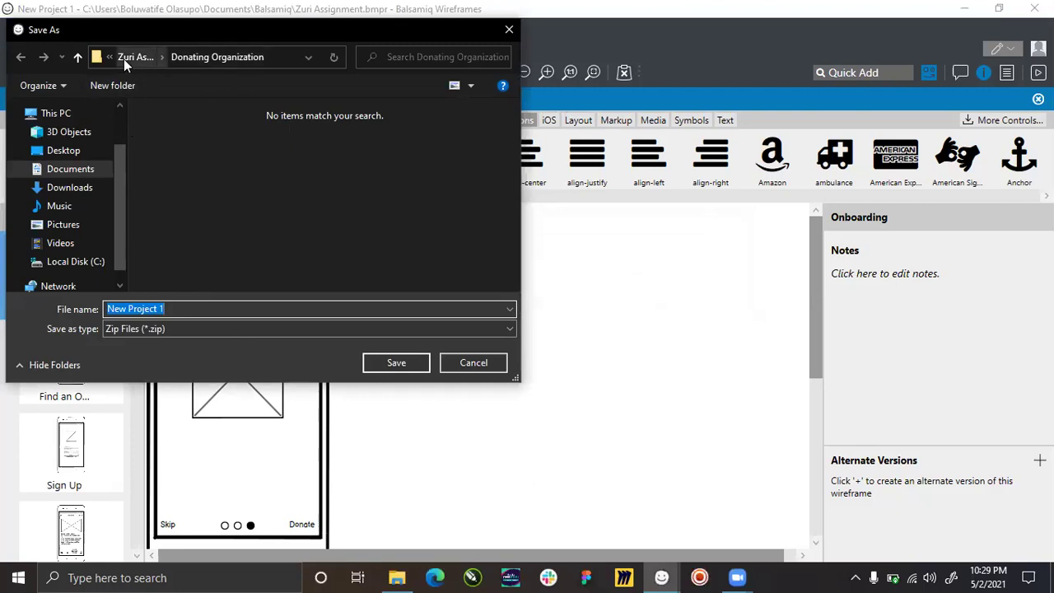
{"action": "left_click", "coordinate": [65, 151]}
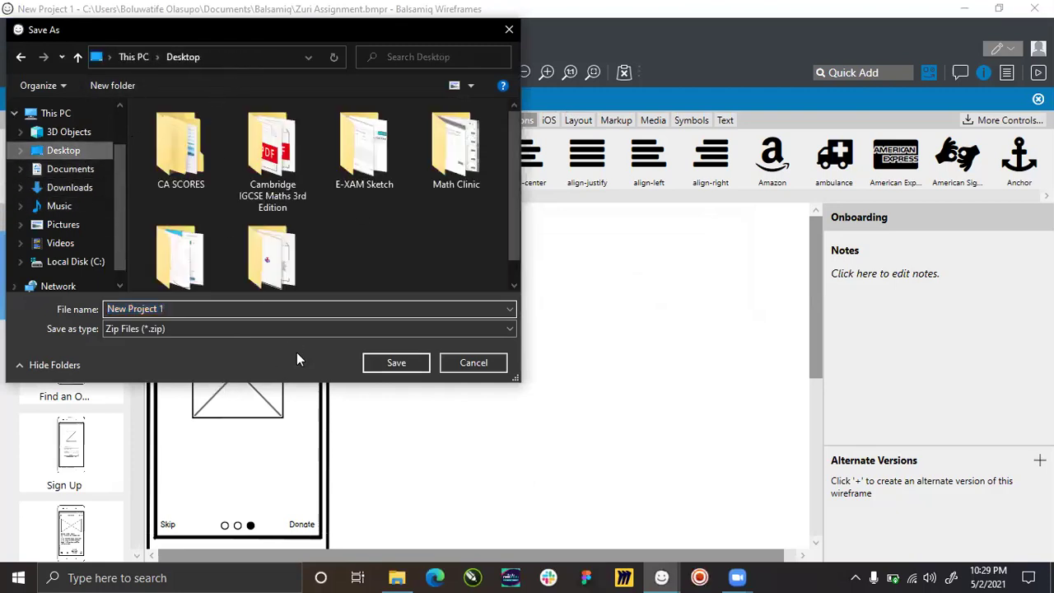
{"action": "left_click", "coordinate": [175, 309]}
{"action": "type", "text": "Donors Wireframe"}
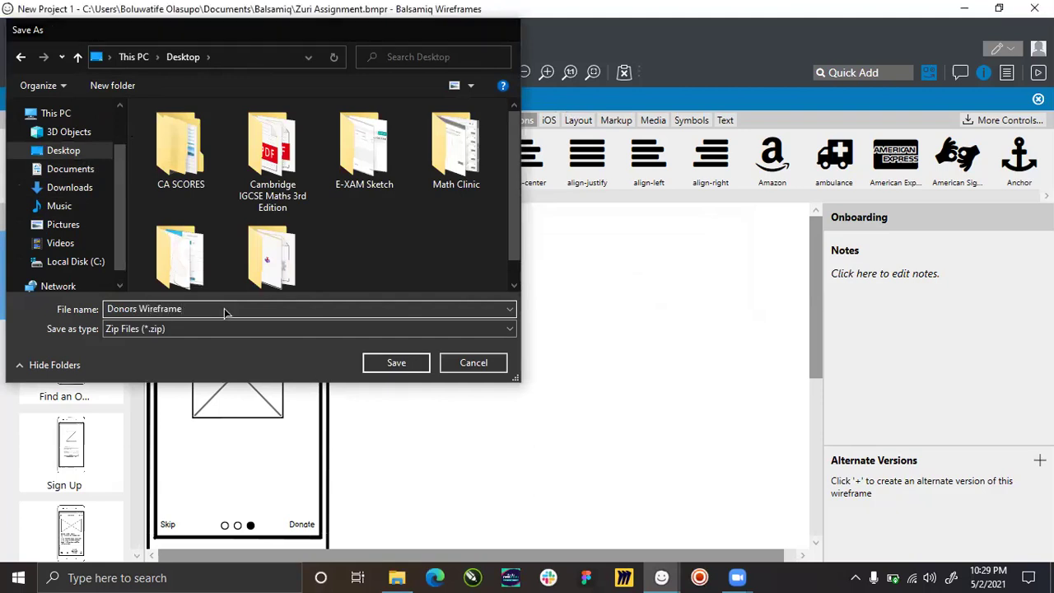
{"action": "key", "text": "Return"}
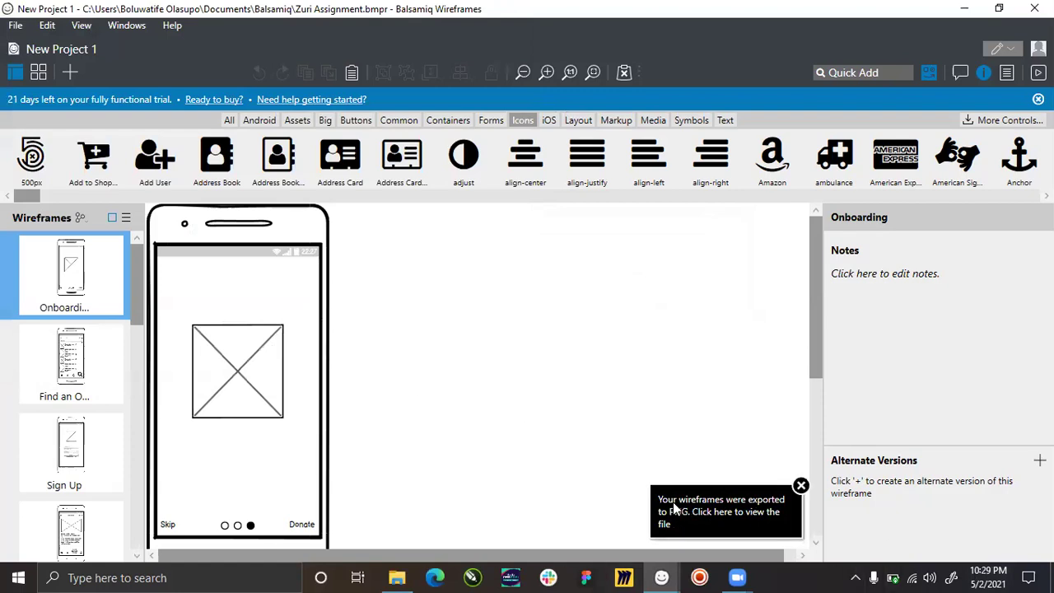
{"action": "left_click", "coordinate": [714, 521]}
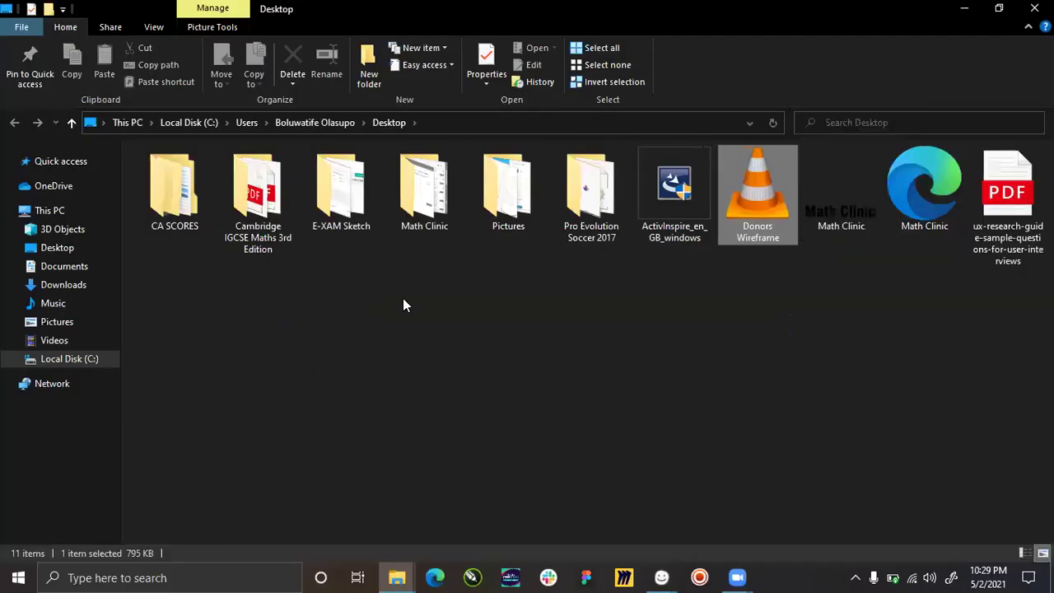
Extract the Donors Wireframe zip into its own folder, open the 14 images, then switch to Miro.
{"action": "double_click", "coordinate": [758, 207]}
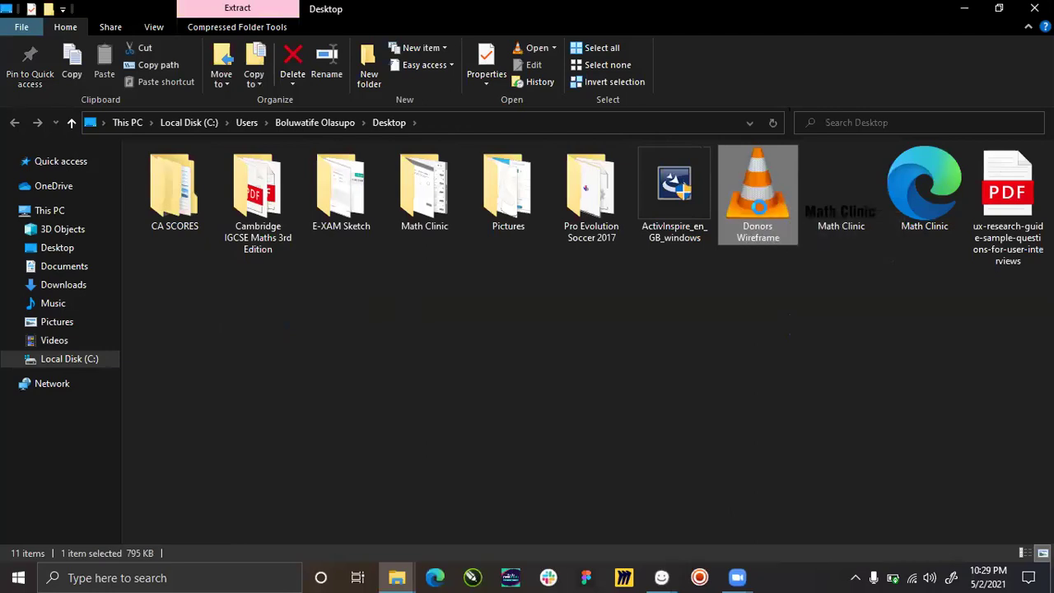
{"action": "right_click", "coordinate": [758, 186]}
{"action": "left_click", "coordinate": [815, 386]}
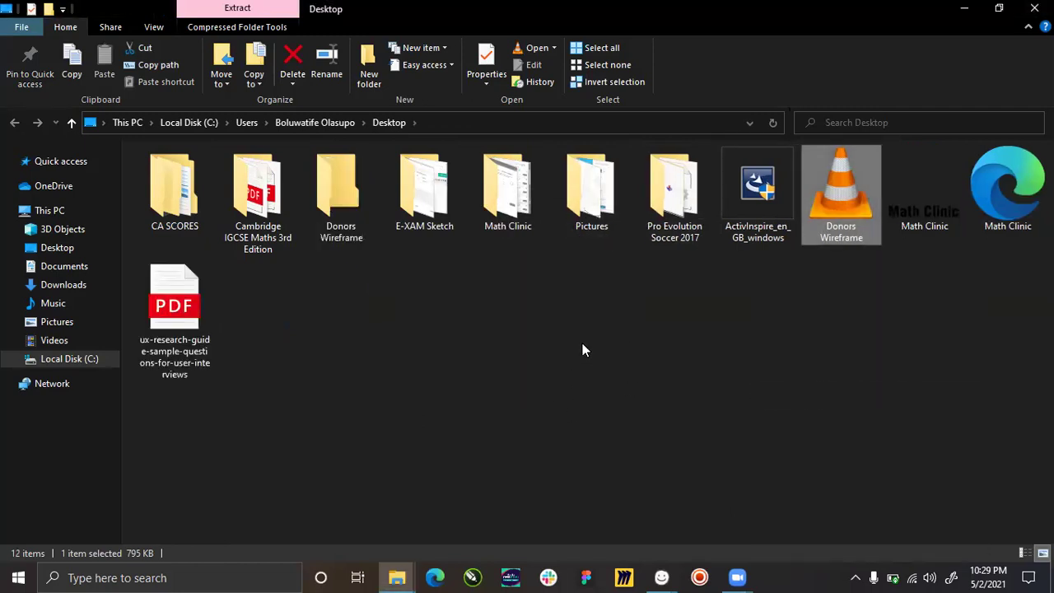
{"action": "double_click", "coordinate": [344, 191]}
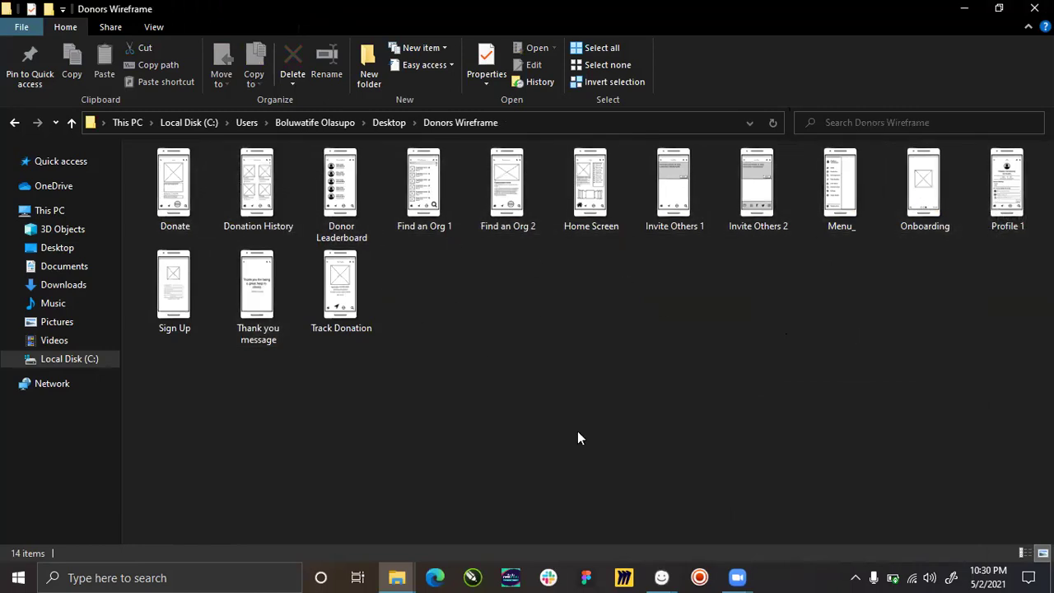
{"action": "left_click", "coordinate": [625, 578]}
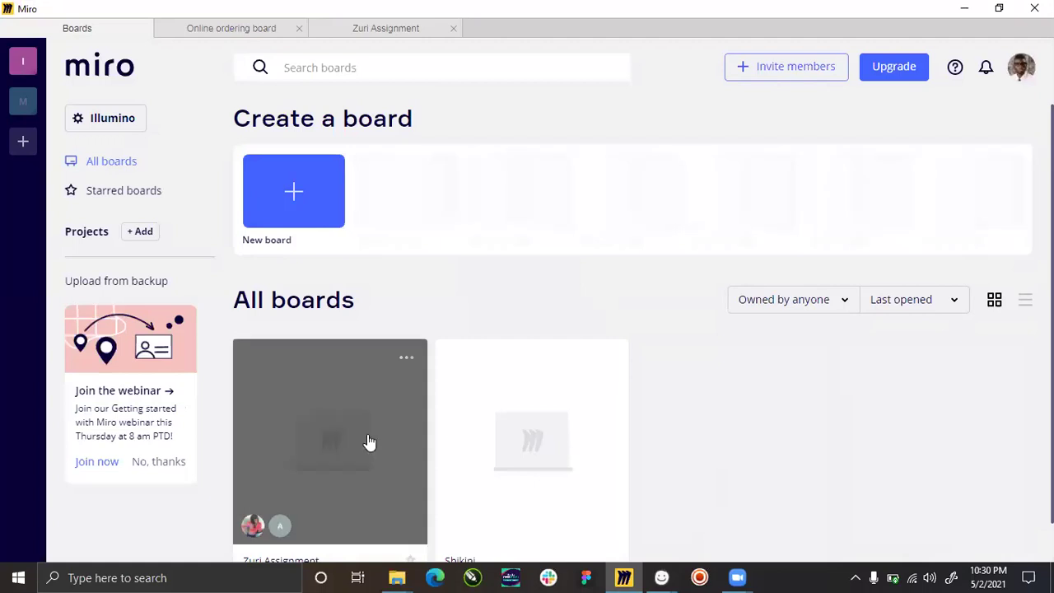
Open Miro's Zuri Assignment board, zoom out over its frames, then return to the Donors Wireframe folder.
{"action": "left_click", "coordinate": [302, 426]}
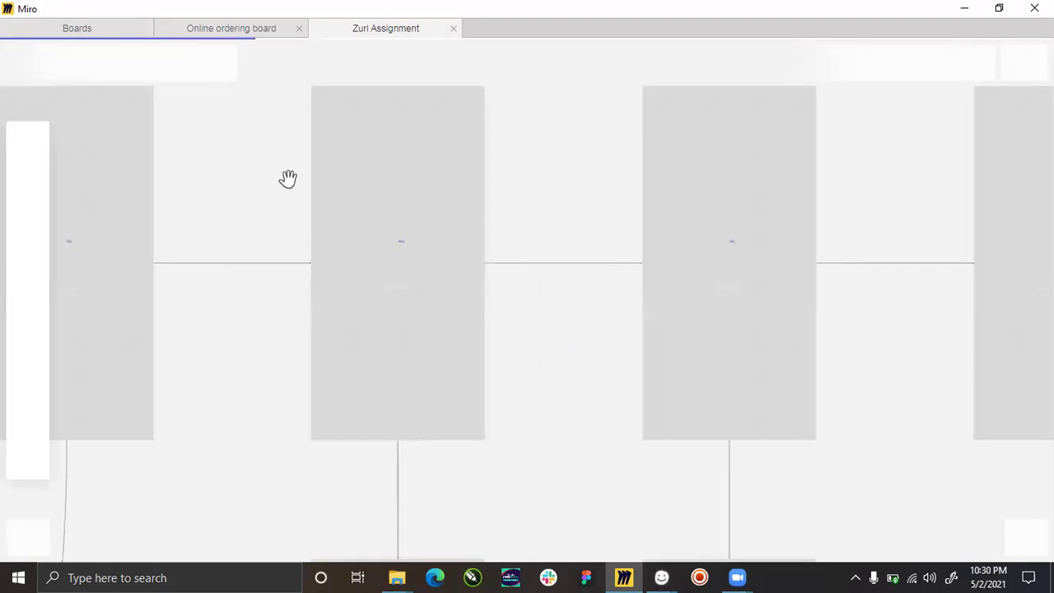
{"action": "scroll", "coordinate": [287, 181], "scroll_direction": "down", "scroll_amount": 10}
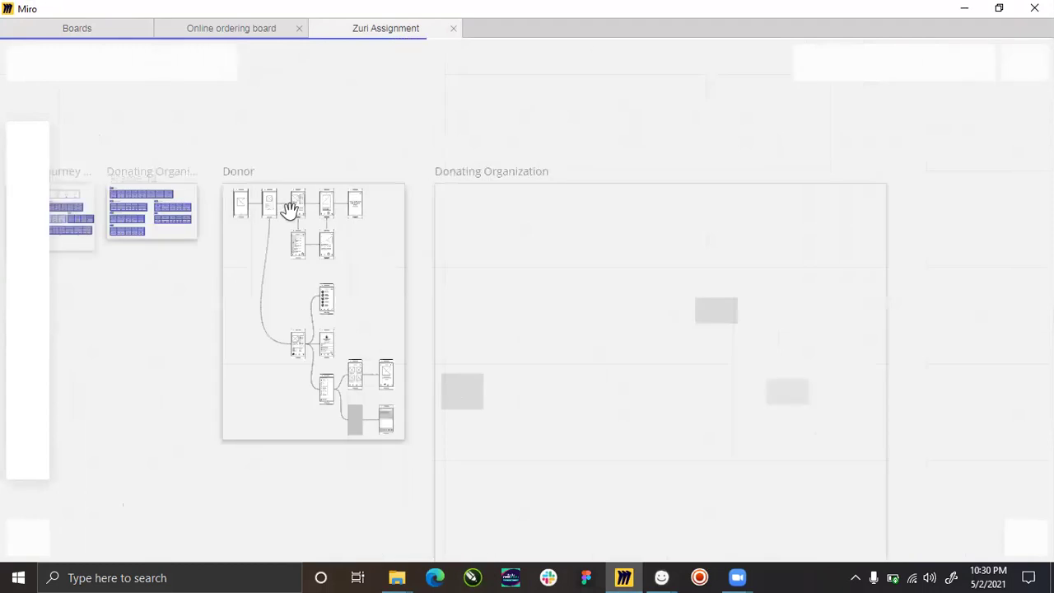
{"action": "scroll", "coordinate": [315, 240], "scroll_direction": "left", "scroll_amount": 5}
{"action": "scroll", "coordinate": [315, 239], "scroll_direction": "left", "scroll_amount": 3}
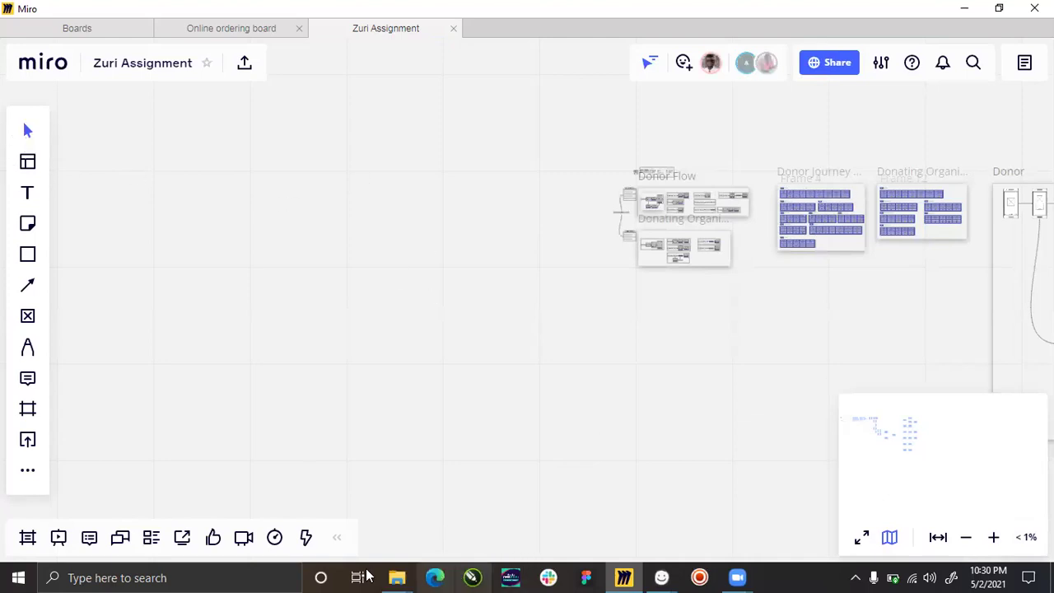
{"action": "mouse_move", "coordinate": [403, 576]}
{"action": "left_click", "coordinate": [455, 506]}
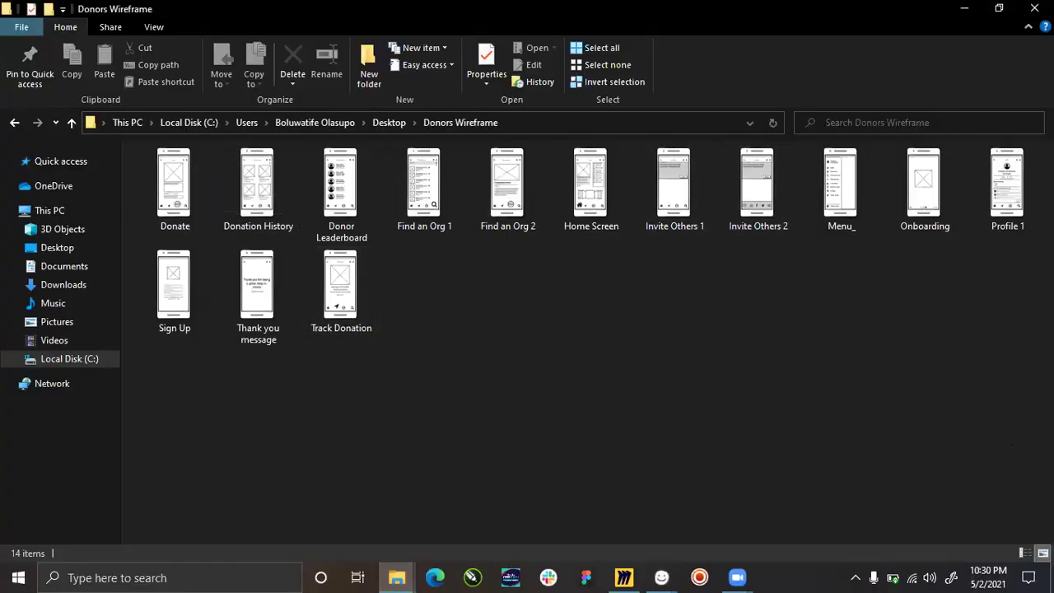
Select all 14 wireframe PNGs and drag them onto Miro's Zuri Assignment board.
{"action": "left_click_drag", "start_coordinate": [1048, 500], "coordinate": [184, 184]}
{"action": "left_click_drag", "start_coordinate": [351, 249], "coordinate": [301, 338]}
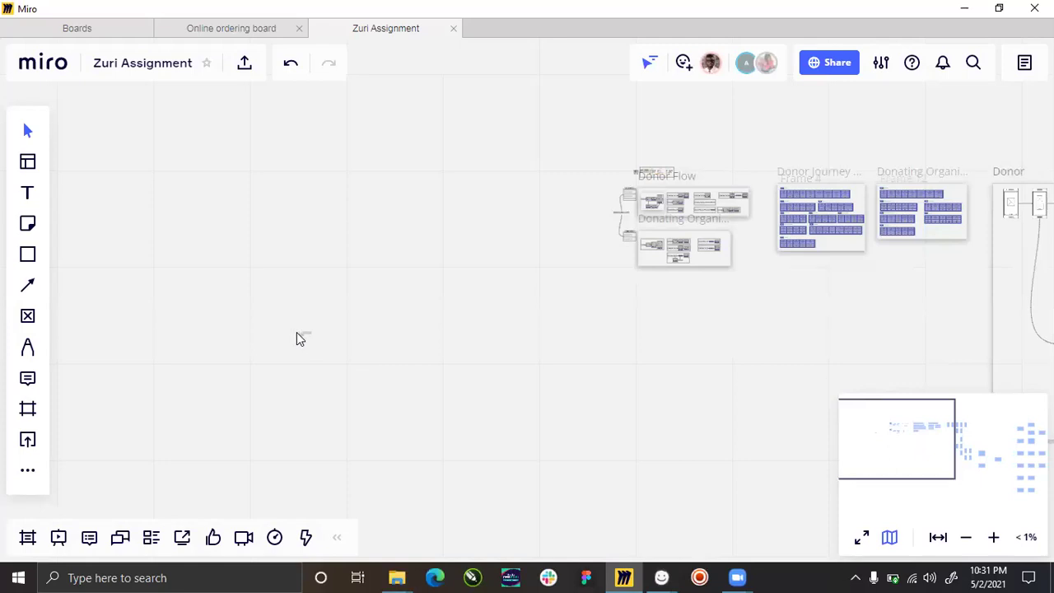
Zoom in on the imported wireframe images, box-select the whole cluster and delete it.
{"action": "scroll", "coordinate": [300, 338], "scroll_direction": "up", "scroll_amount": 5}
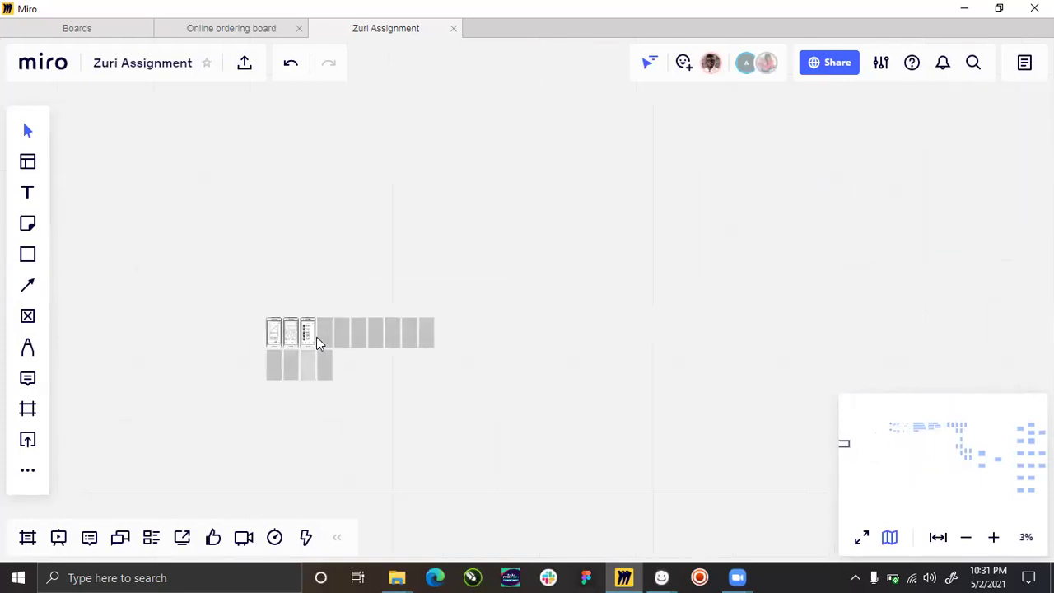
{"action": "scroll", "coordinate": [320, 345], "scroll_direction": "up", "scroll_amount": 3}
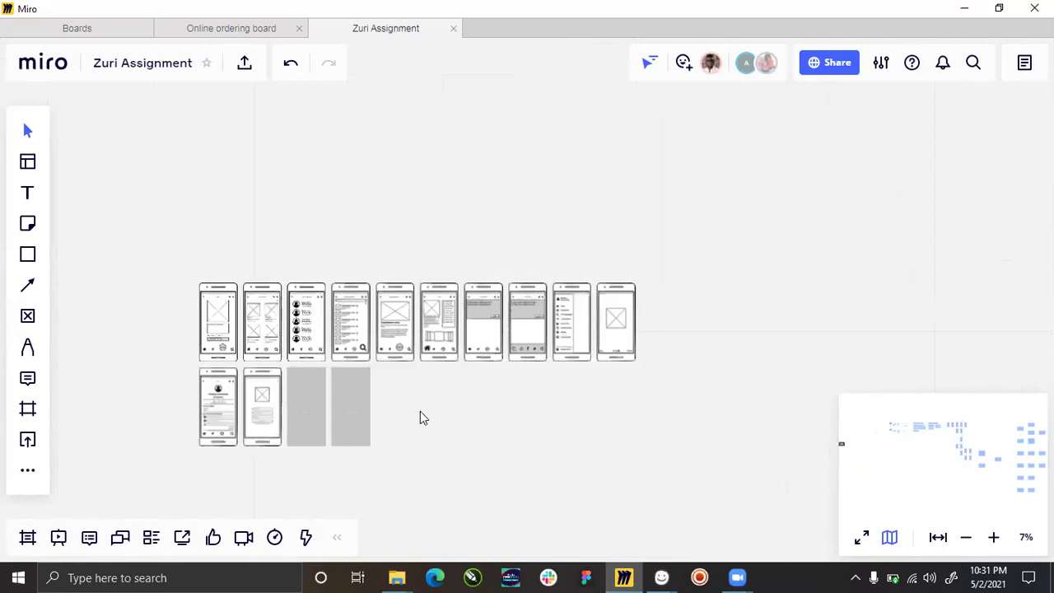
{"action": "scroll", "coordinate": [310, 388], "scroll_direction": "up", "scroll_amount": 2}
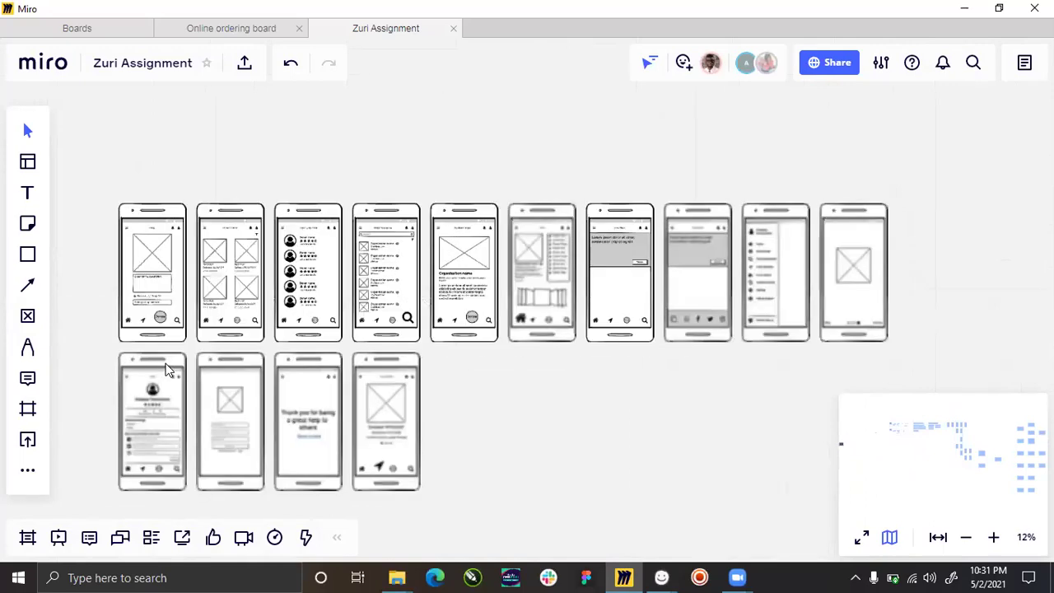
{"action": "scroll", "coordinate": [168, 369], "scroll_direction": "up", "scroll_amount": 2}
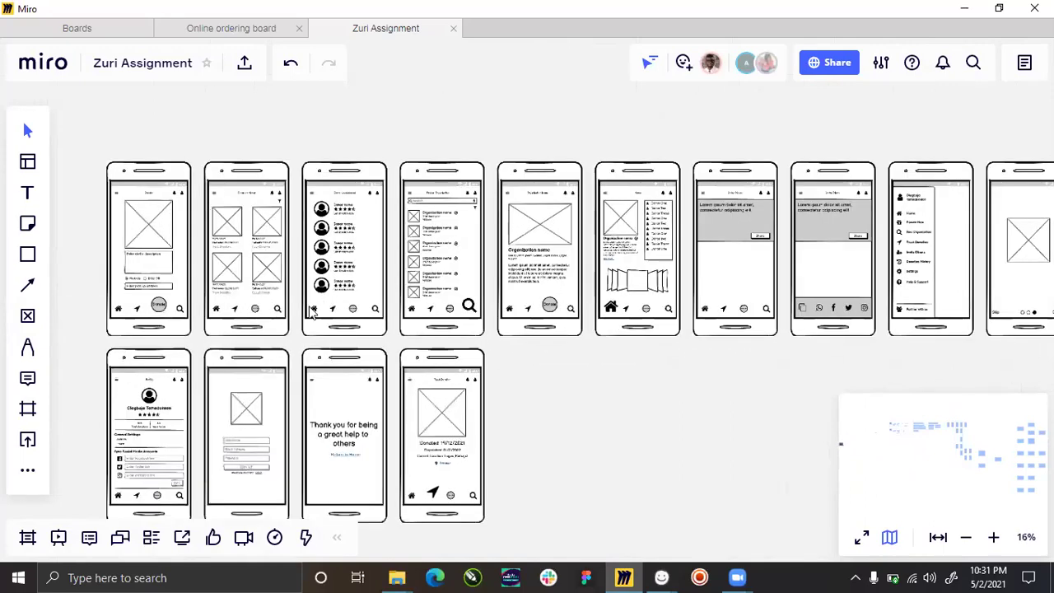
{"action": "scroll", "coordinate": [358, 354], "scroll_direction": "down", "scroll_amount": 2}
{"action": "scroll", "coordinate": [362, 350], "scroll_direction": "down", "scroll_amount": 4}
{"action": "scroll", "coordinate": [365, 346], "scroll_direction": "up", "scroll_amount": 4}
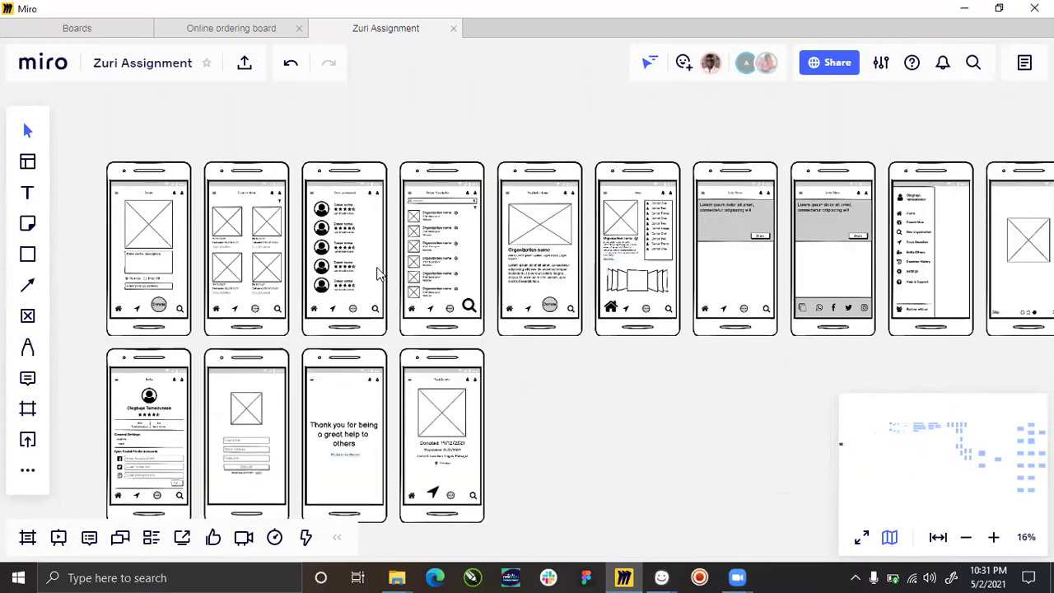
{"action": "scroll", "coordinate": [297, 248], "scroll_direction": "down", "scroll_amount": 10}
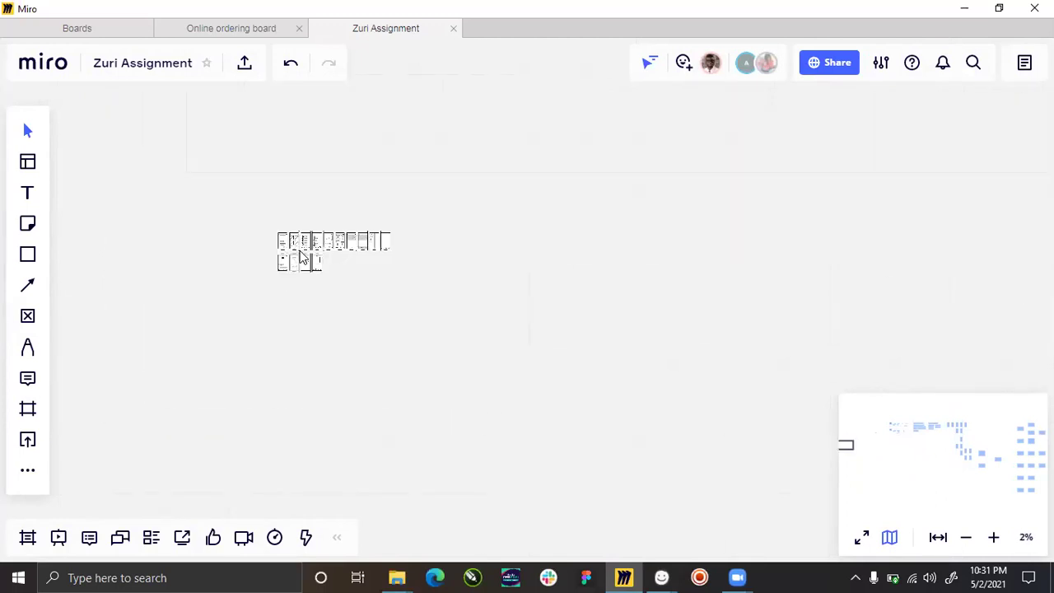
{"action": "left_click_drag", "start_coordinate": [244, 207], "coordinate": [412, 295]}
{"action": "key", "text": "Delete"}
Zoom around the Donor frame to check its connected phone wireframe flow.
{"action": "scroll", "coordinate": [225, 236], "scroll_direction": "down", "scroll_amount": 6}
{"action": "scroll", "coordinate": [224, 235], "scroll_direction": "down", "scroll_amount": 3}
{"action": "scroll", "coordinate": [817, 201], "scroll_direction": "up", "scroll_amount": 1}
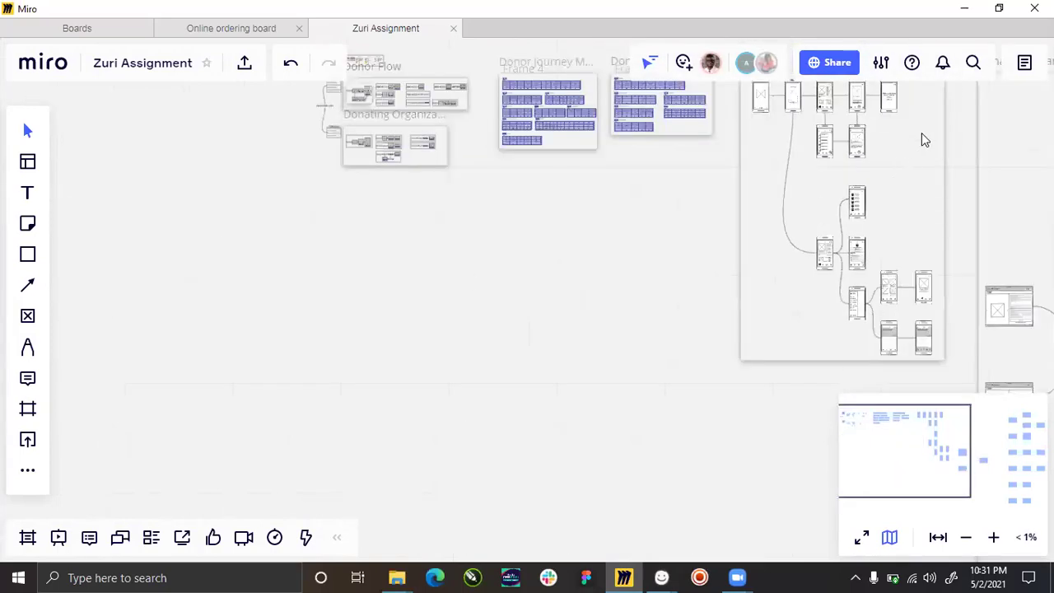
{"action": "scroll", "coordinate": [713, 227], "scroll_direction": "down", "scroll_amount": 1}
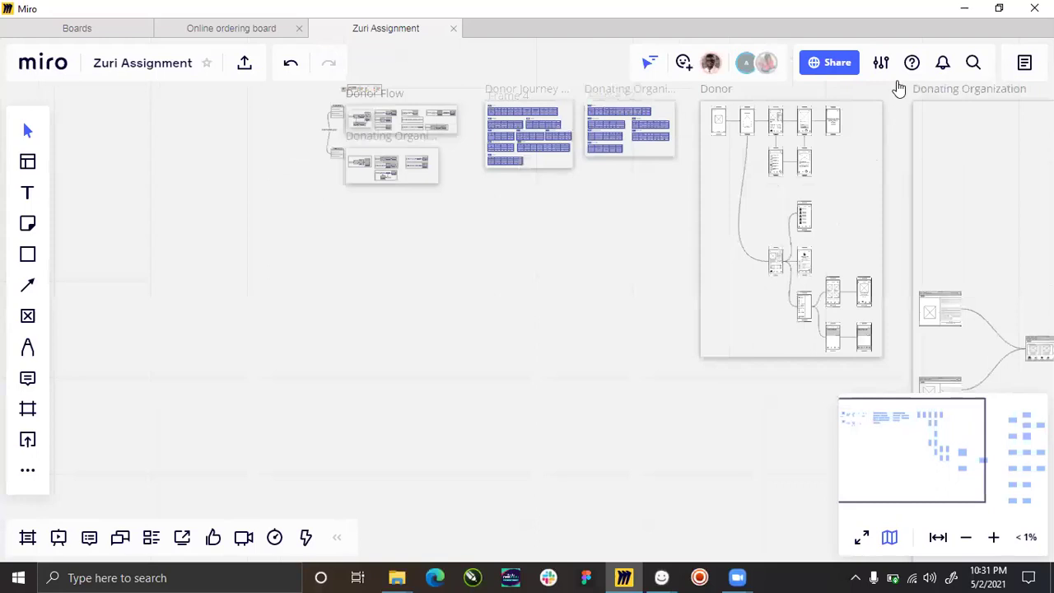
{"action": "scroll", "coordinate": [901, 110], "scroll_direction": "up", "scroll_amount": 4}
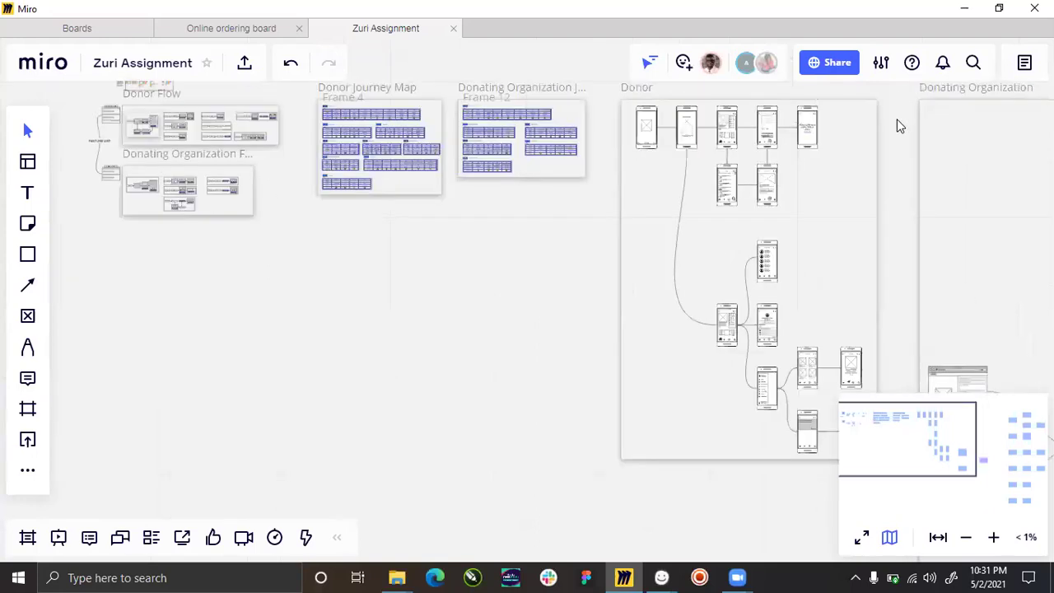
{"action": "scroll", "coordinate": [856, 139], "scroll_direction": "up", "scroll_amount": 5}
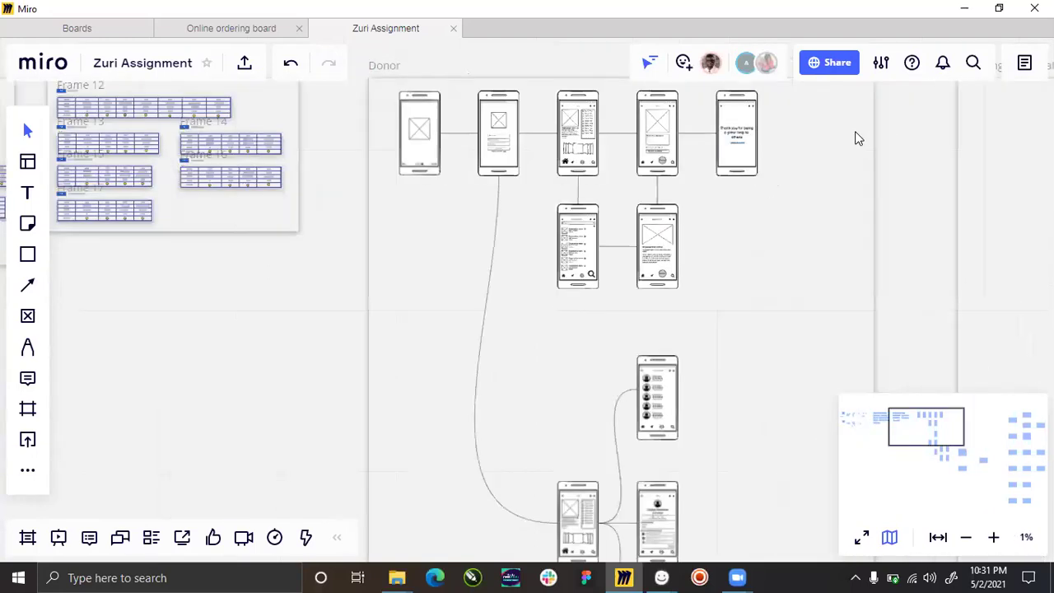
{"action": "scroll", "coordinate": [628, 172], "scroll_direction": "down", "scroll_amount": 5}
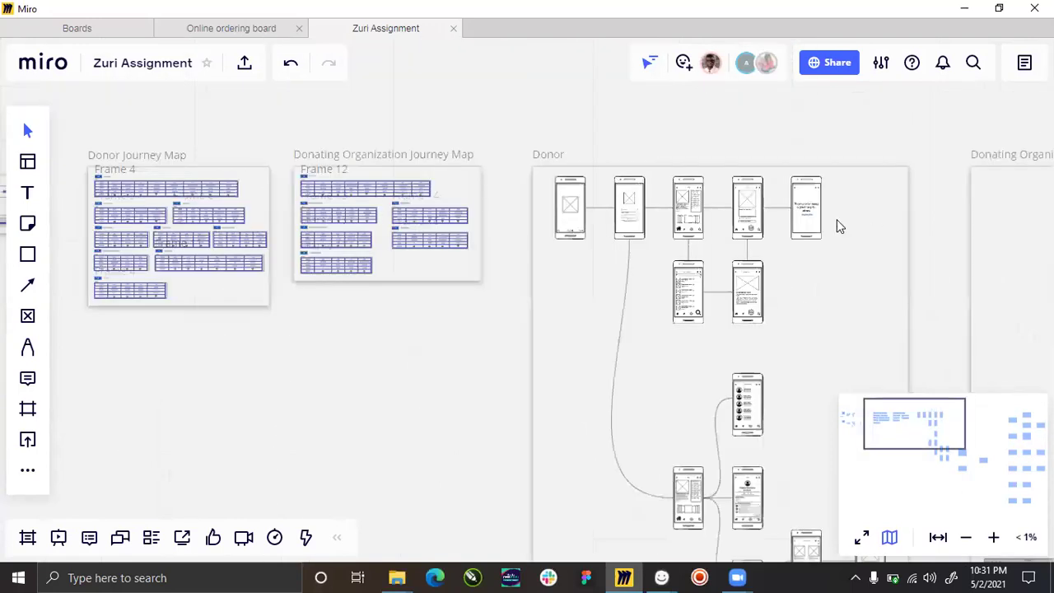
{"action": "scroll", "coordinate": [741, 214], "scroll_direction": "up", "scroll_amount": 3}
{"action": "scroll", "coordinate": [529, 228], "scroll_direction": "up", "scroll_amount": 2}
{"action": "scroll", "coordinate": [543, 239], "scroll_direction": "down", "scroll_amount": 5}
{"action": "scroll", "coordinate": [582, 249], "scroll_direction": "down", "scroll_amount": 4}
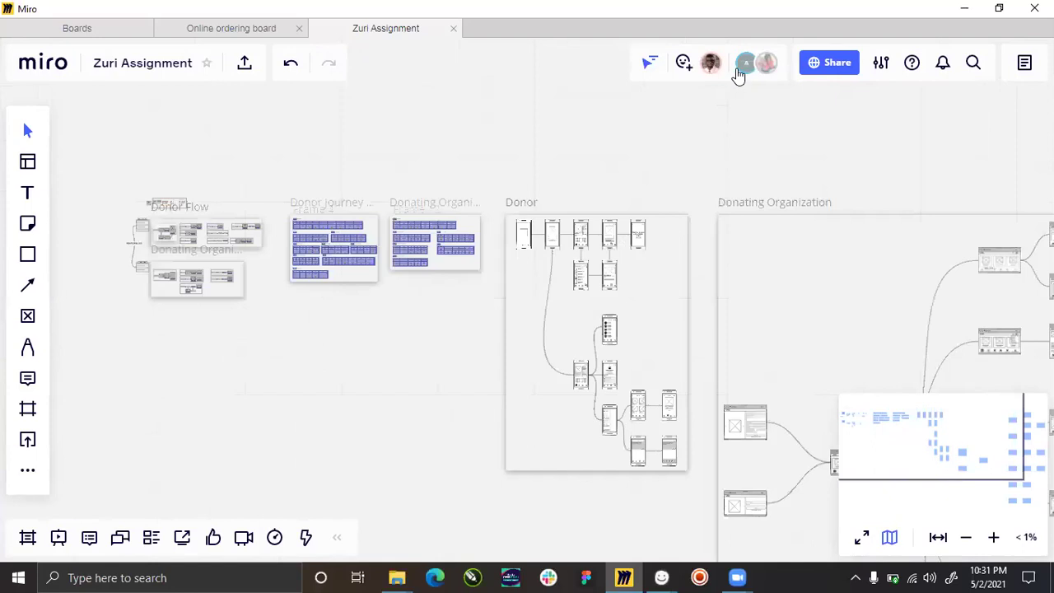